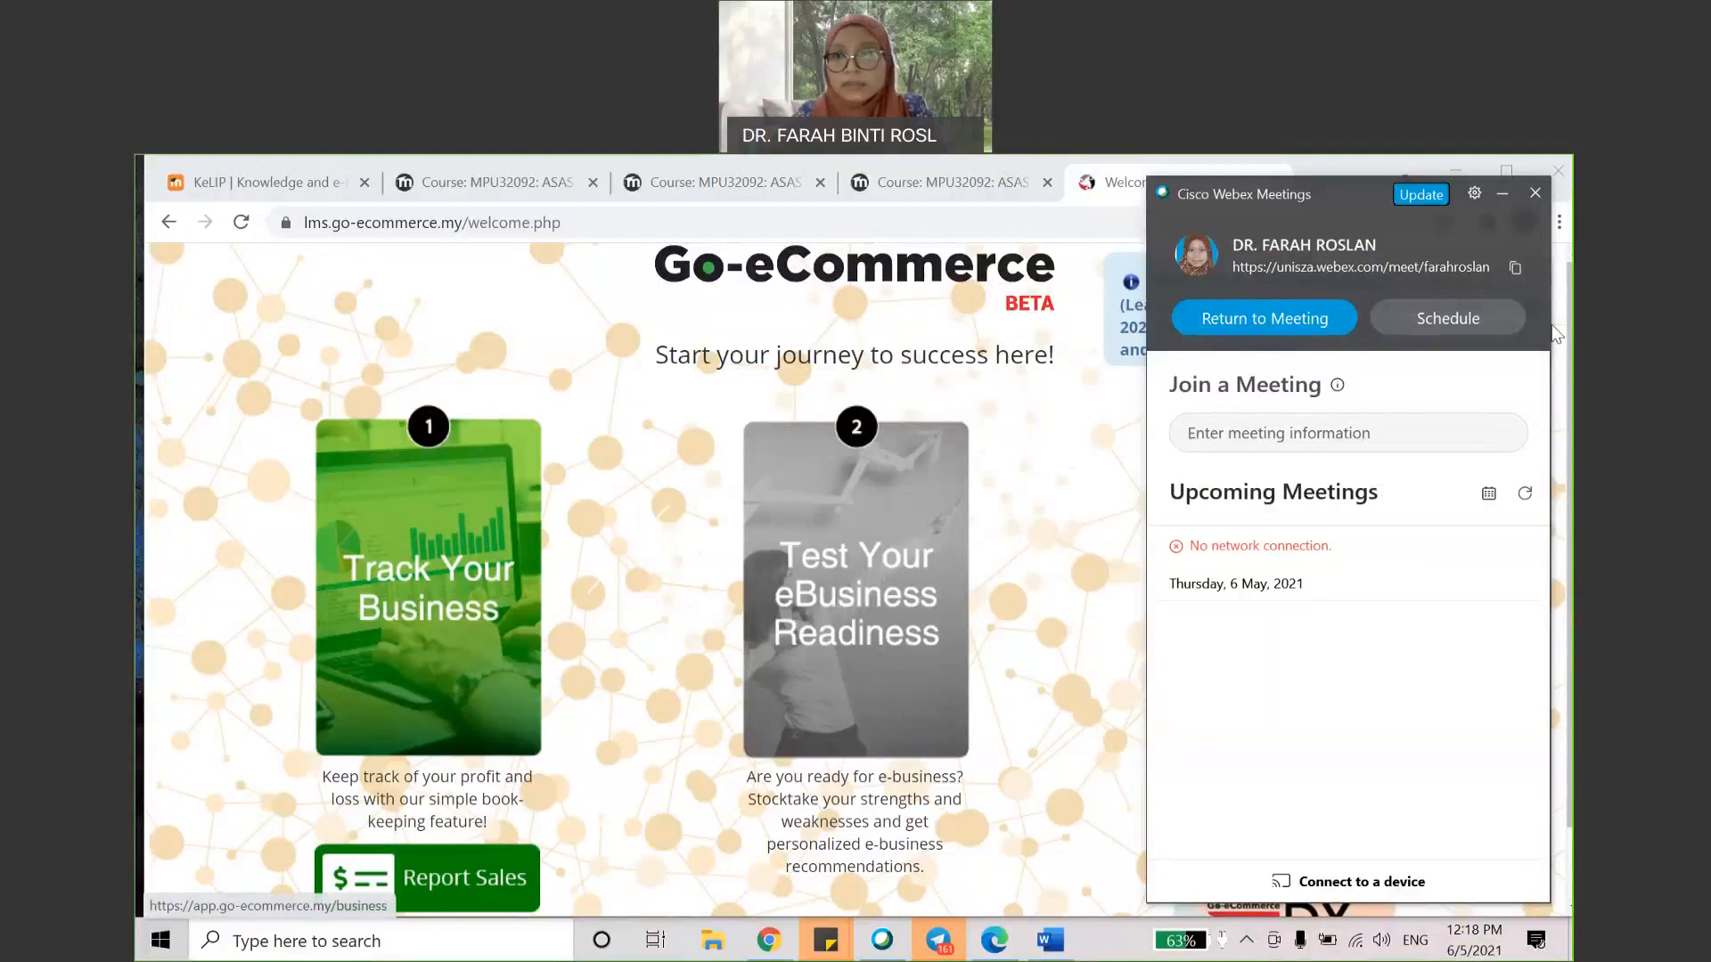
Step: Minimise the Webex window and go through Track Your Business to open the business profile for editing
click(1501, 198)
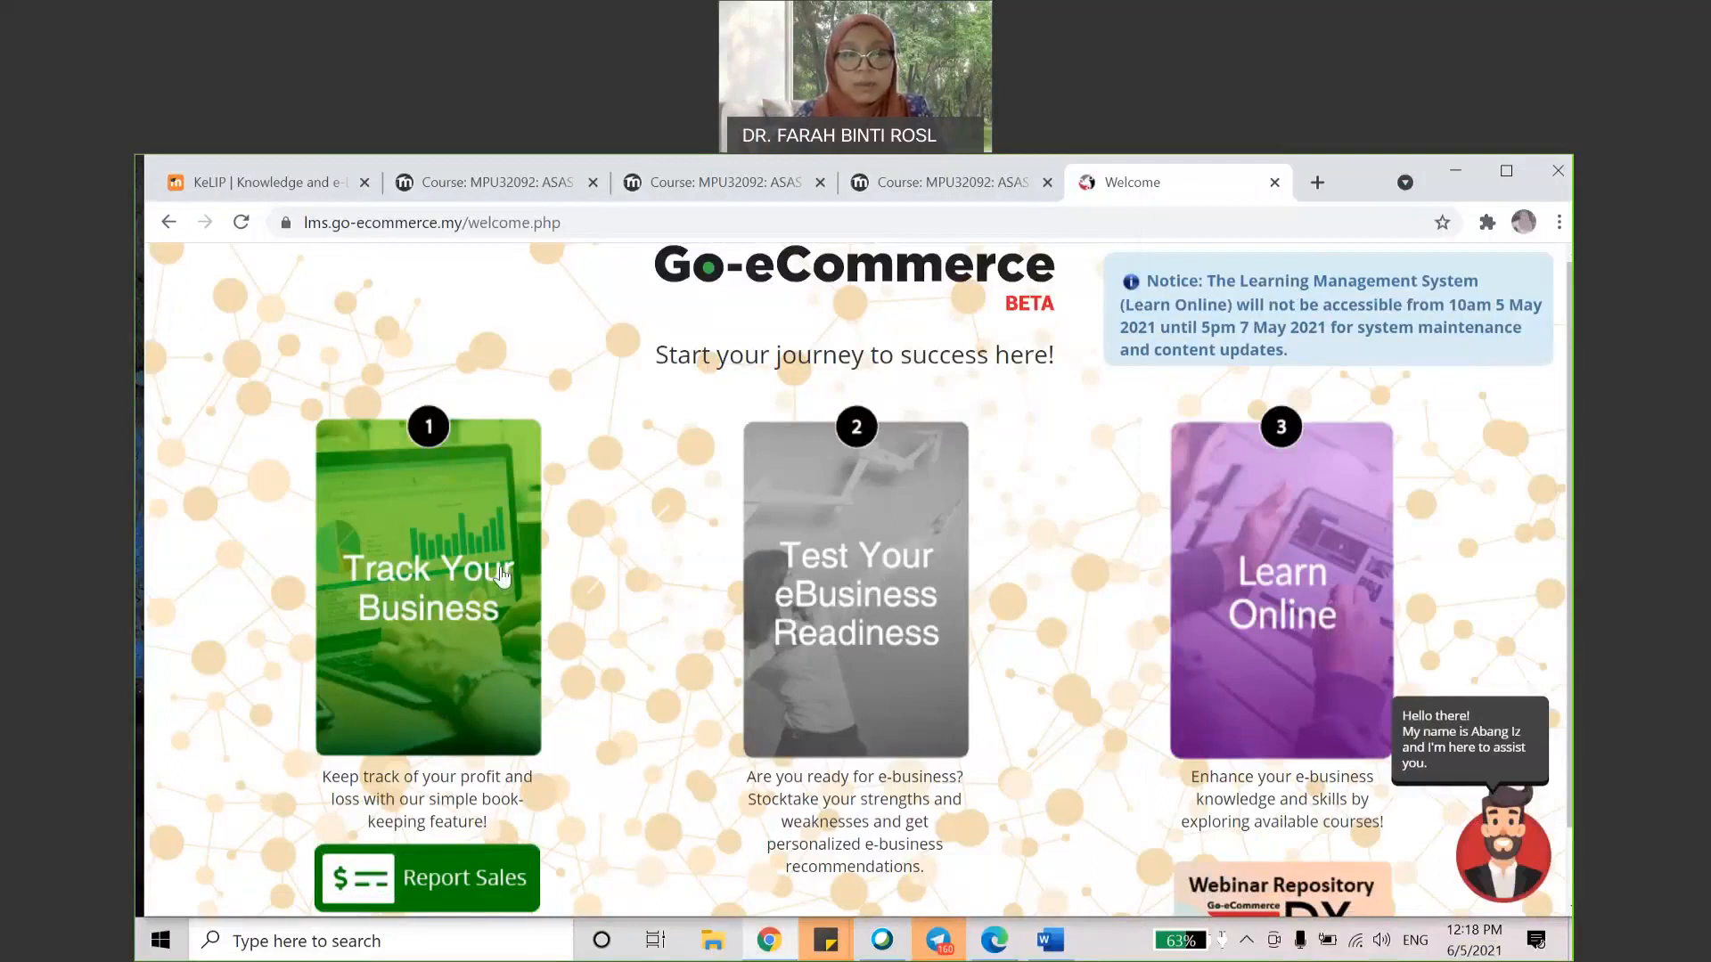
click(434, 590)
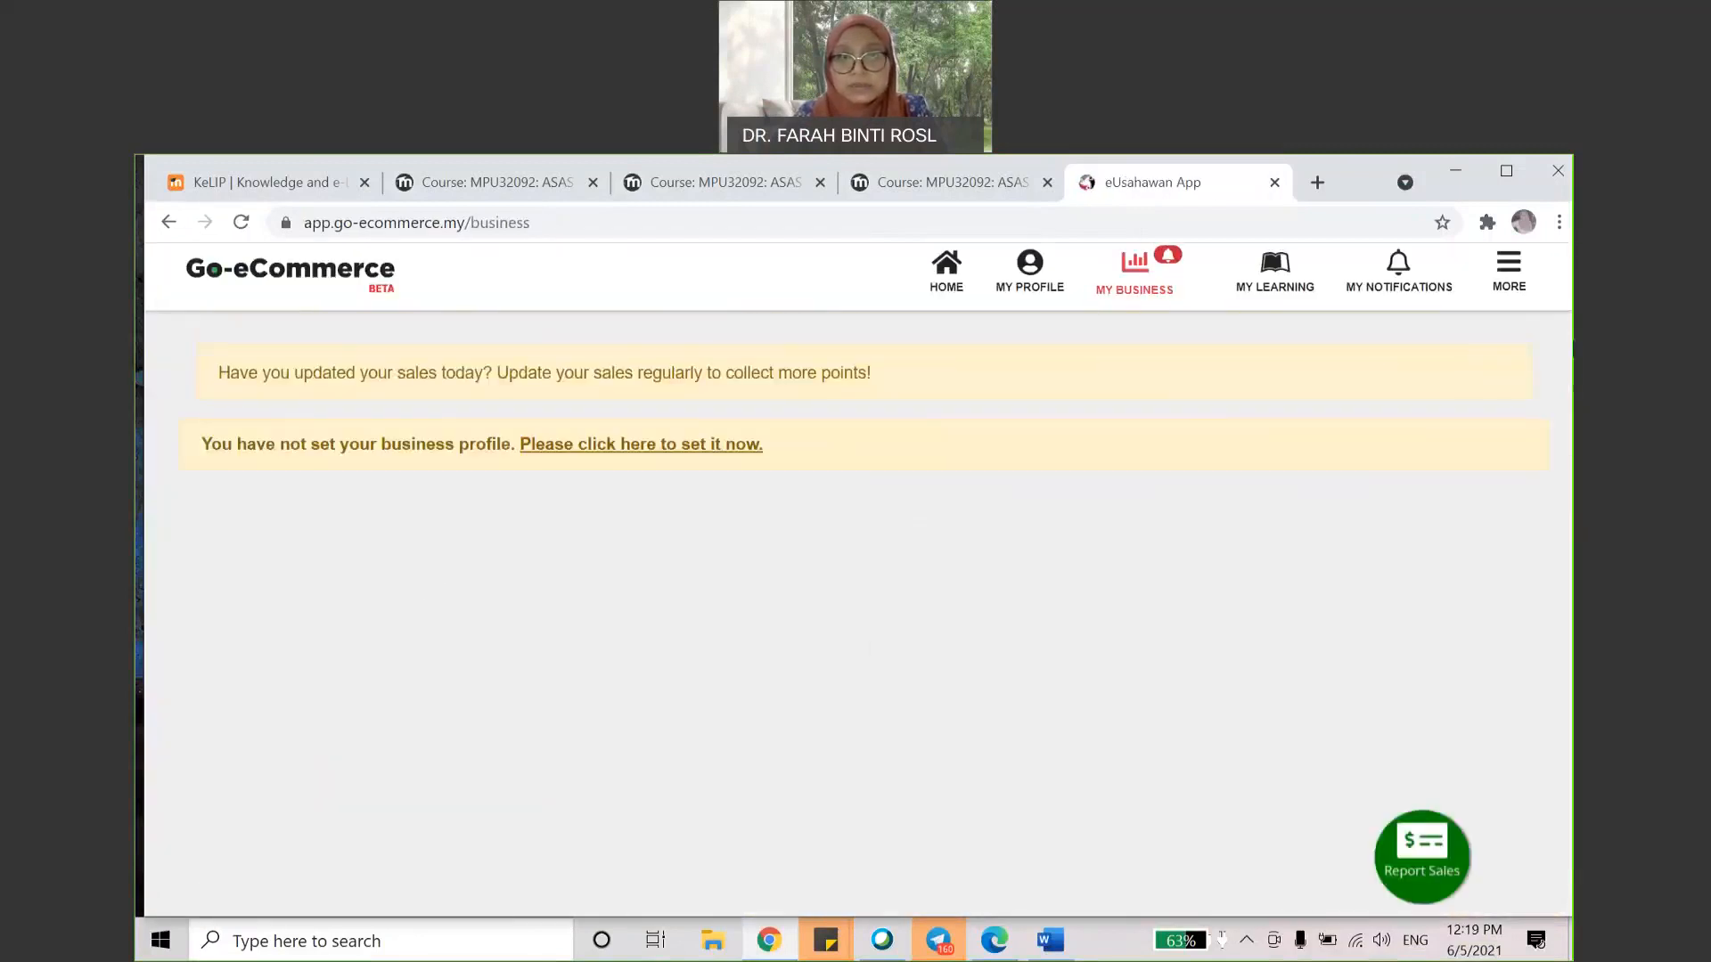
click(717, 453)
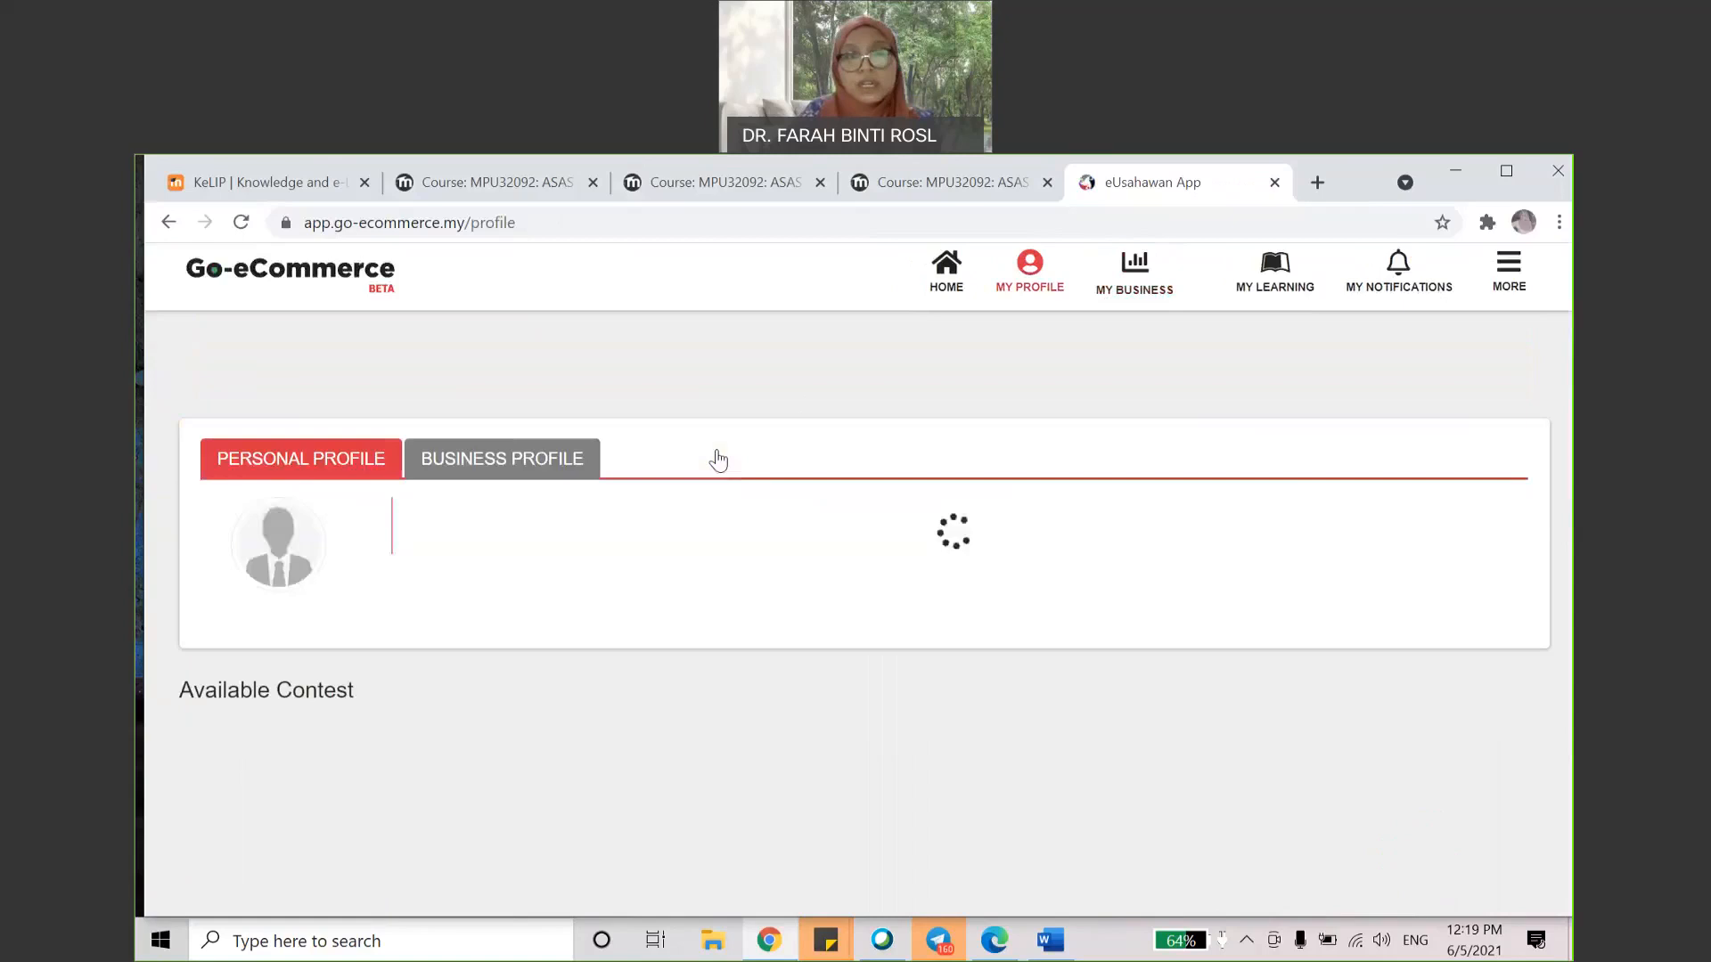
drag(1569, 395, 1569, 395)
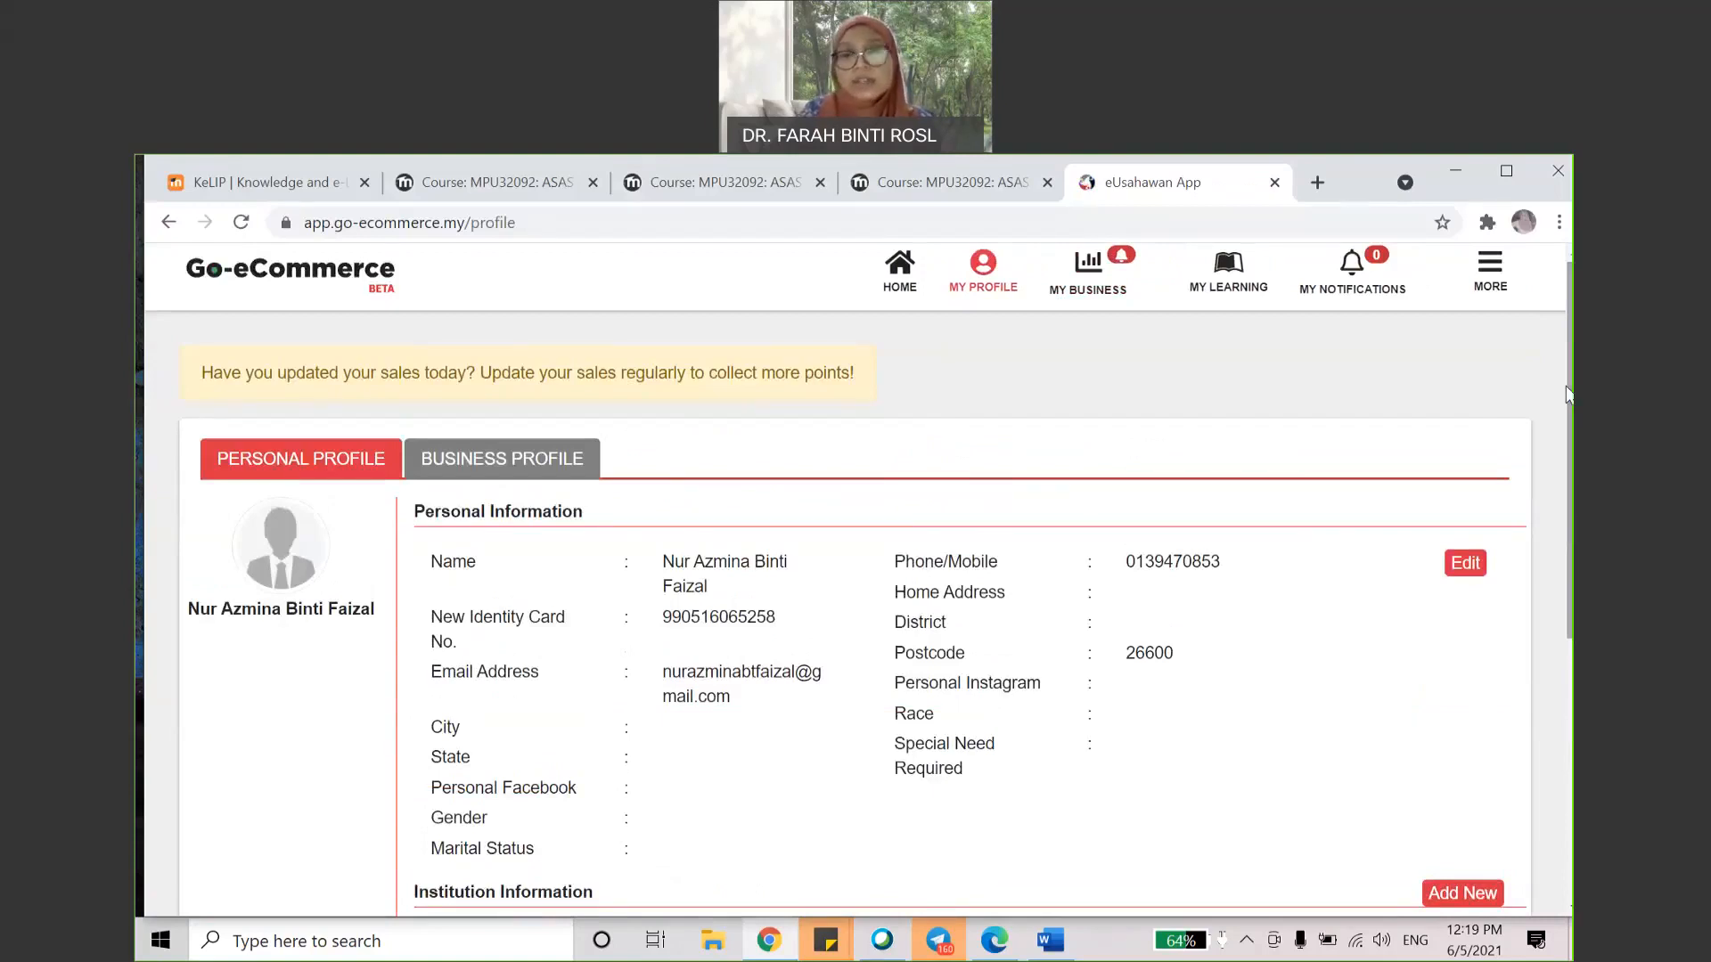
click(566, 487)
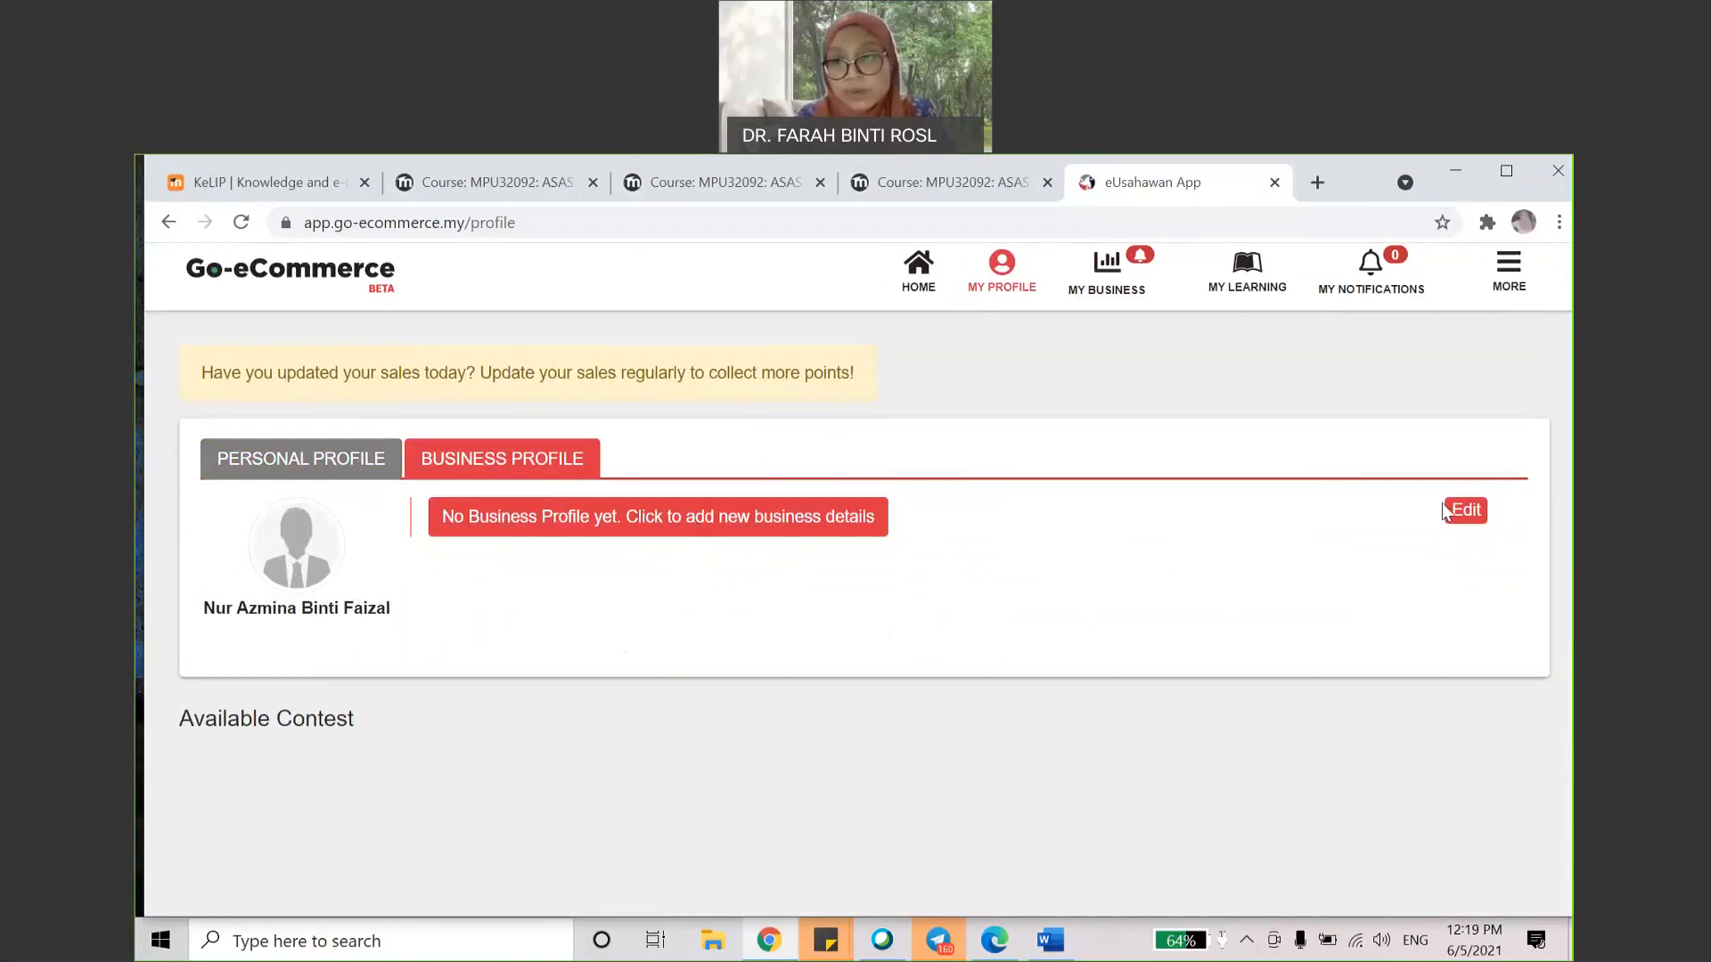
click(1461, 513)
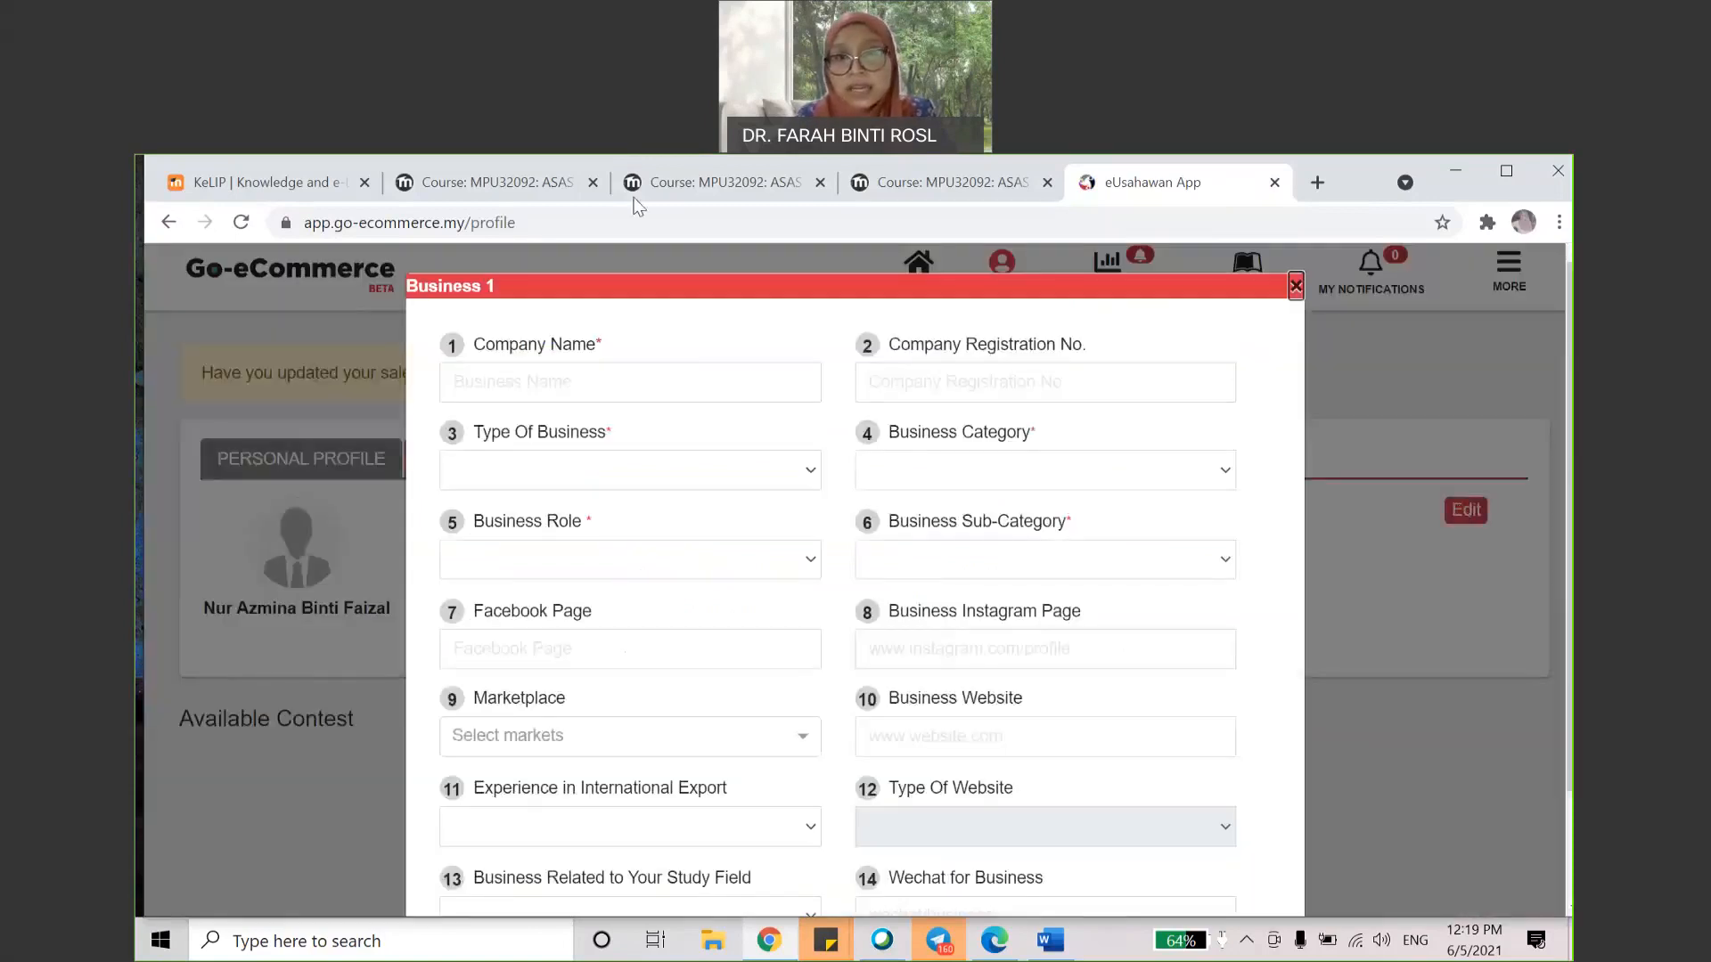
Step: Enter Cookiesdelight as the company name in the Business 1 form
click(709, 394)
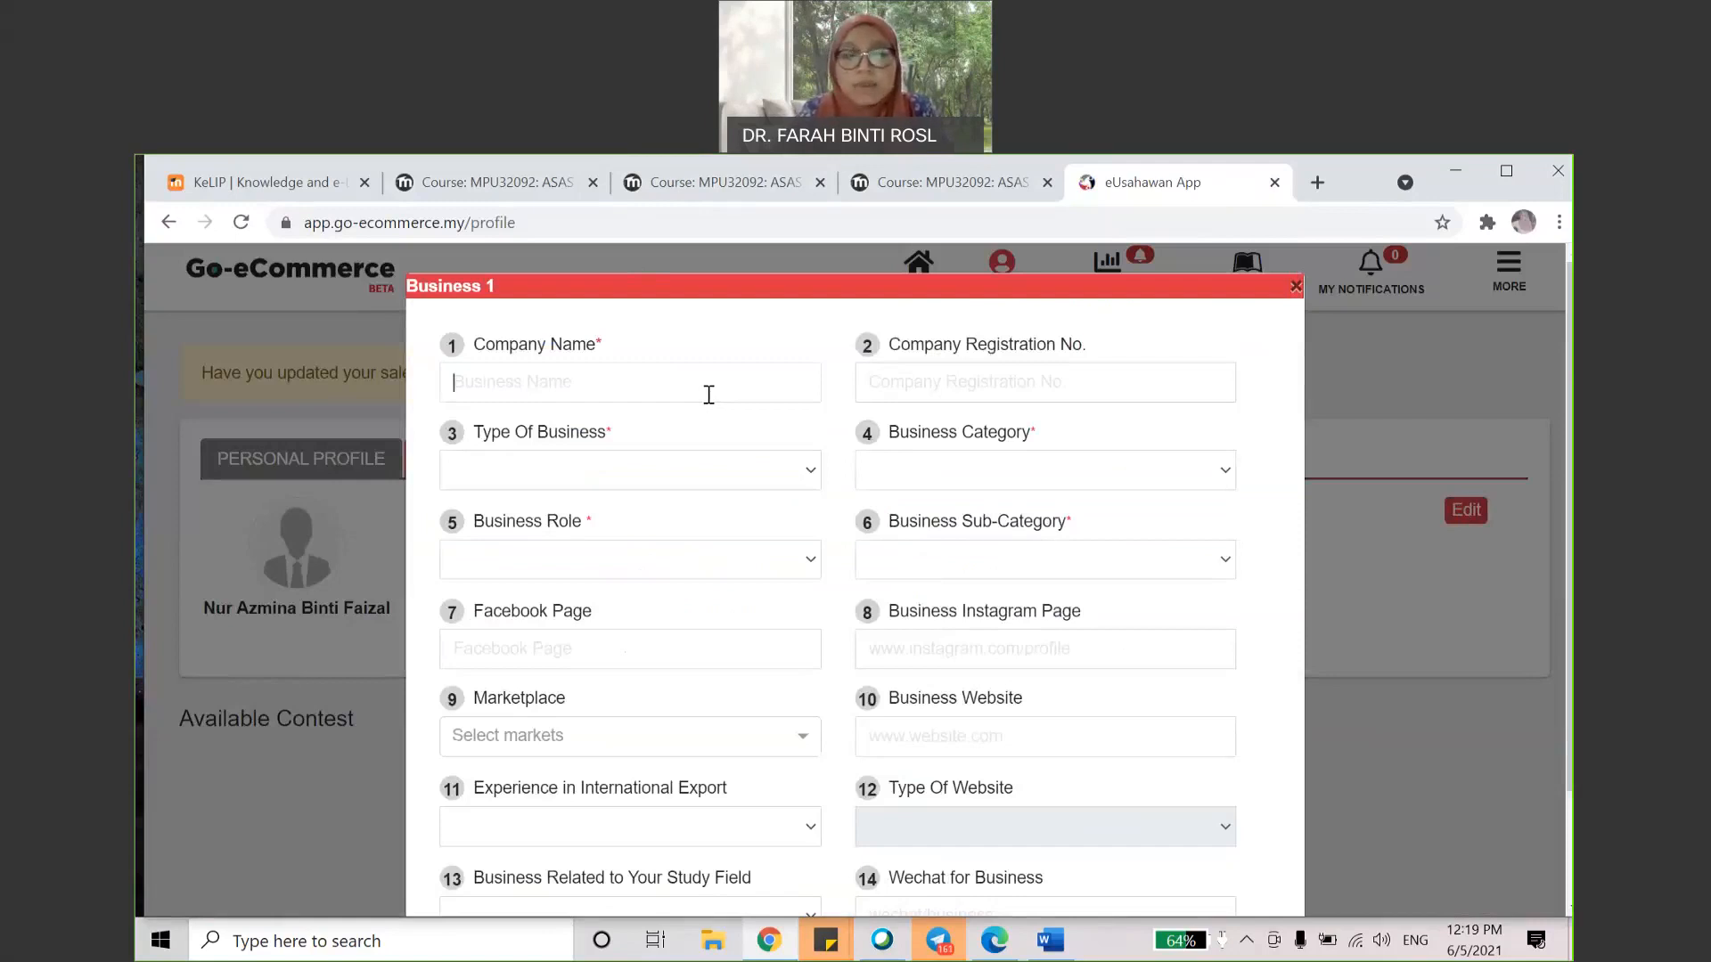
key(Caps_Lock)
text(B)
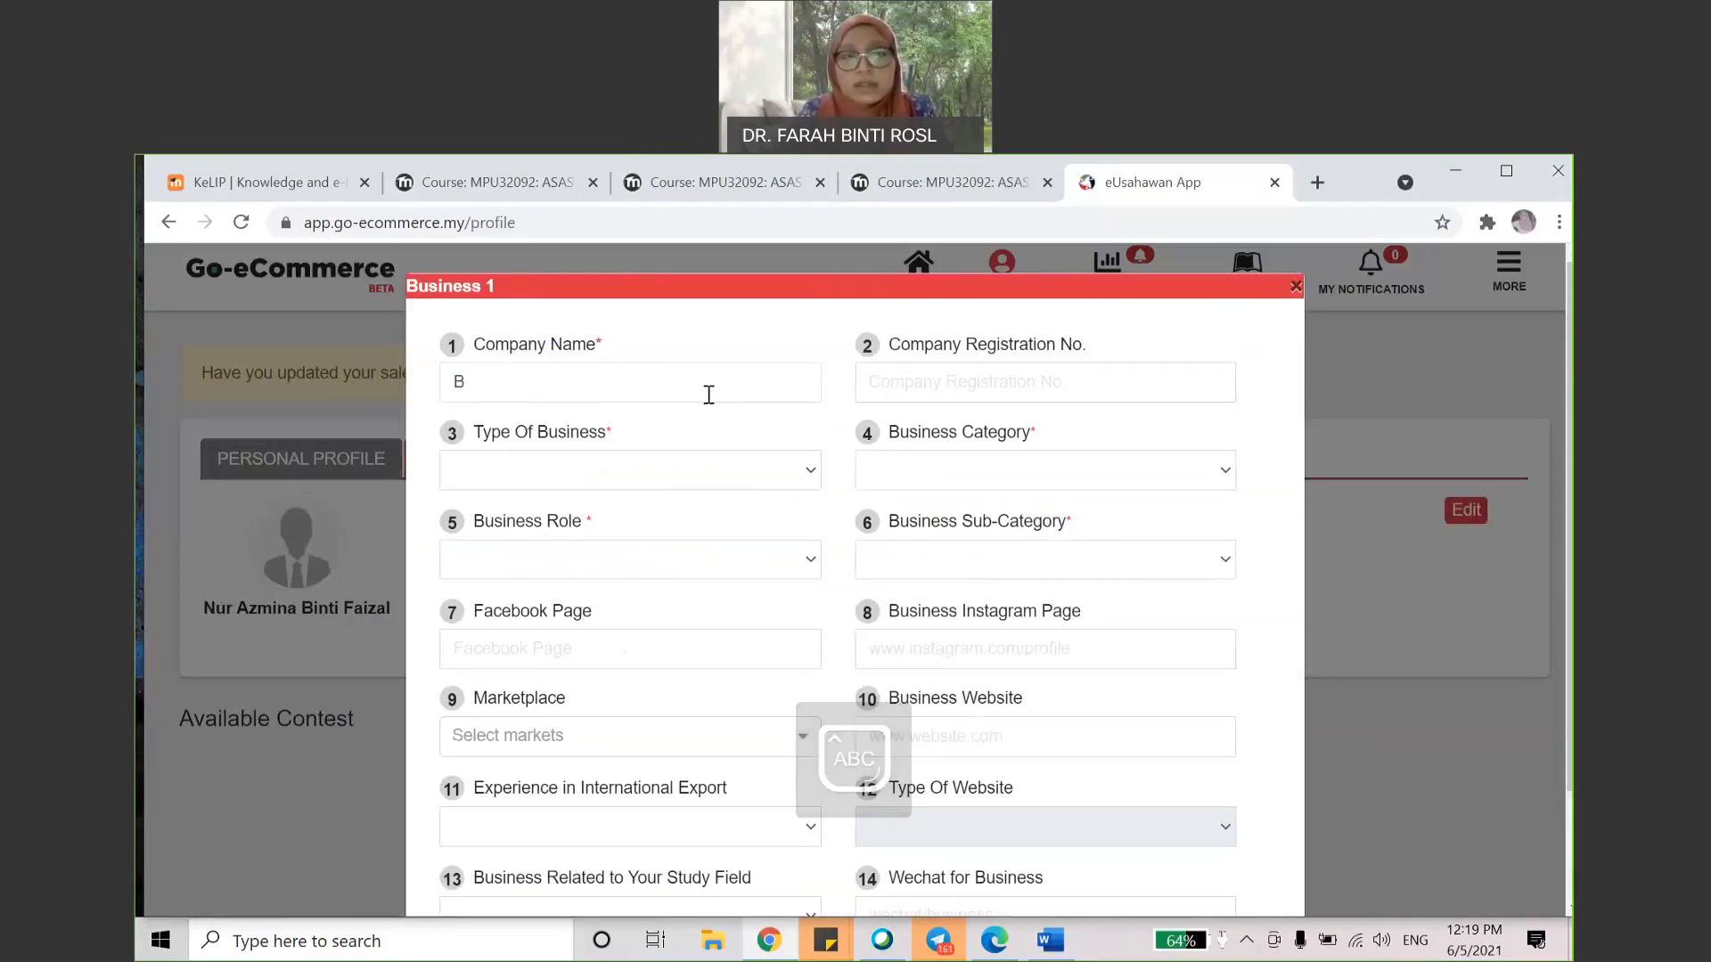
key(BackSpace)
key(Caps_Lock)
text(c)
key(Caps_Lock)
text(OOK)
key(BackSpace)
key(BackSpace)
key(BackSpace)
key(BackSpace)
text(C)
key(Caps_Lock)
text(oo)
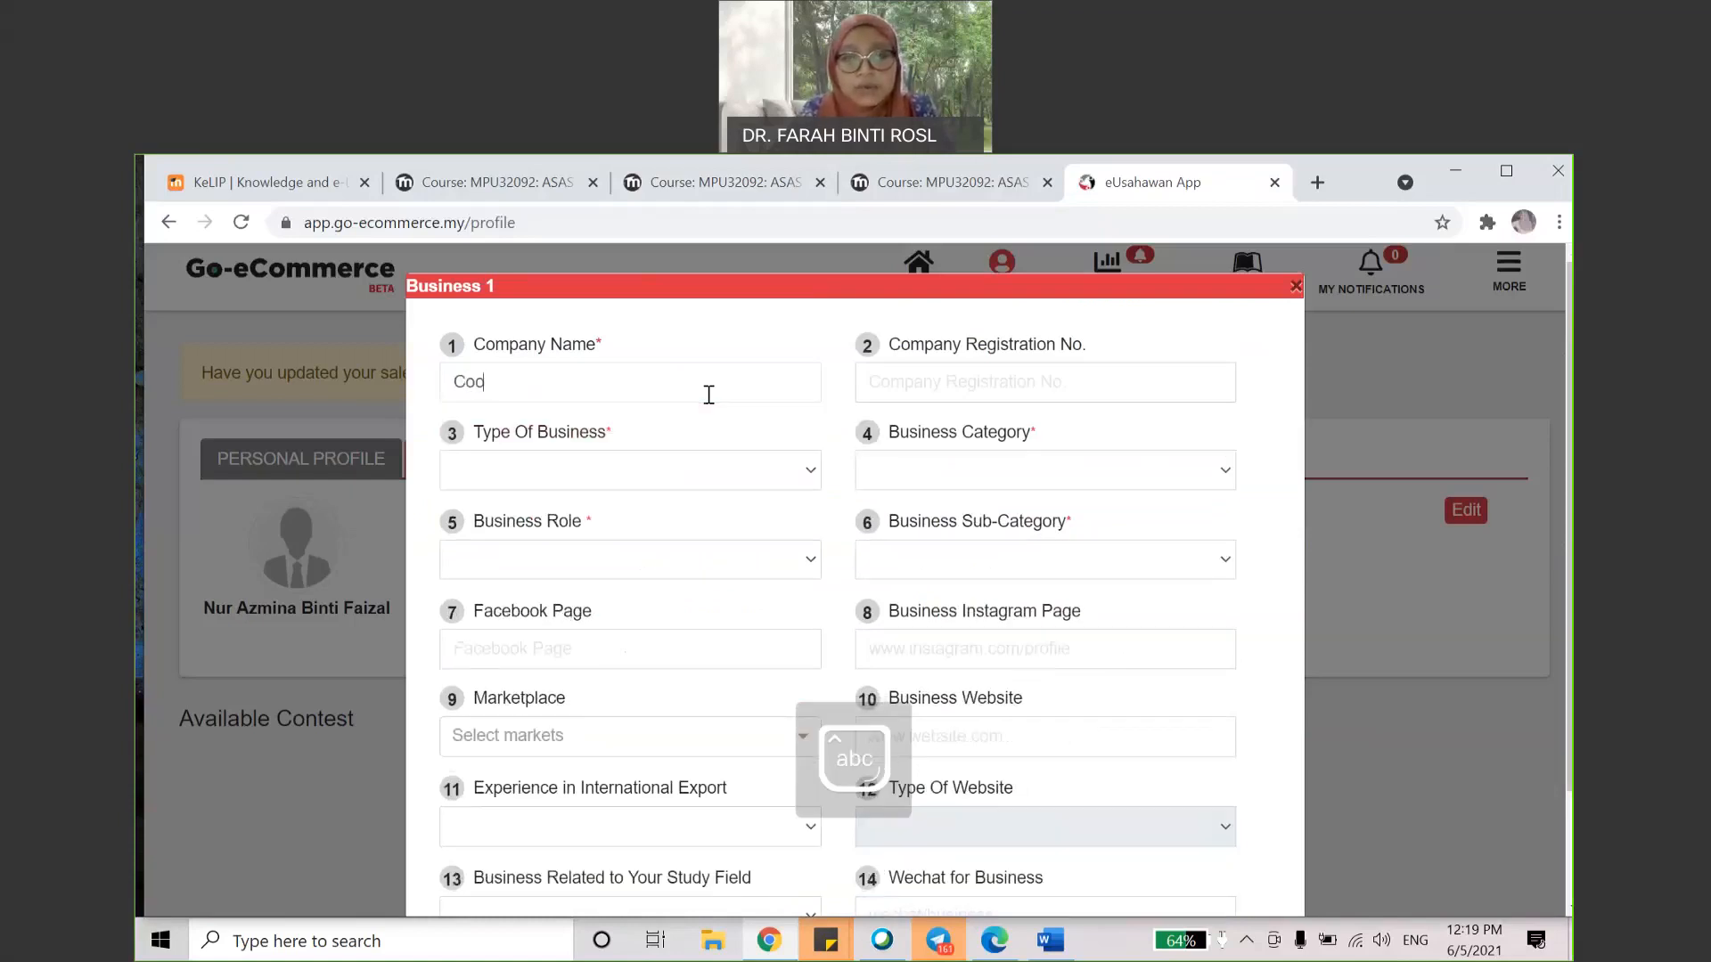
text(kiesdelight)
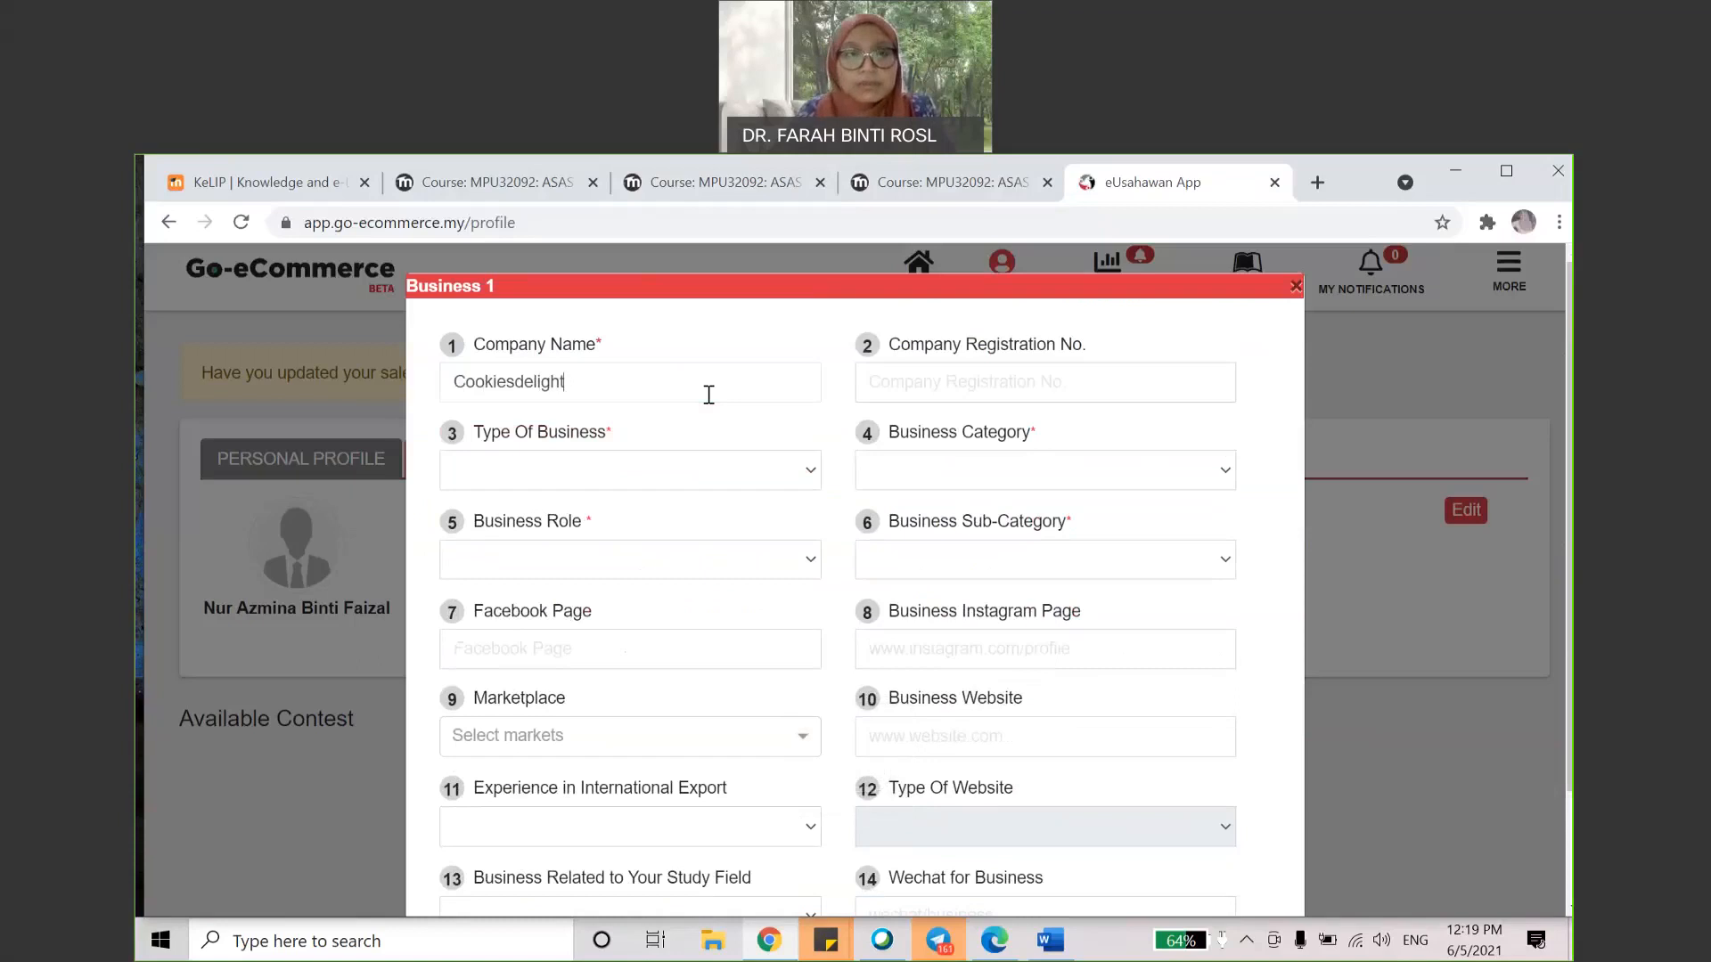
Step: Set the type of business to PLT and the business role to Agent
click(726, 466)
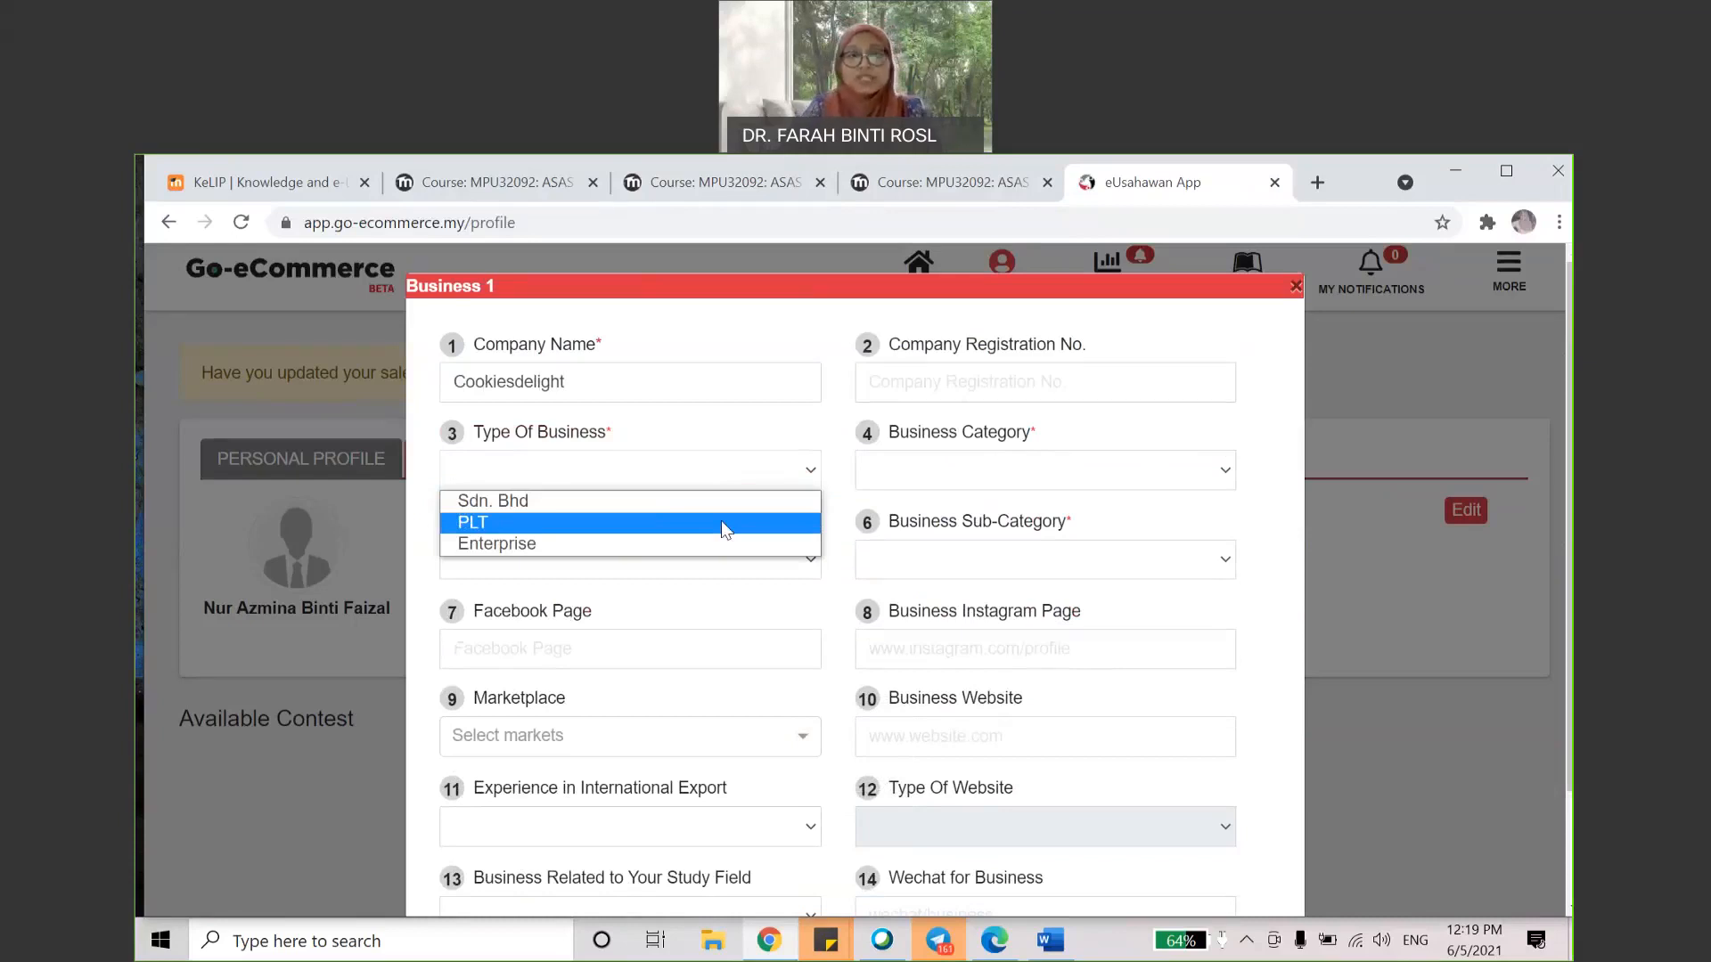
click(719, 522)
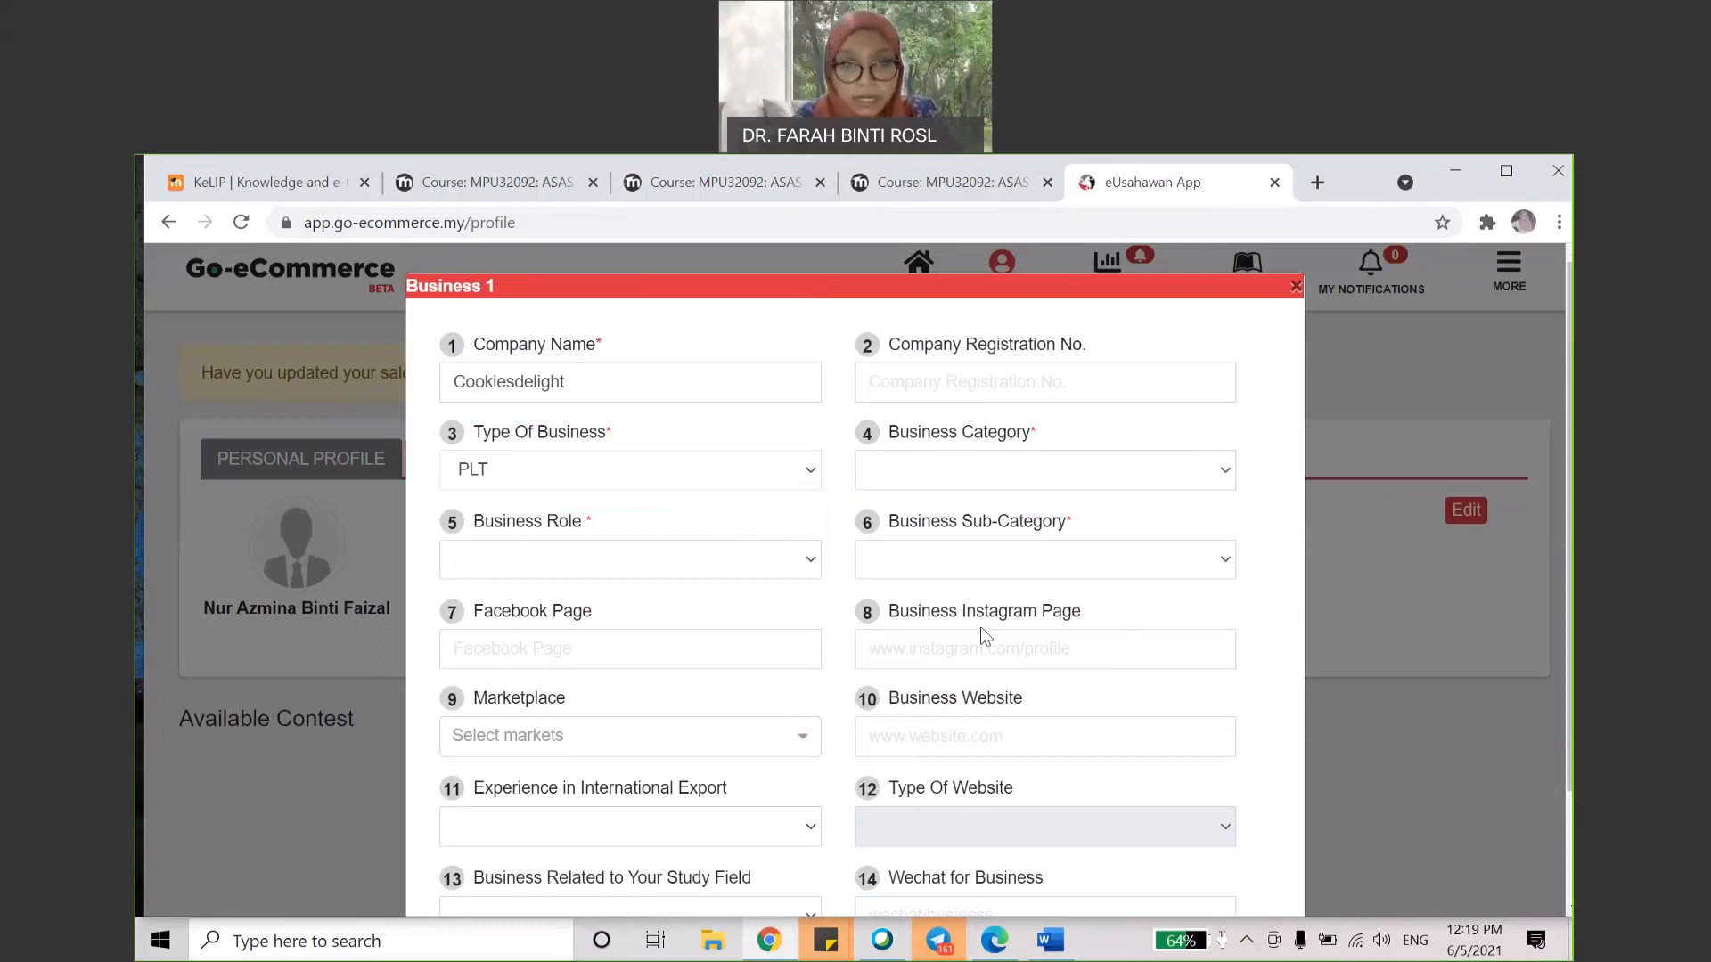
click(743, 575)
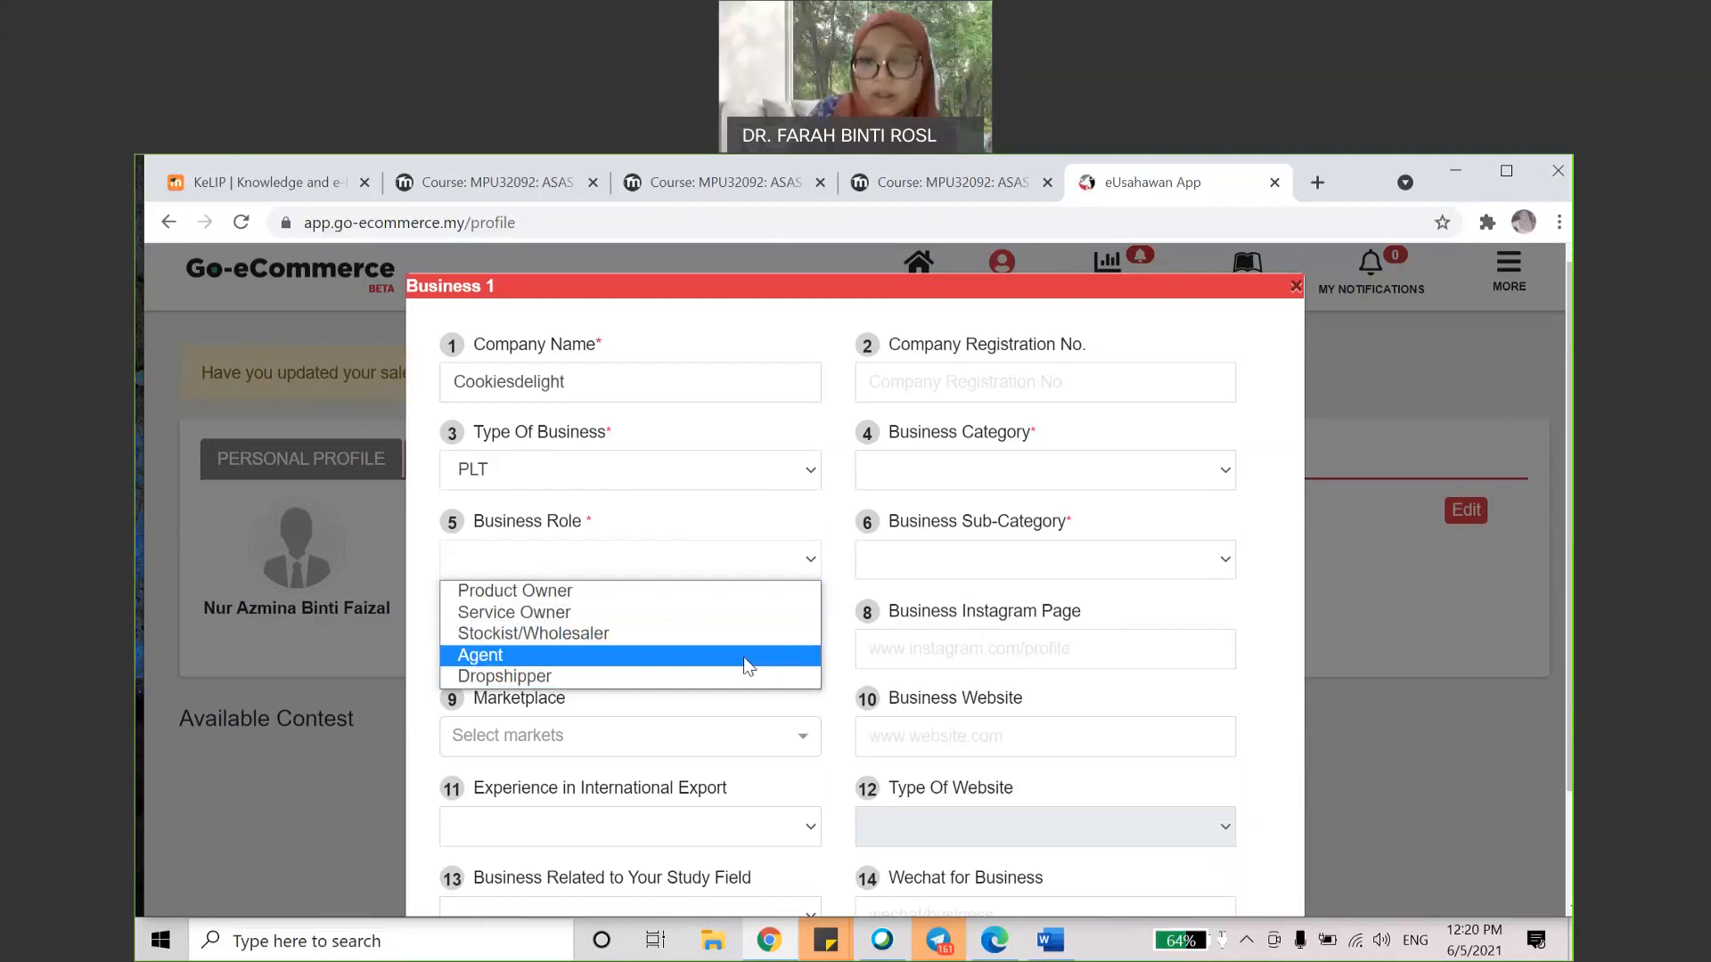
click(605, 663)
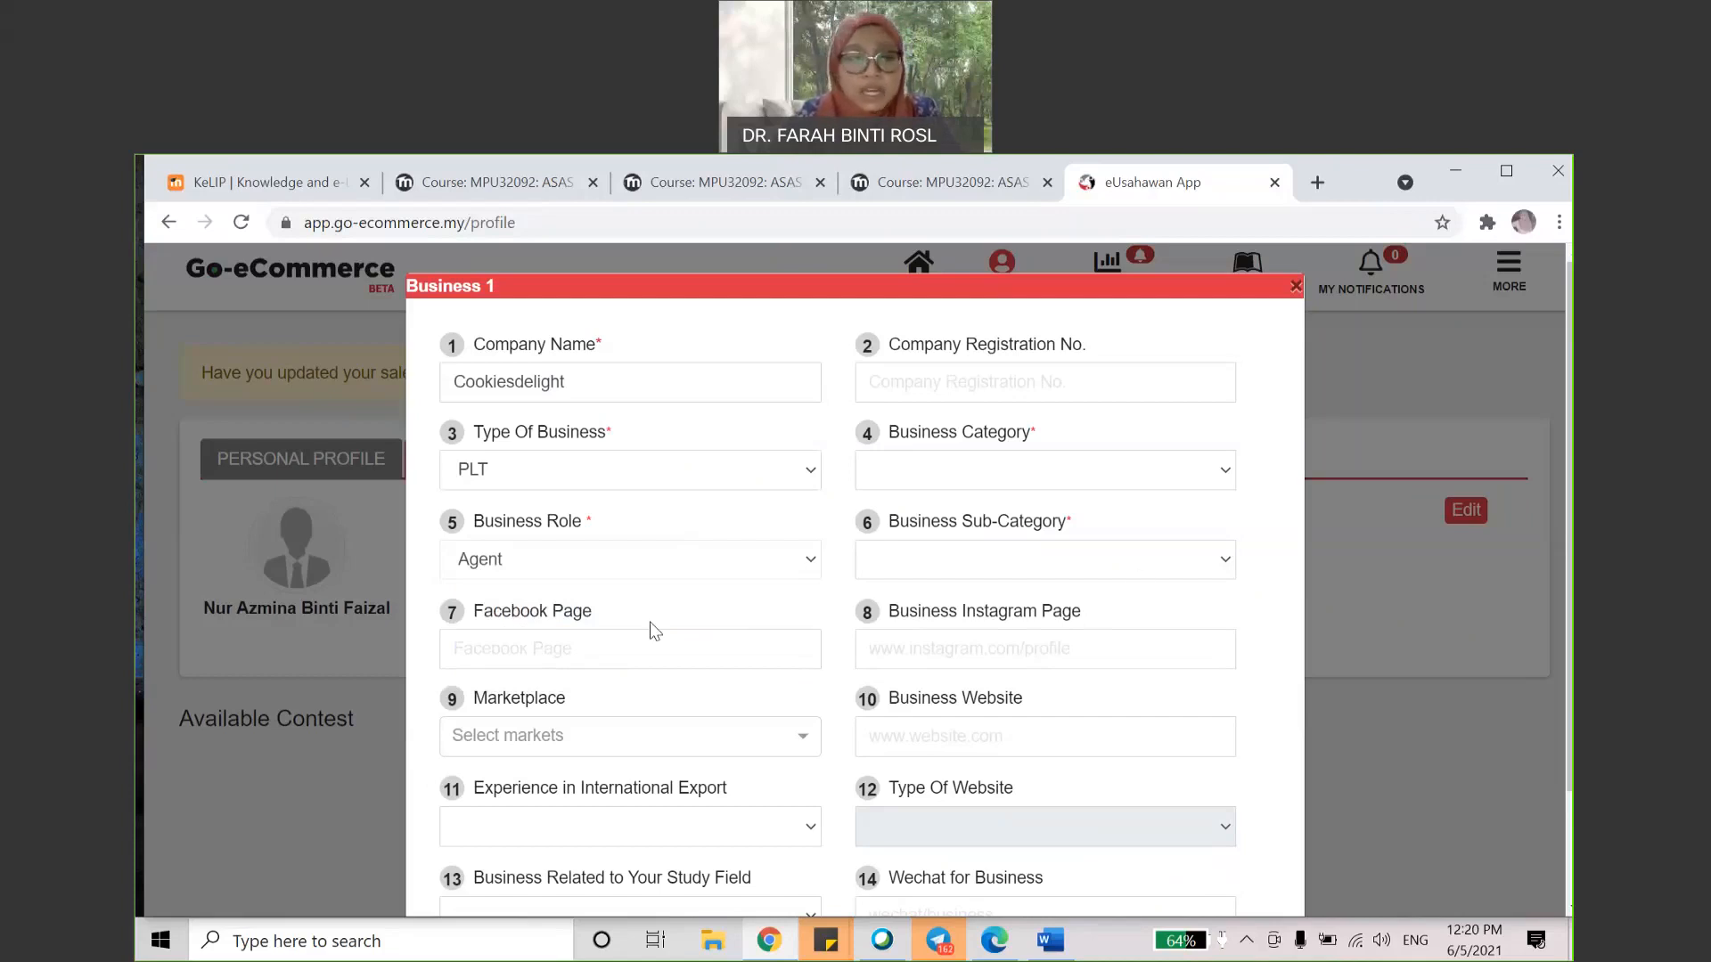
Step: Fill in the business's Facebook page as Cookies Delight
click(643, 654)
text(Co)
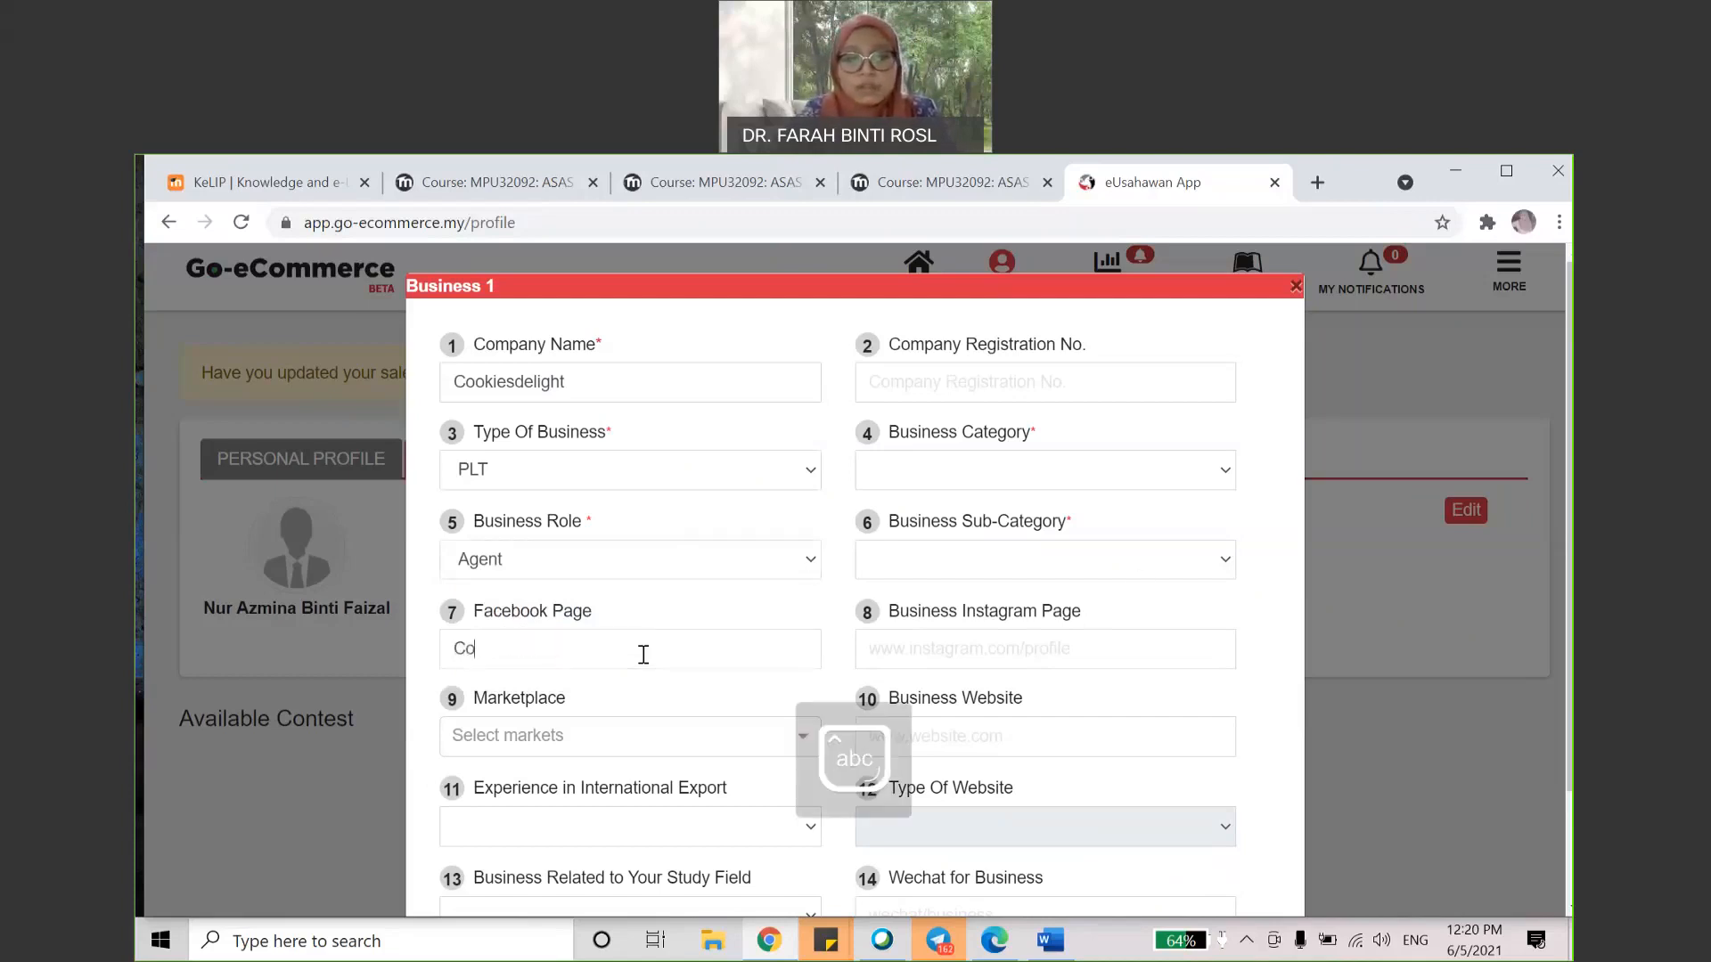
text(okies Delight)
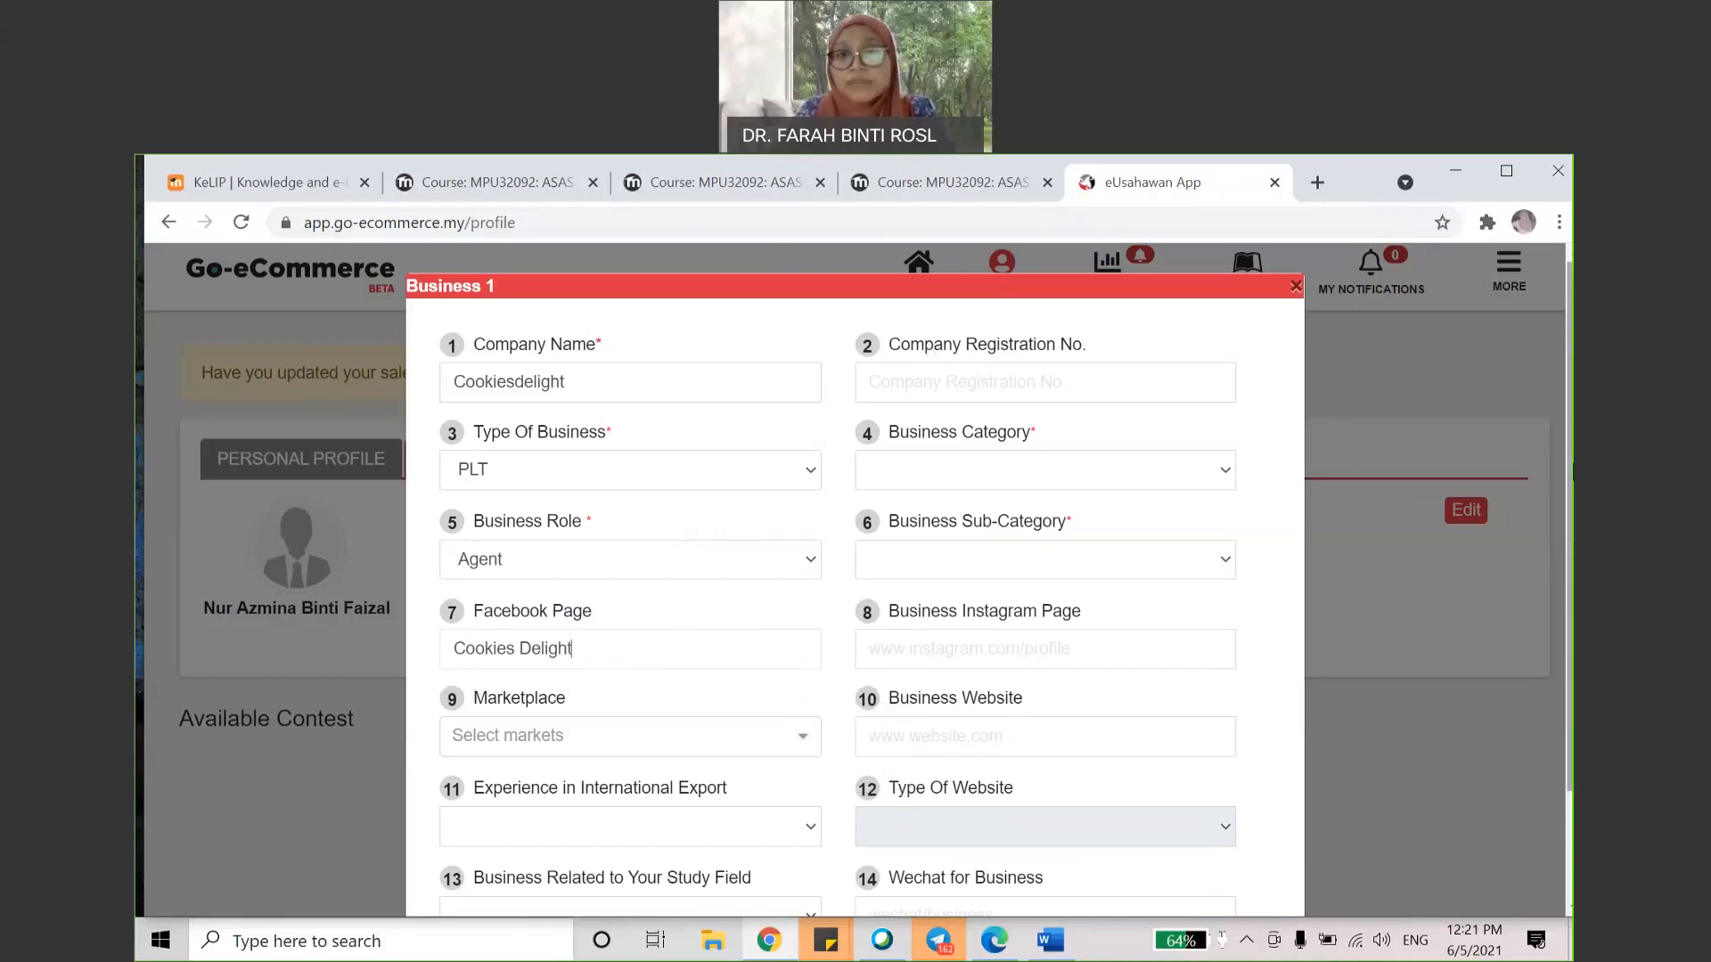
Step: Look through the available marketplaces and choose Shopee for the business
scroll(337, 634, down, 1)
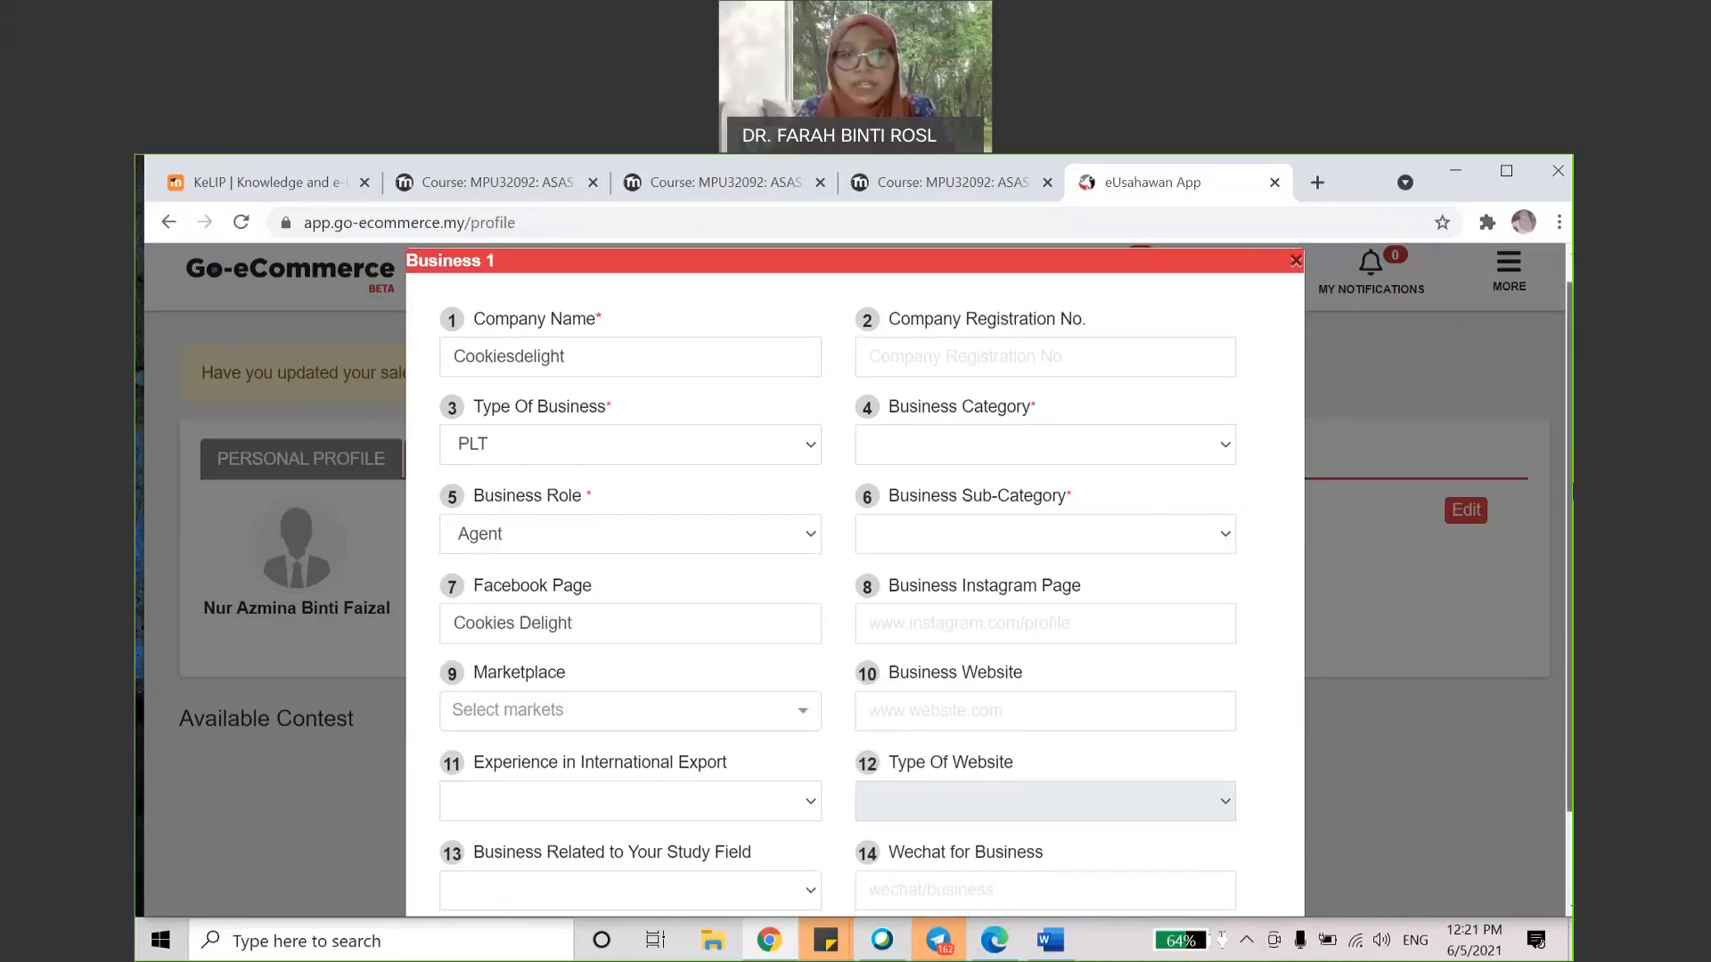
click(549, 713)
drag(813, 571, 816, 656)
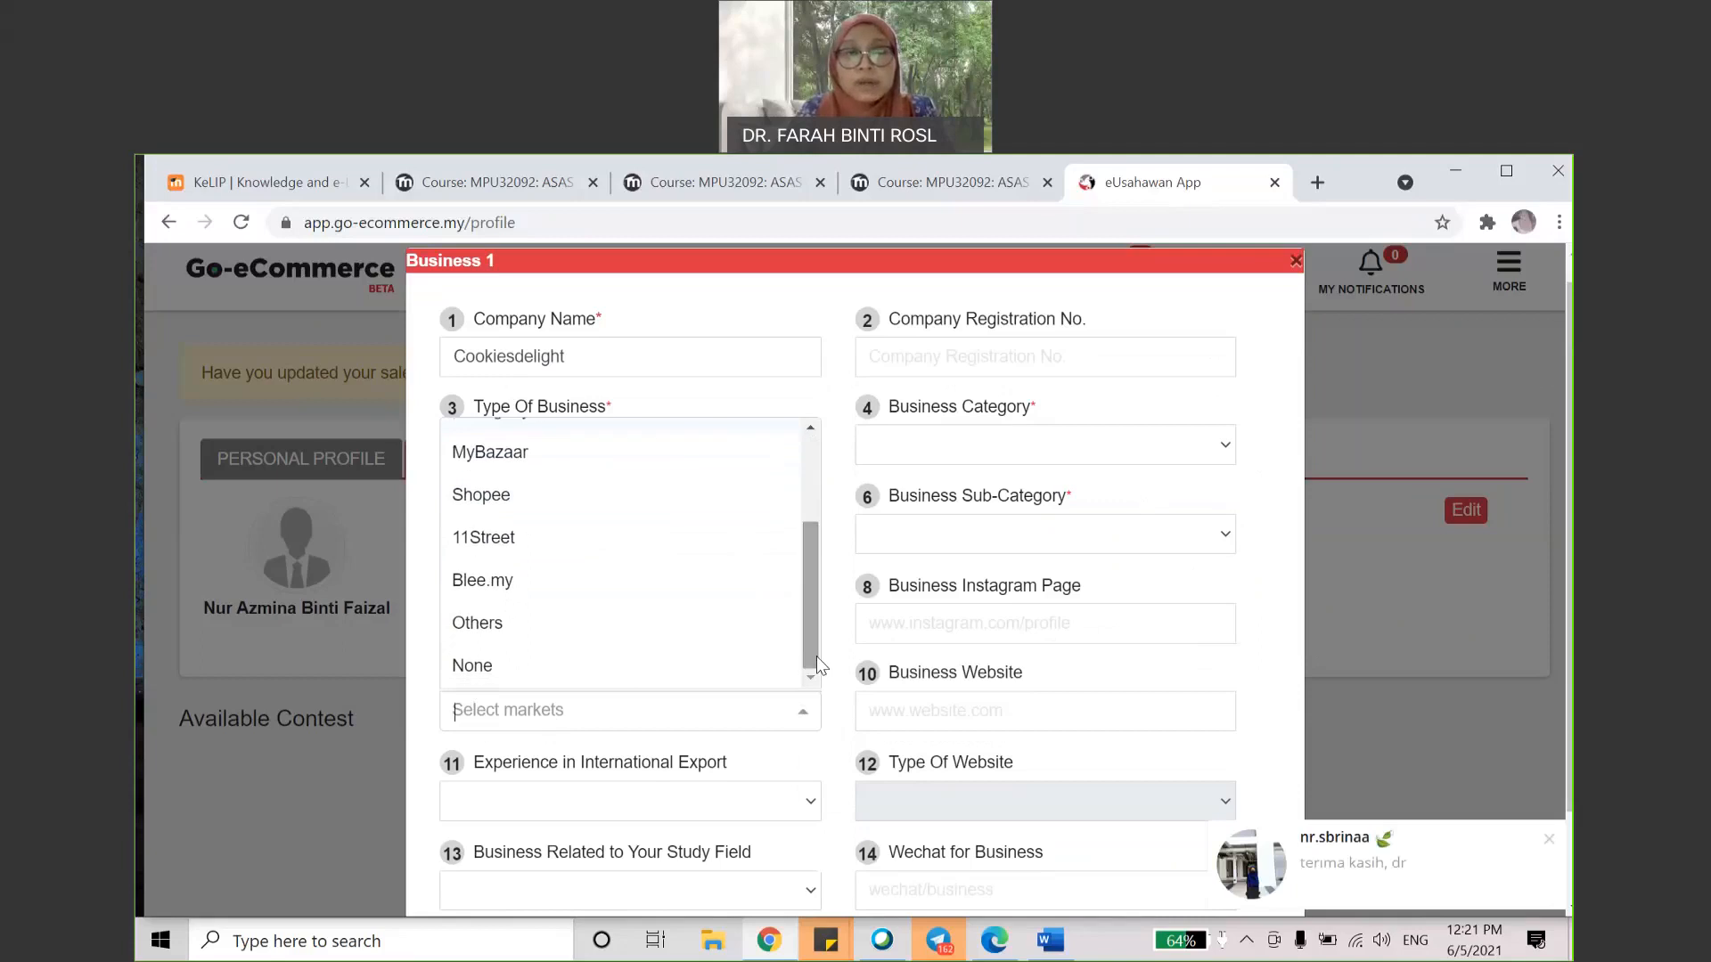
drag(816, 656, 814, 627)
click(749, 772)
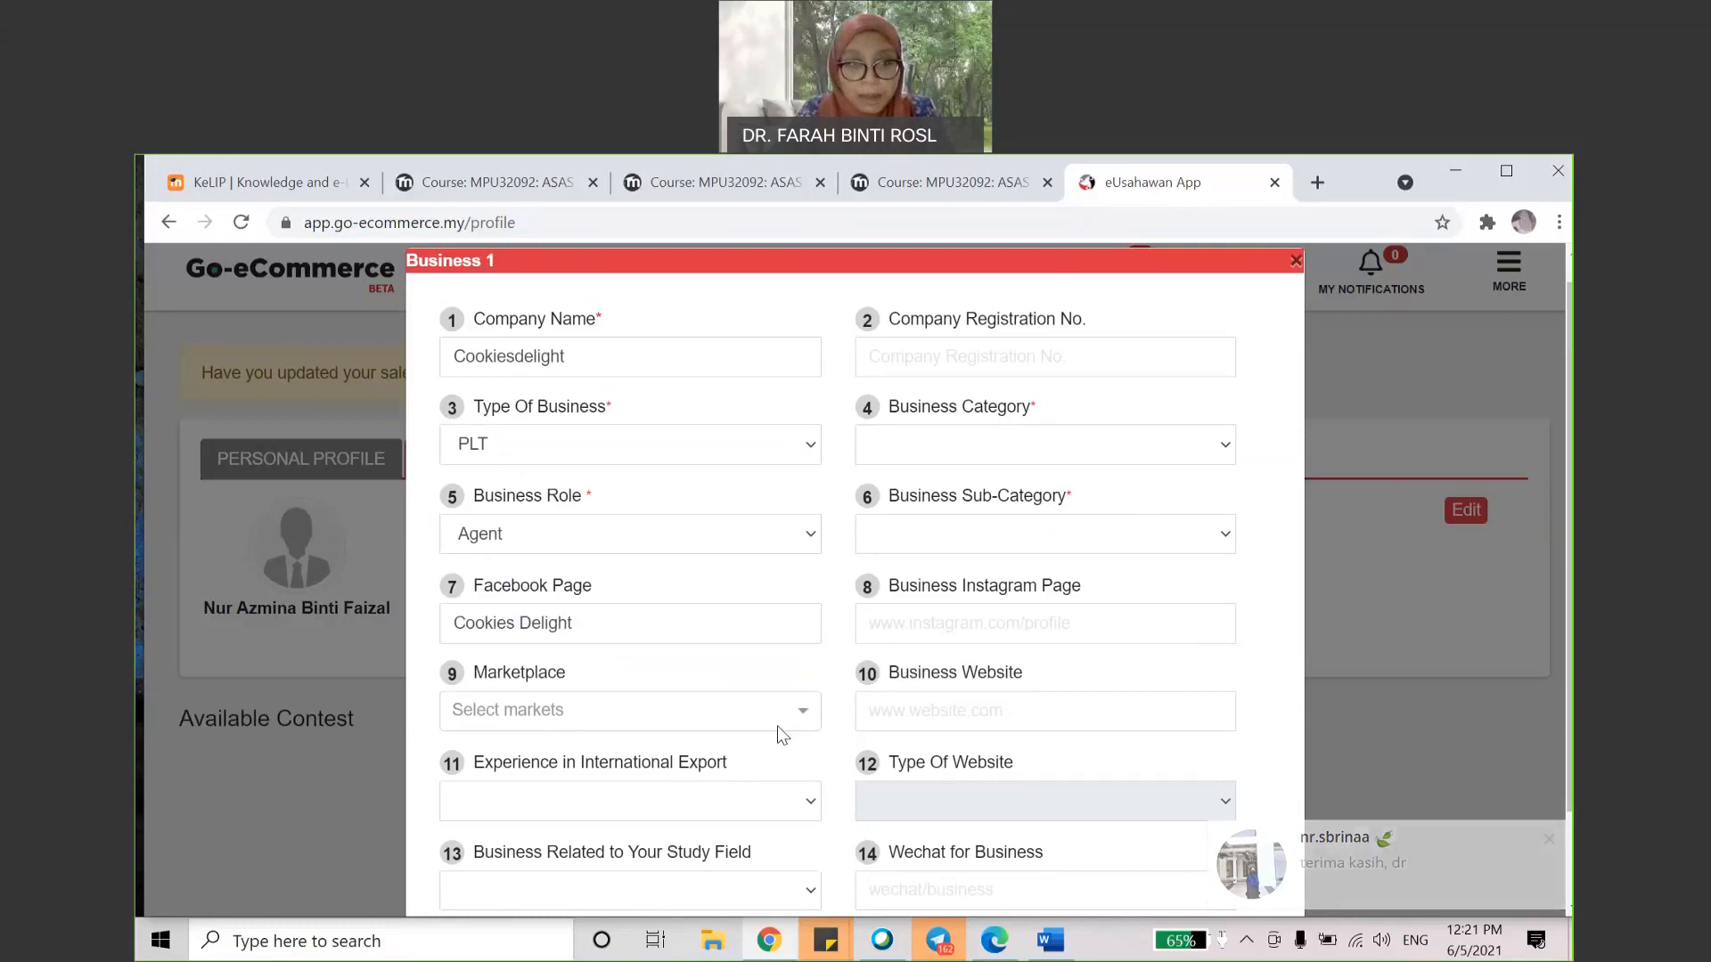
click(777, 725)
drag(816, 548, 809, 478)
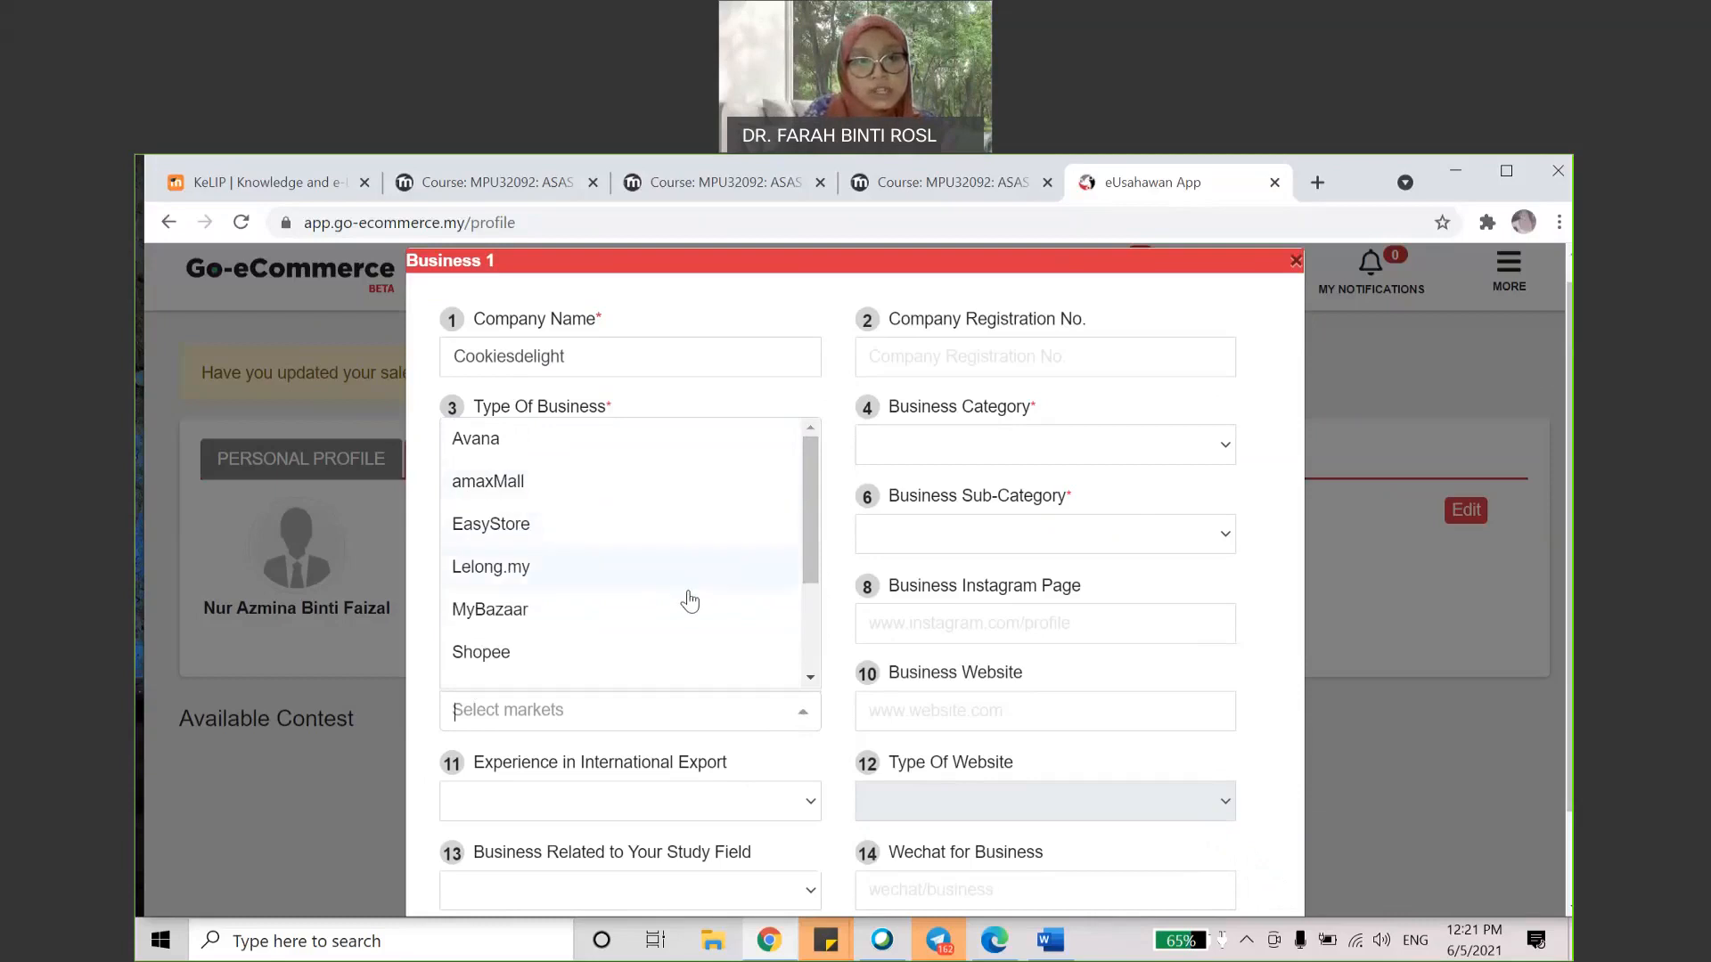
drag(809, 543, 820, 641)
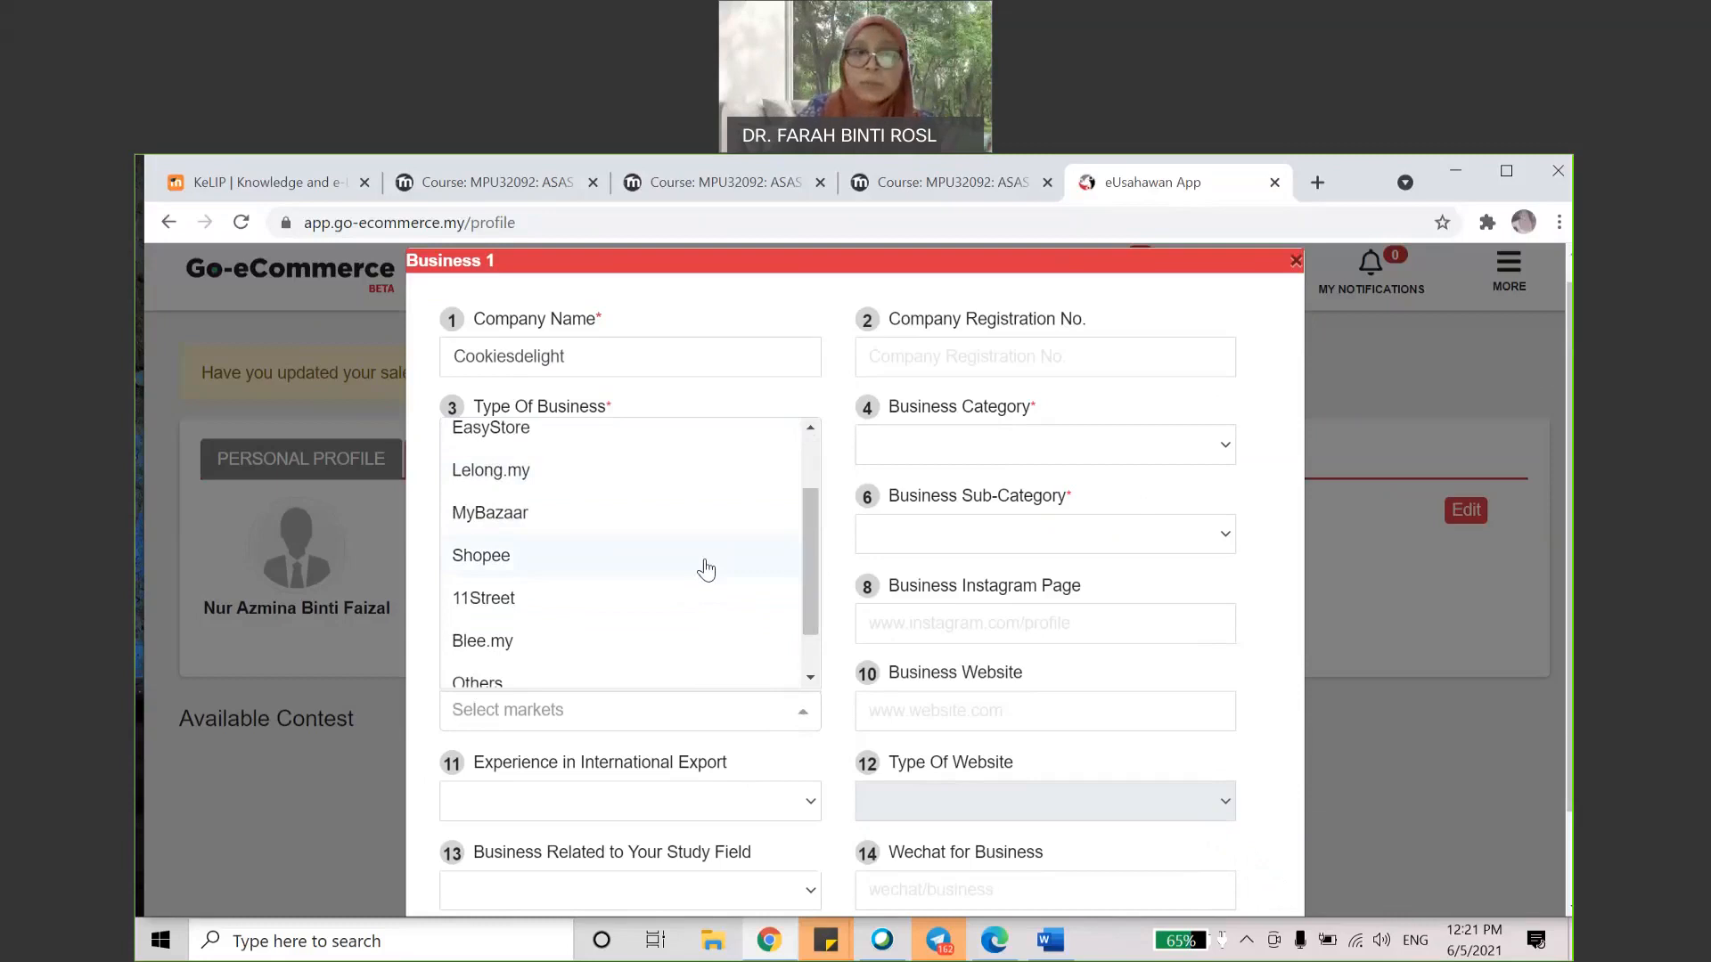
click(705, 569)
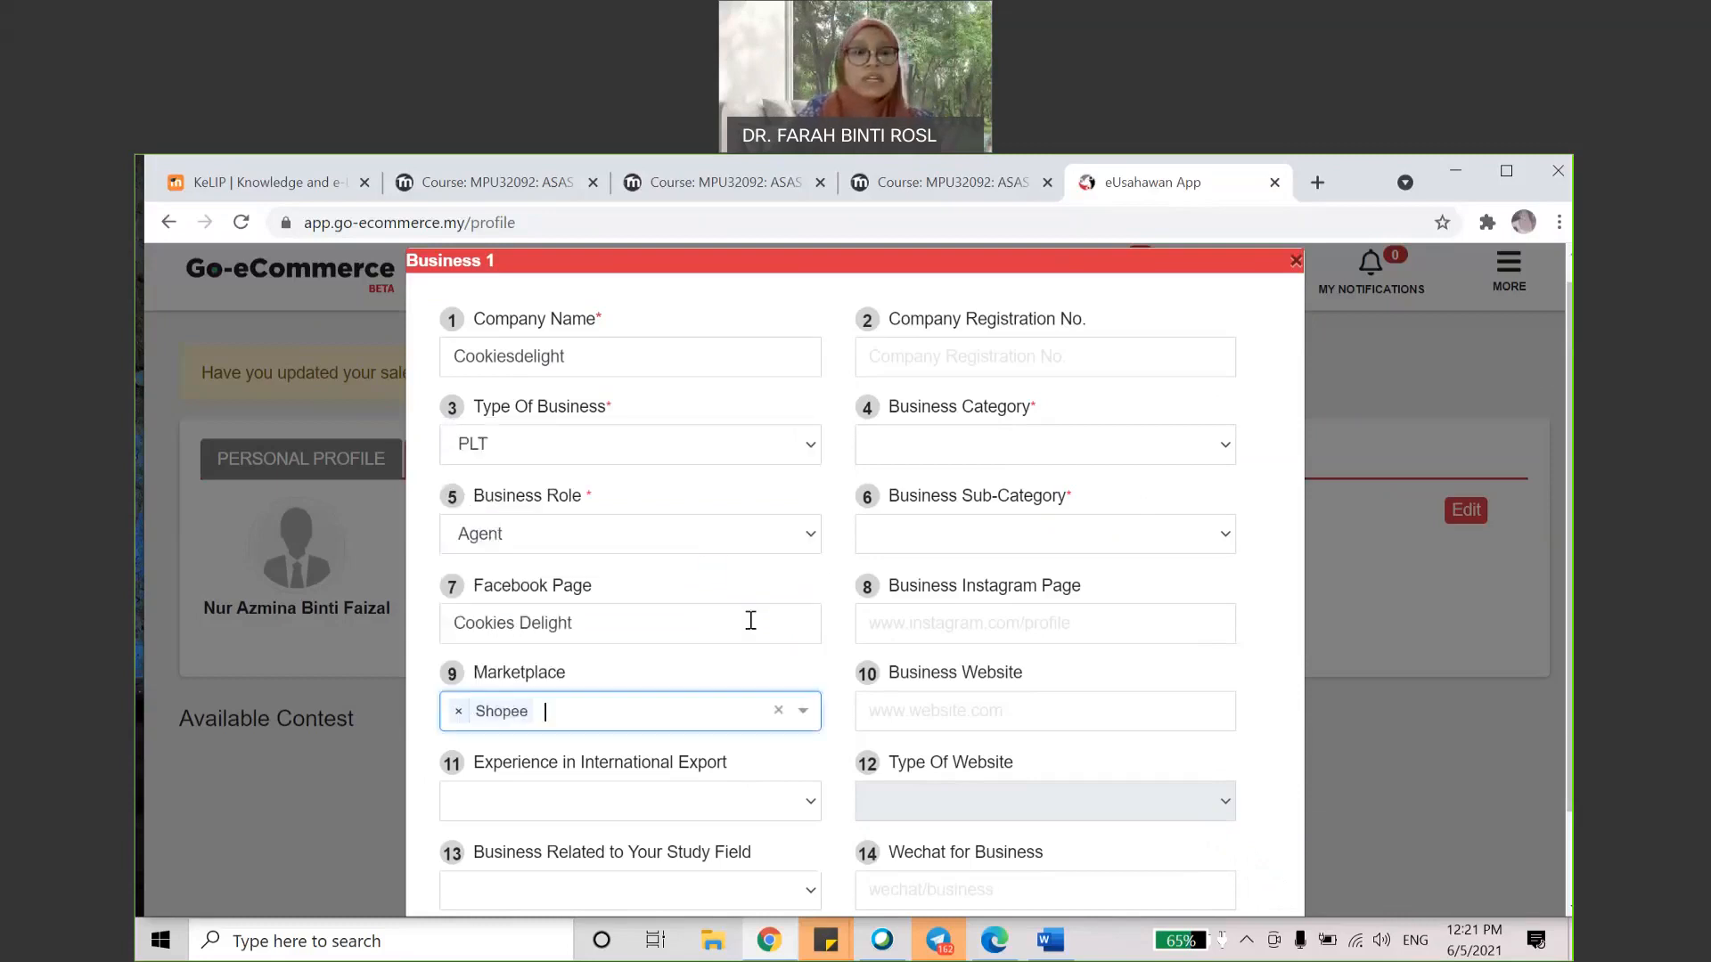
Step: Answer No for both experience in international export and business related to the study field
click(777, 802)
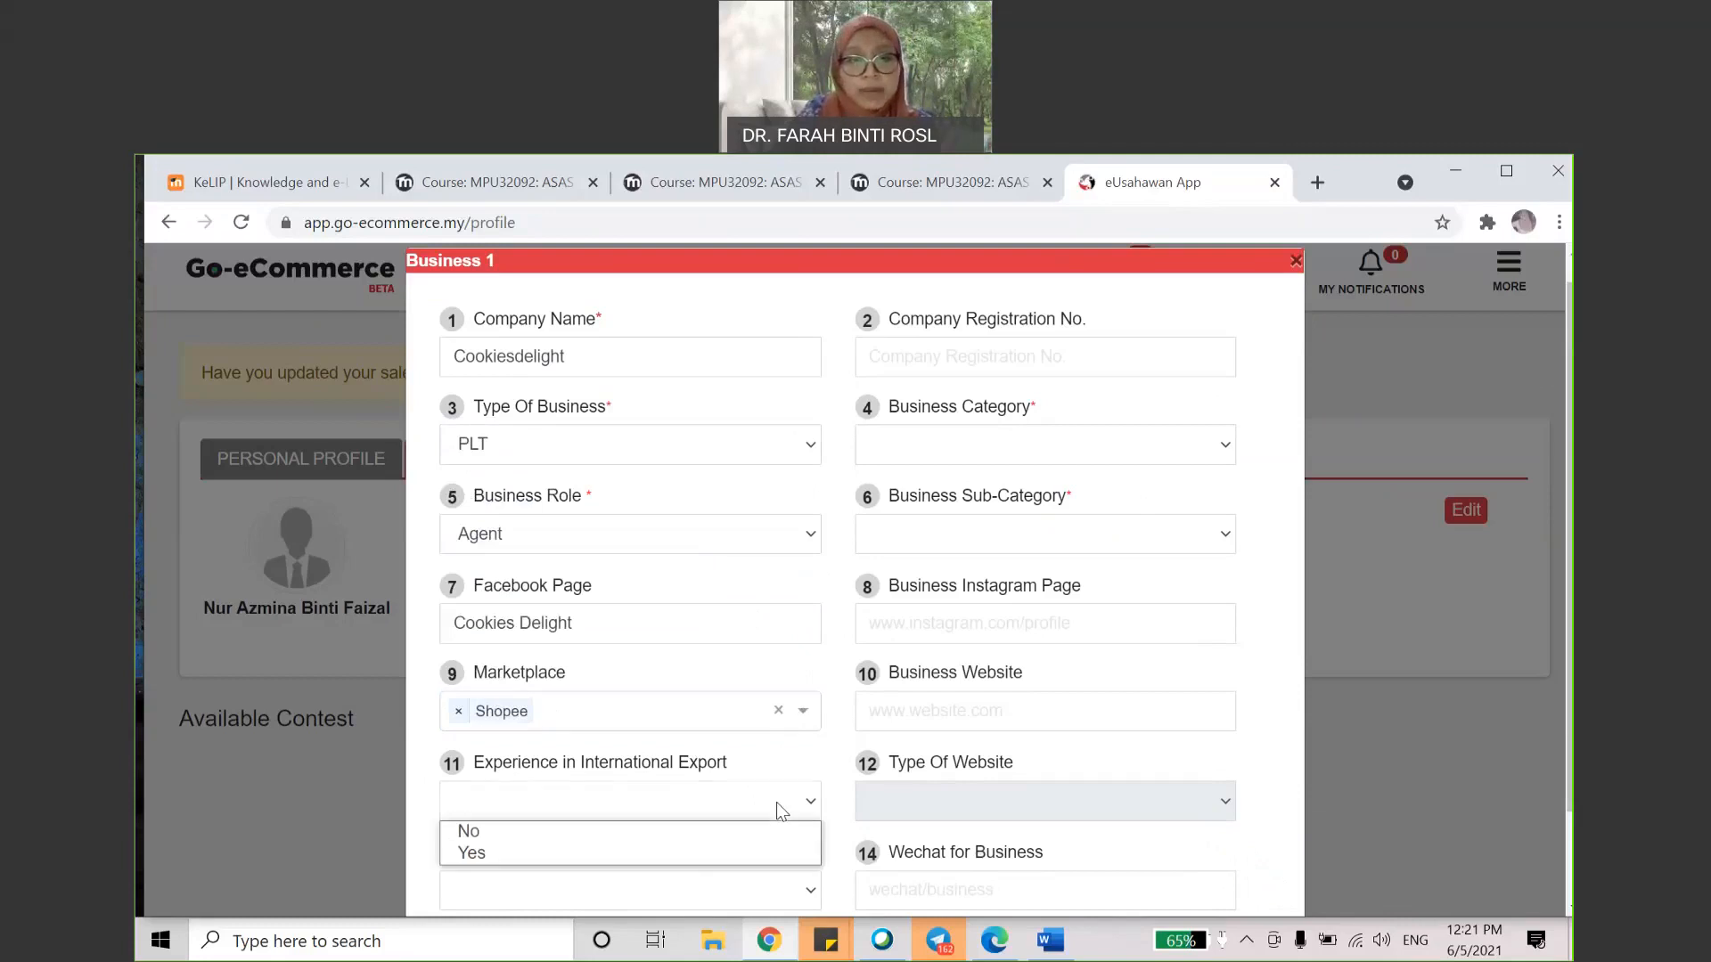
click(747, 837)
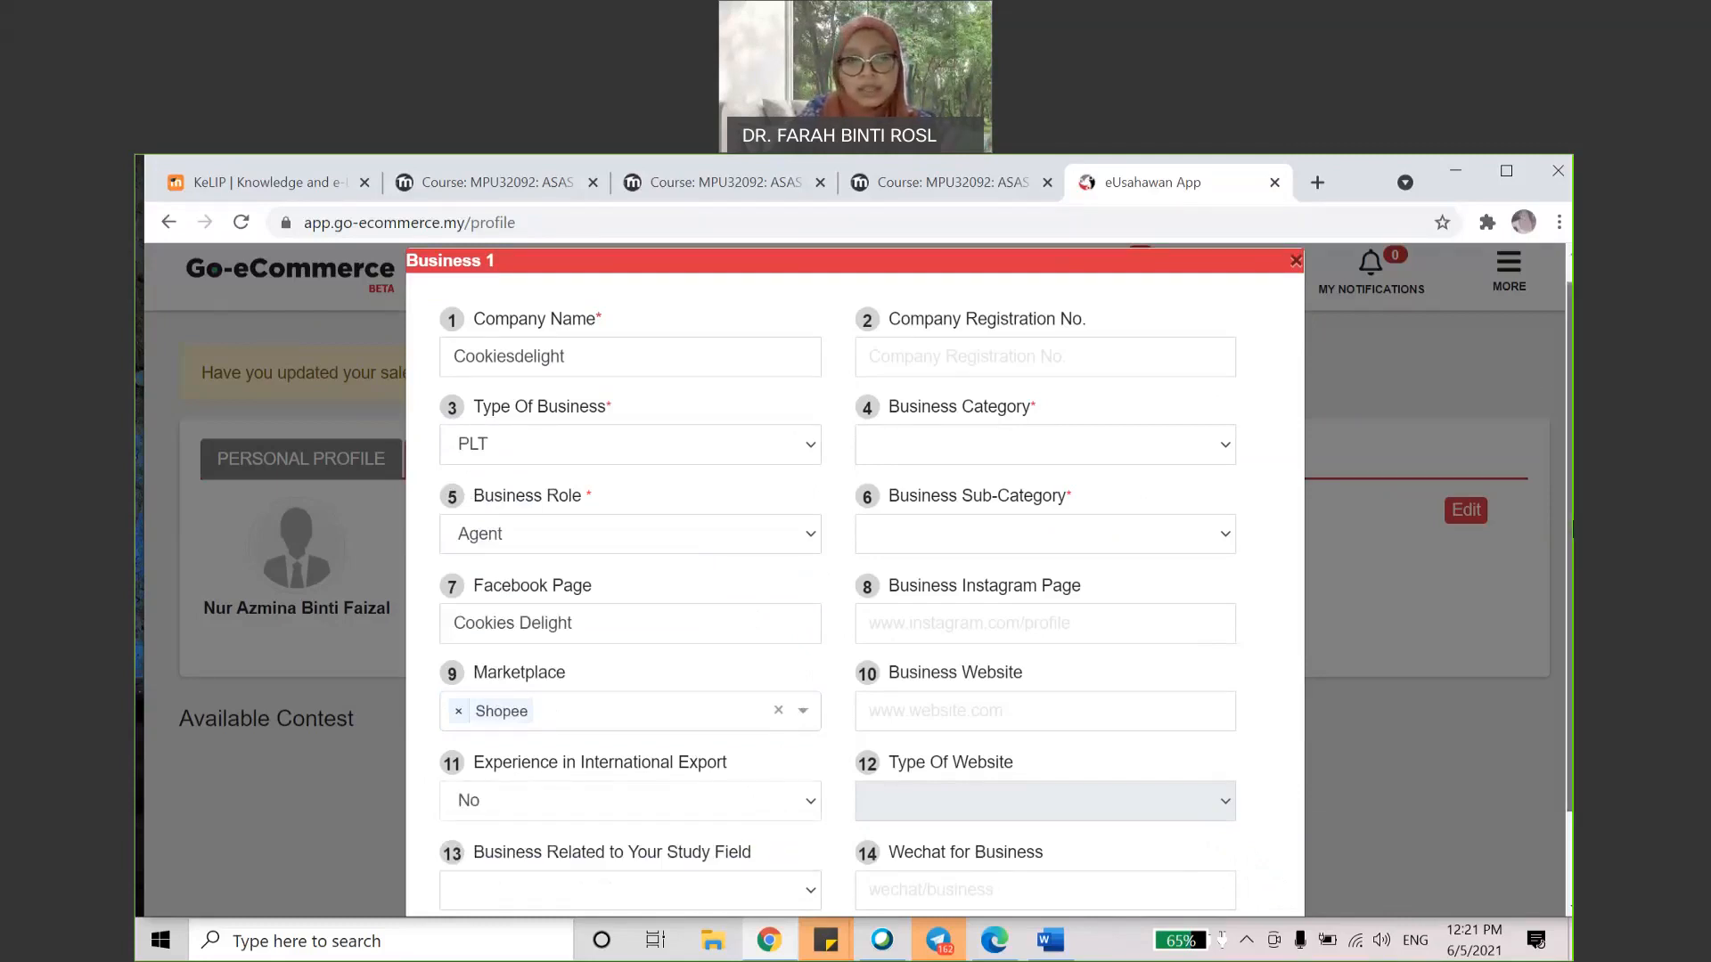
scroll(1033, 694, down, 1)
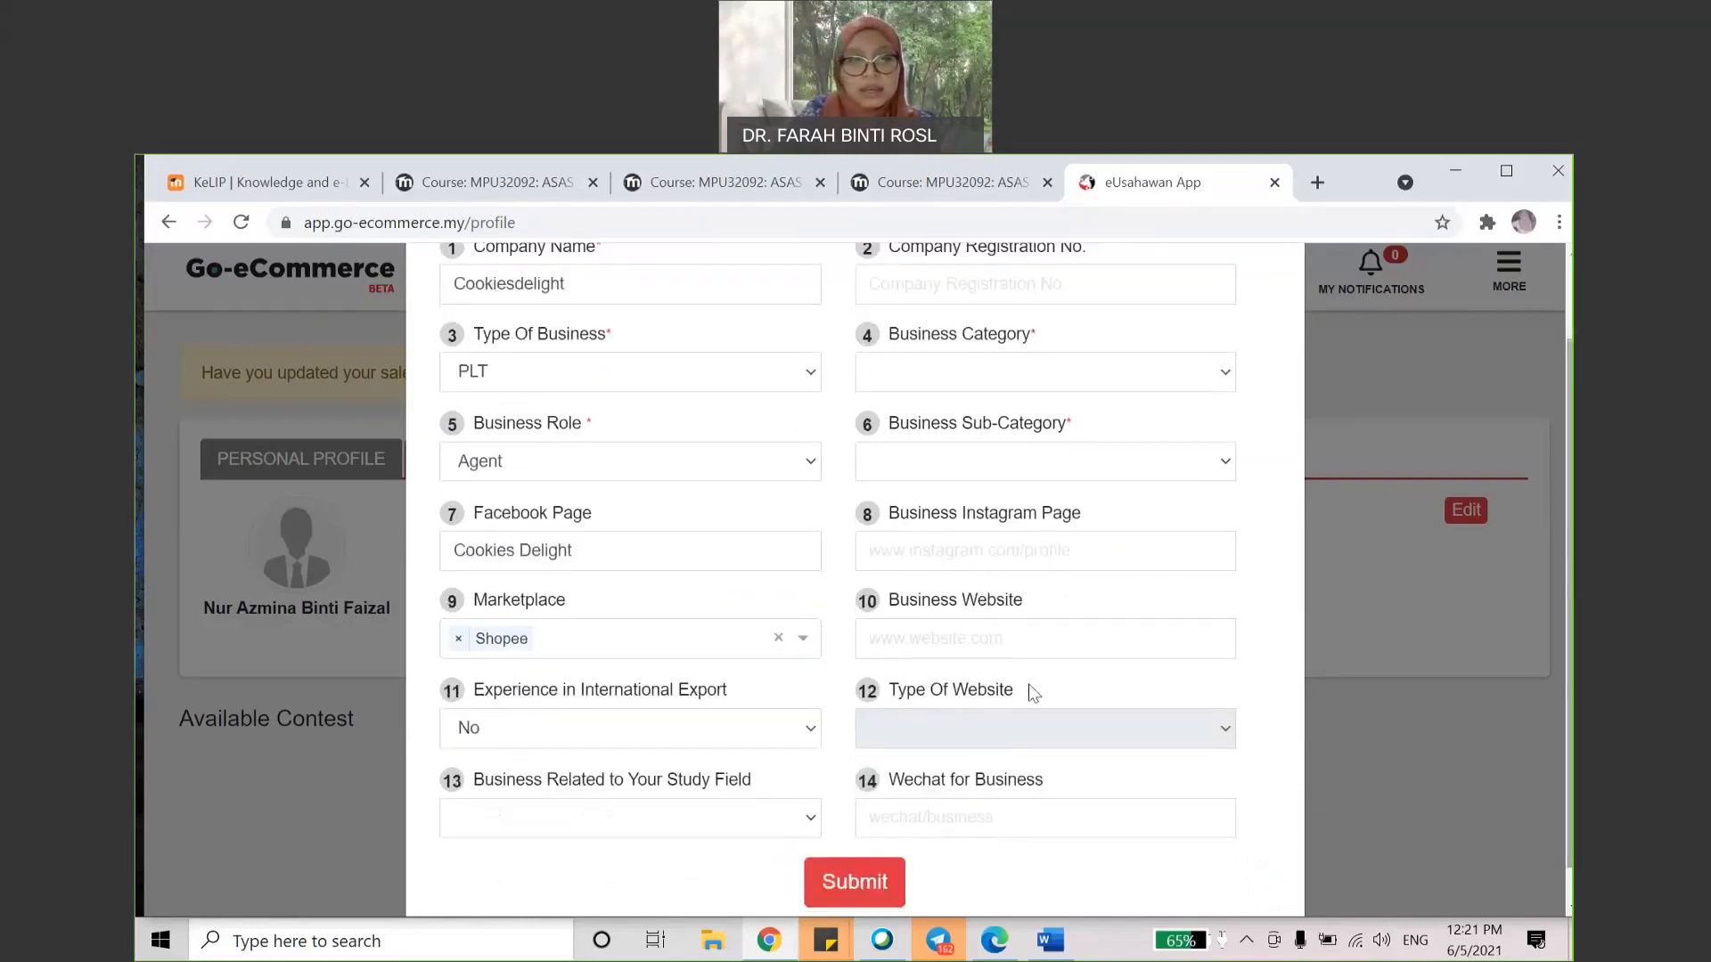
click(731, 804)
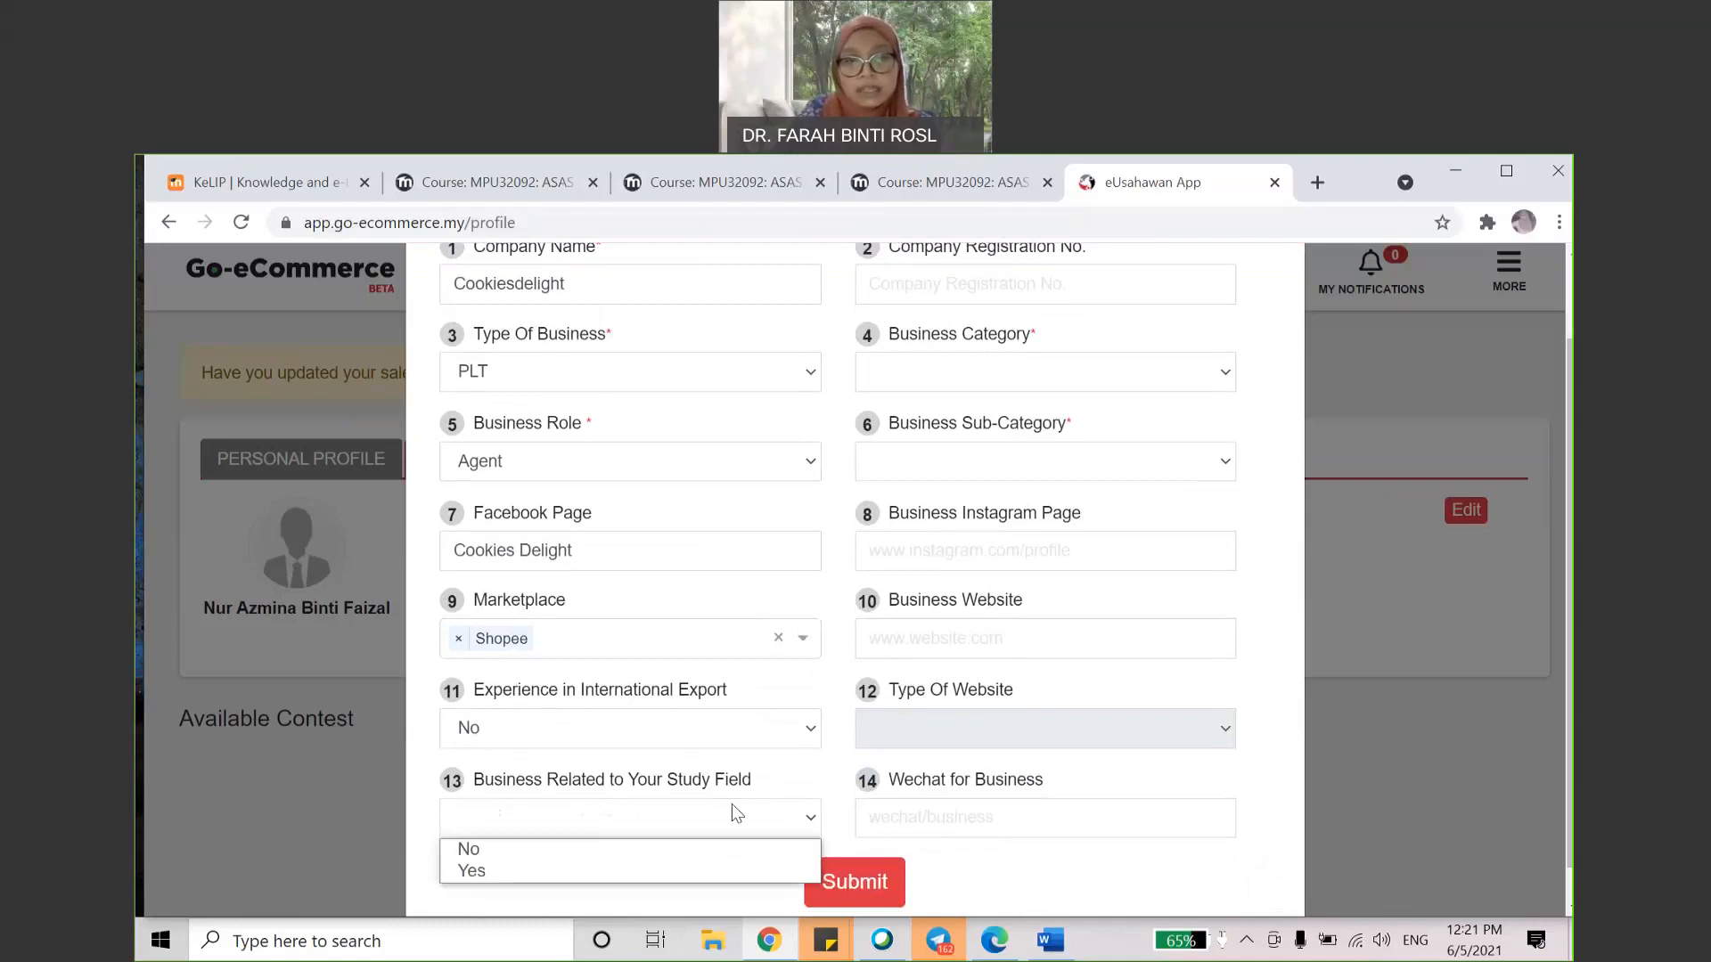
click(611, 851)
Step: Leave the company registration number blank and set both the business category and sub-category to Food & Beverages
scroll(1509, 580, up, 1)
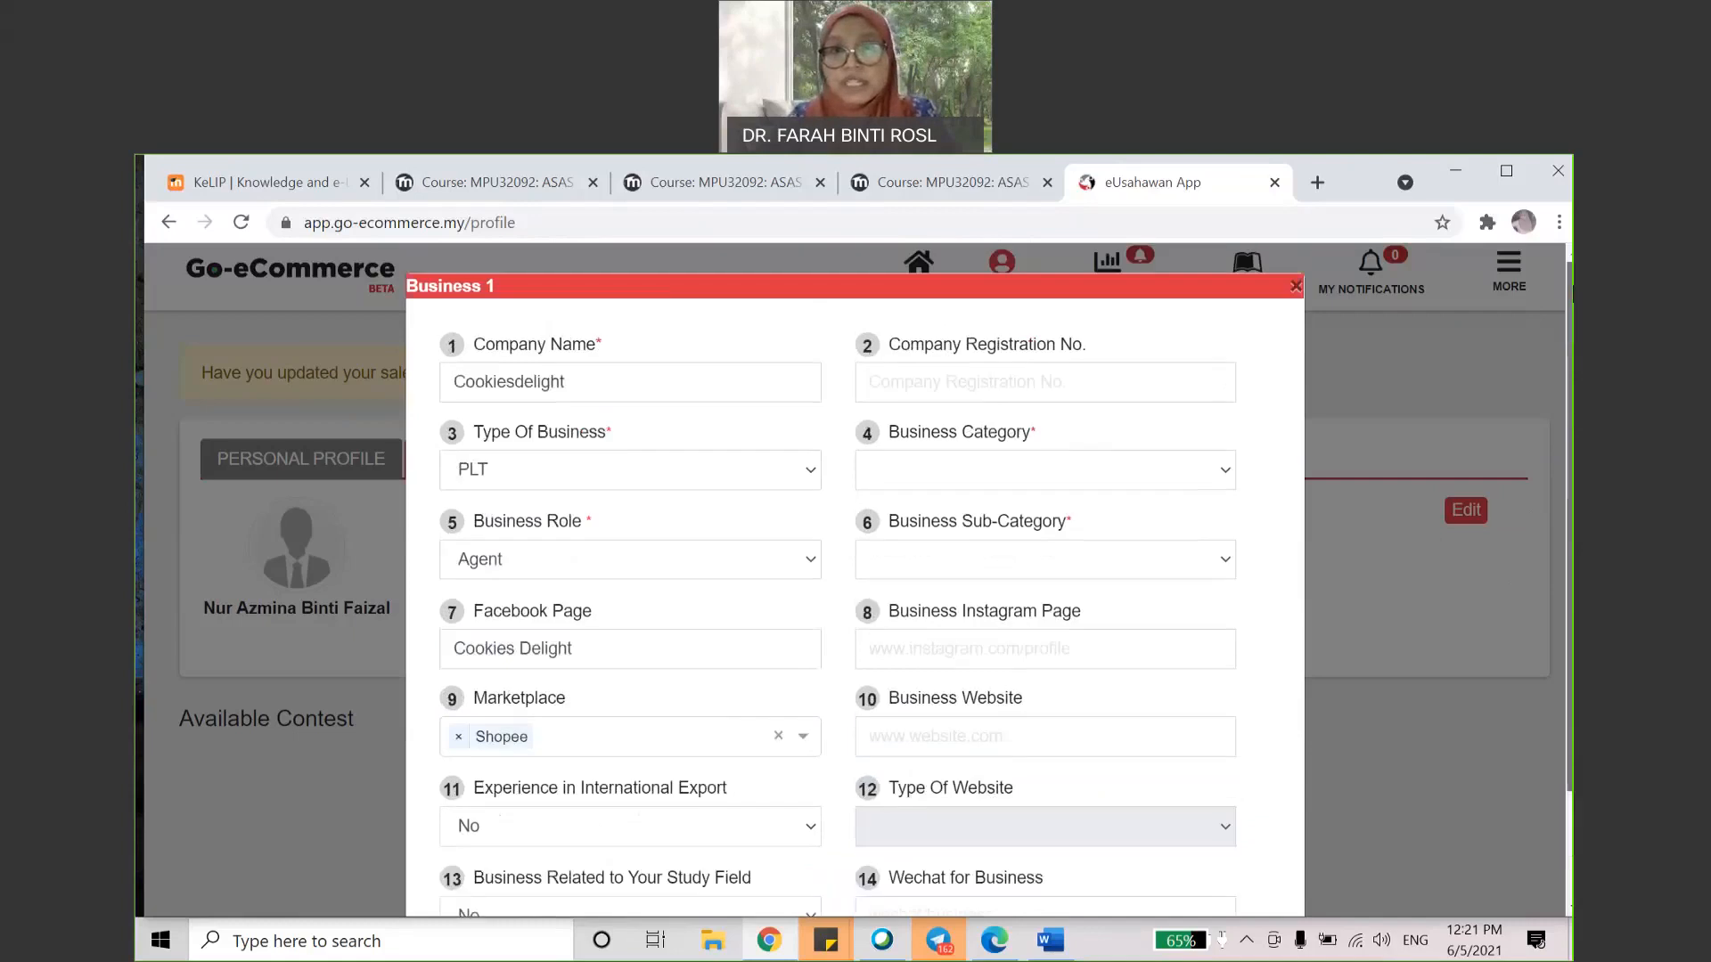
click(1162, 385)
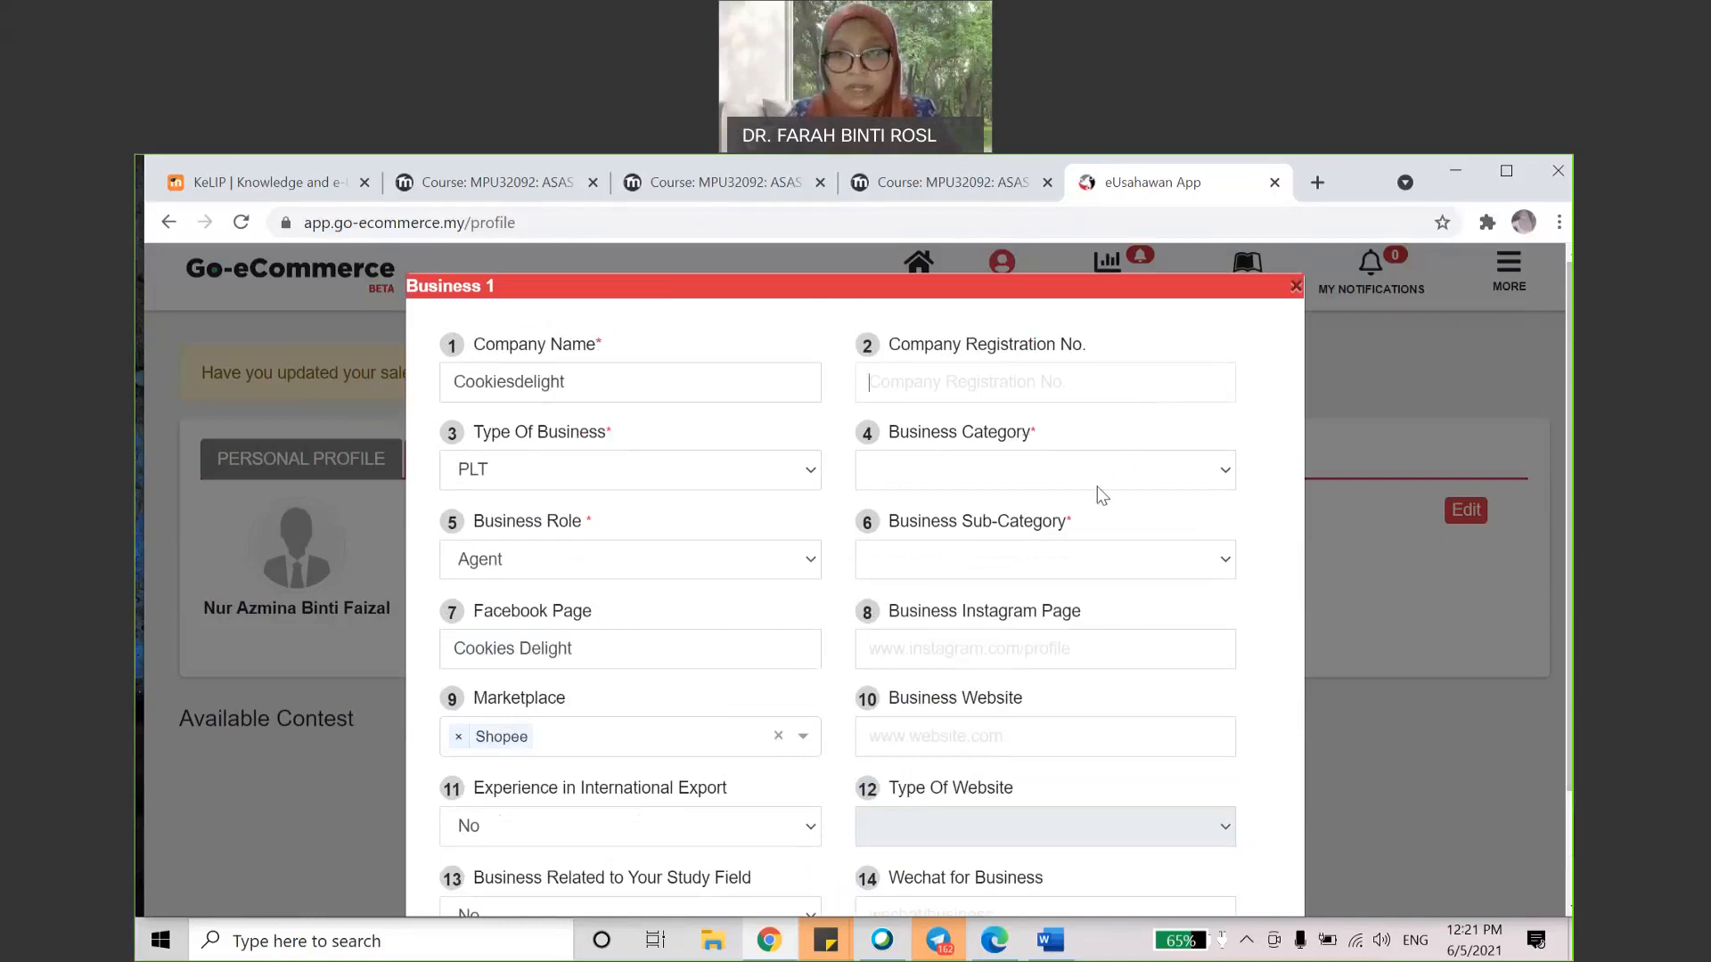
click(1173, 480)
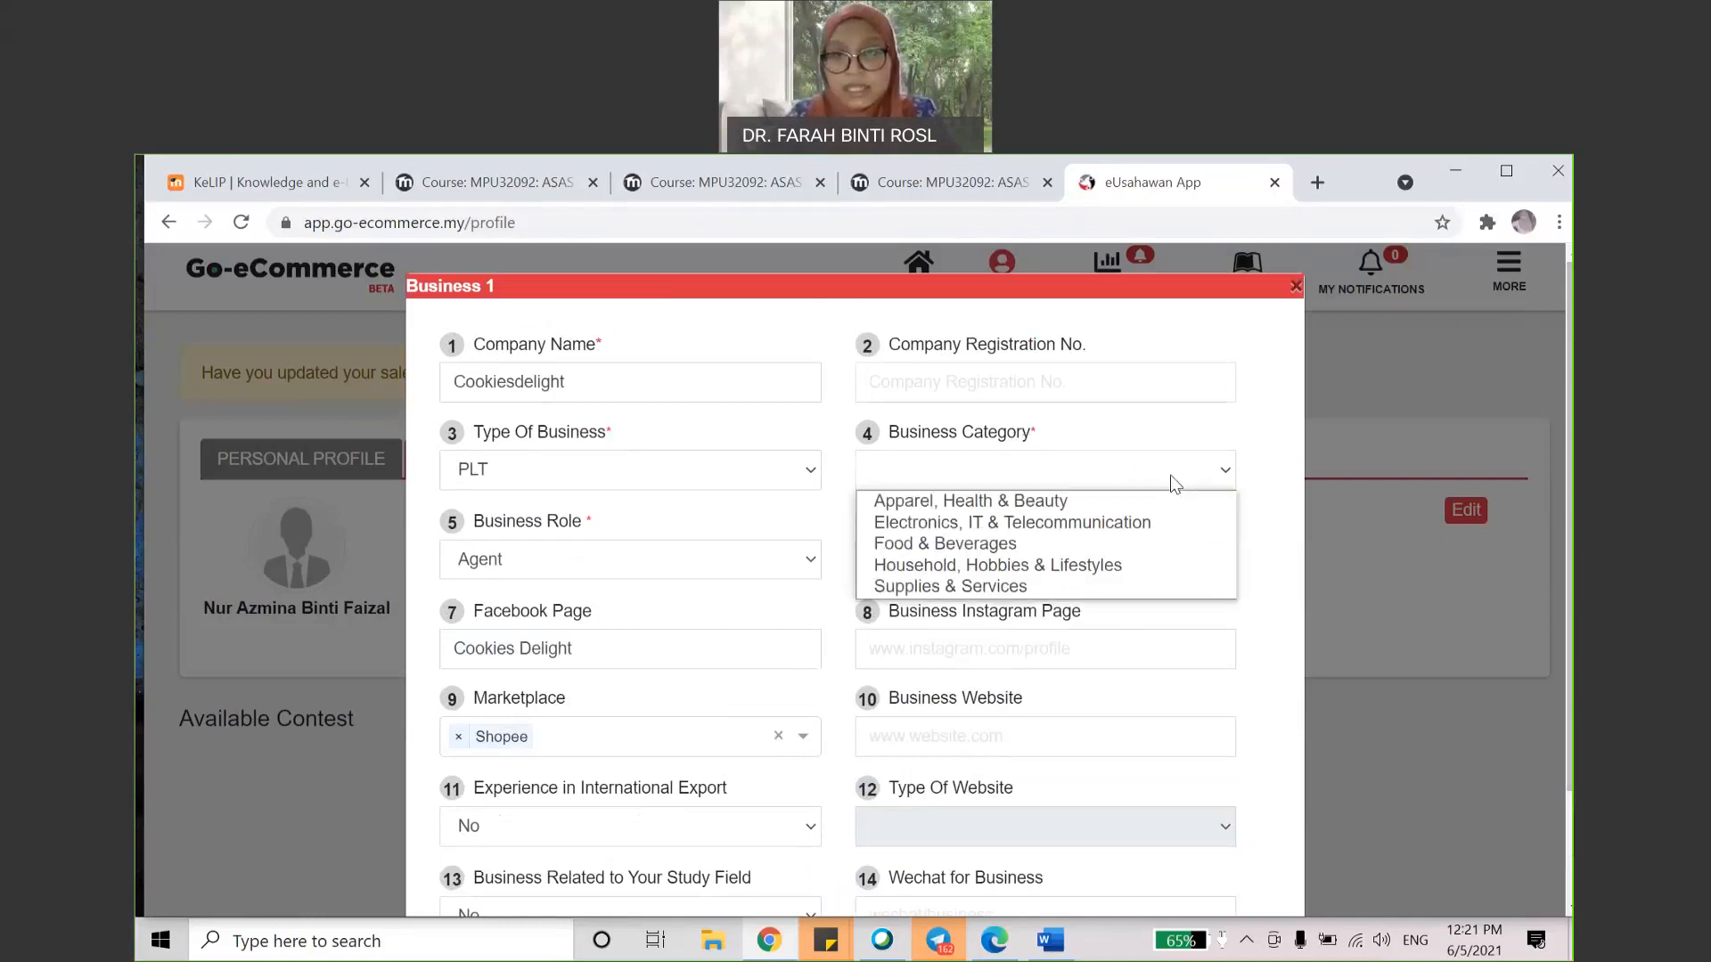
click(1133, 547)
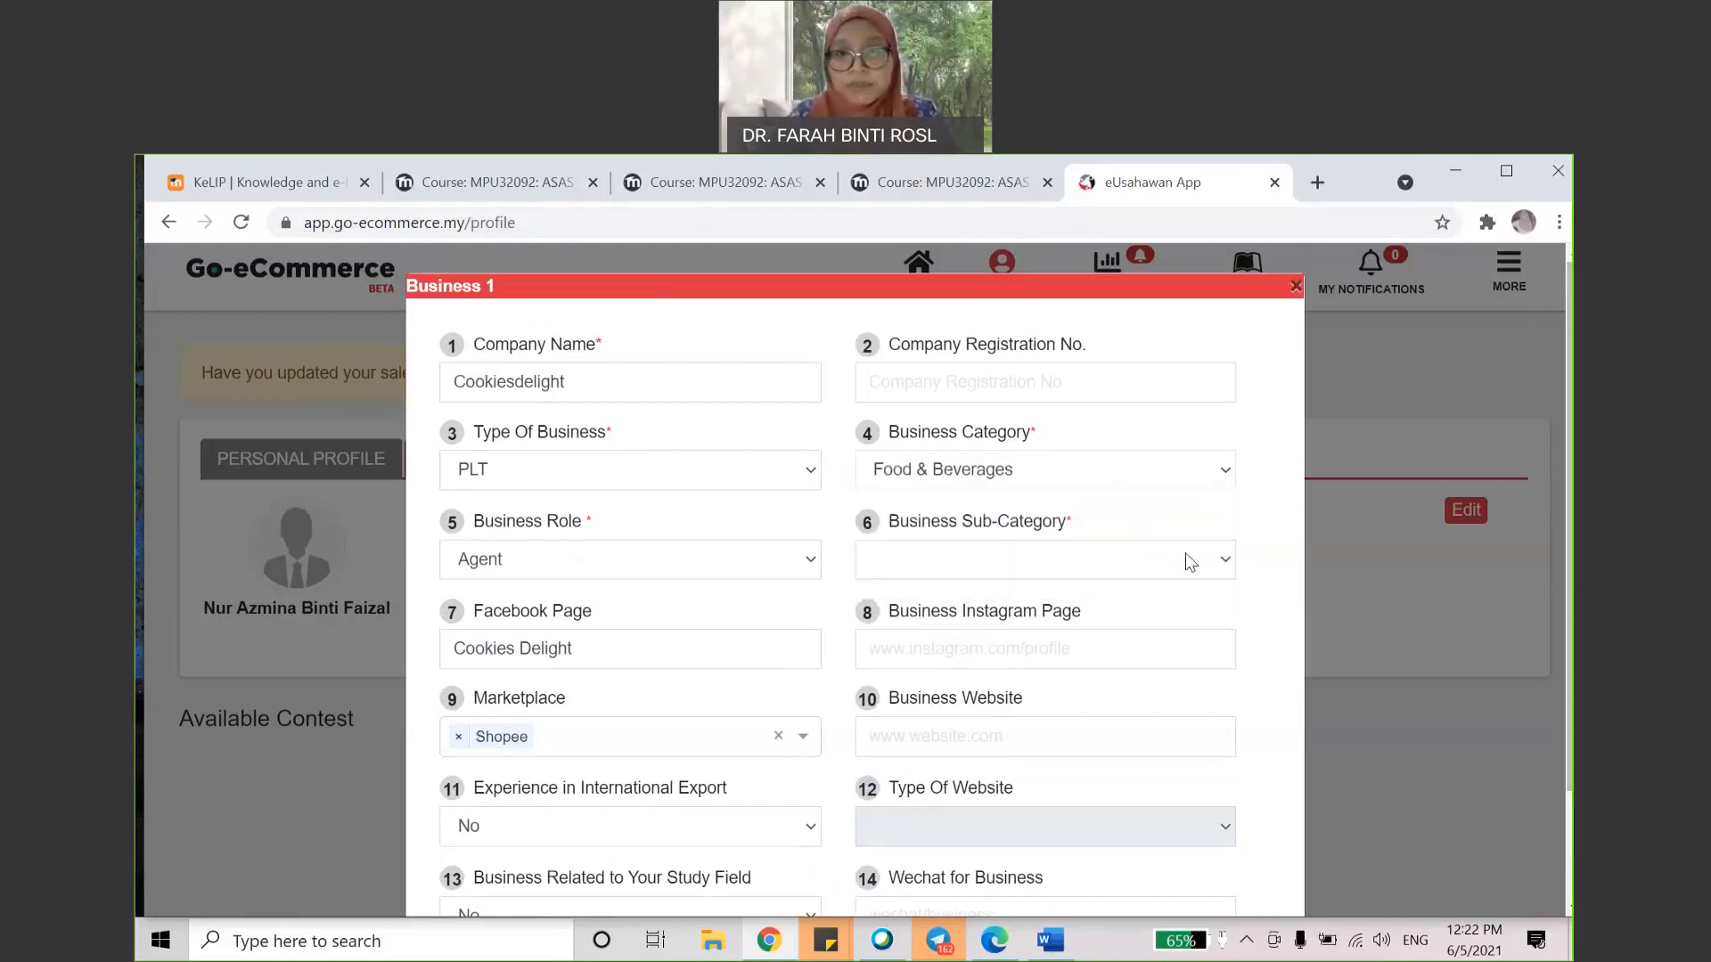
click(1054, 549)
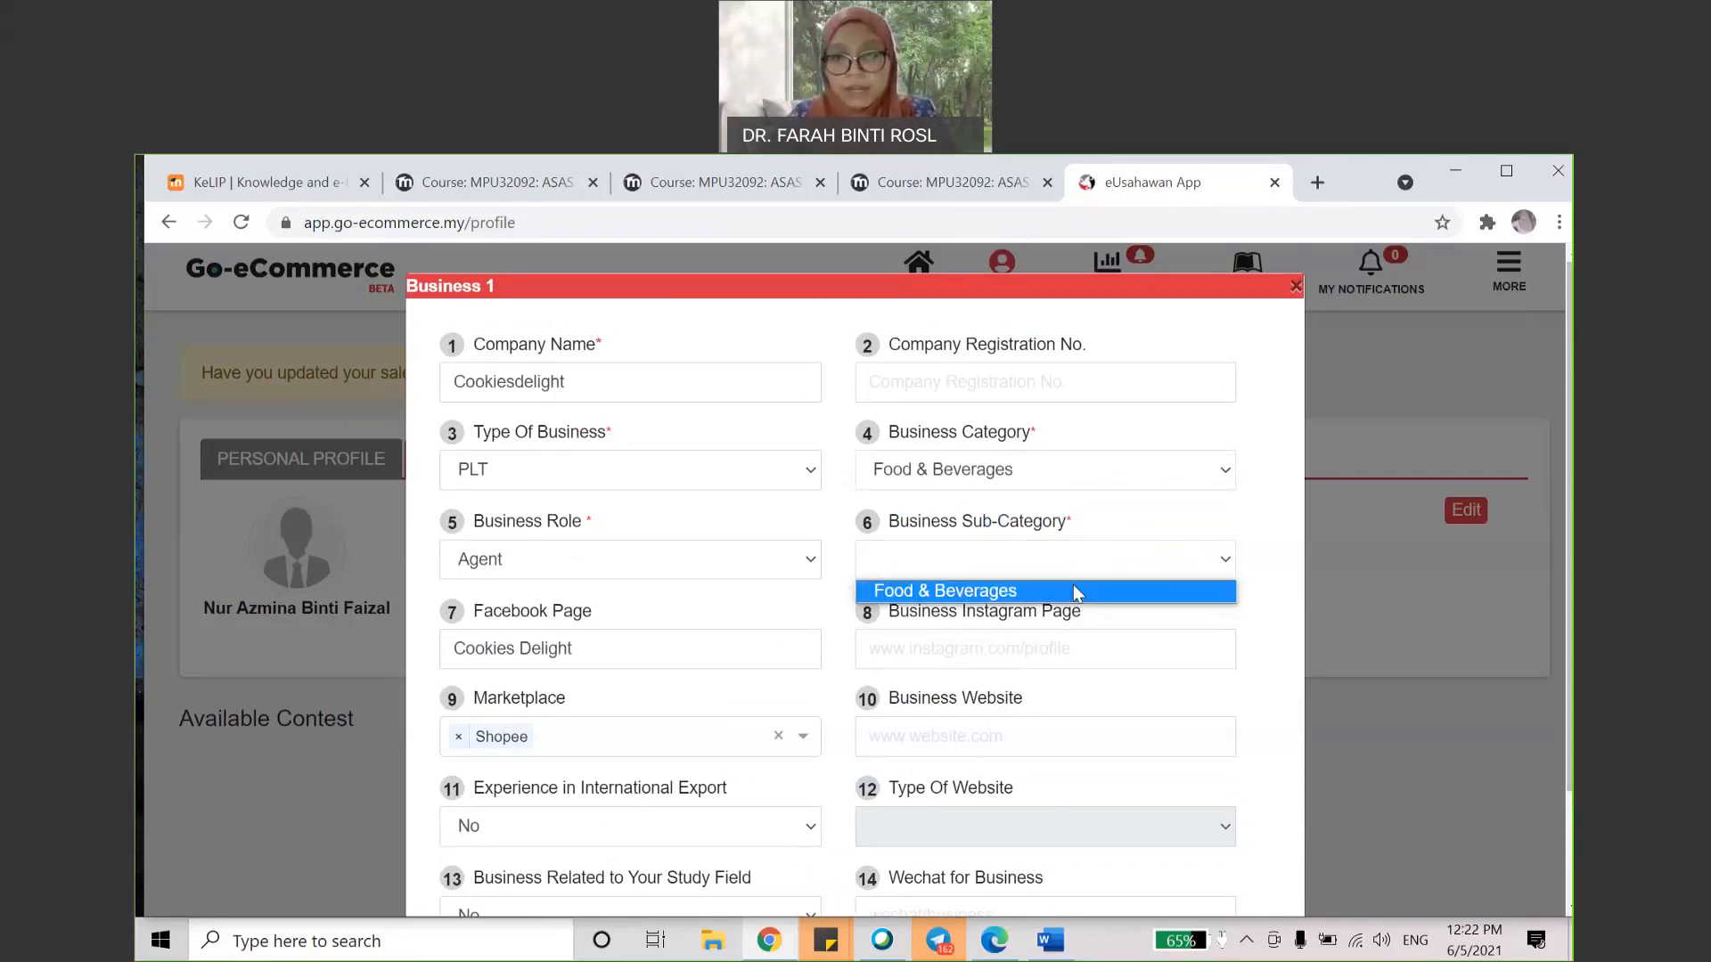
click(1073, 589)
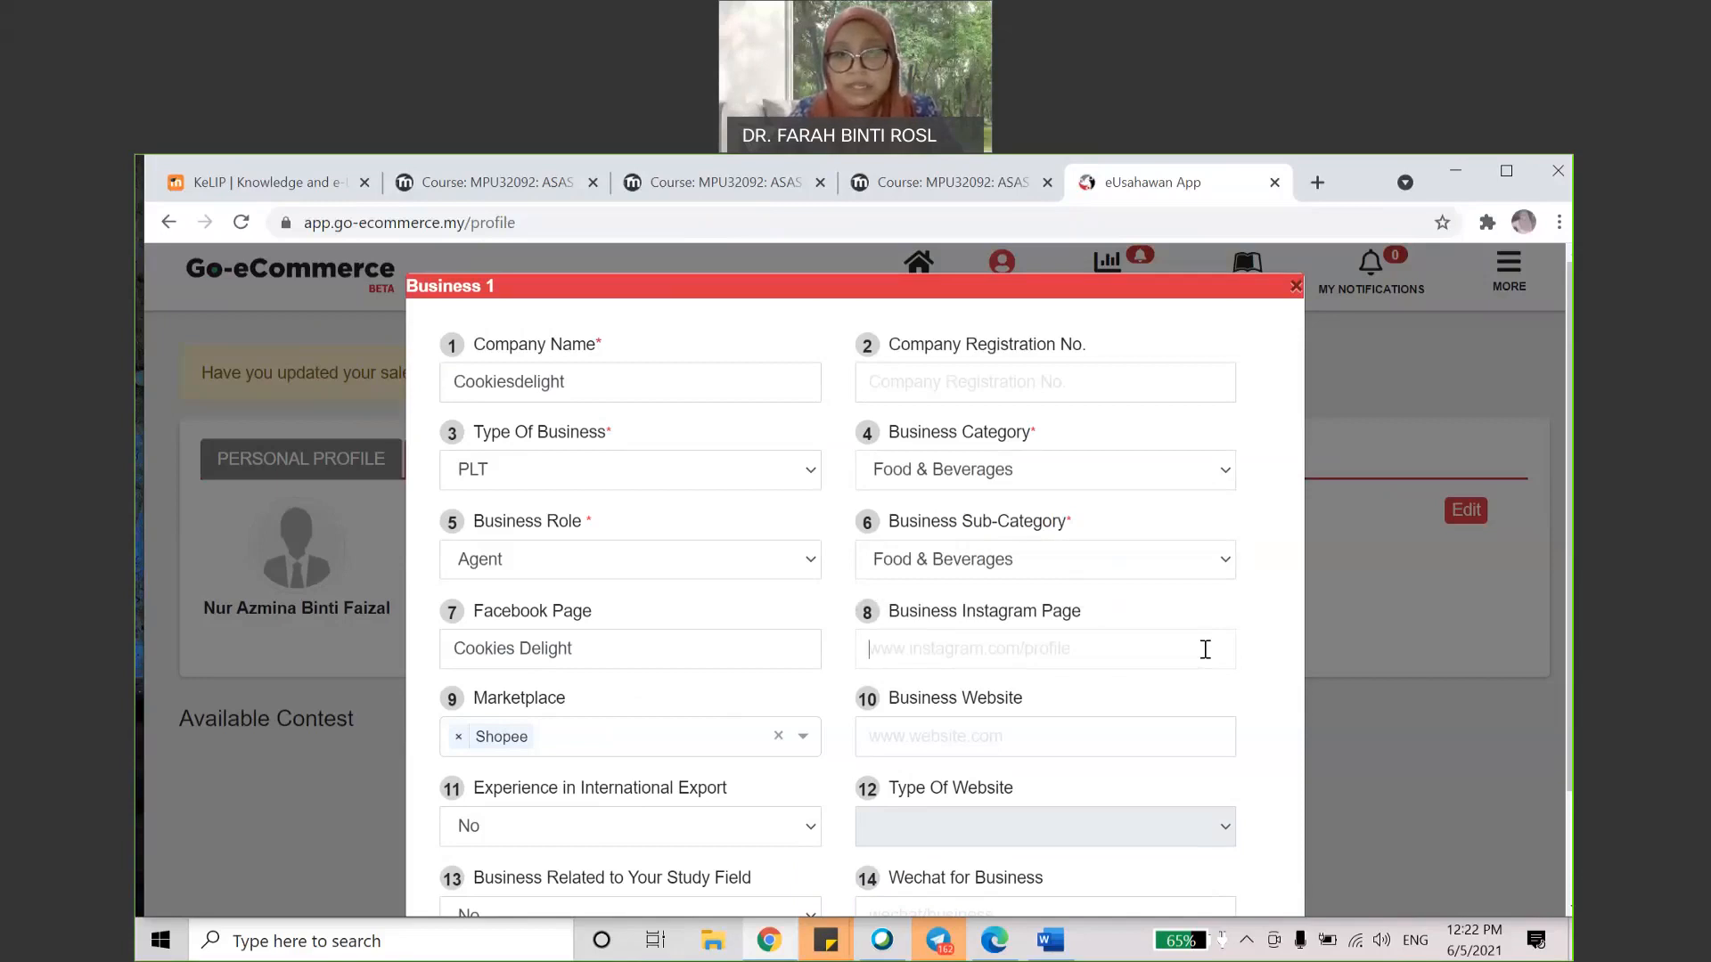
click(1316, 183)
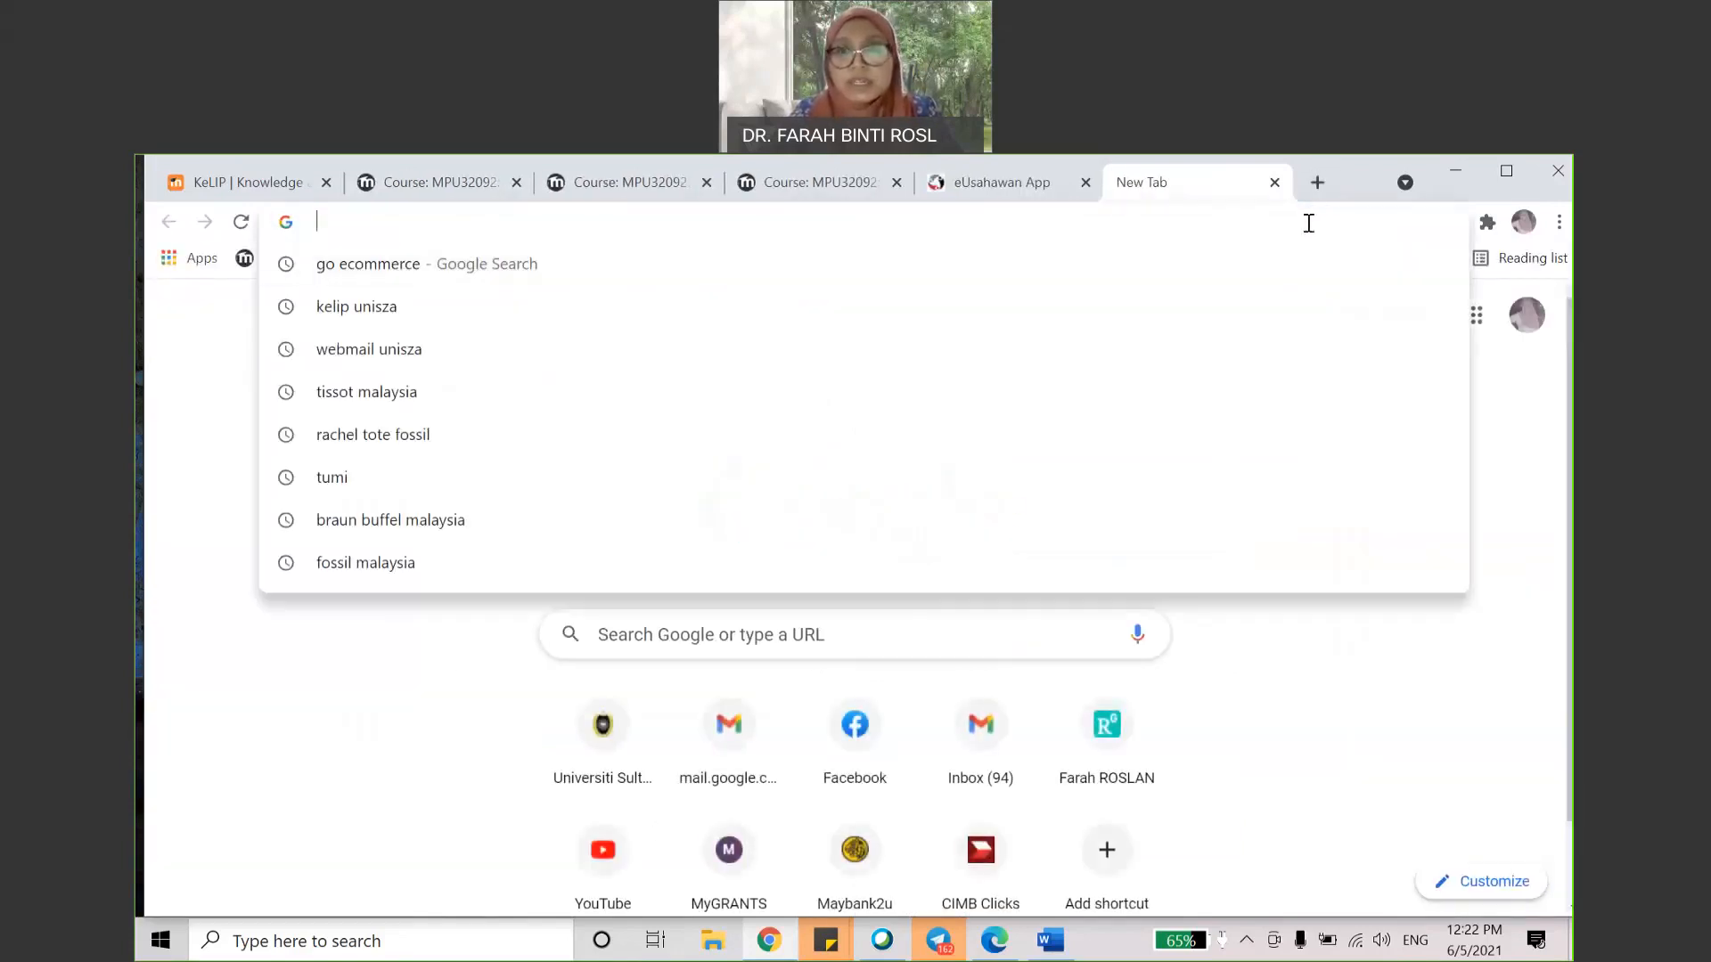
text(inst)
key(BackSpace)
key(BackSpace)
key(BackSpace)
key(BackSpace)
key(BackSpace)
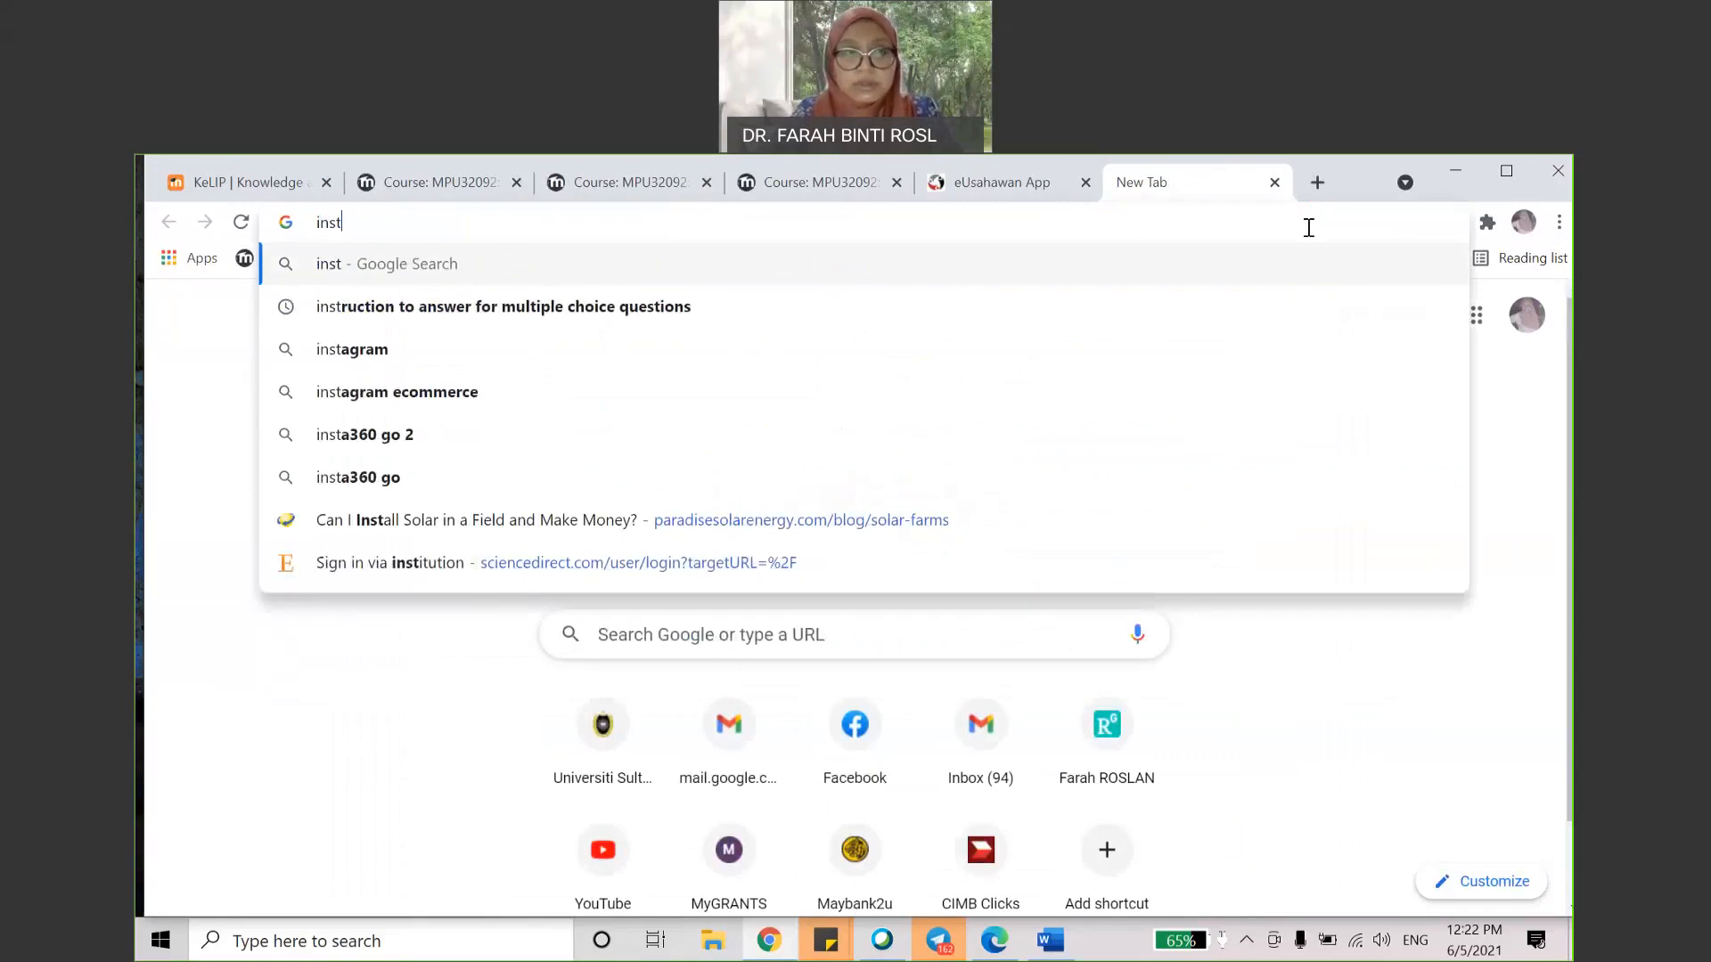
Step: Return to the Business 1 form and leave the business Instagram page blank
click(1025, 183)
text(wwww.)
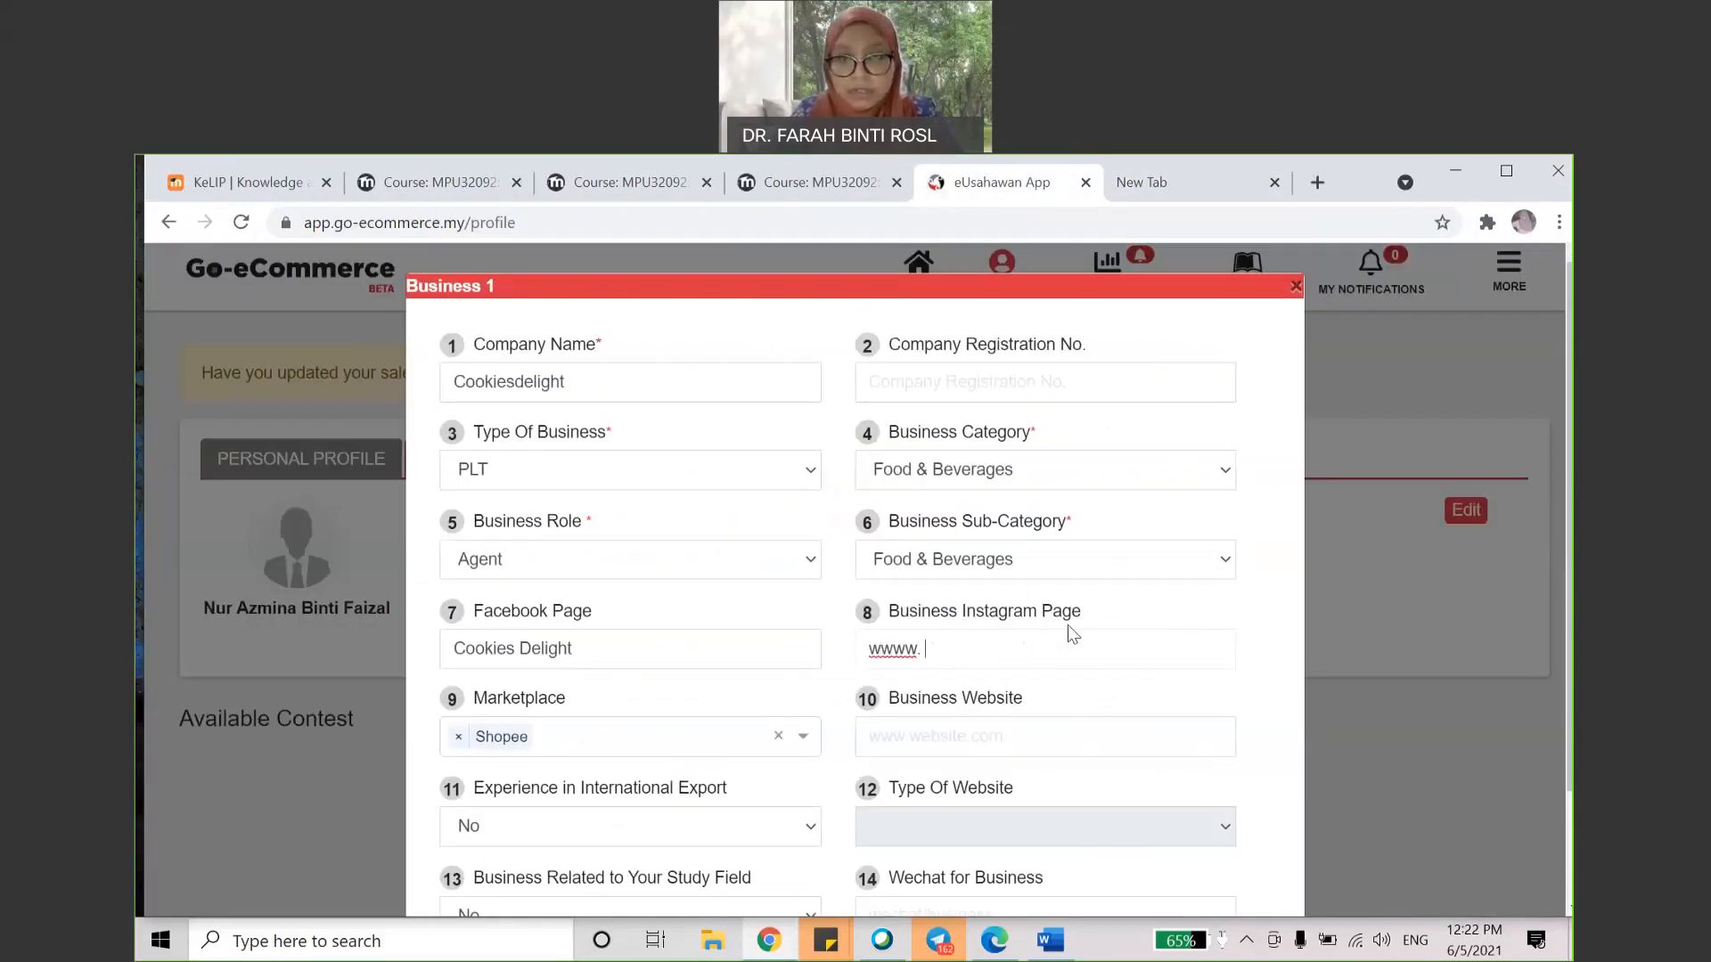
key(BackSpace)
key(BackSpace)
key(BackSpace)
key(BackSpace)
key(BackSpace)
key(BackSpace)
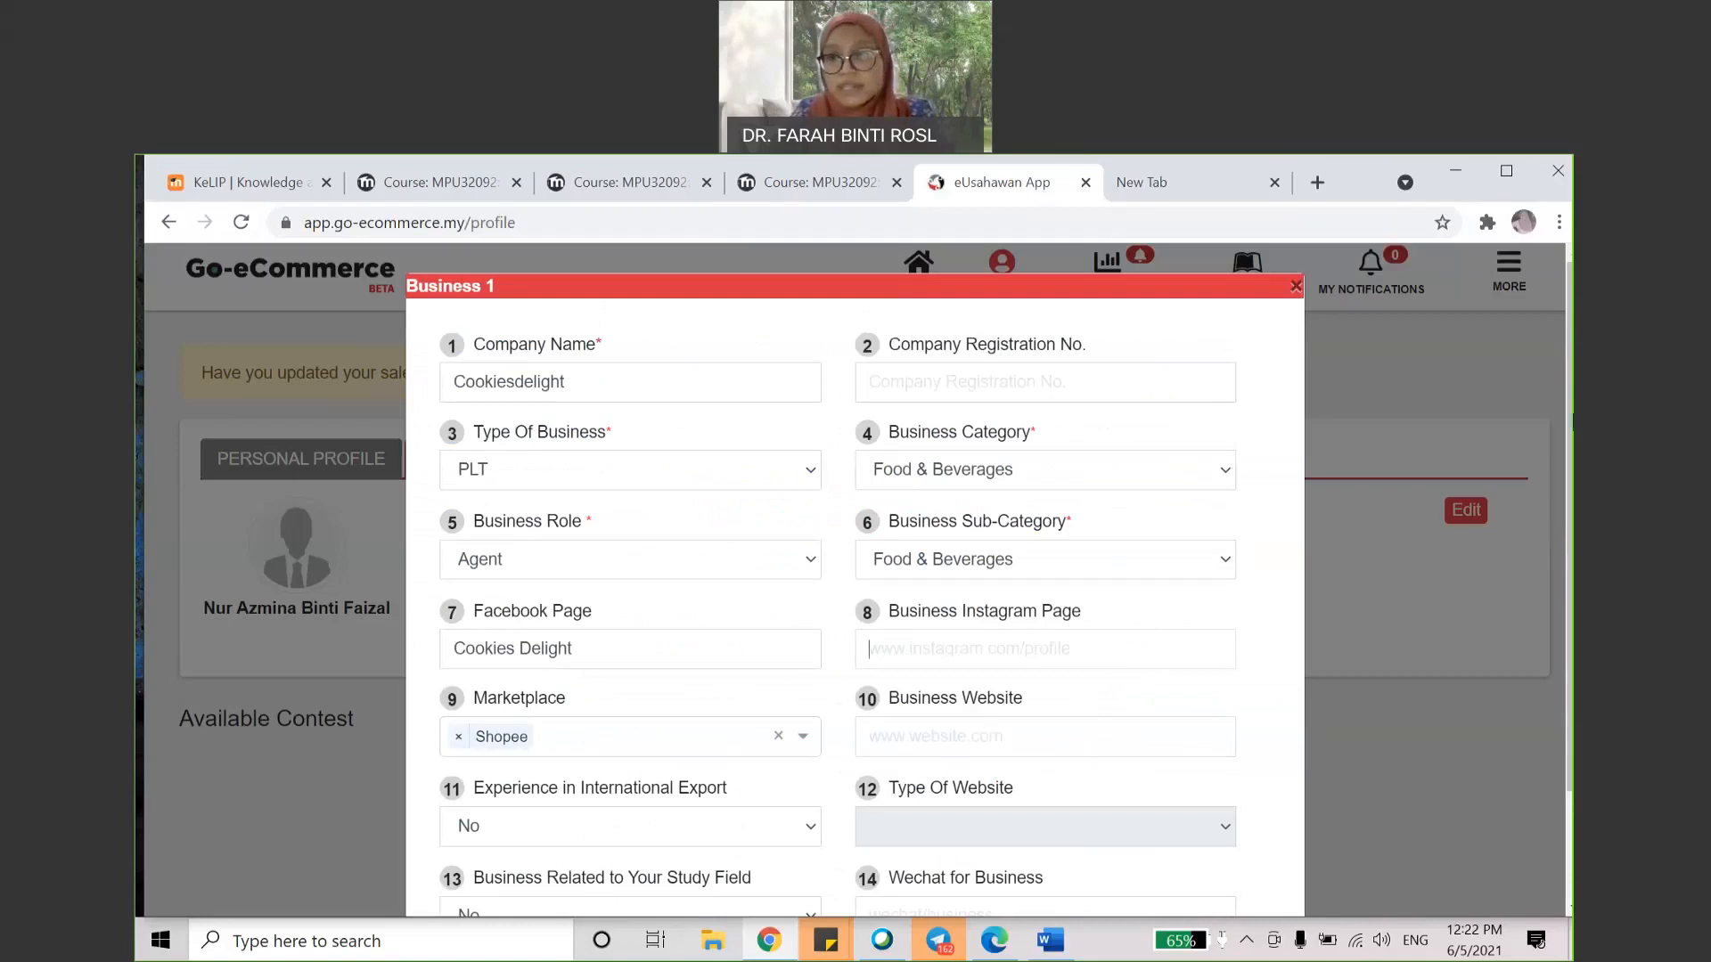
Step: Leave the business website and Wechat for Business blank and submit the Business 1 form
scroll(875, 581, down, 1)
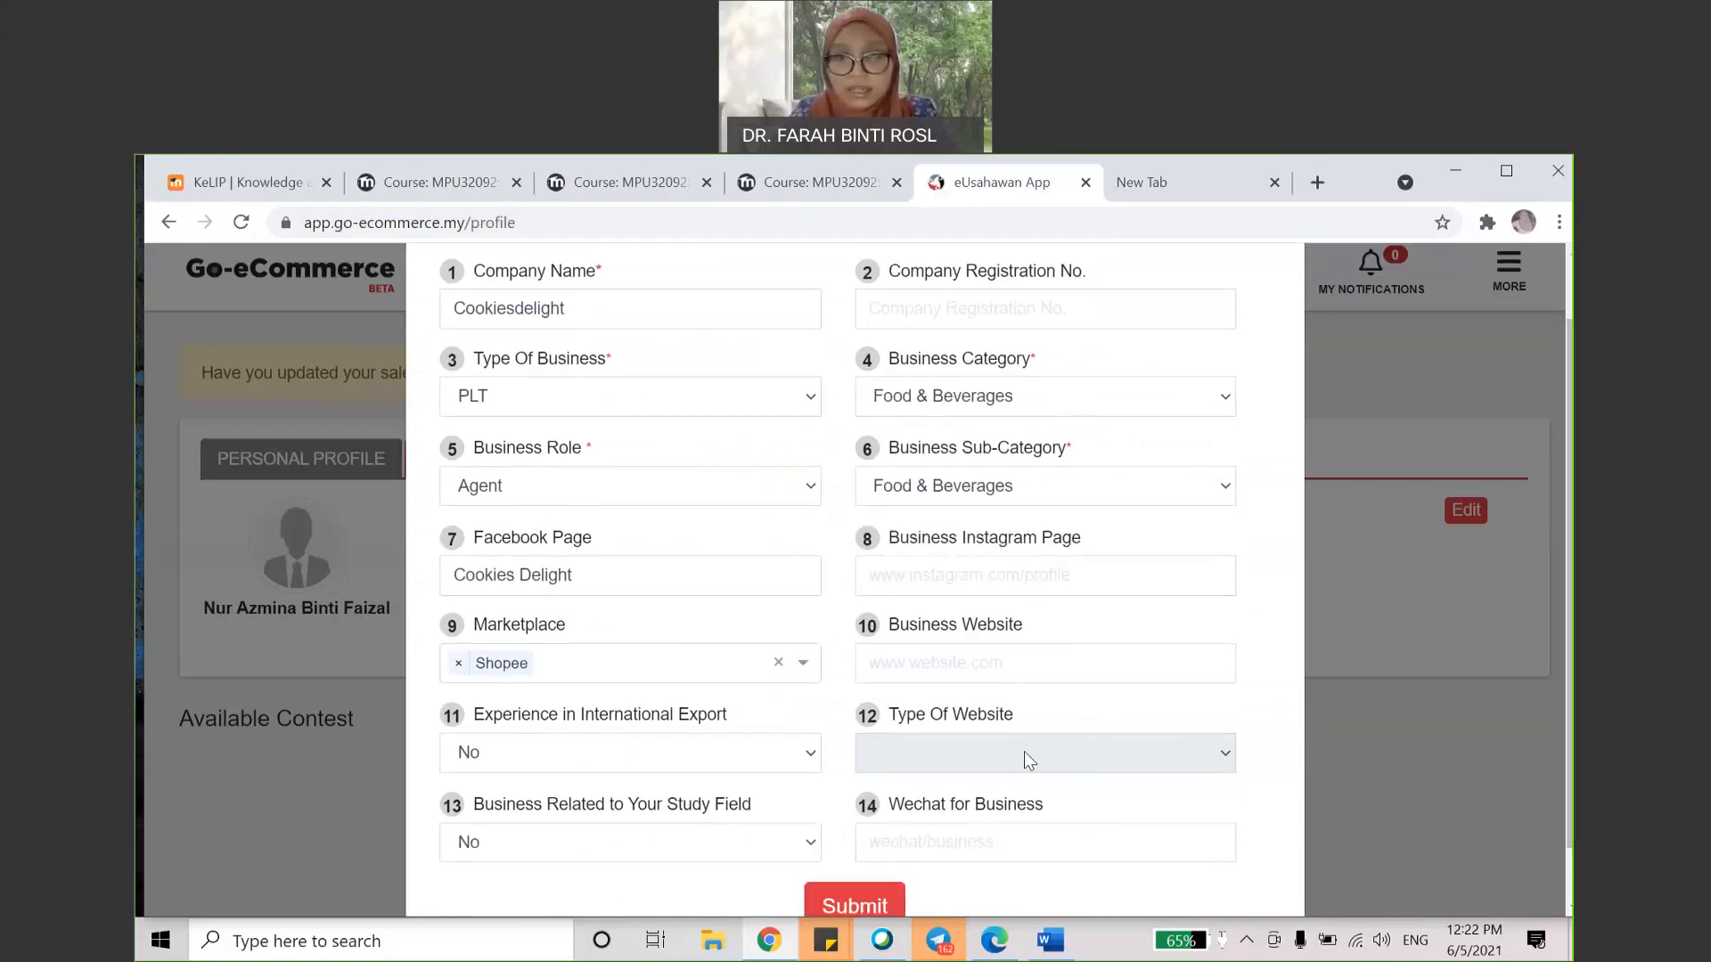
click(1032, 667)
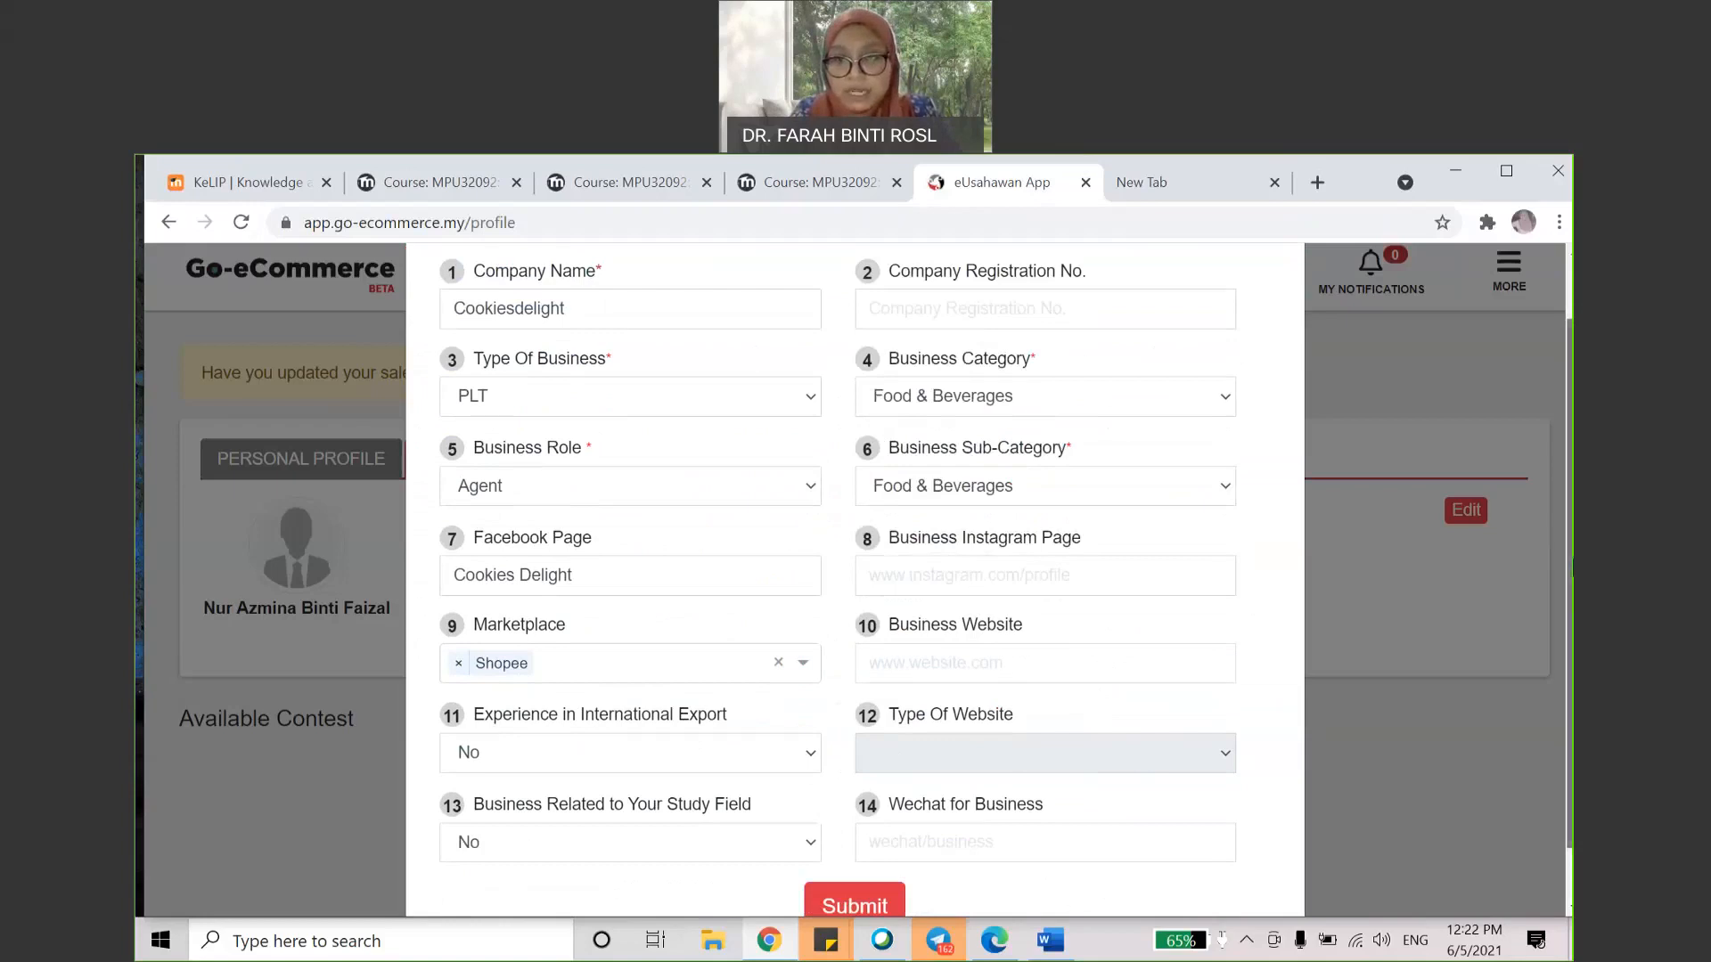
scroll(930, 838, down, 1)
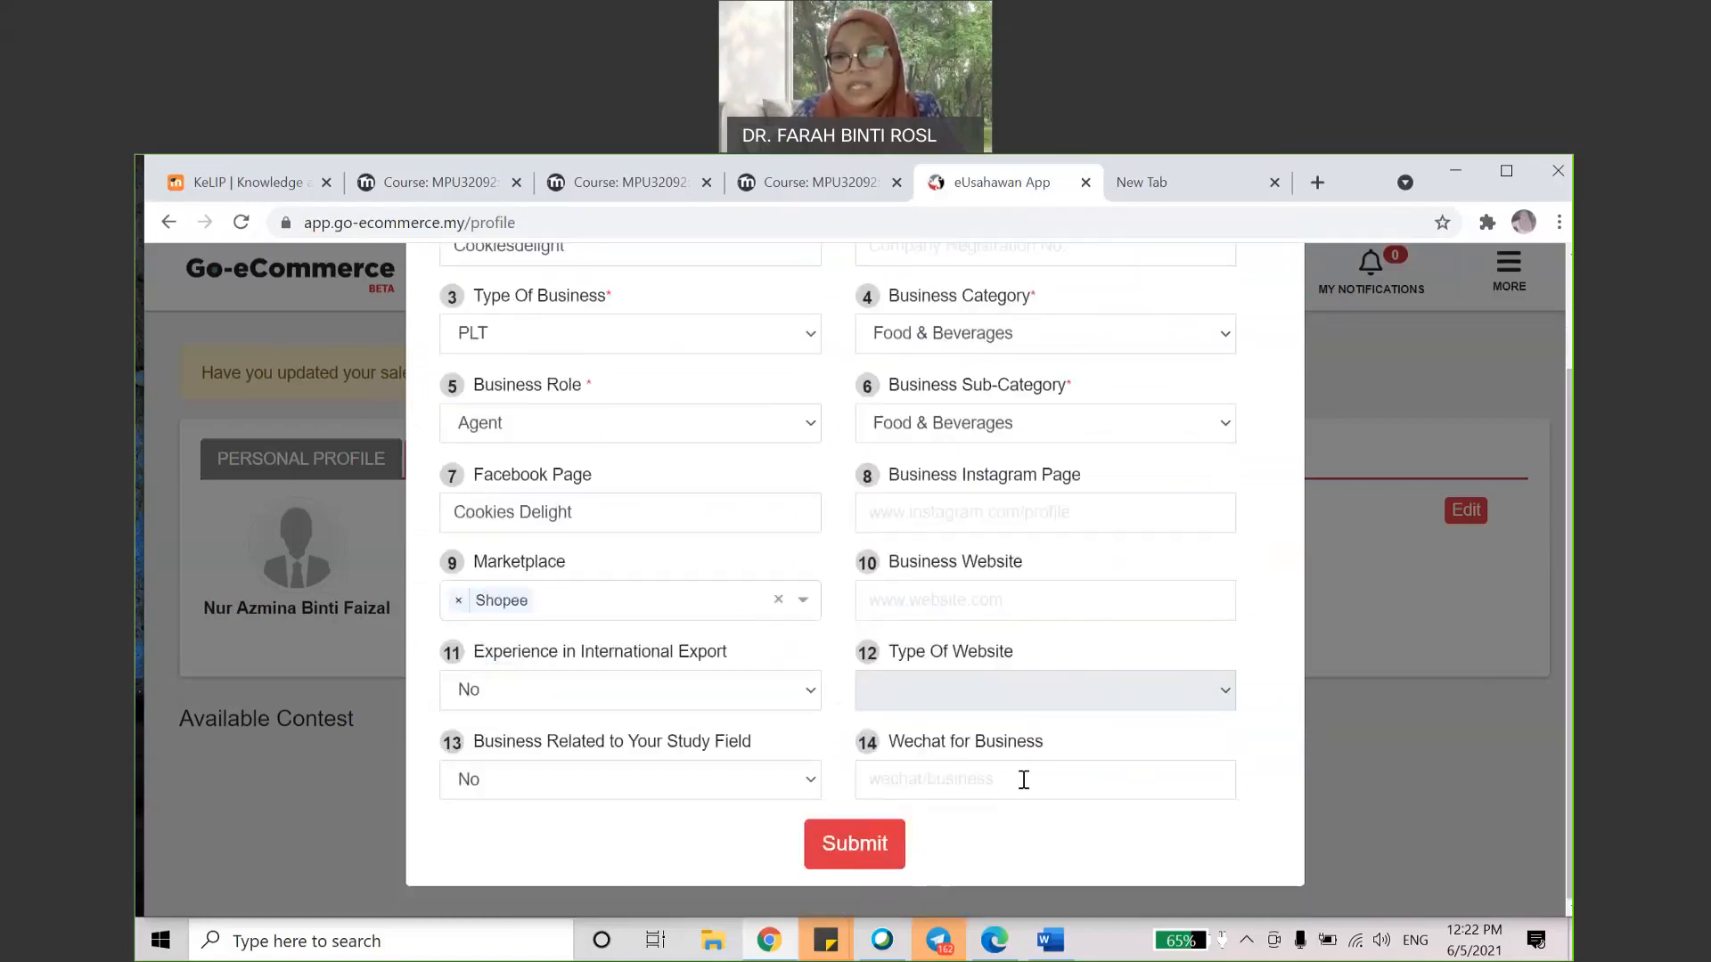
click(847, 854)
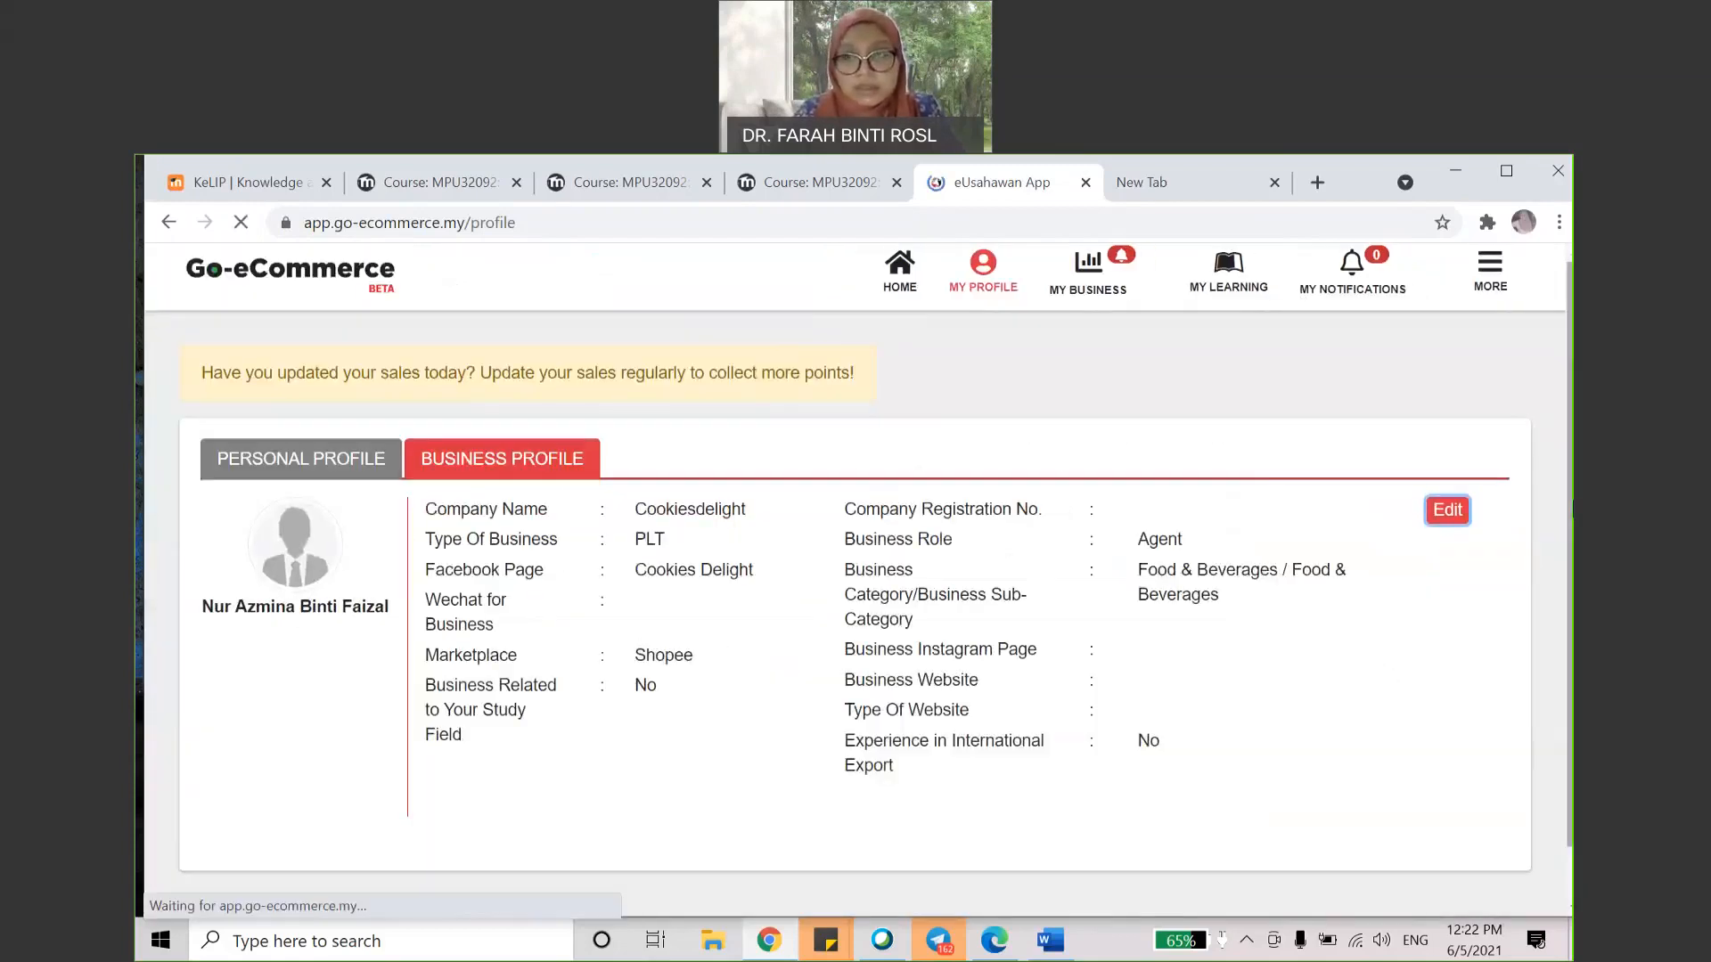
Step: Add a new institution information entry and set the type of institution to Institute of Higher Learning (IHL)
scroll(1570, 651, down, 4)
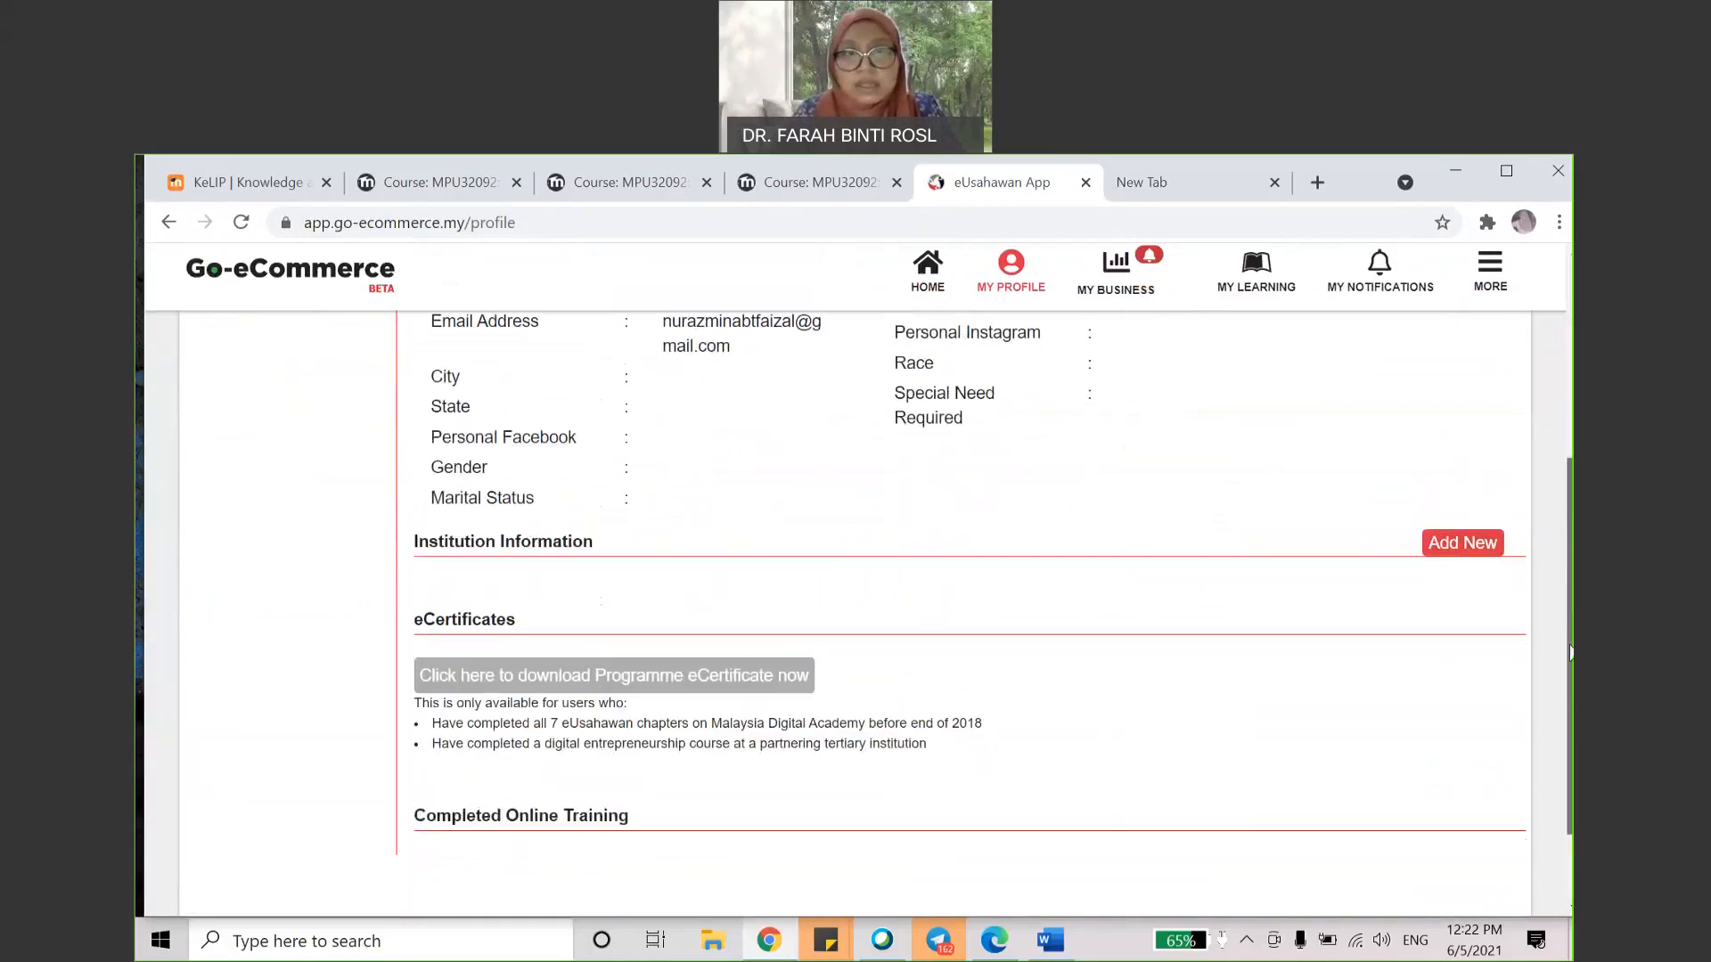
drag(1570, 651, 1551, 656)
click(1444, 539)
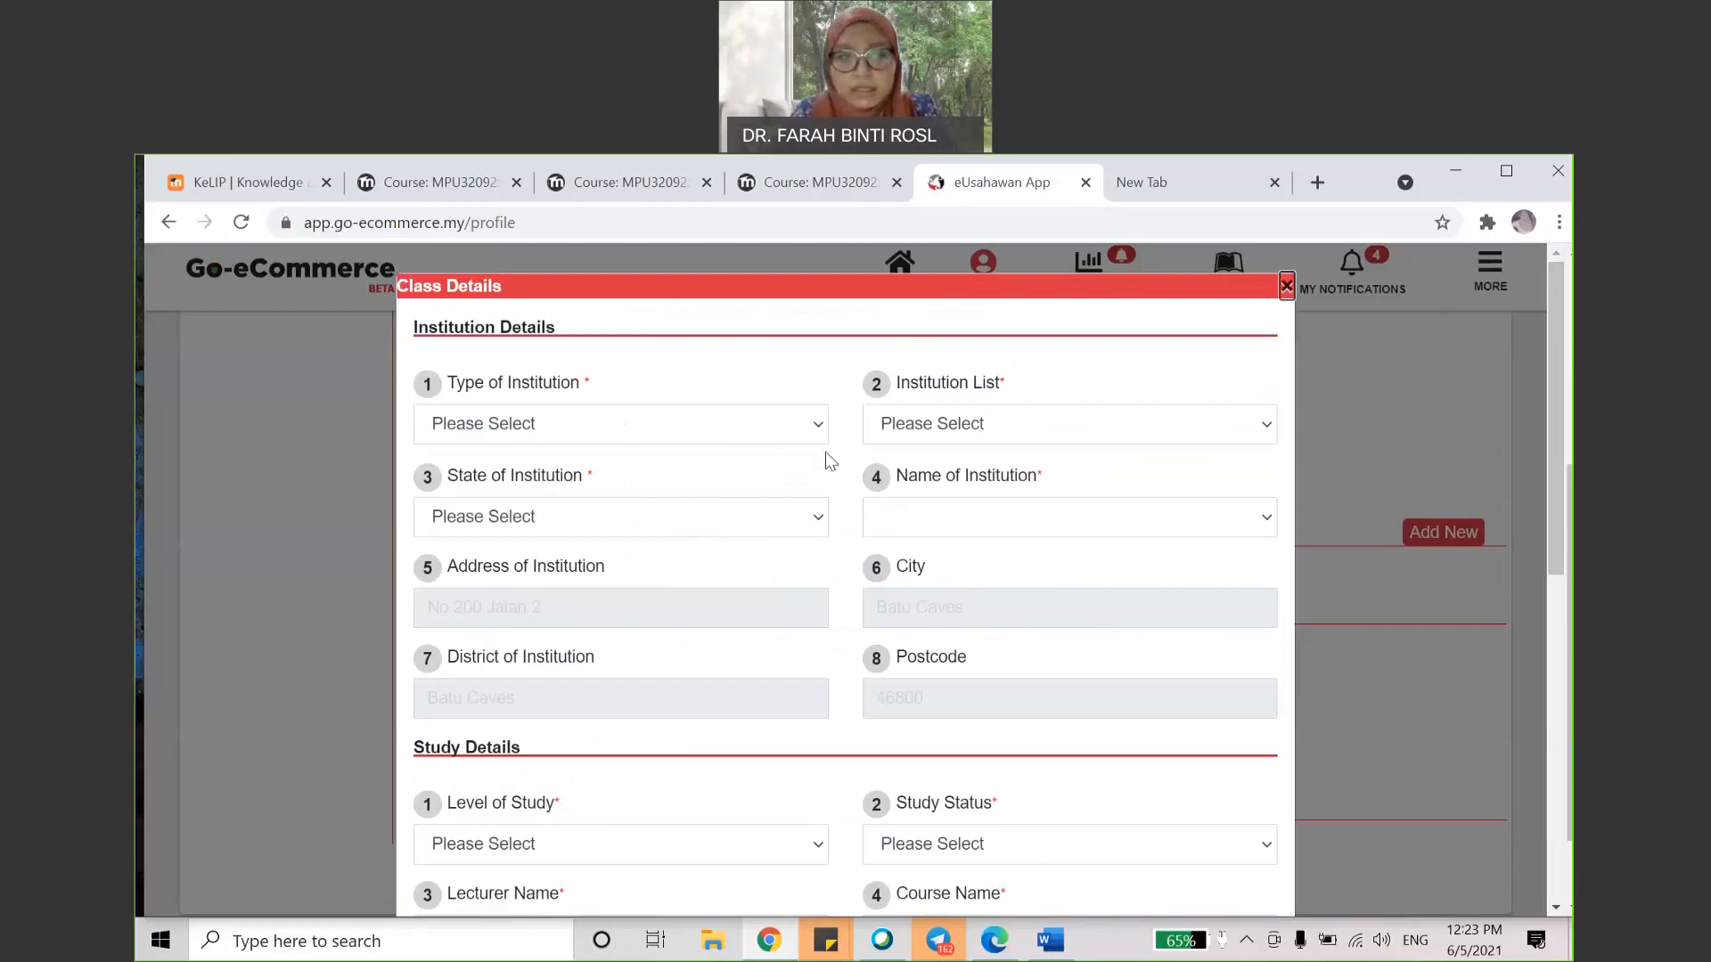
click(802, 425)
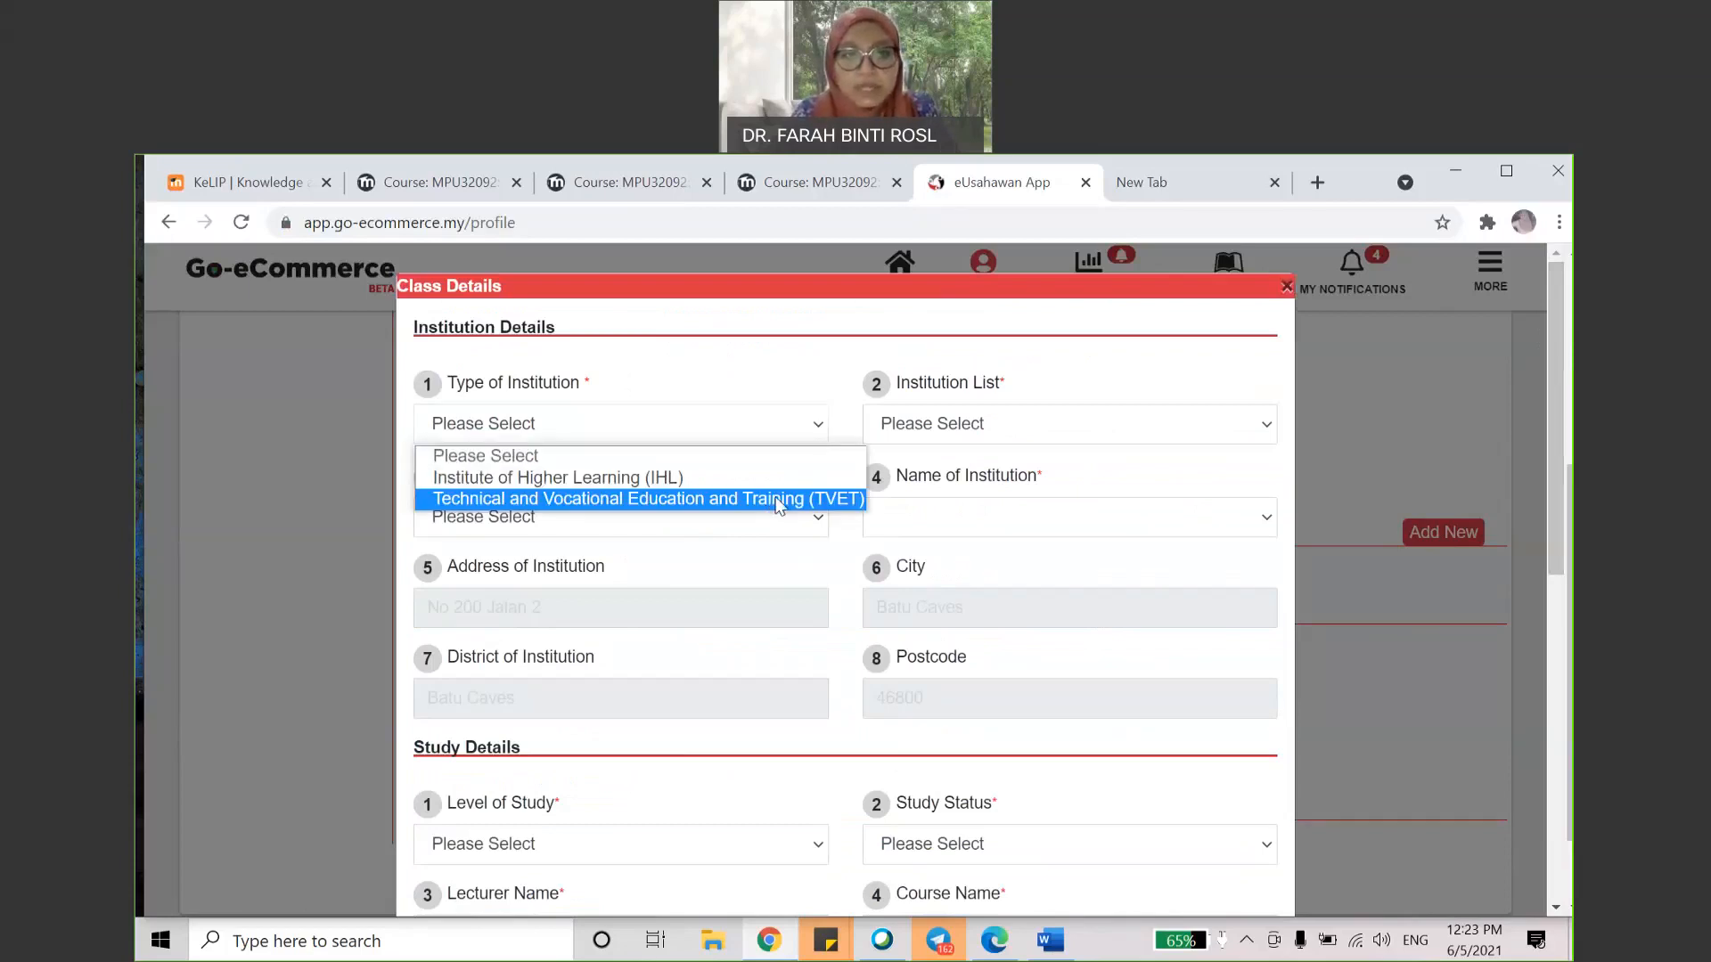
click(790, 488)
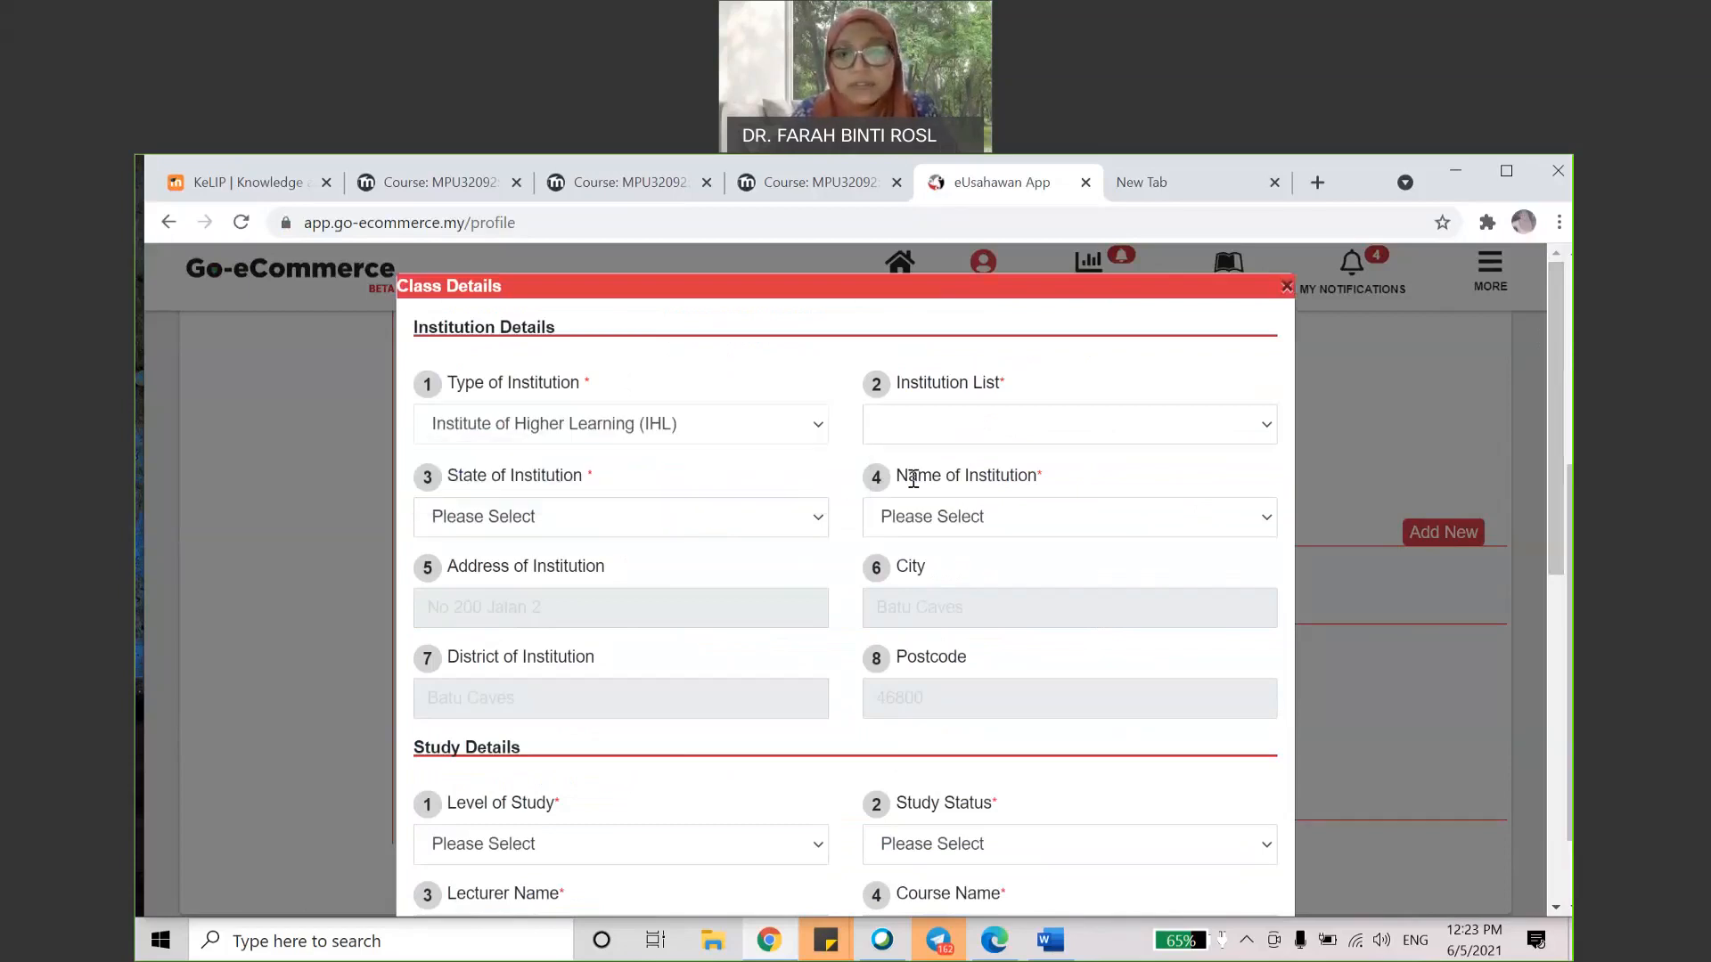
Step: Look through the available institutions and choose Universiti Sultan Zainal Abidin
click(1169, 428)
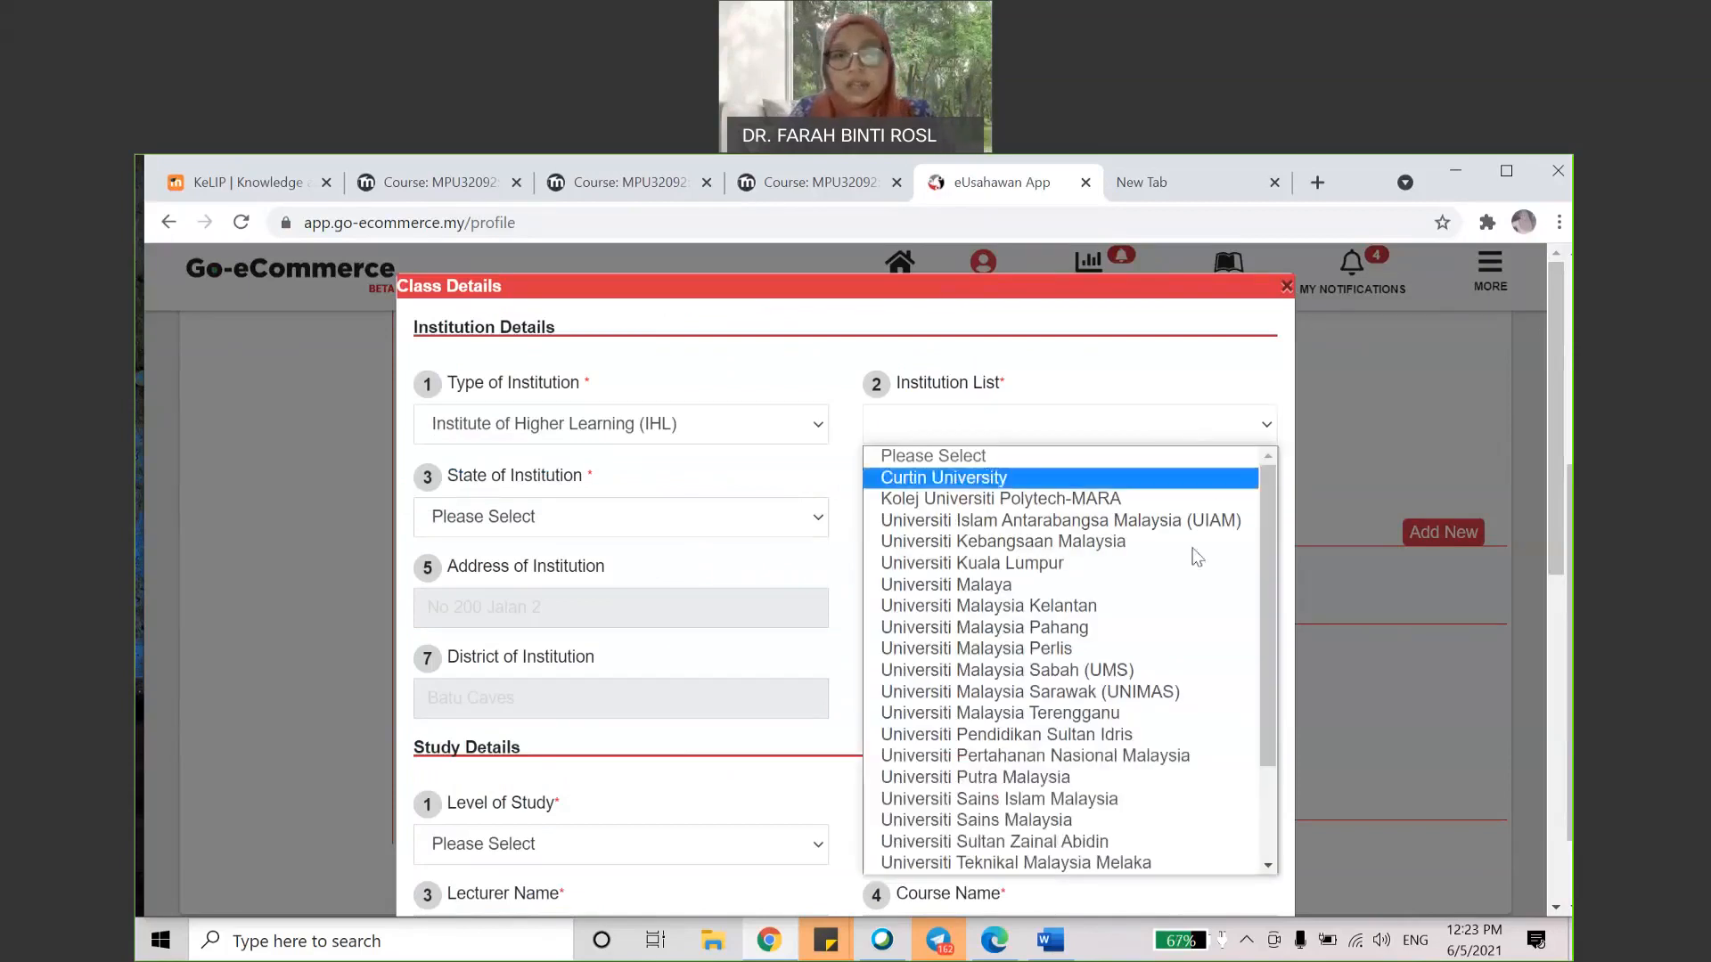
drag(1264, 631, 1270, 741)
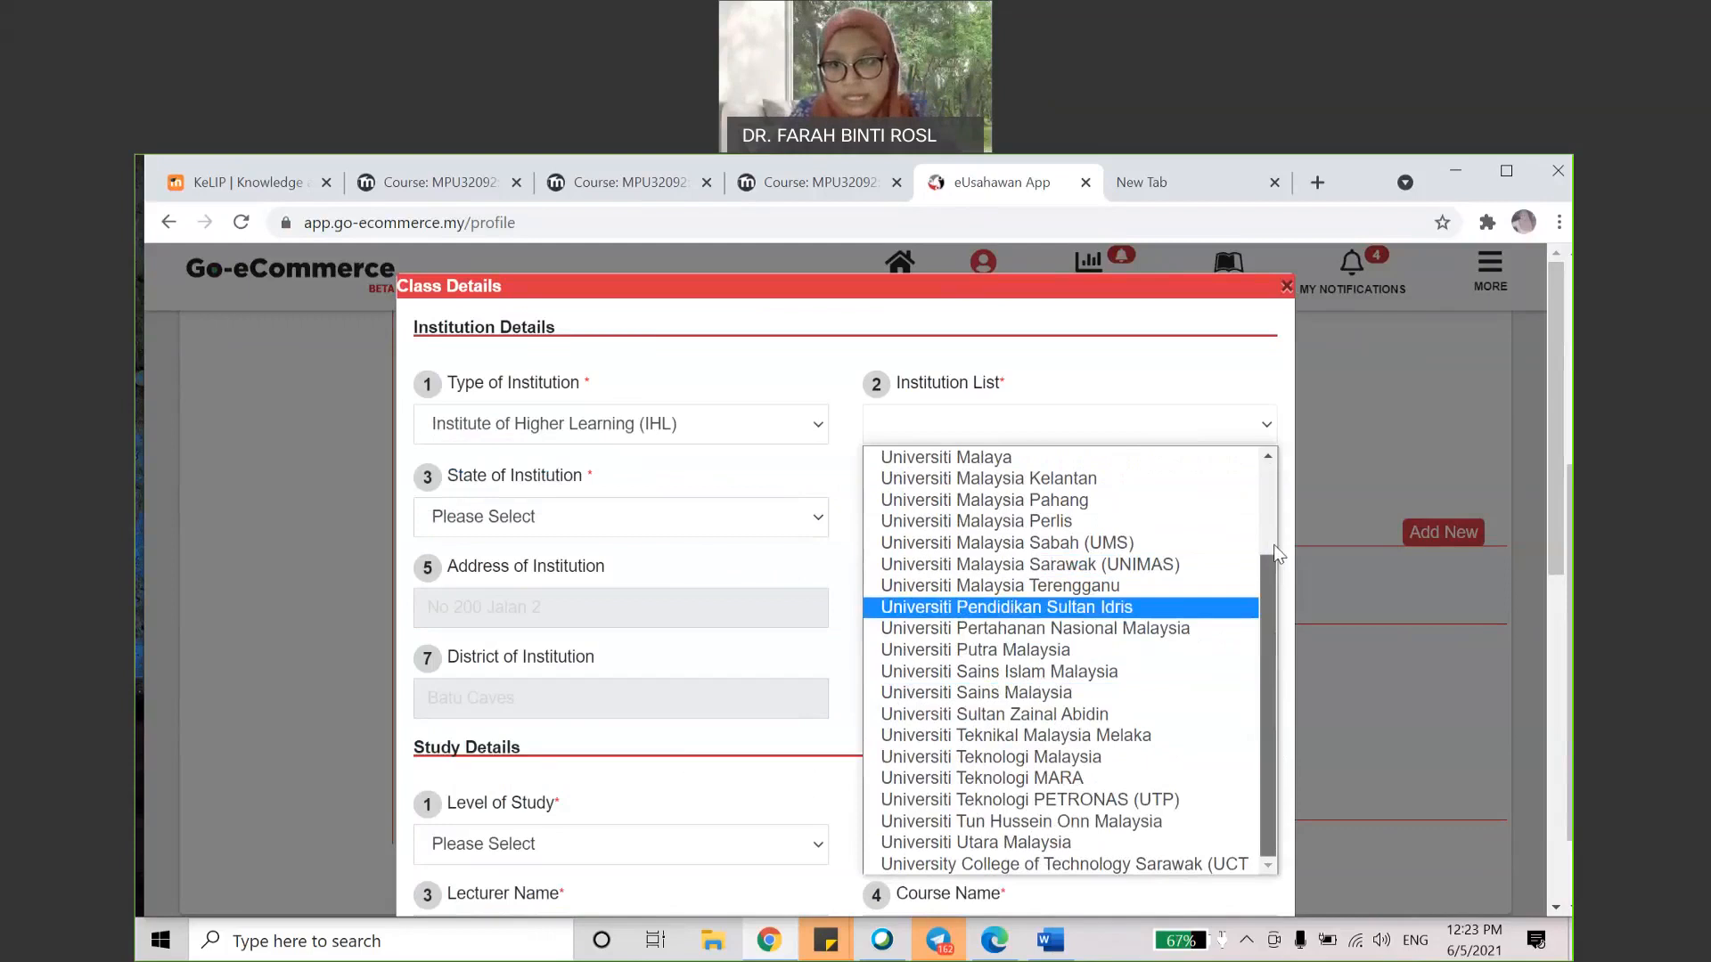
drag(1268, 643, 1269, 544)
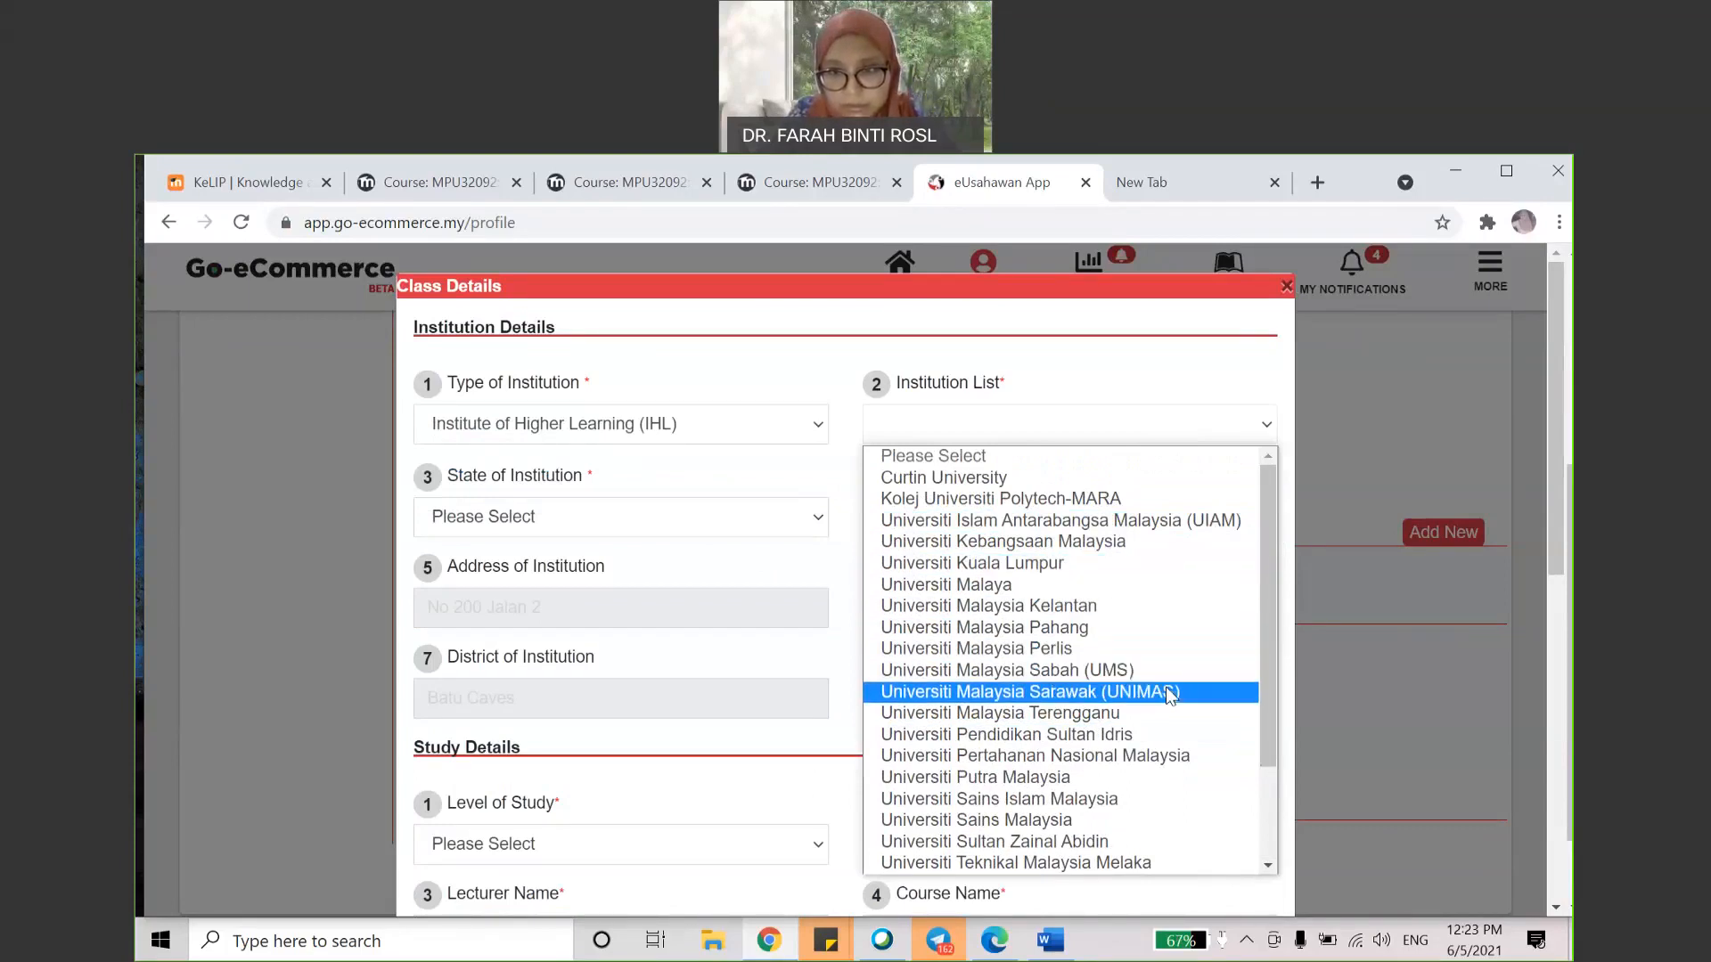
click(1142, 847)
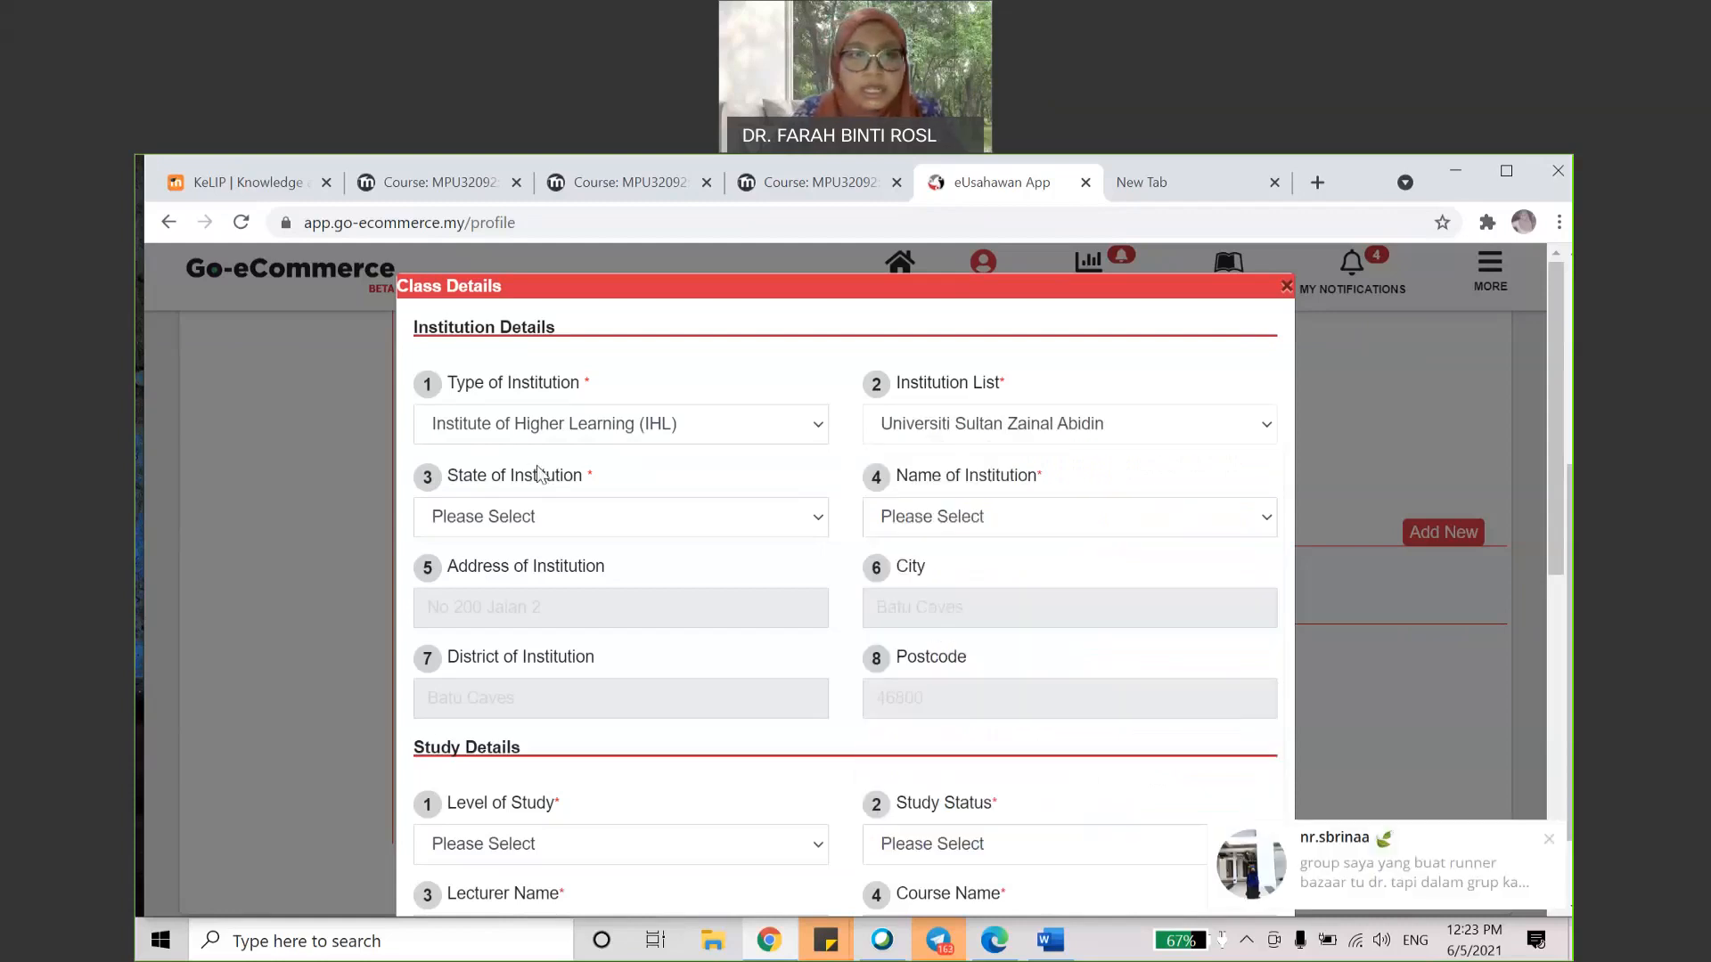
Step: Set the state of the institution to Terengganu and its name to UniSZA
click(682, 519)
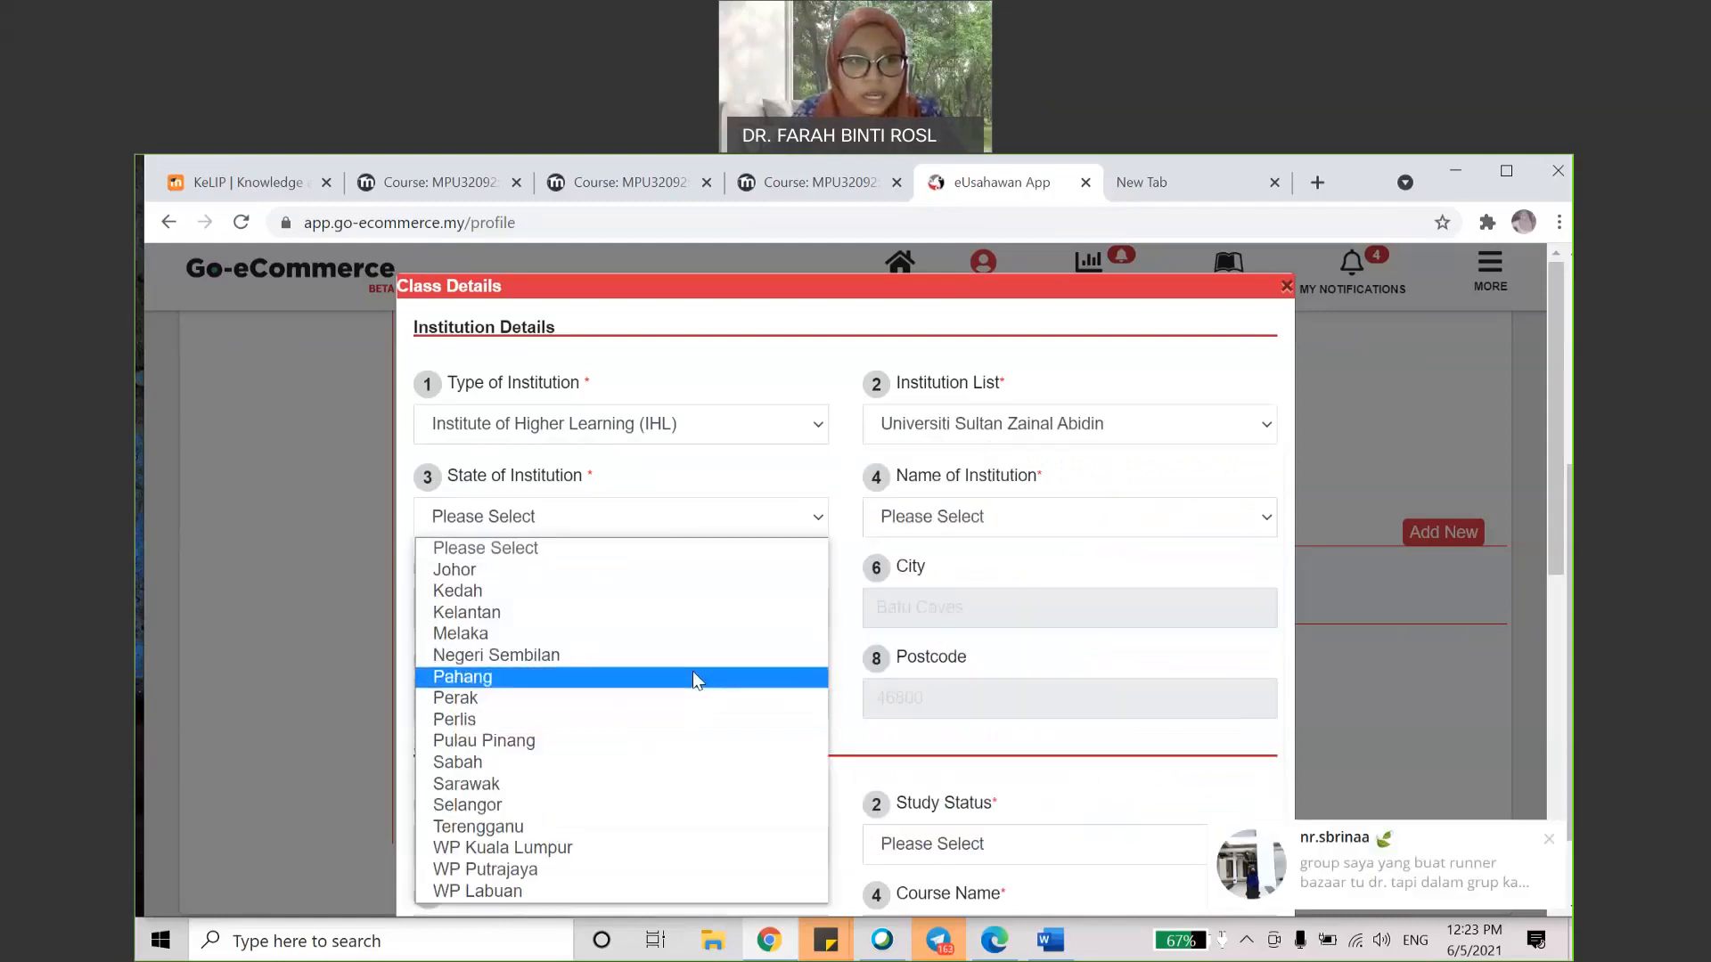
click(655, 826)
click(1077, 520)
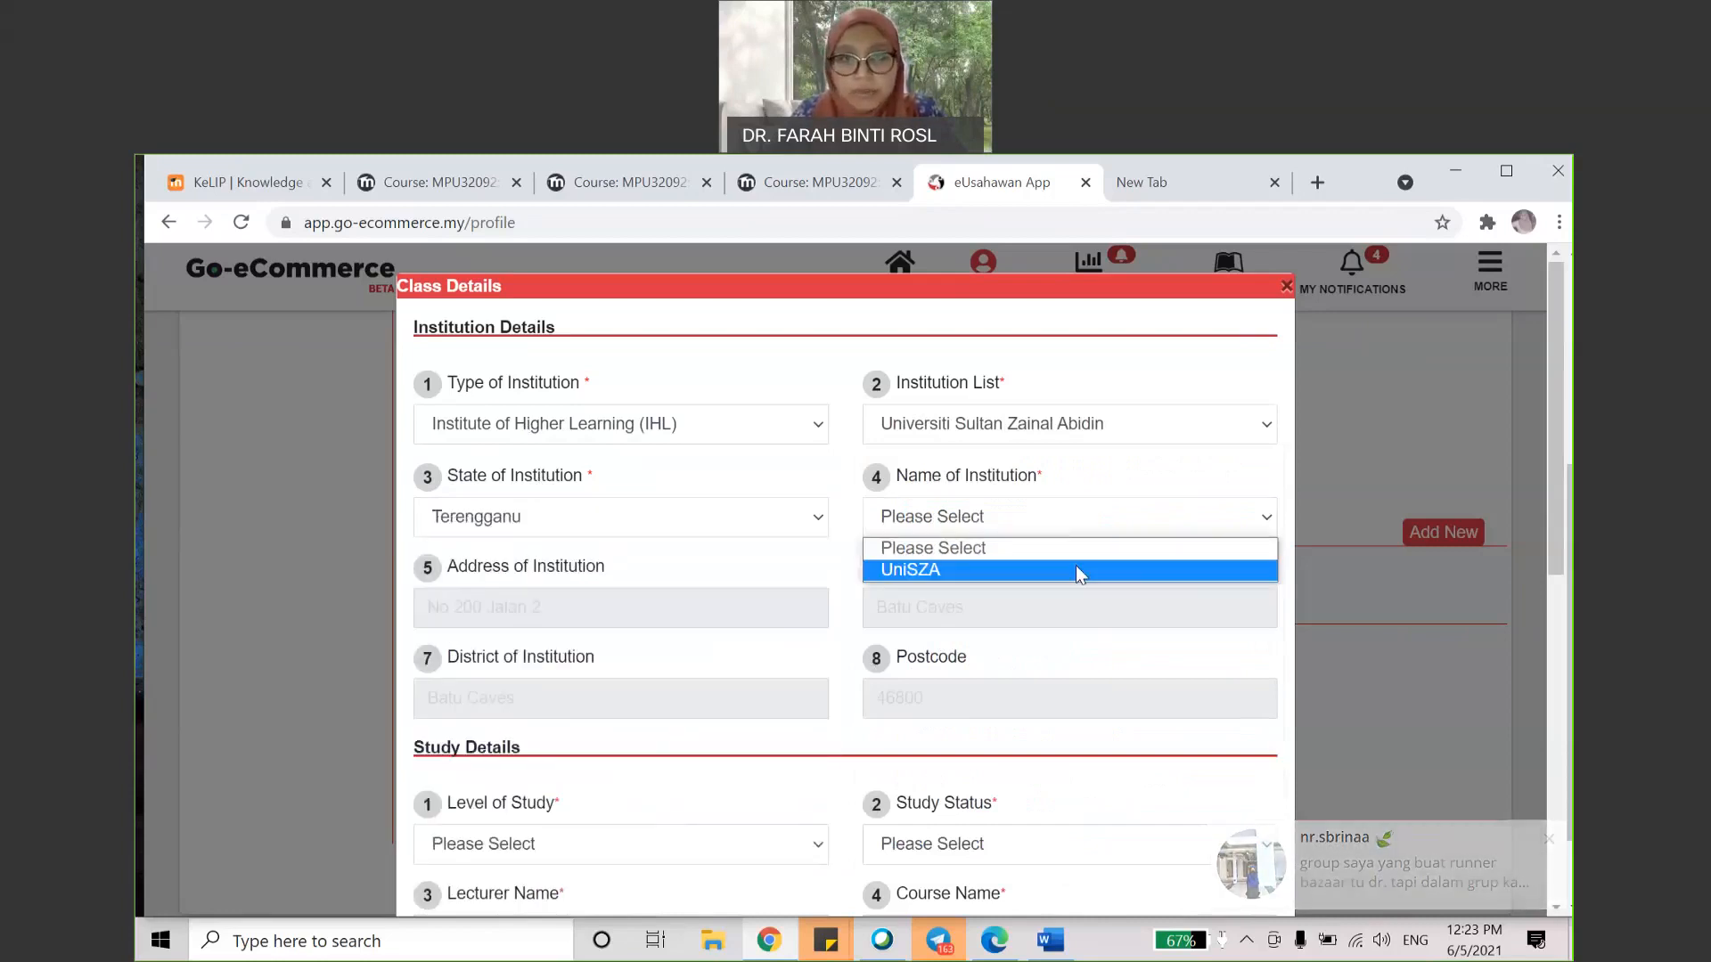
click(1076, 565)
Step: Set the level of study to Bachelor Degree and the study status to Full Time
drag(1564, 466, 1564, 569)
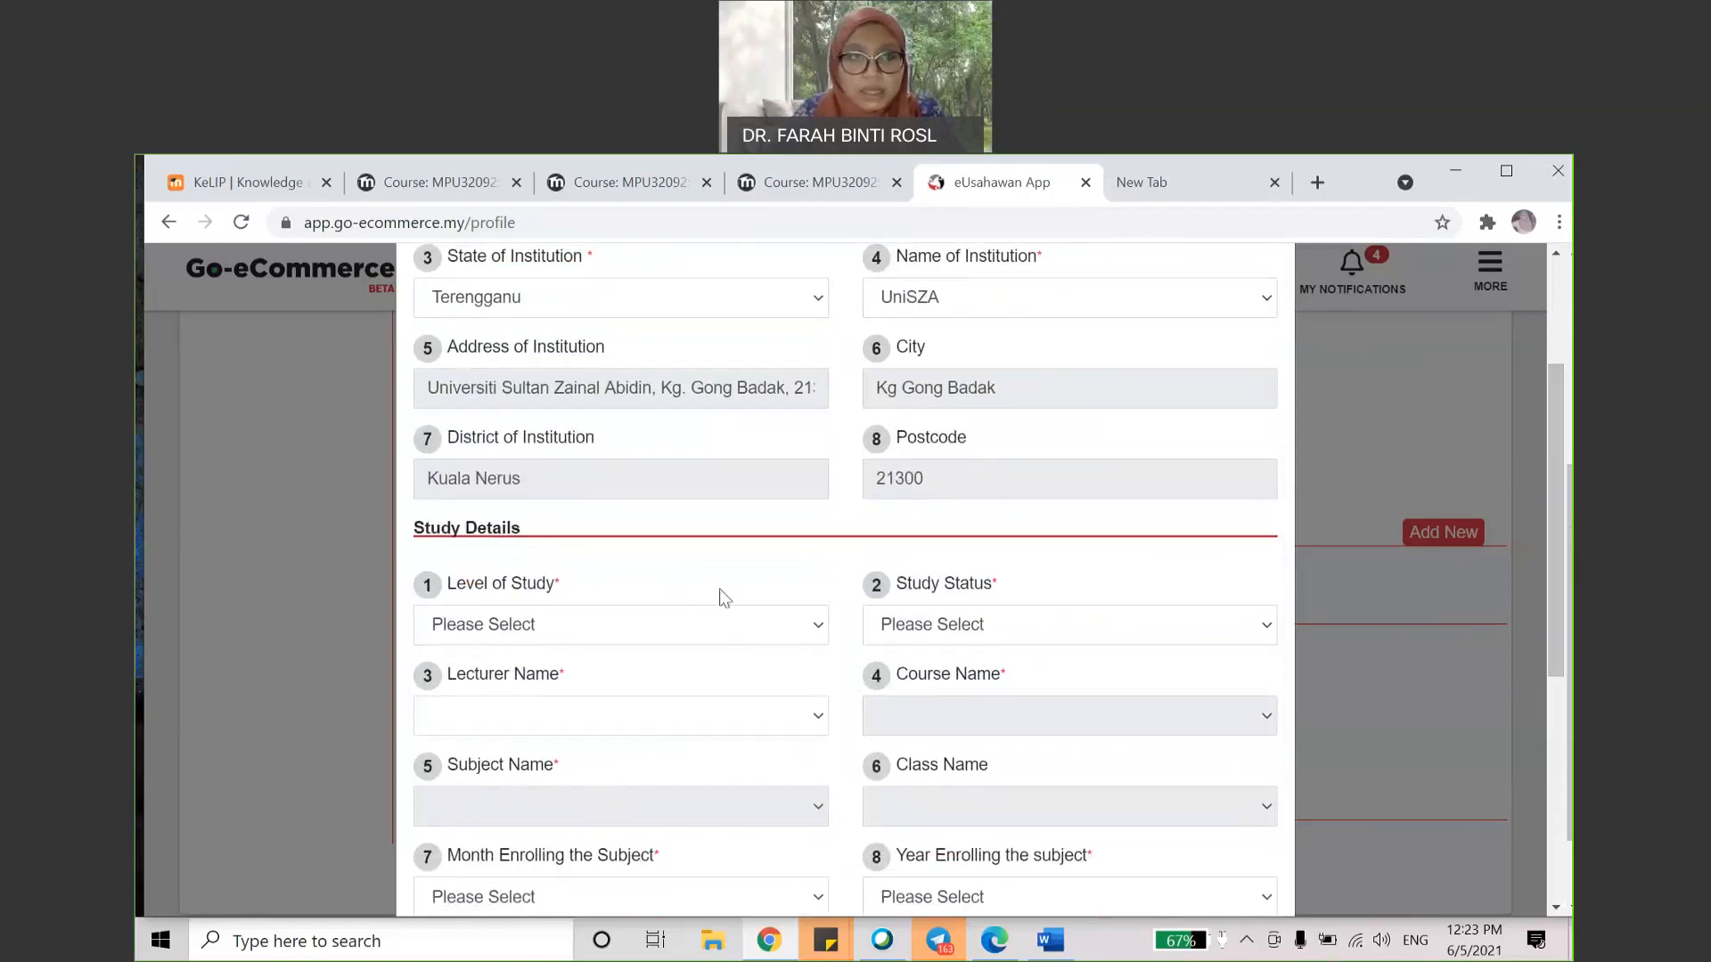
click(736, 634)
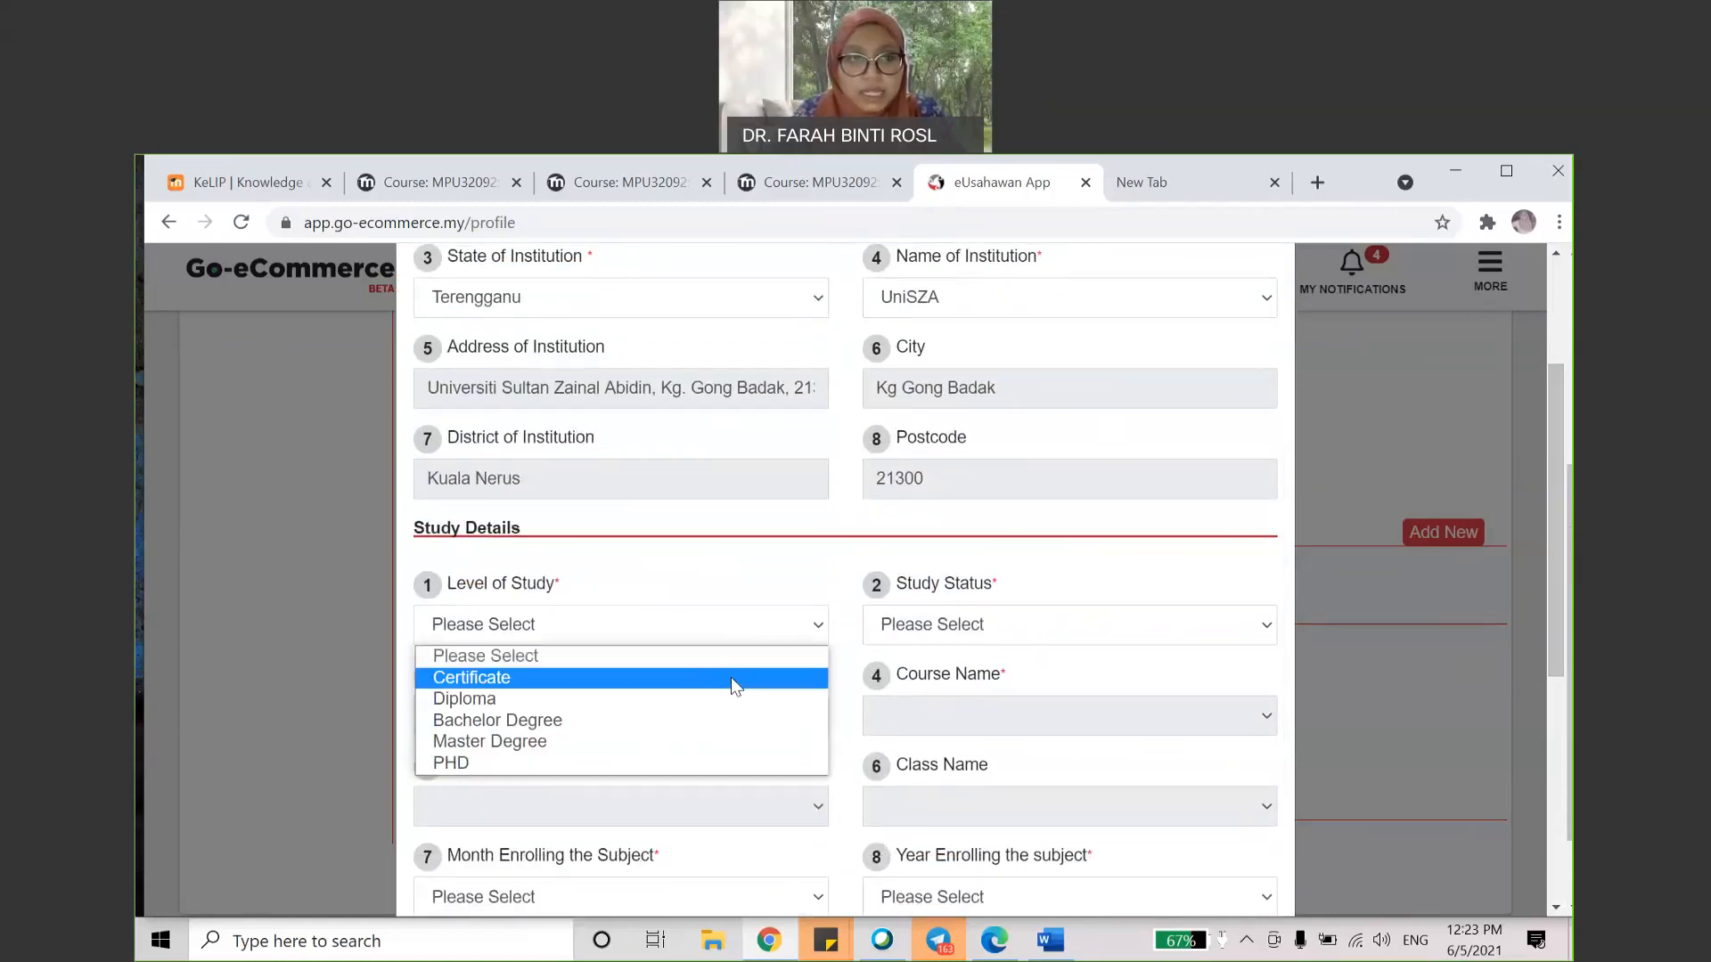
click(806, 719)
click(1080, 621)
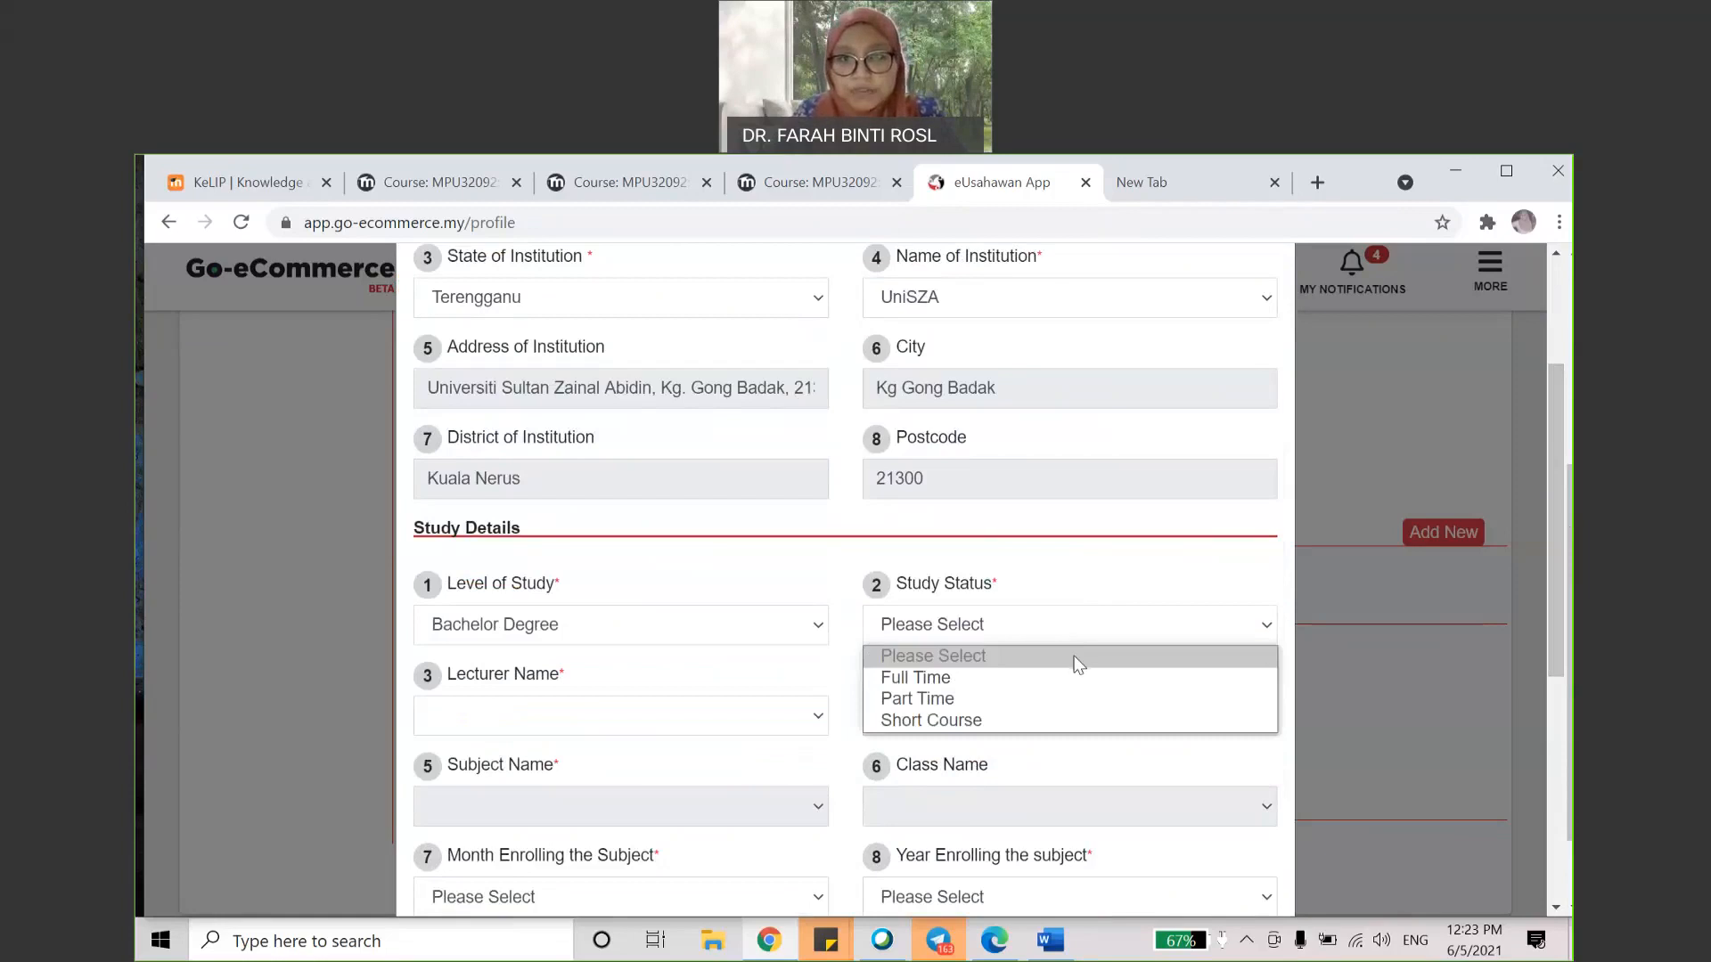
click(1083, 679)
Step: Choose the lecturer's name and set the course name to ISM Sains Komputer (Informatik Media)
click(791, 724)
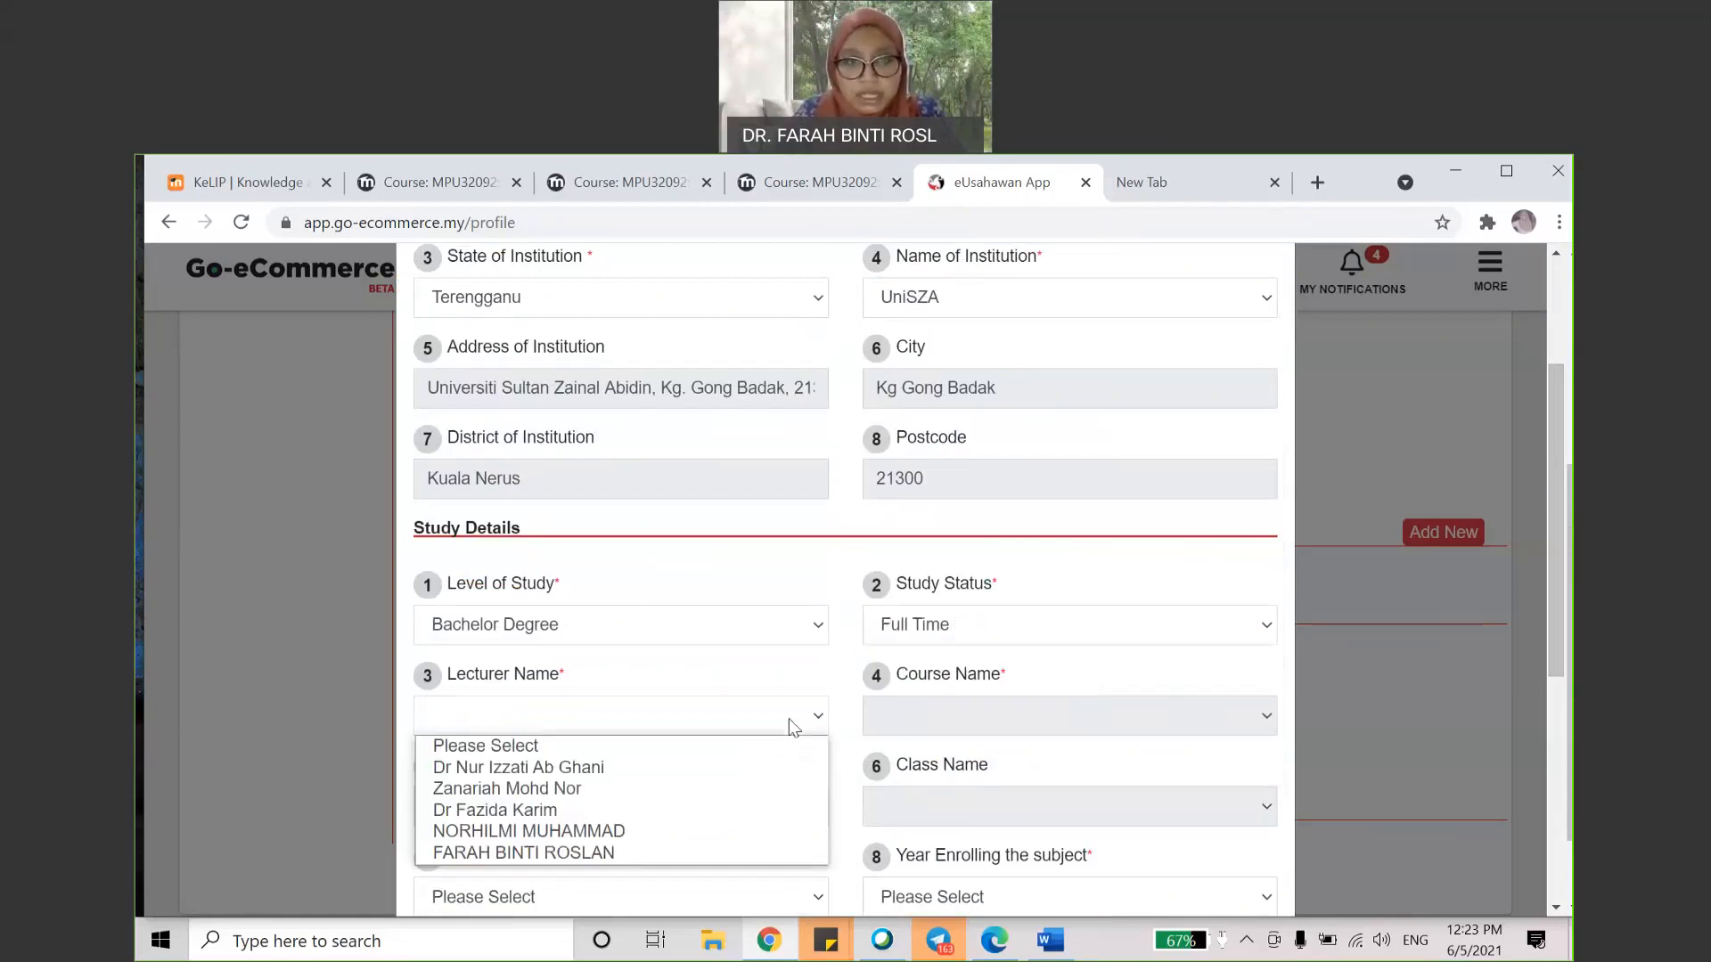
click(770, 852)
click(1109, 723)
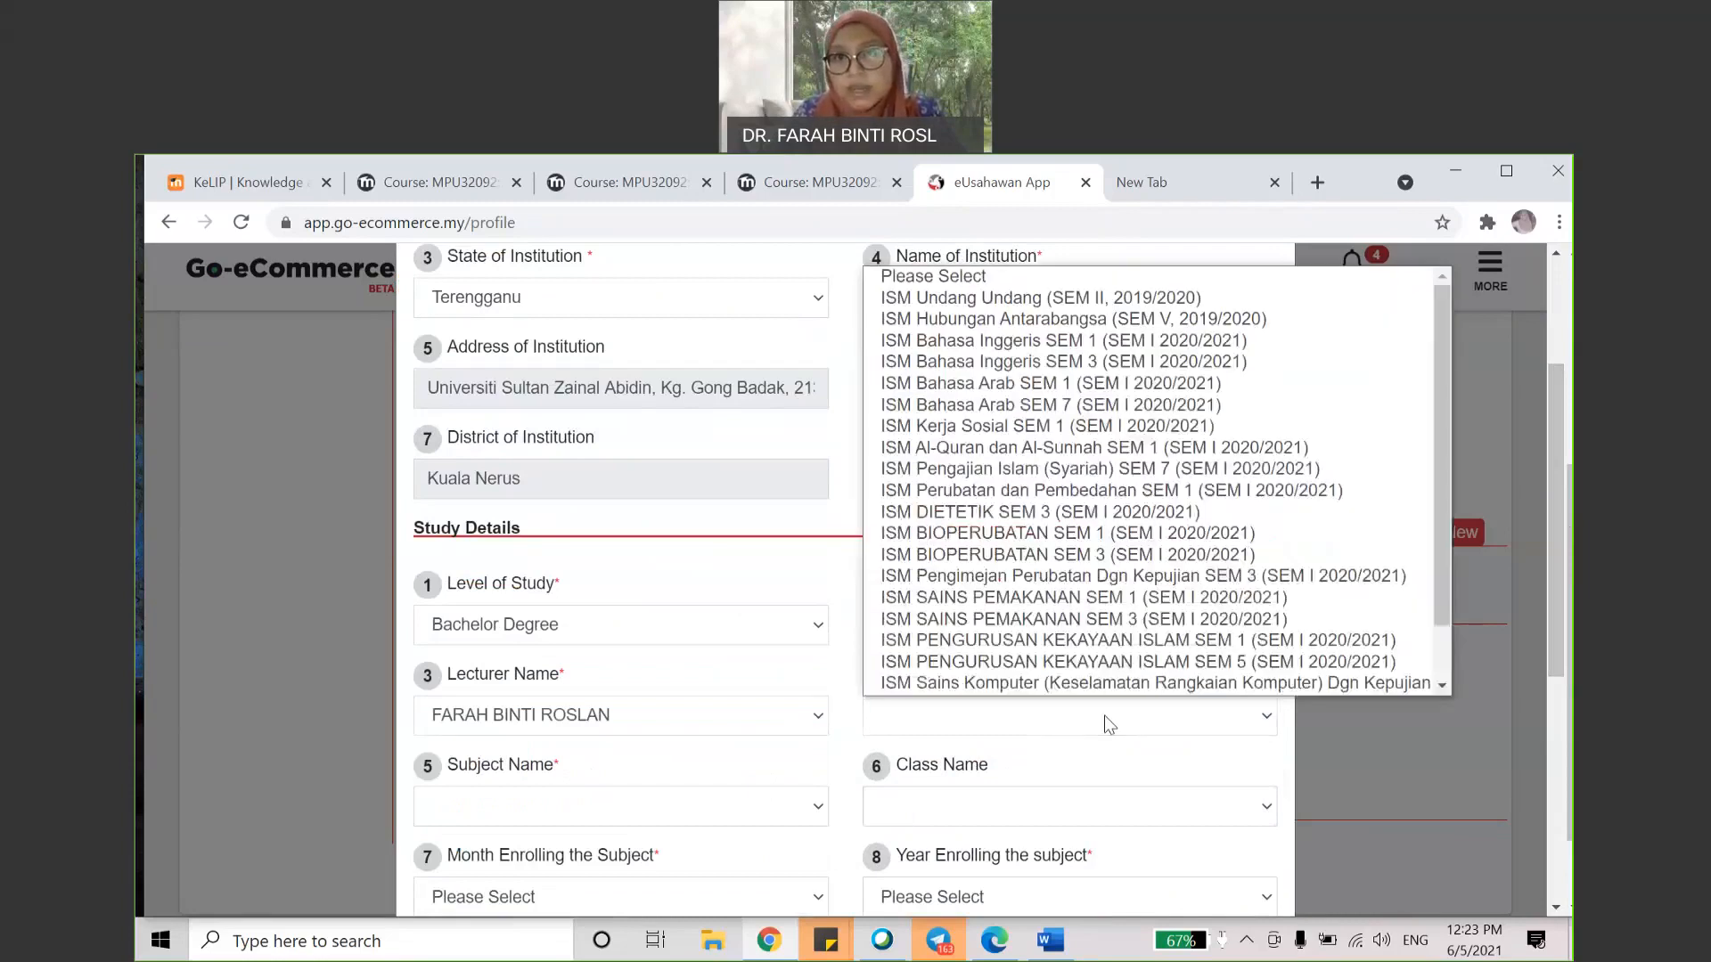
scroll(1435, 436, down, 1)
drag(1440, 456, 1404, 682)
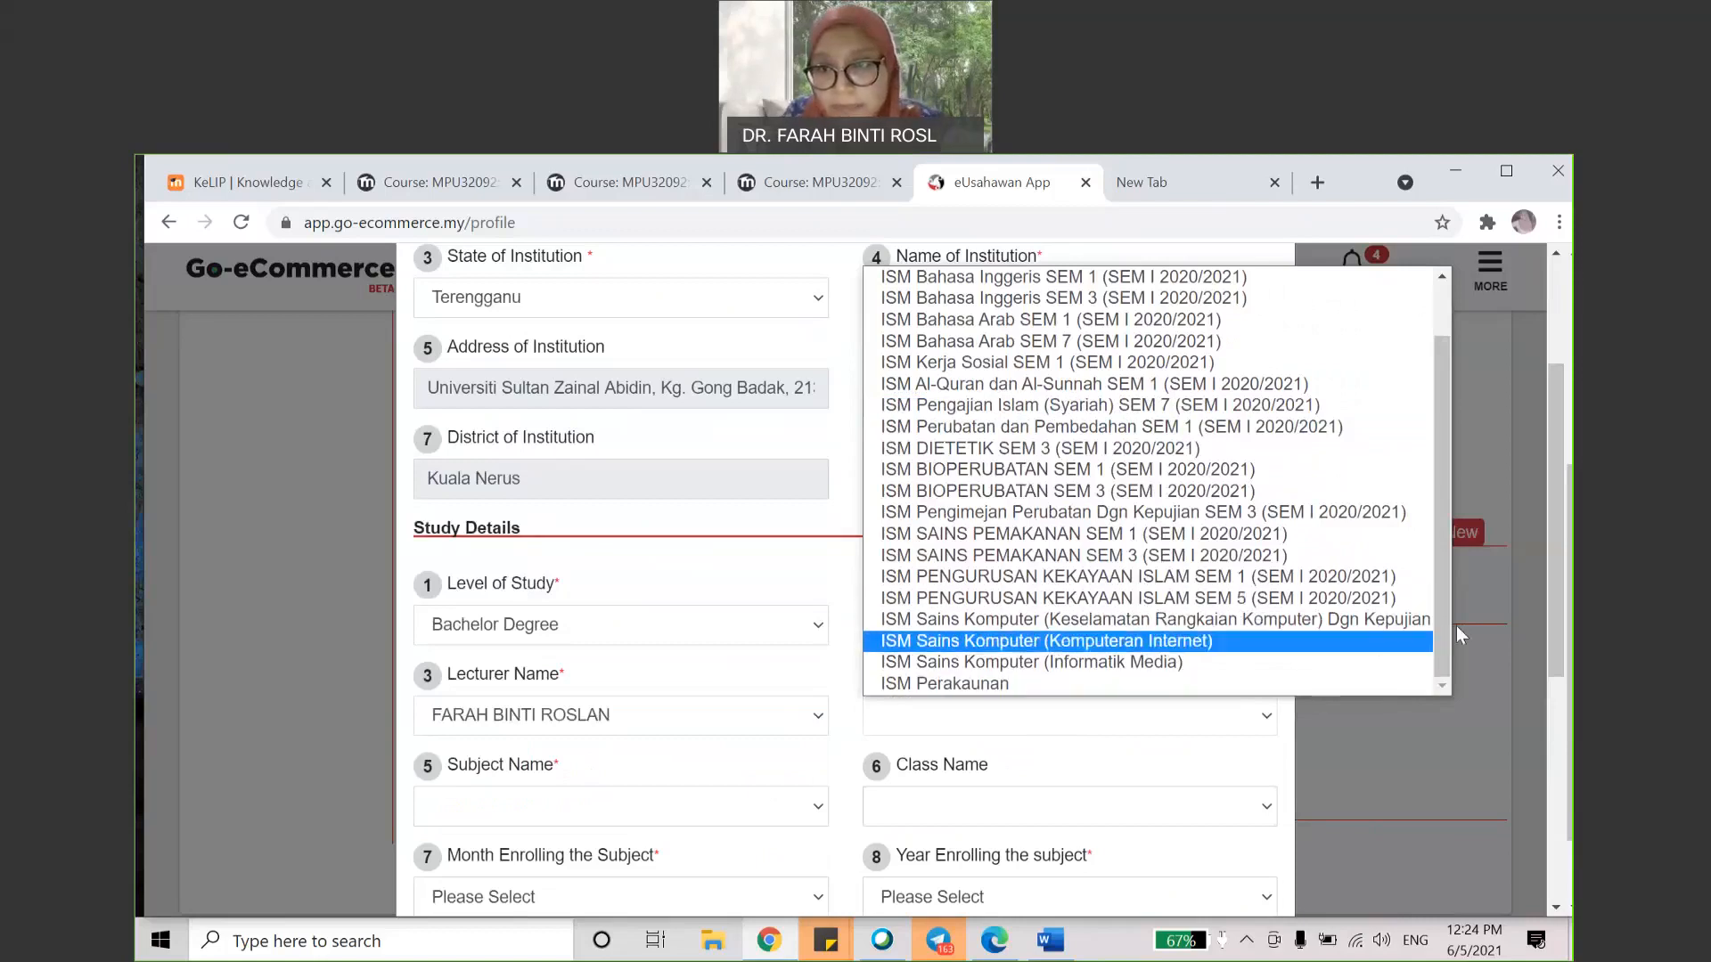
click(1393, 661)
Step: Set the subject name to Asas Pembudayaan Keusahawanan (MPU 32092)
scroll(1557, 634, down, 2)
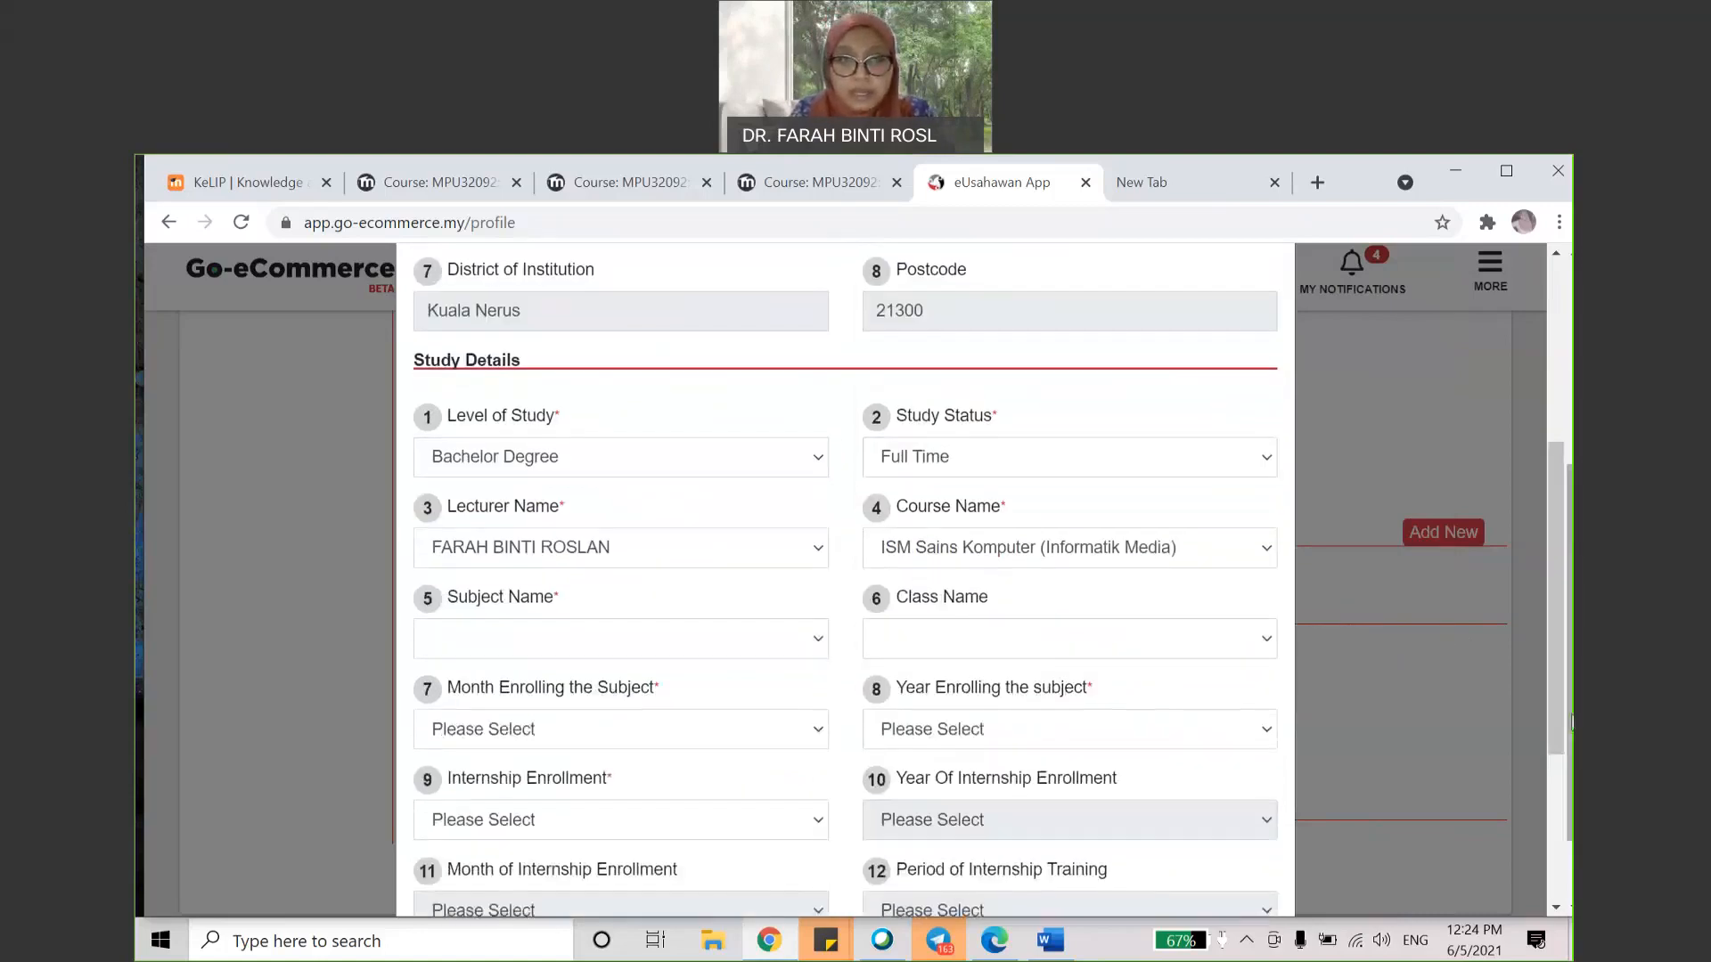
click(745, 636)
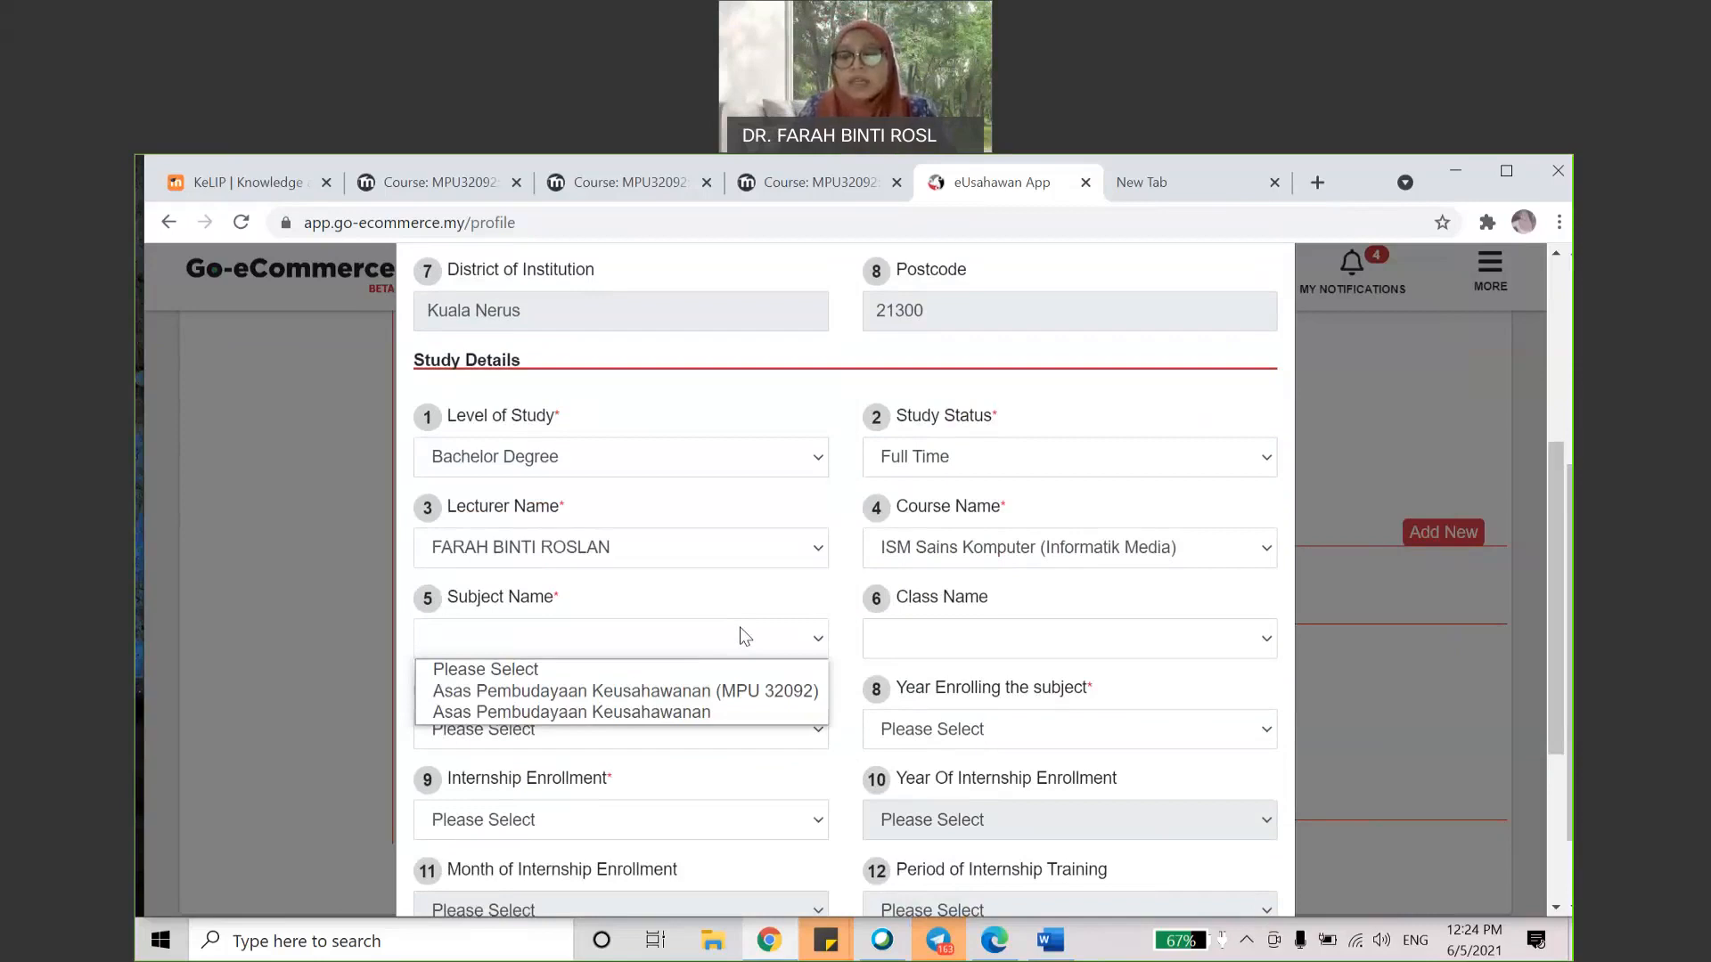
click(745, 713)
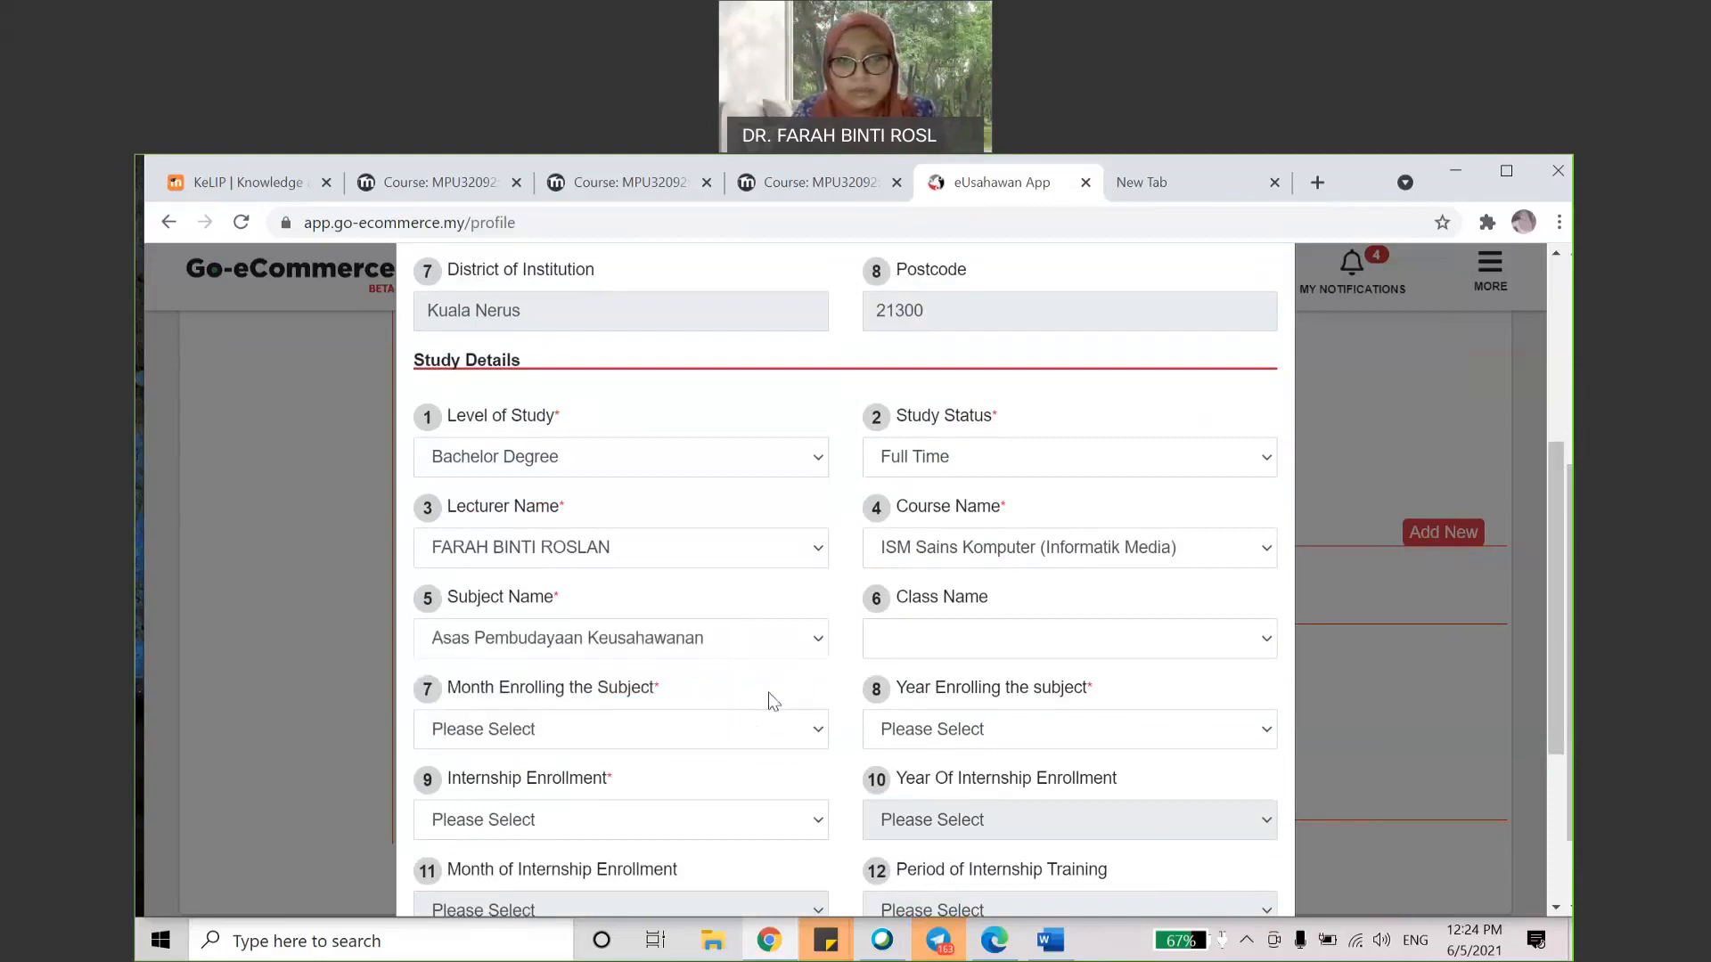
click(817, 645)
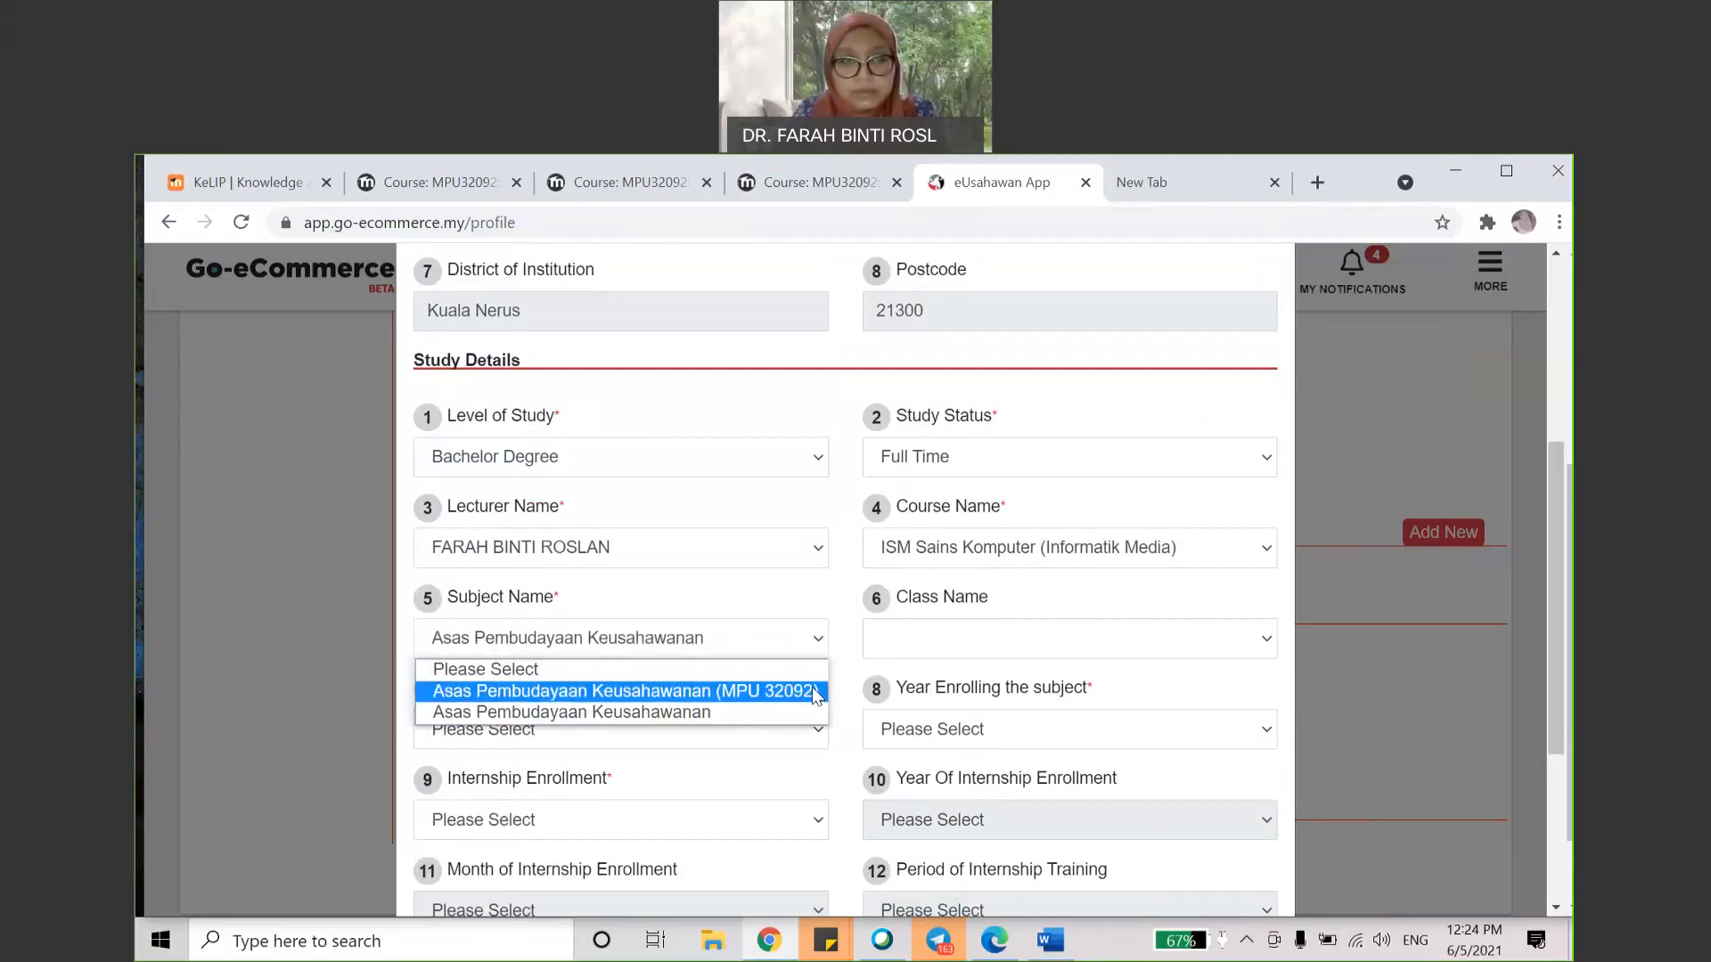
click(813, 692)
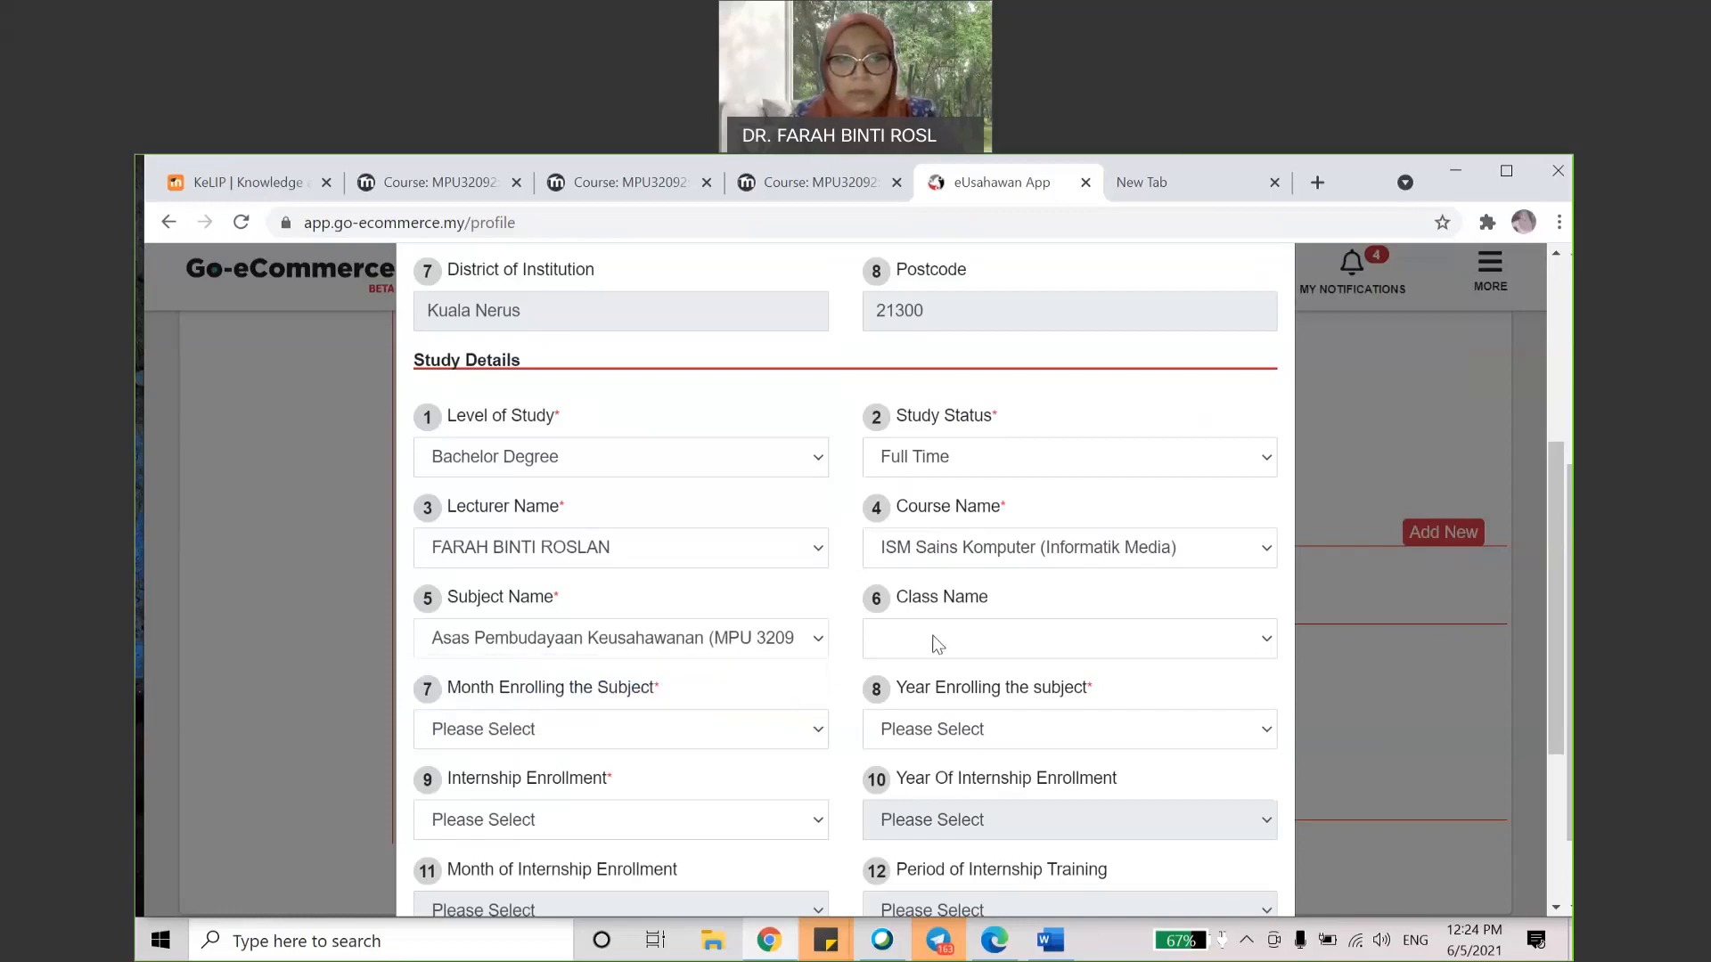
Step: Look through the class names and choose ISM IM SEM 4 (SEM II 2020/2021)
click(991, 624)
scroll(1114, 567, down, 1)
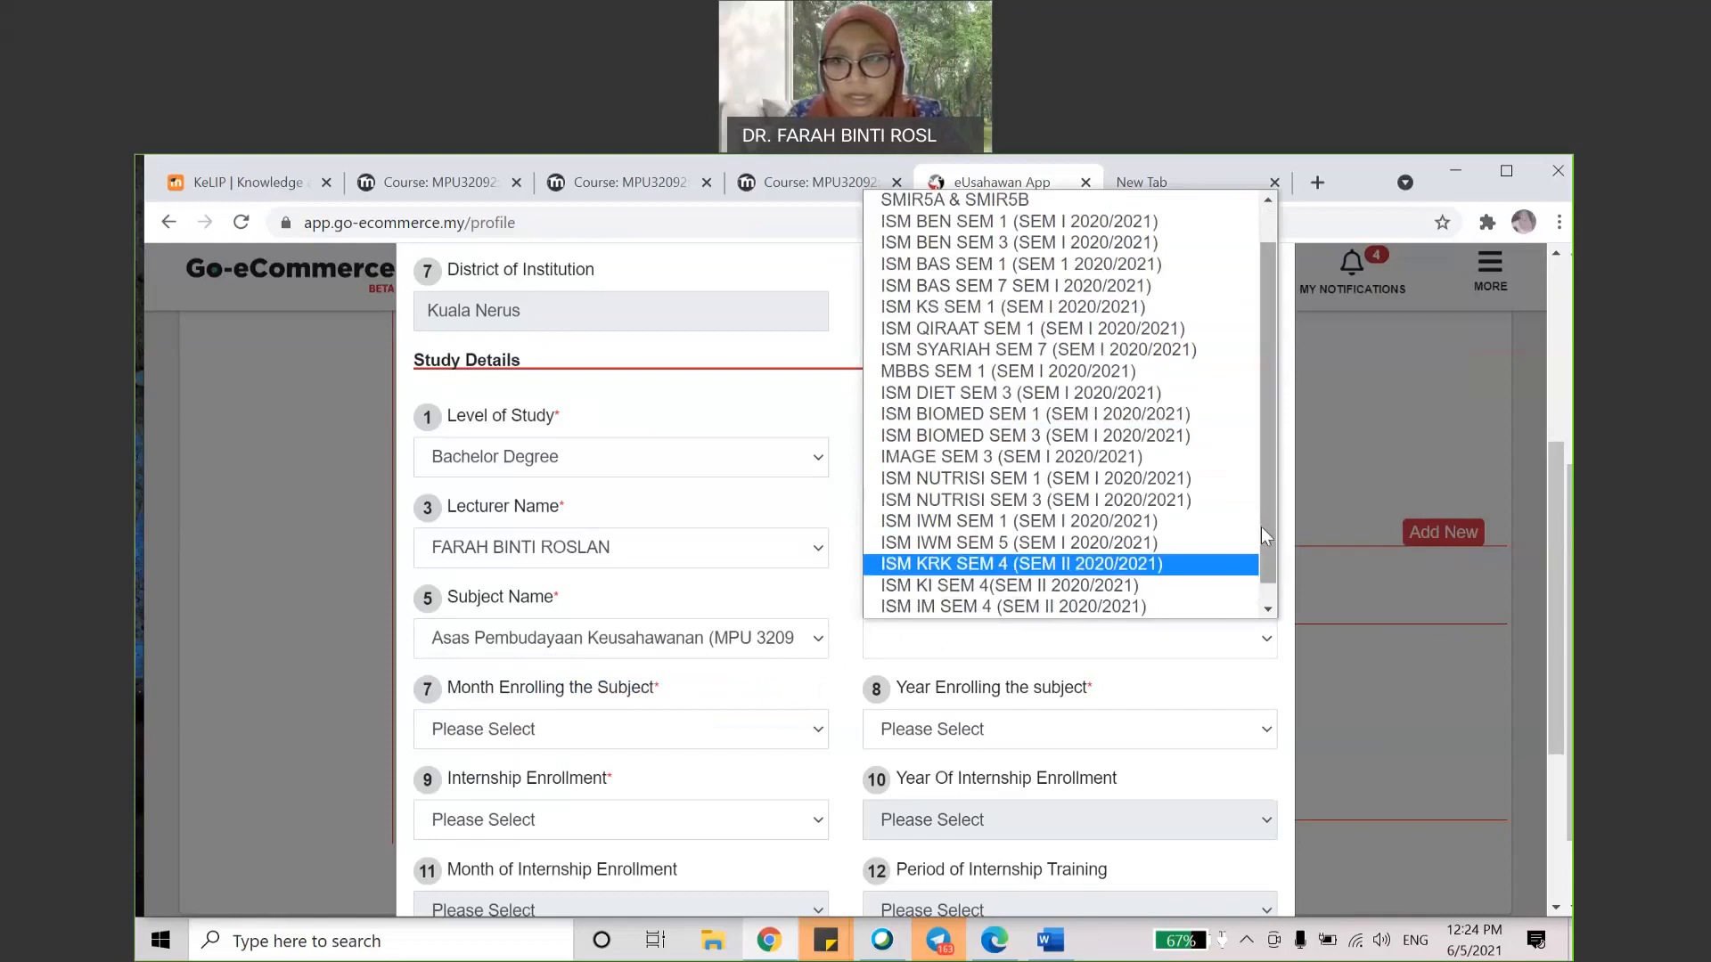
scroll(1262, 506, down, 1)
scroll(1274, 552, up, 1)
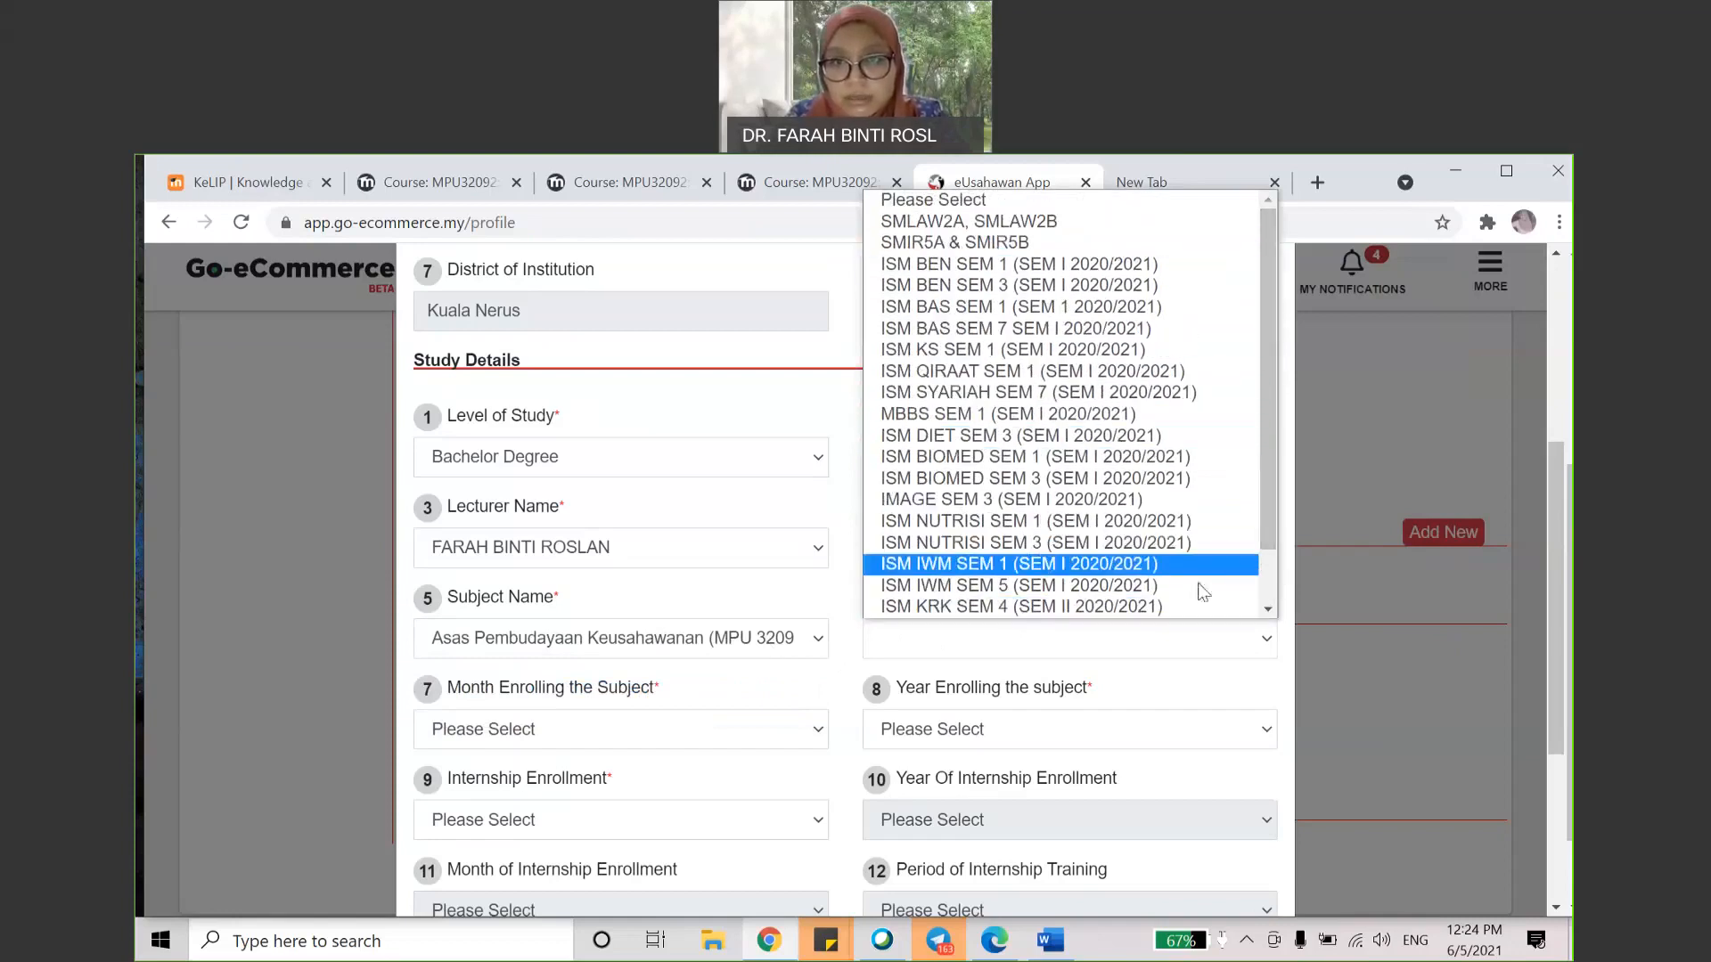
scroll(1276, 499, down, 1)
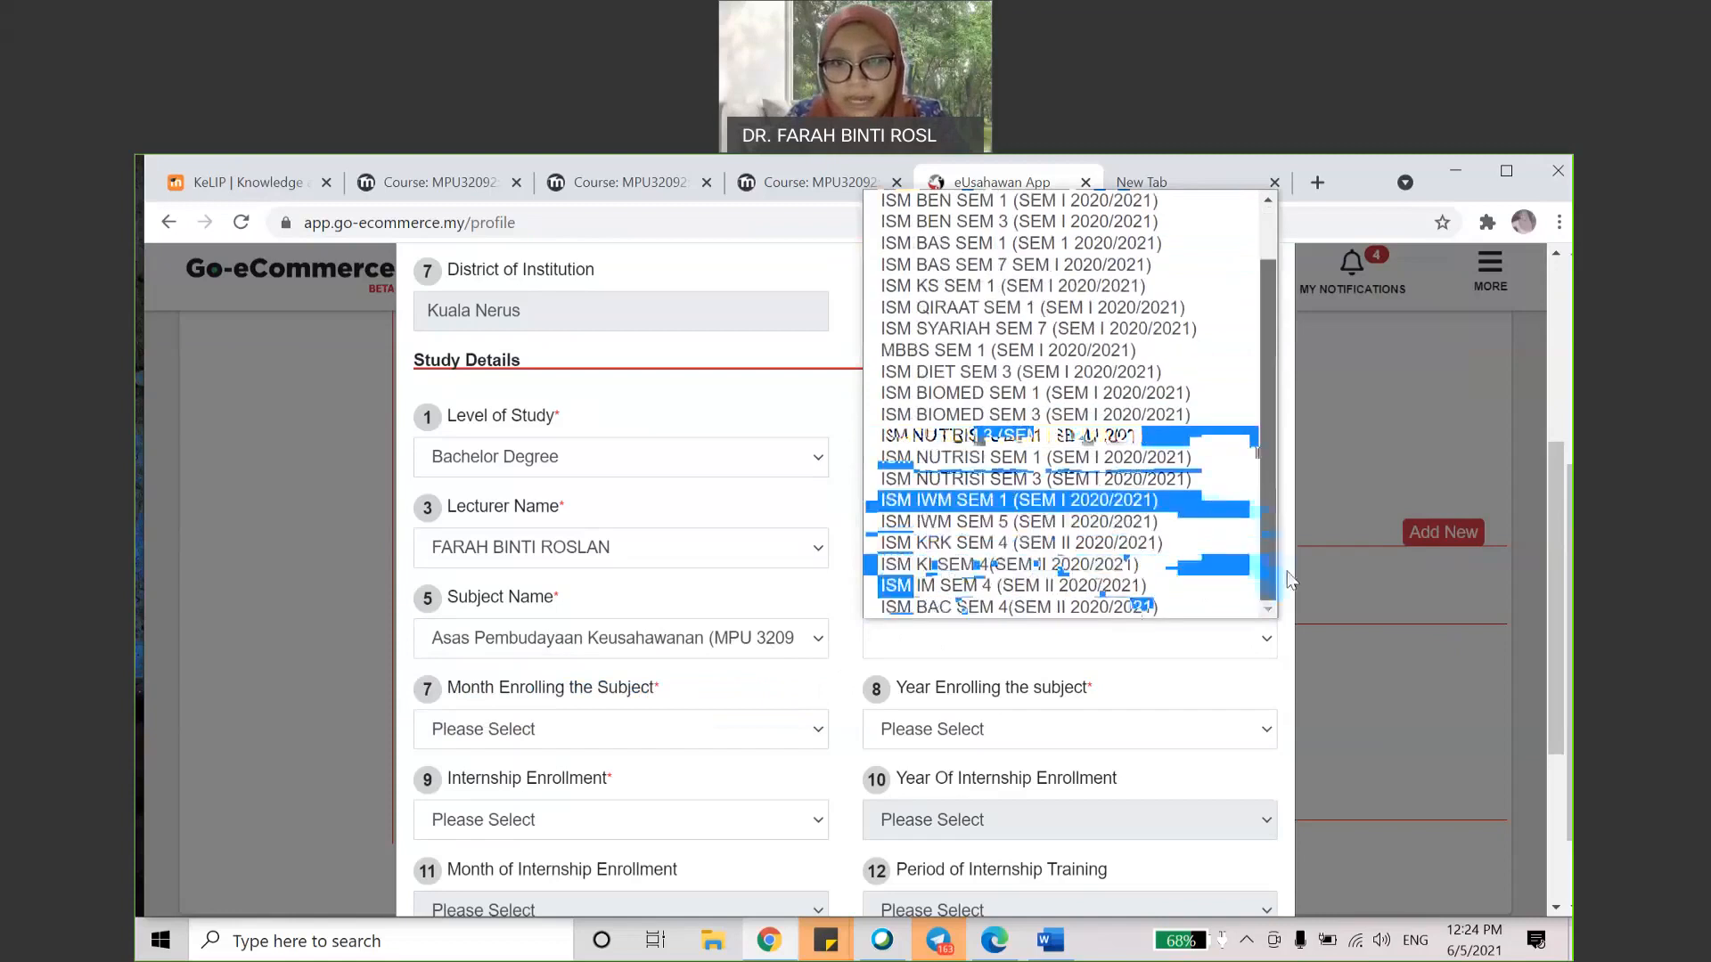
click(1182, 595)
Step: Try the subject Asas Pembudayaan Keusahawanan without the course code, check its class options, and restore the MPU 32092 subject
click(827, 715)
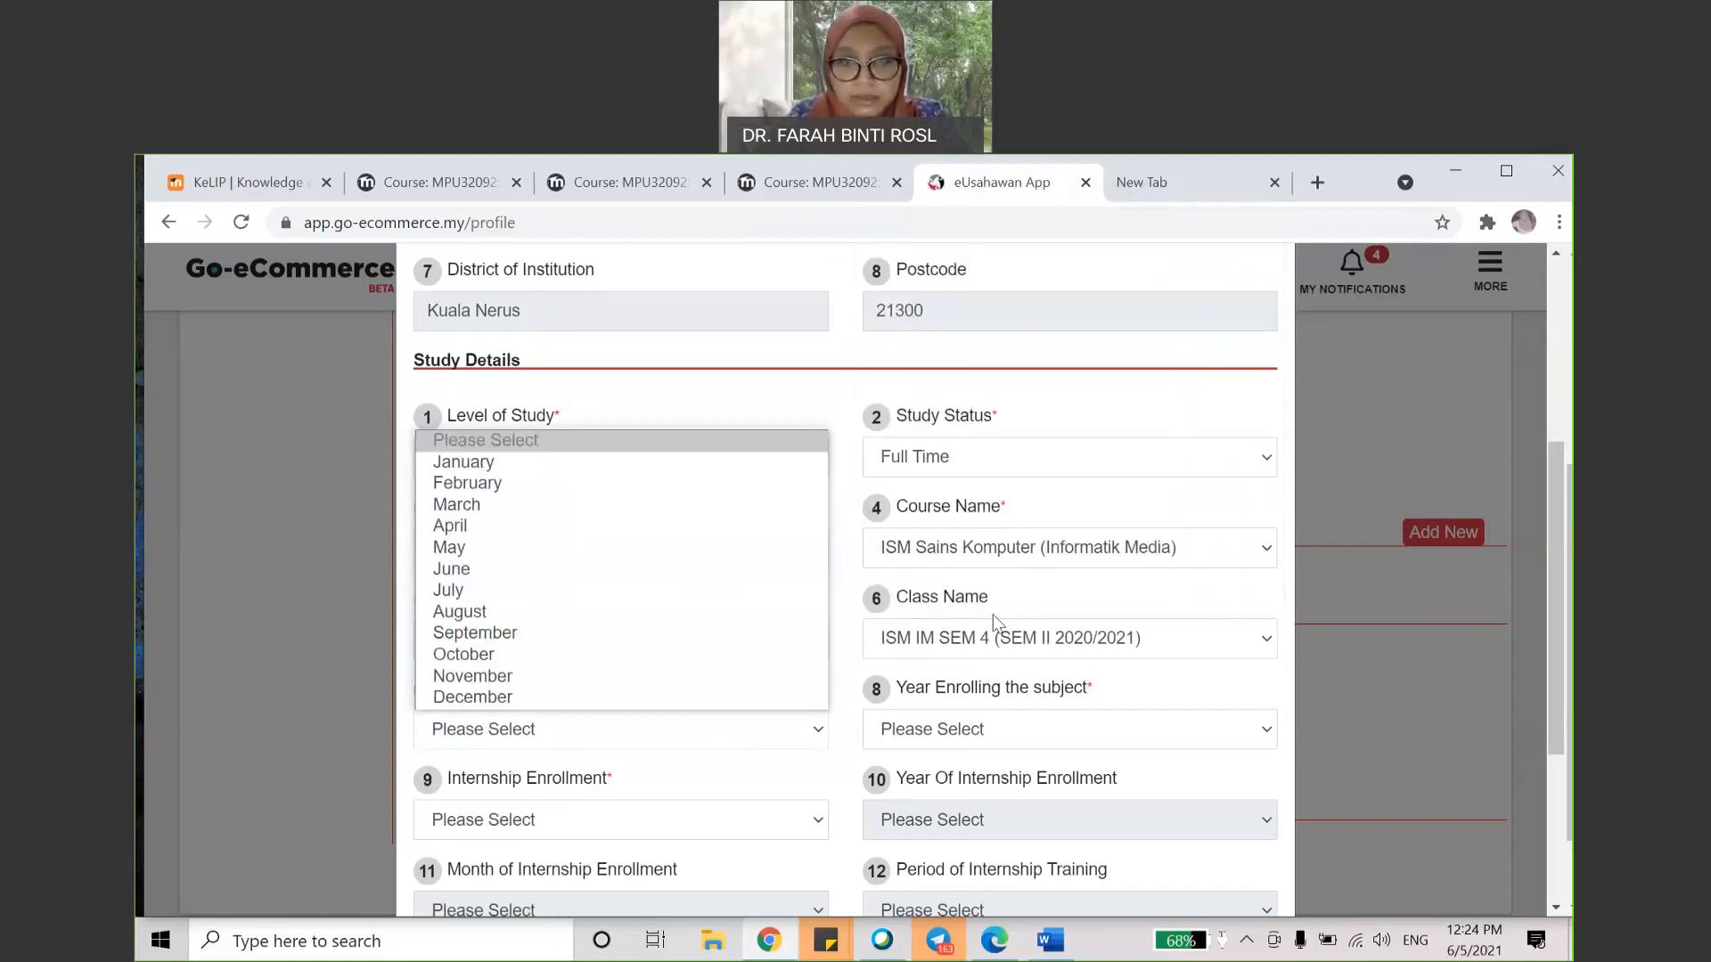
click(1022, 606)
click(817, 638)
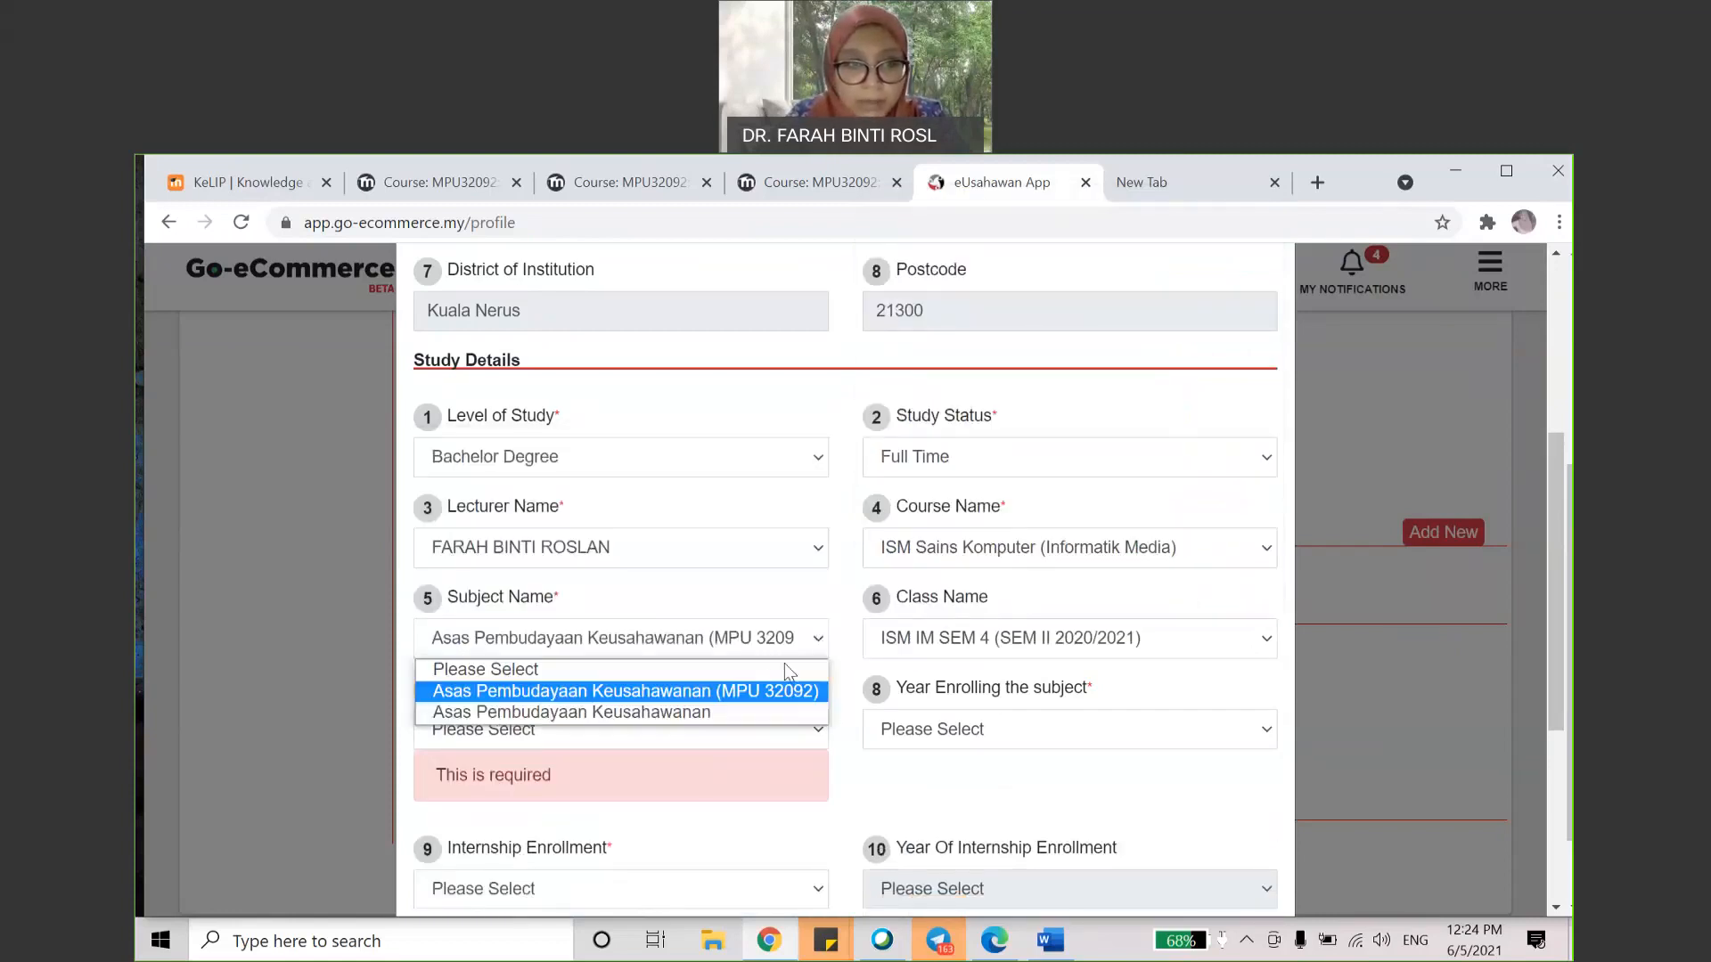
click(763, 712)
click(1049, 644)
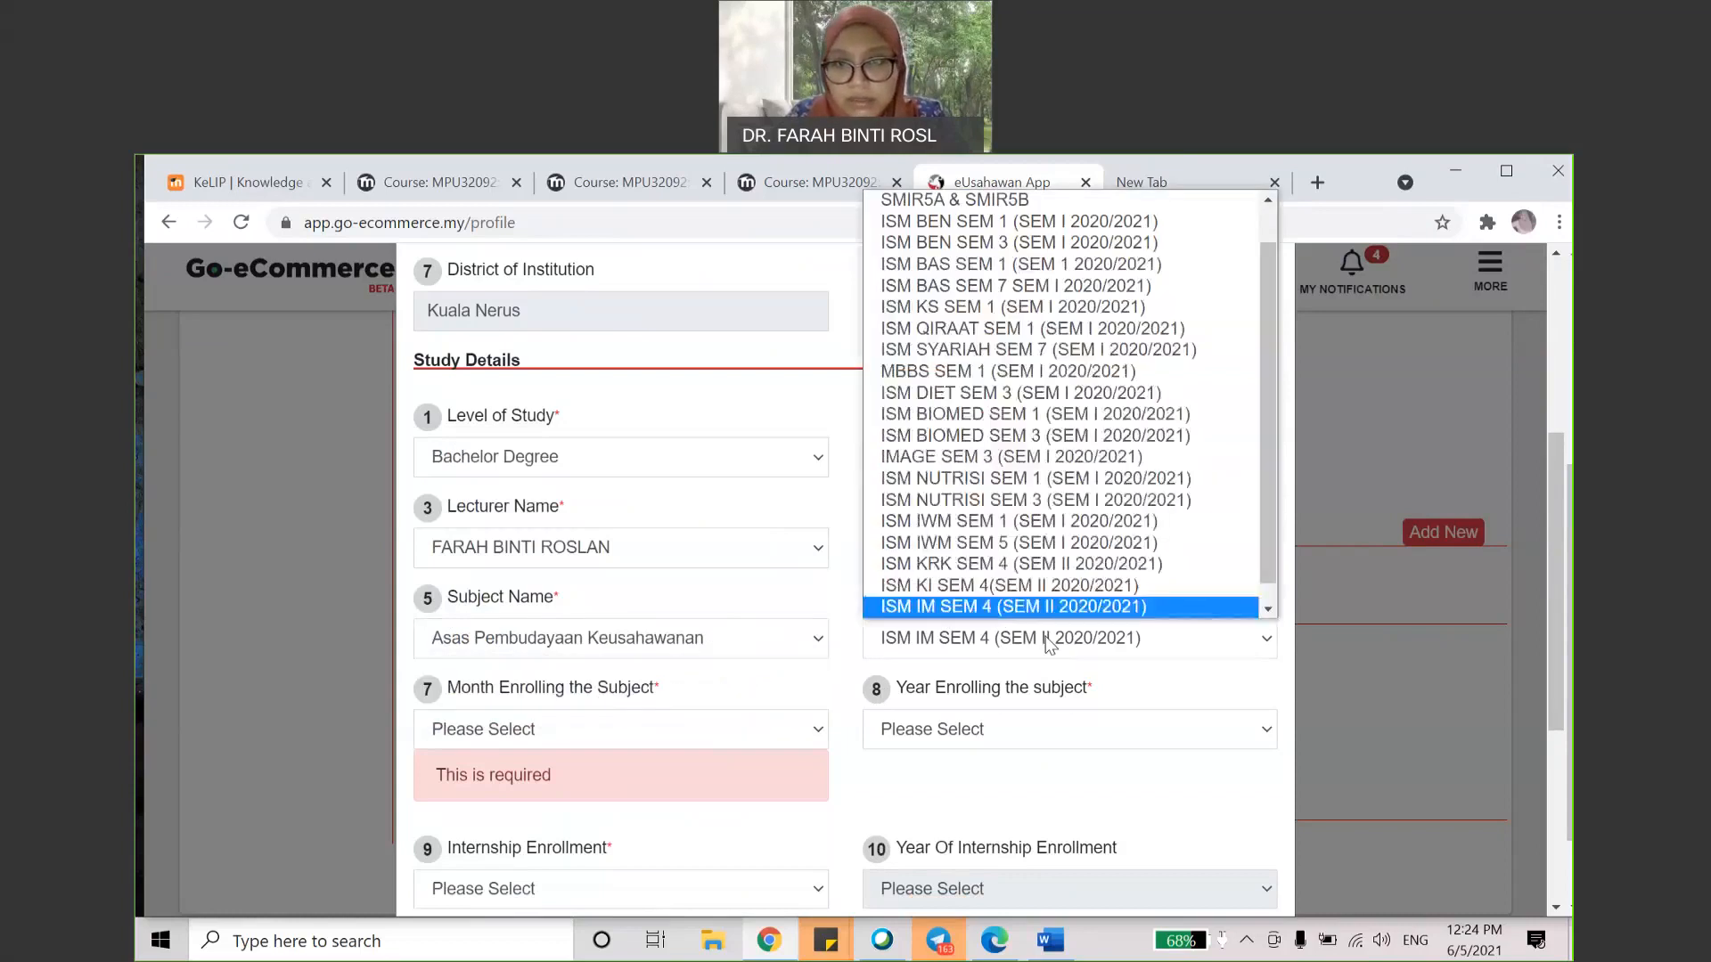
click(838, 631)
click(790, 652)
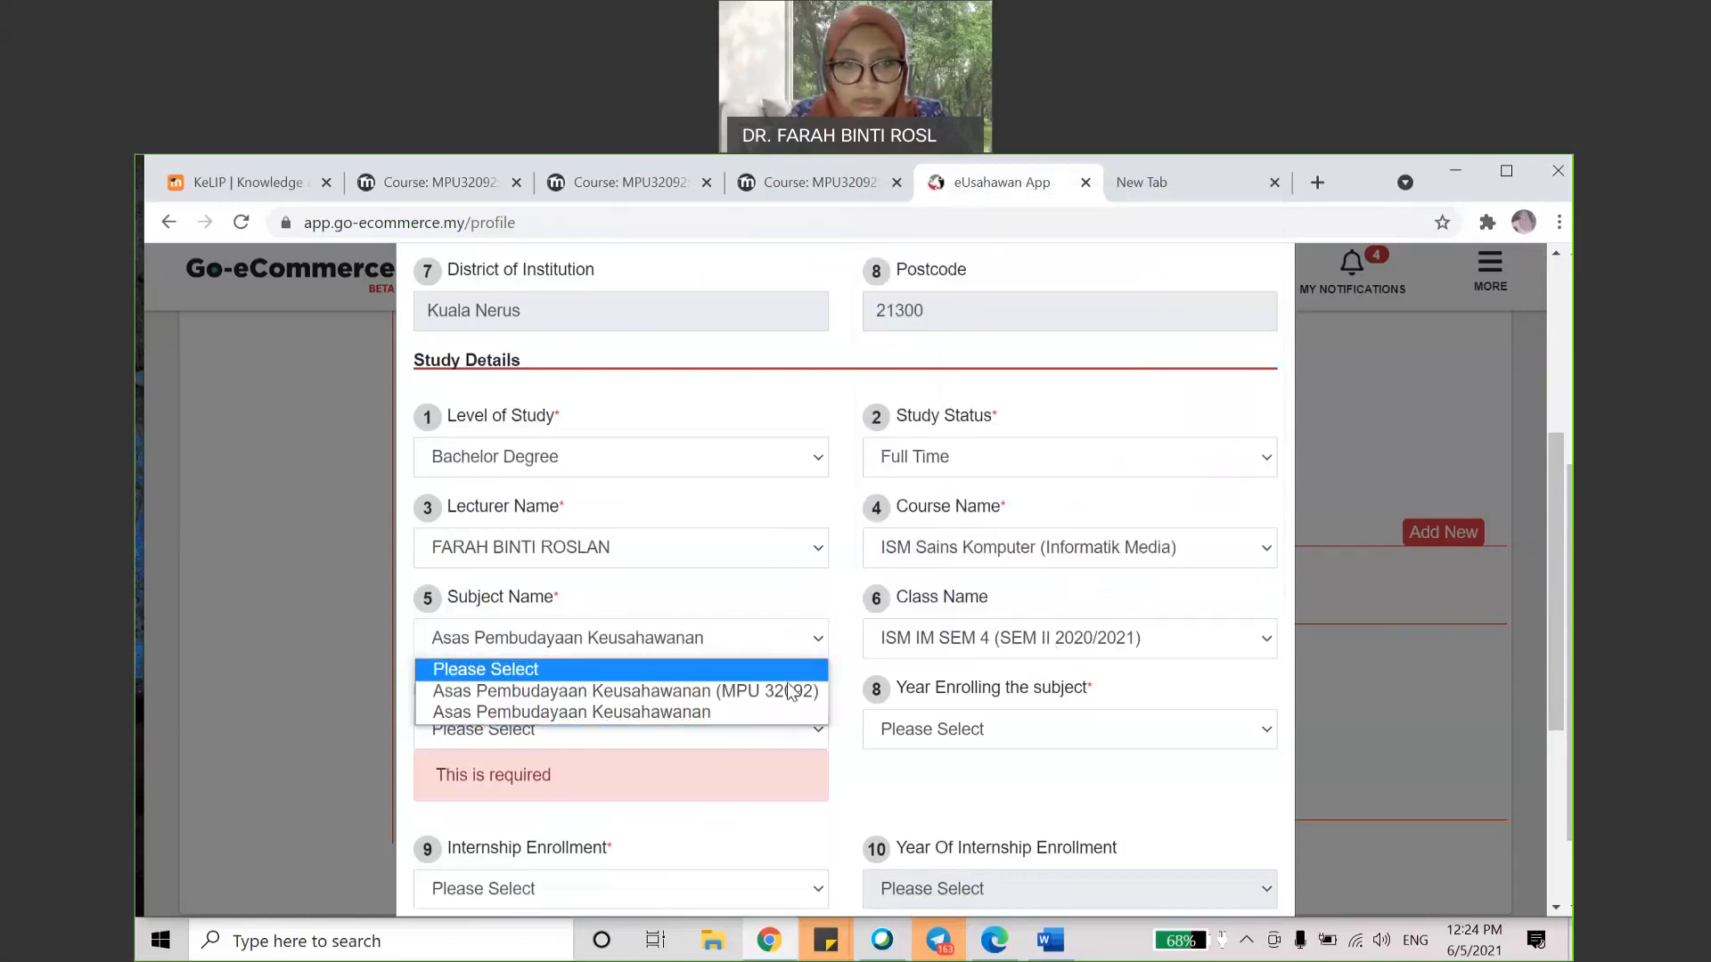
click(788, 691)
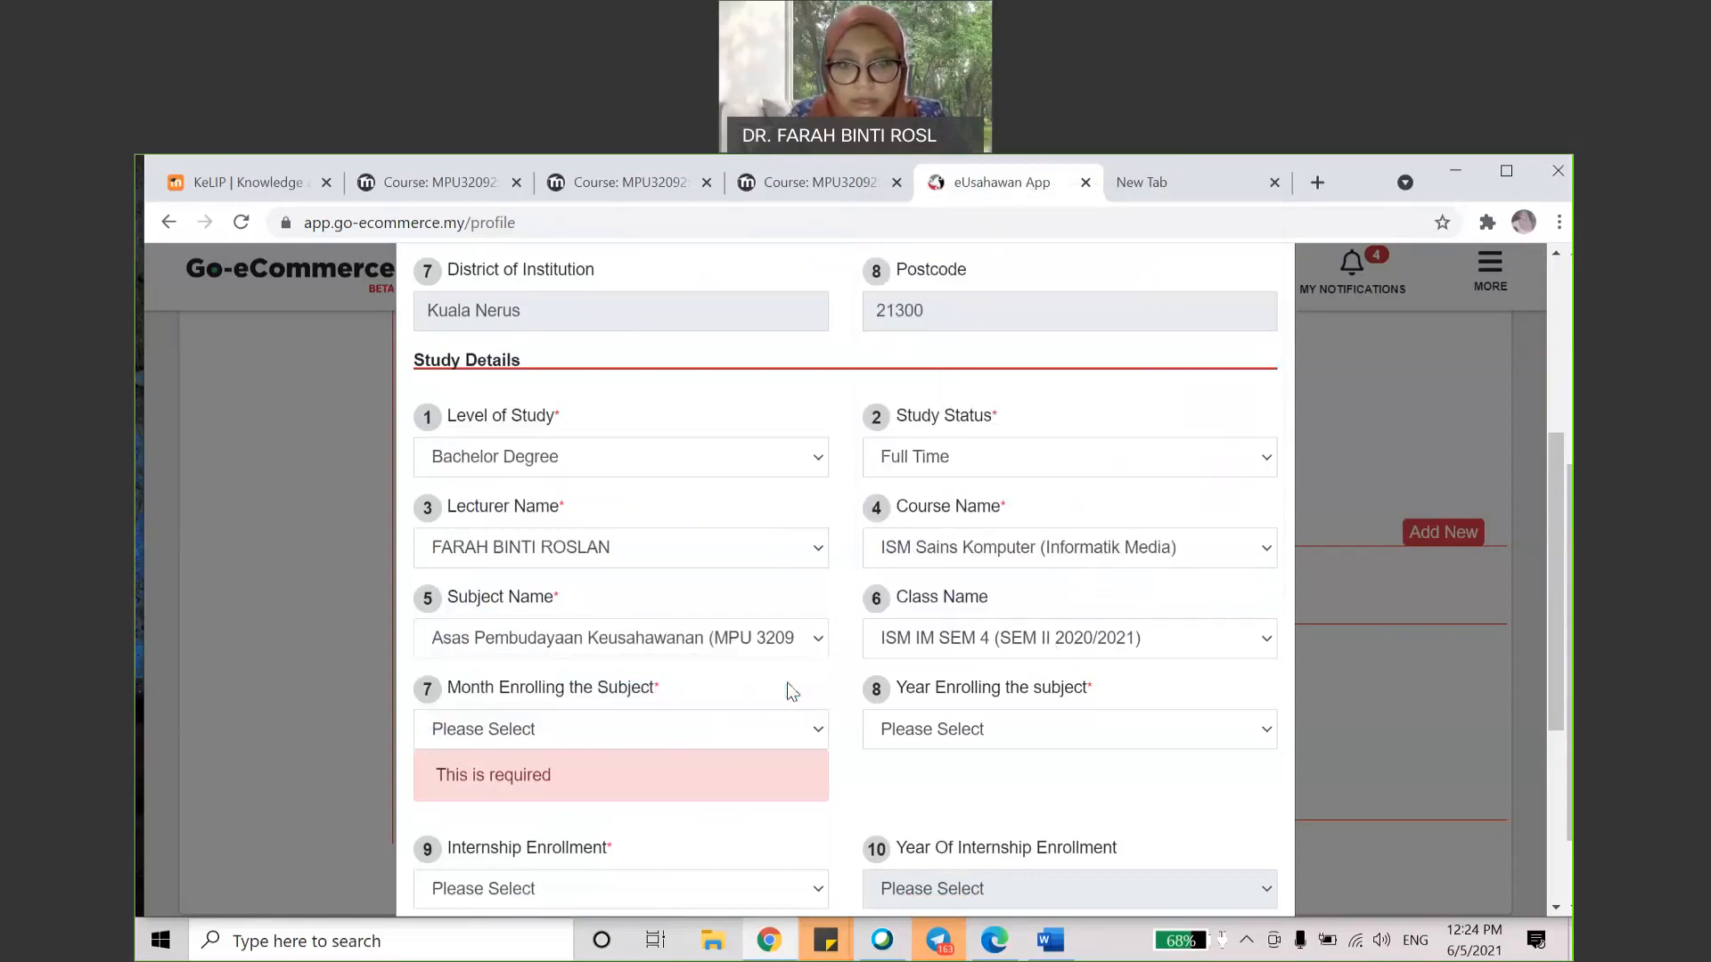
Step: Set the subject enrolment month to March and the enrolment year to 2021
click(768, 738)
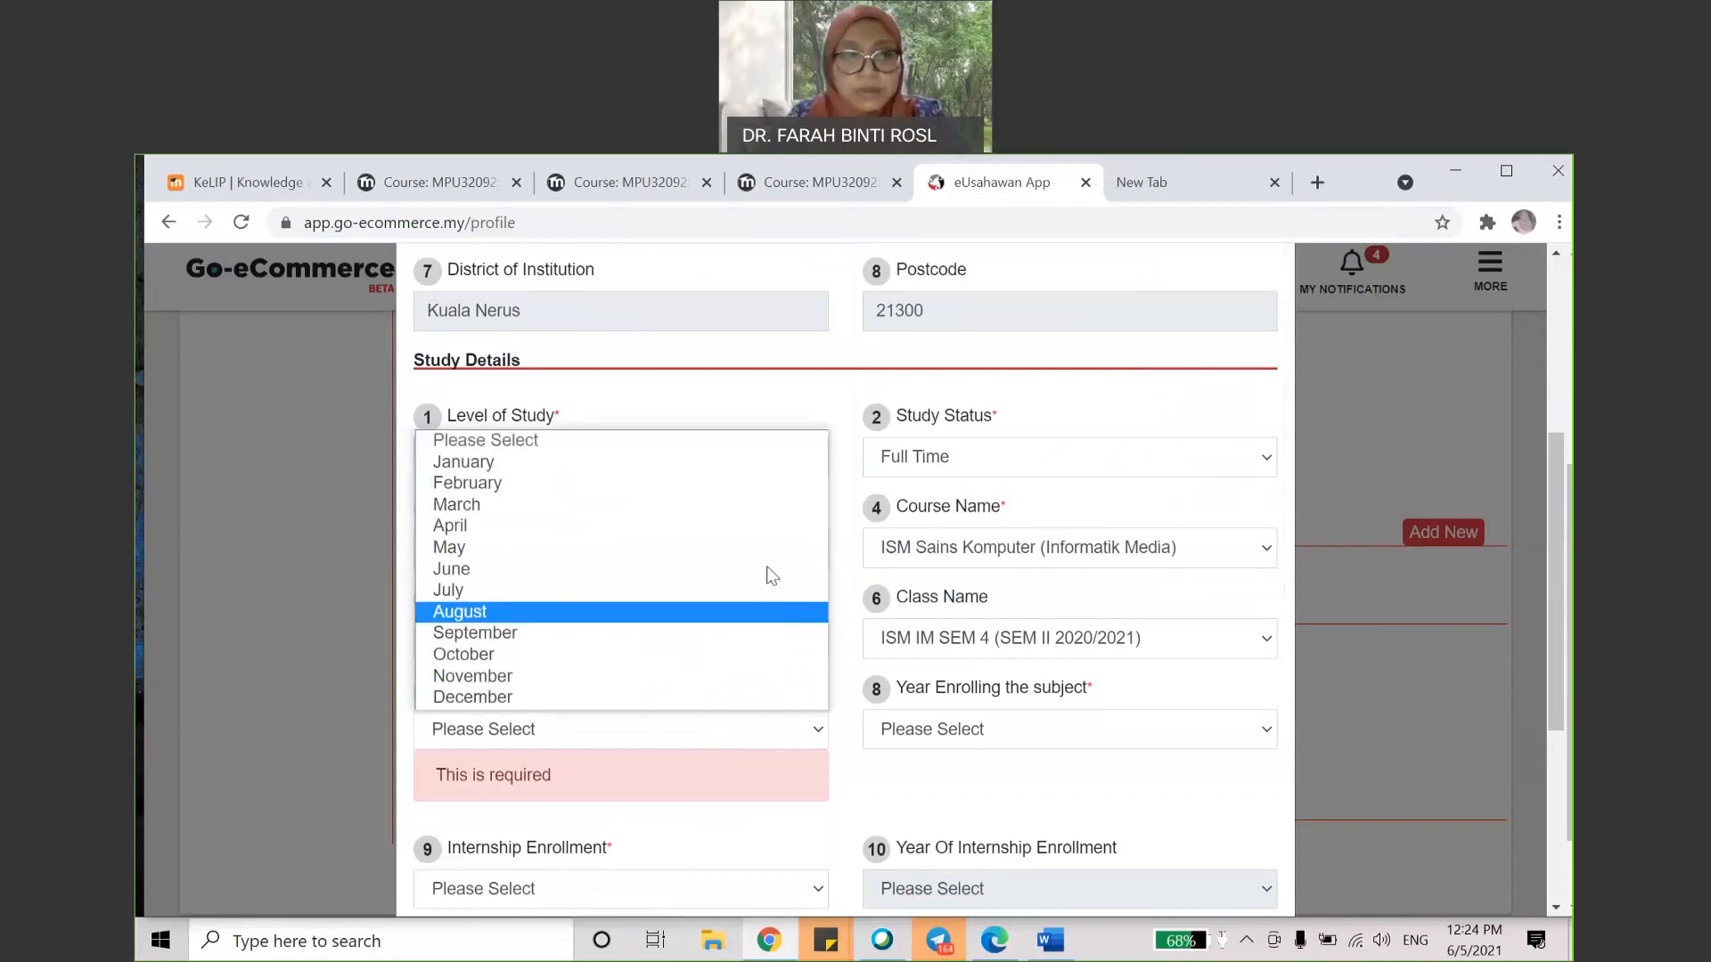
click(847, 753)
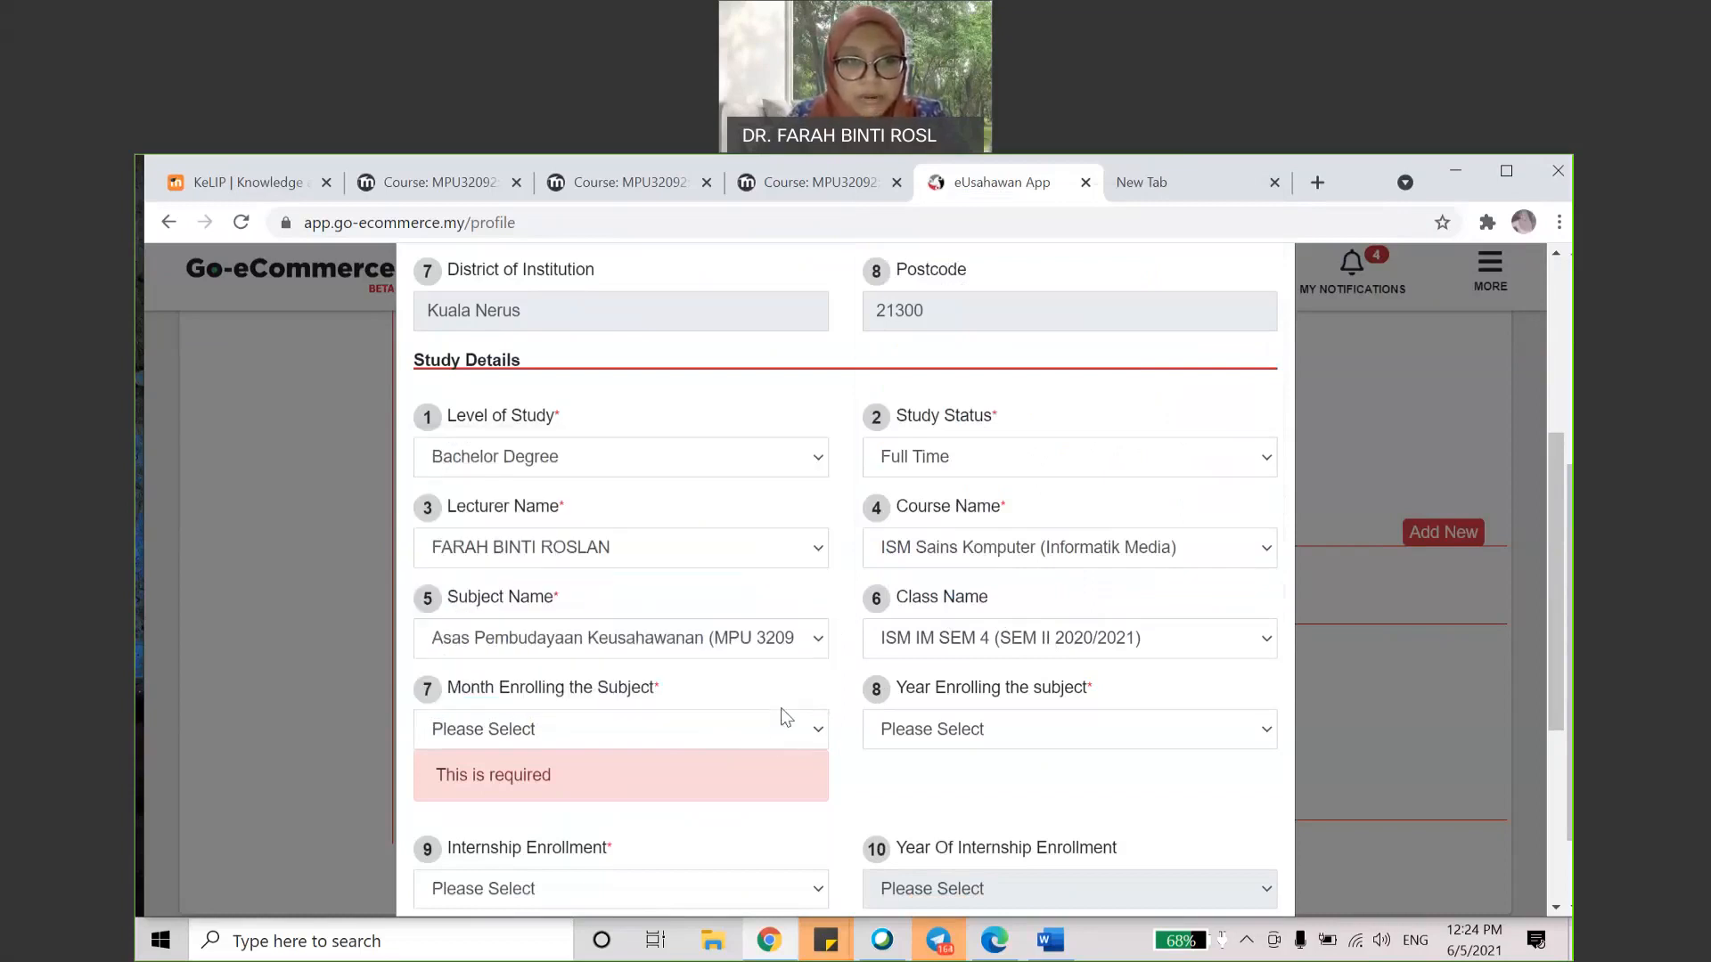
click(782, 739)
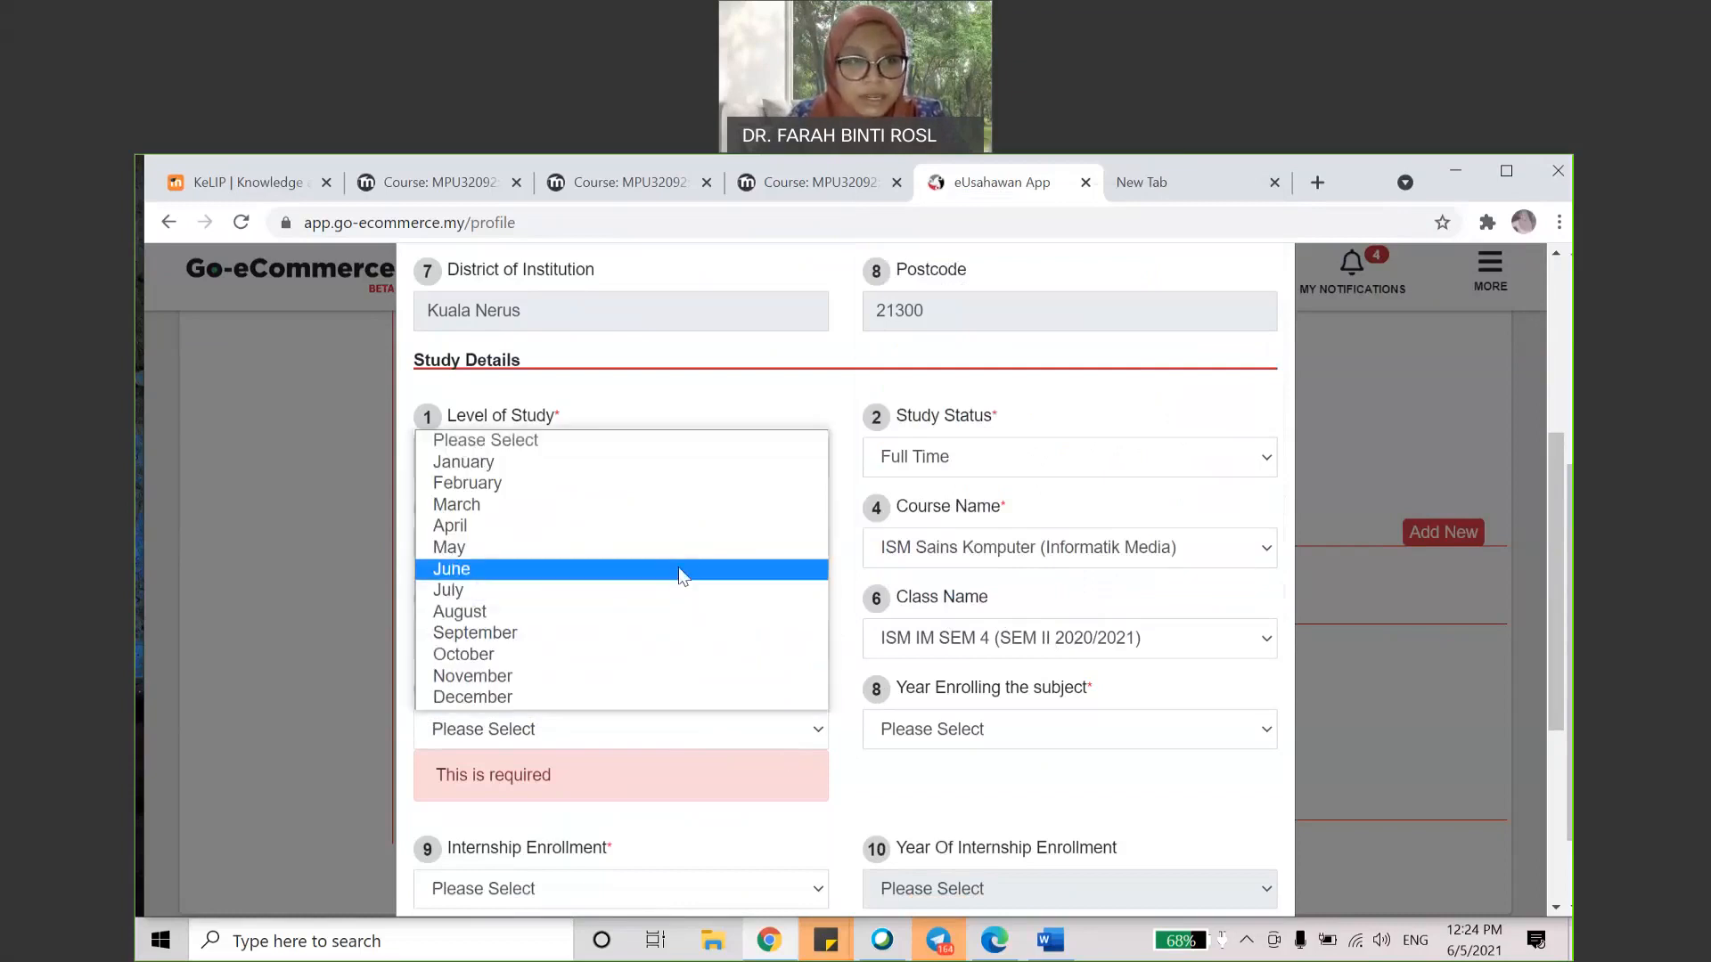
click(714, 504)
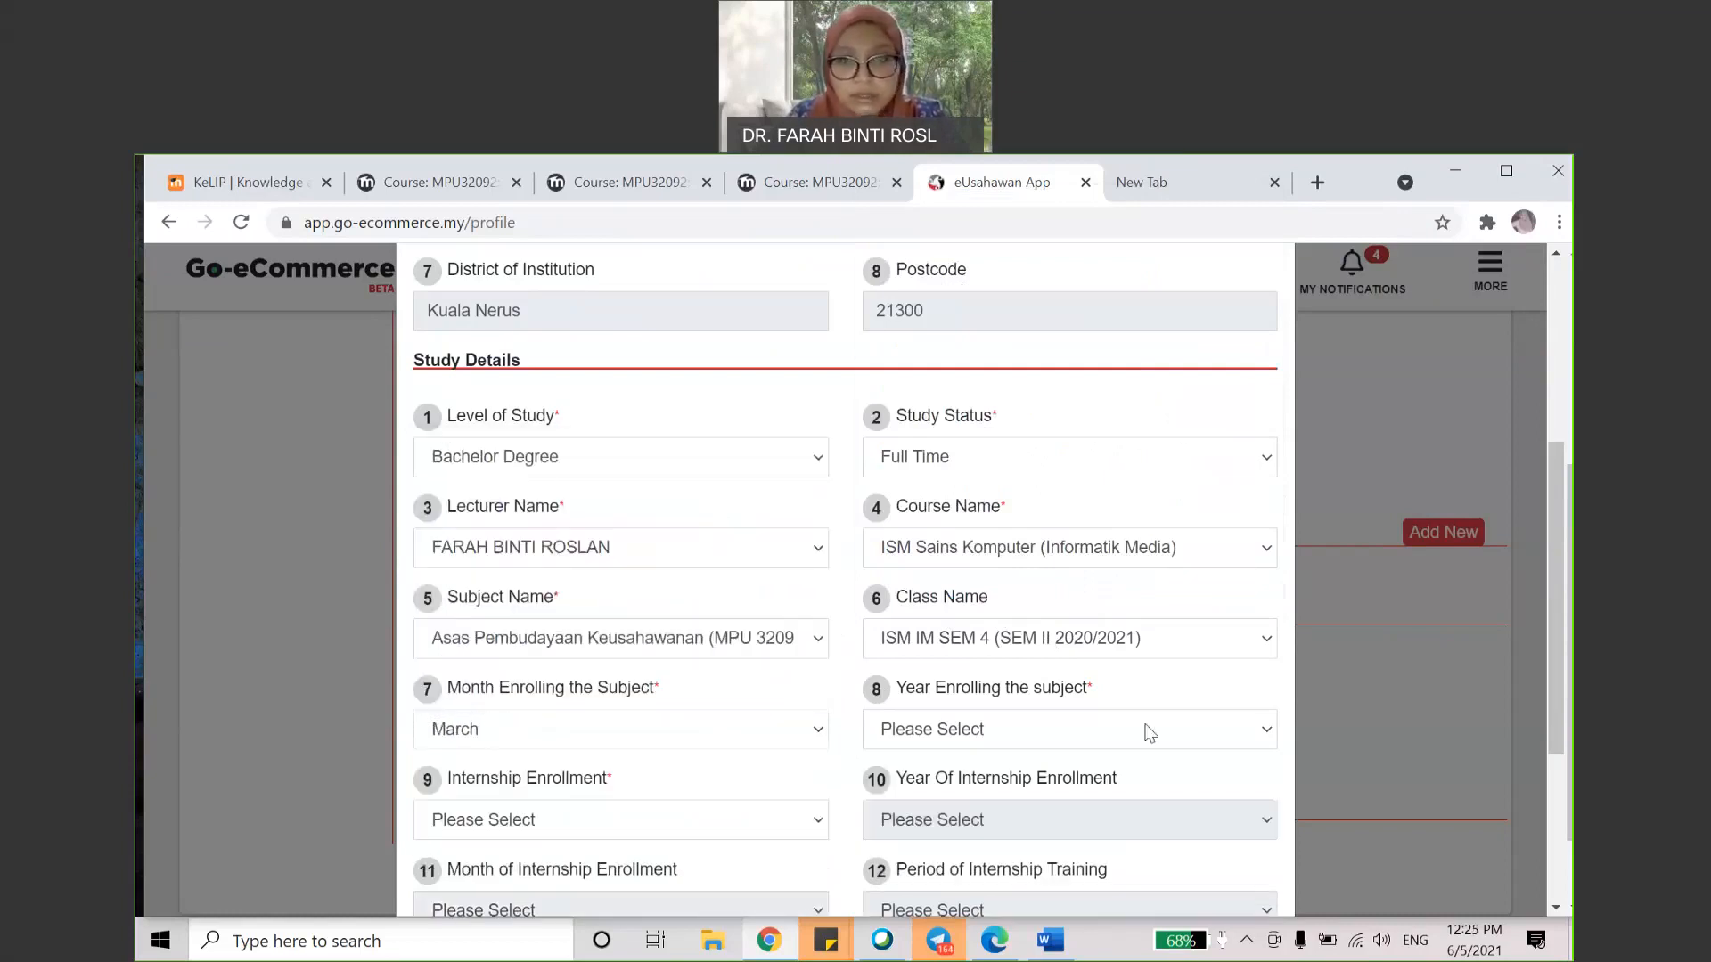
click(1215, 722)
click(1200, 701)
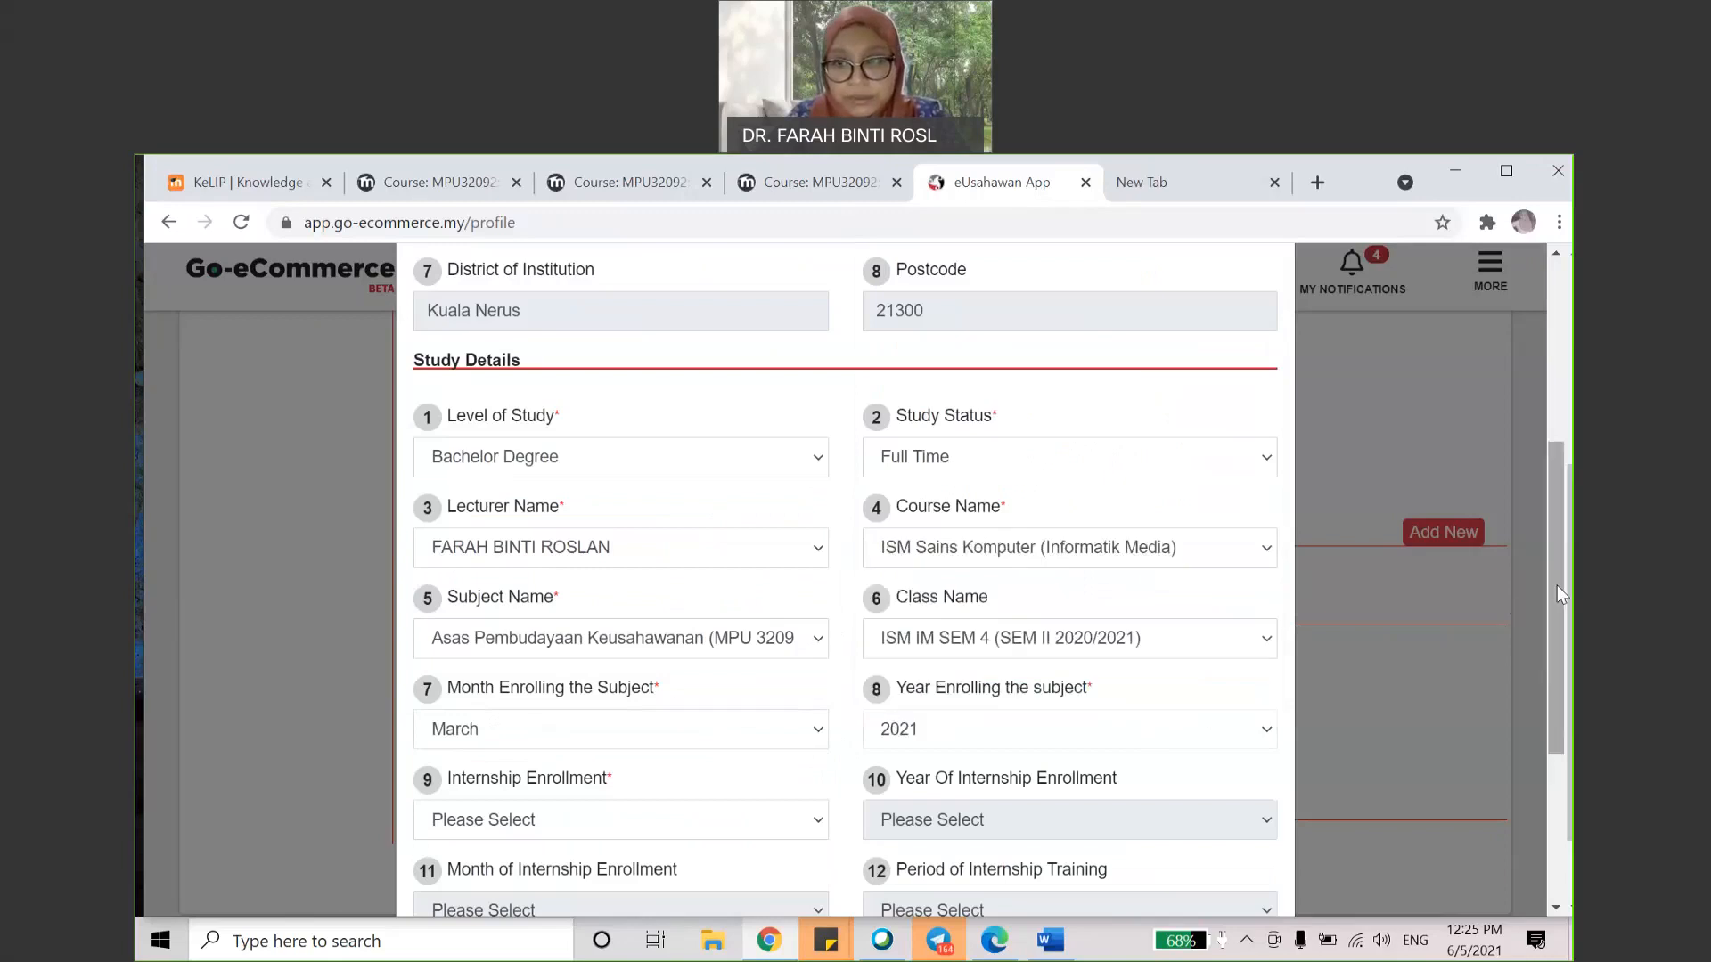
Step: Set internship enrolment to Yes, starting December 2021, with a training period of 6 Month
scroll(1557, 586, down, 2)
click(743, 628)
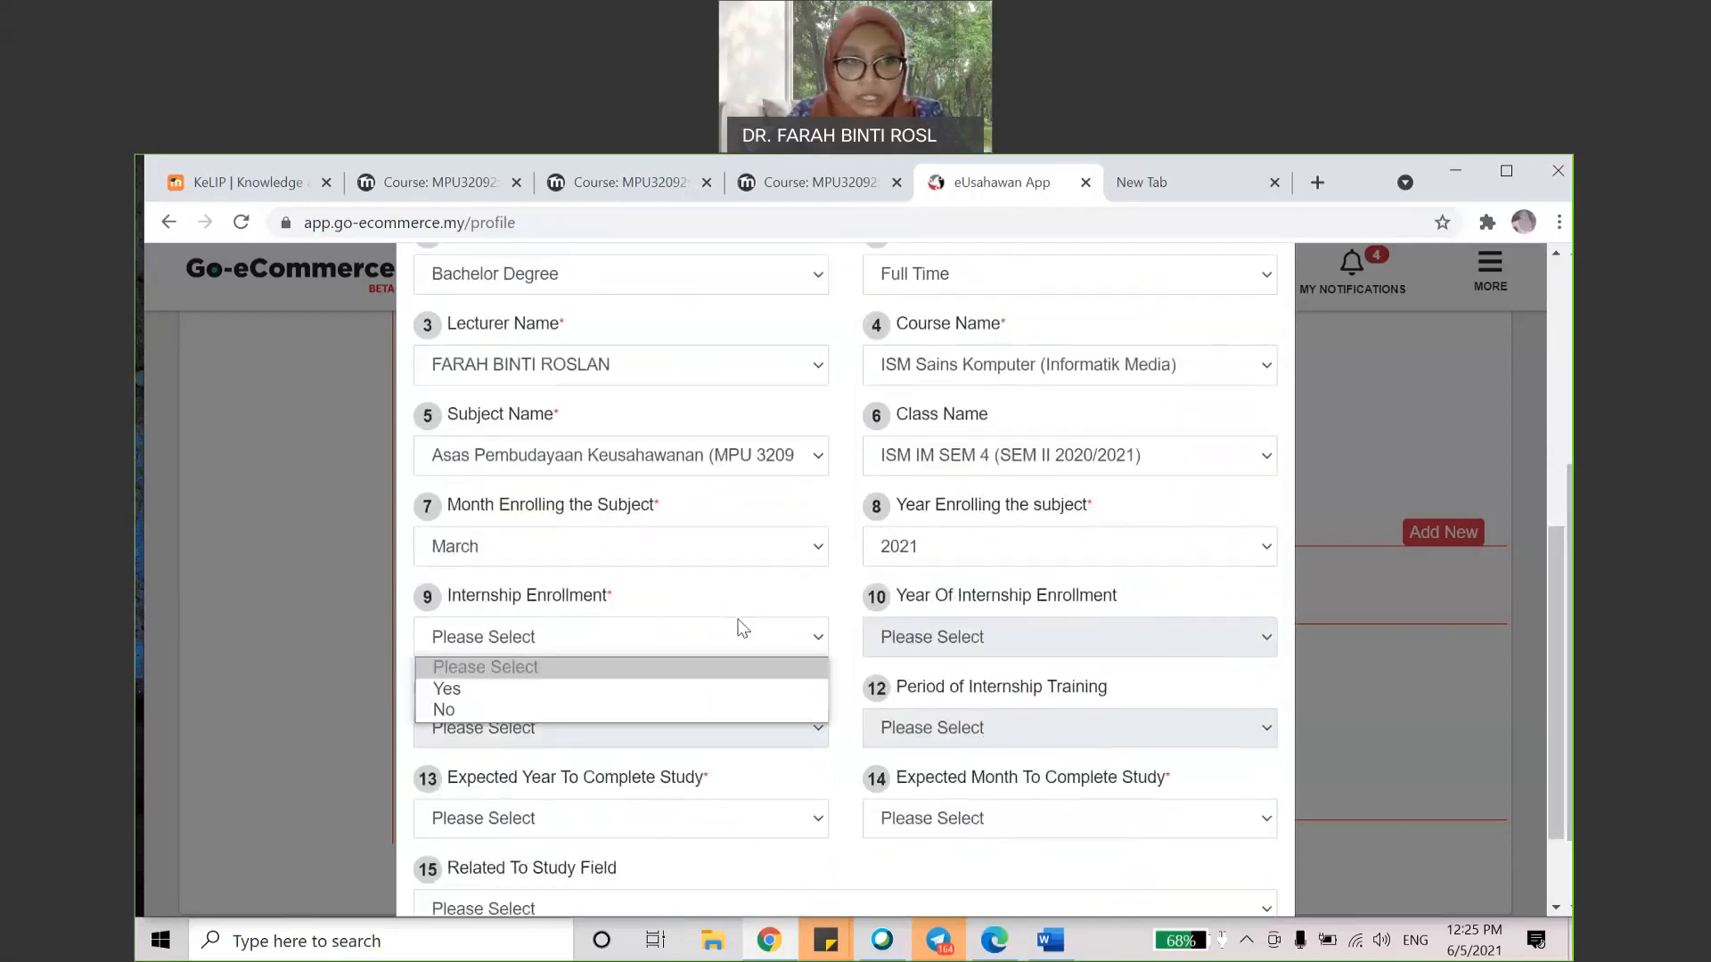
click(737, 693)
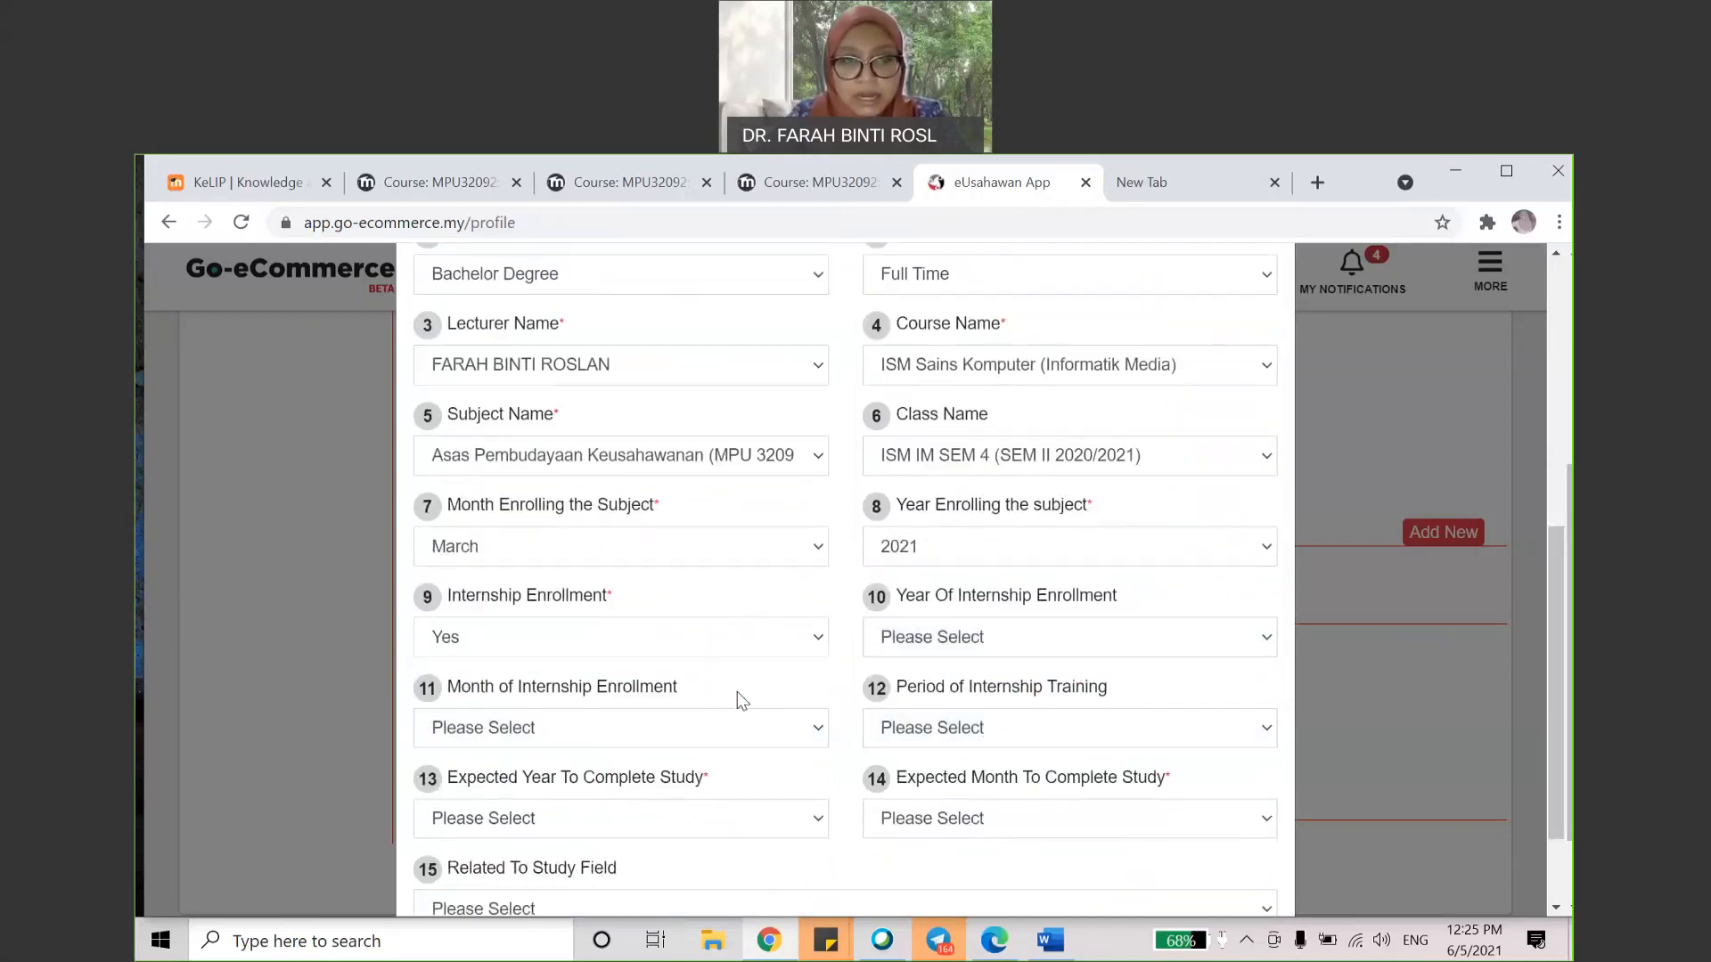
click(1018, 636)
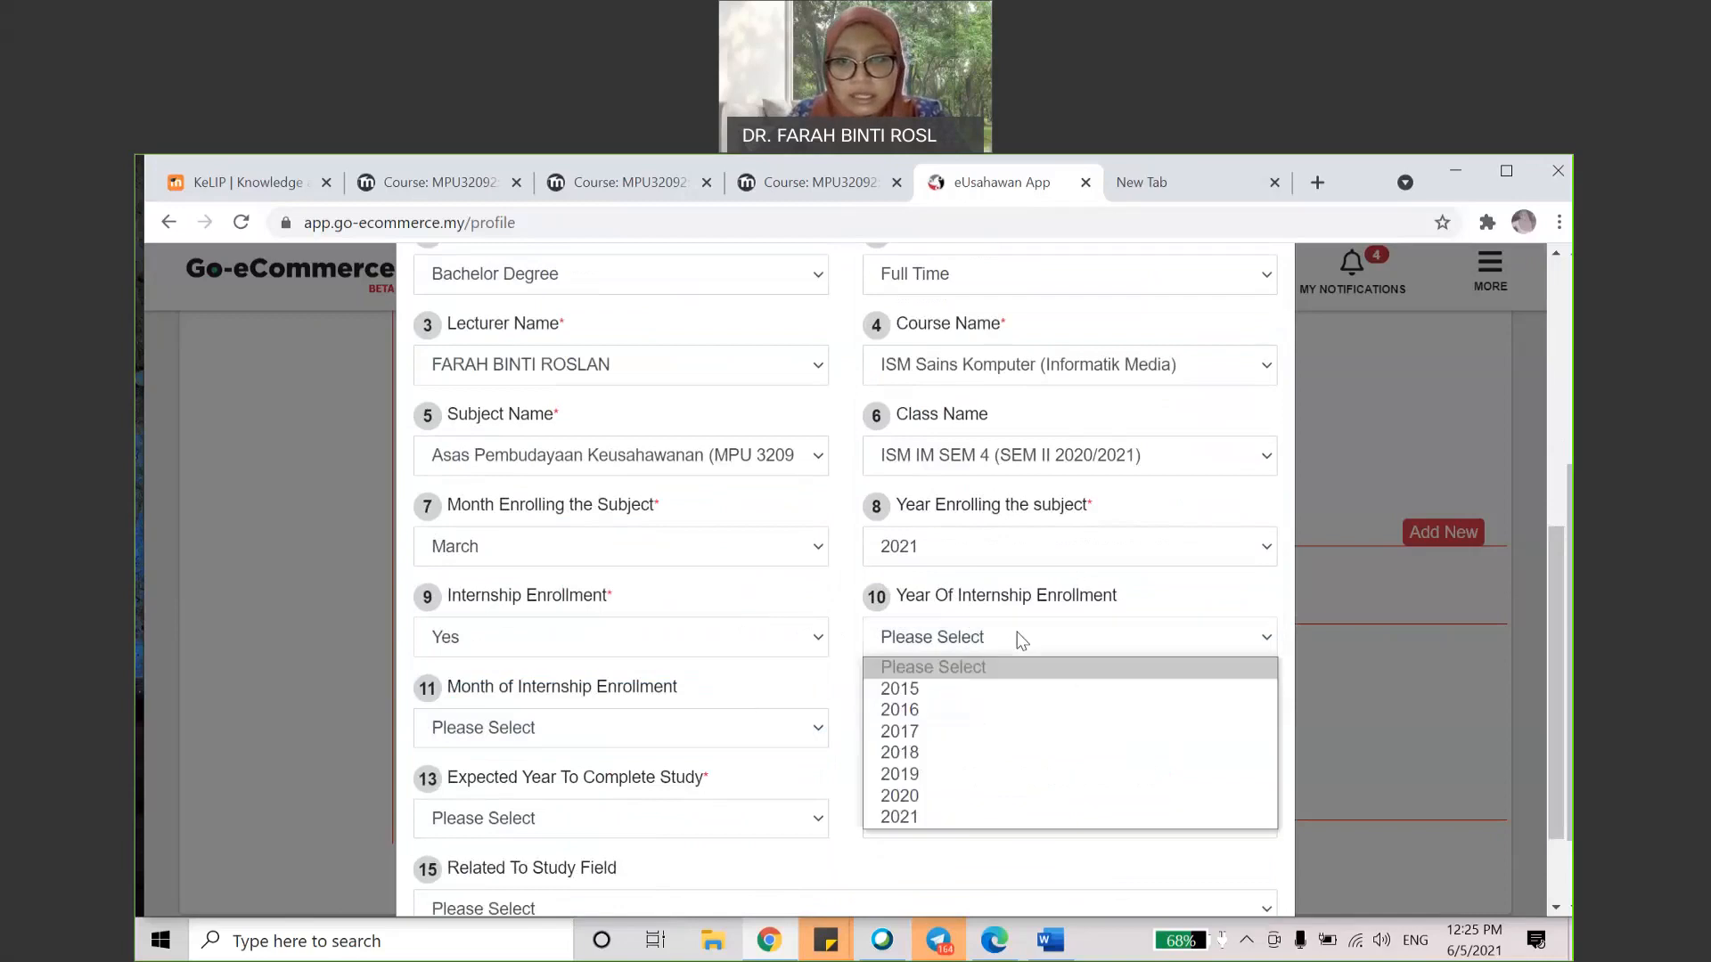
click(996, 816)
click(767, 725)
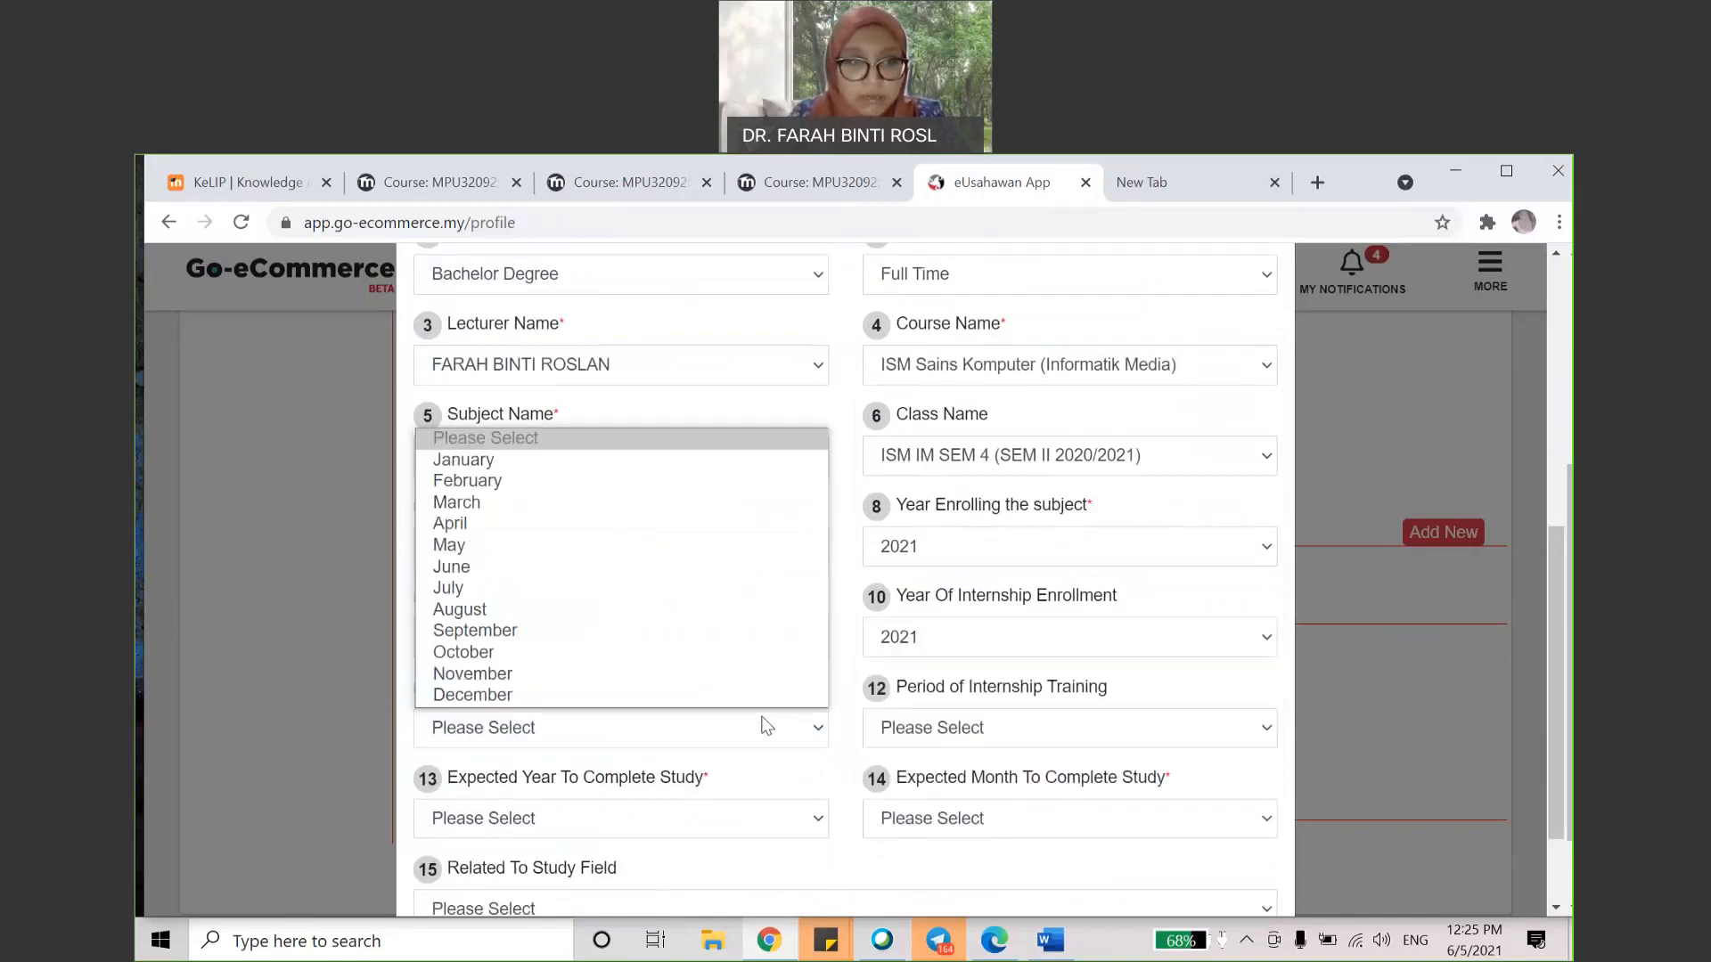
click(766, 696)
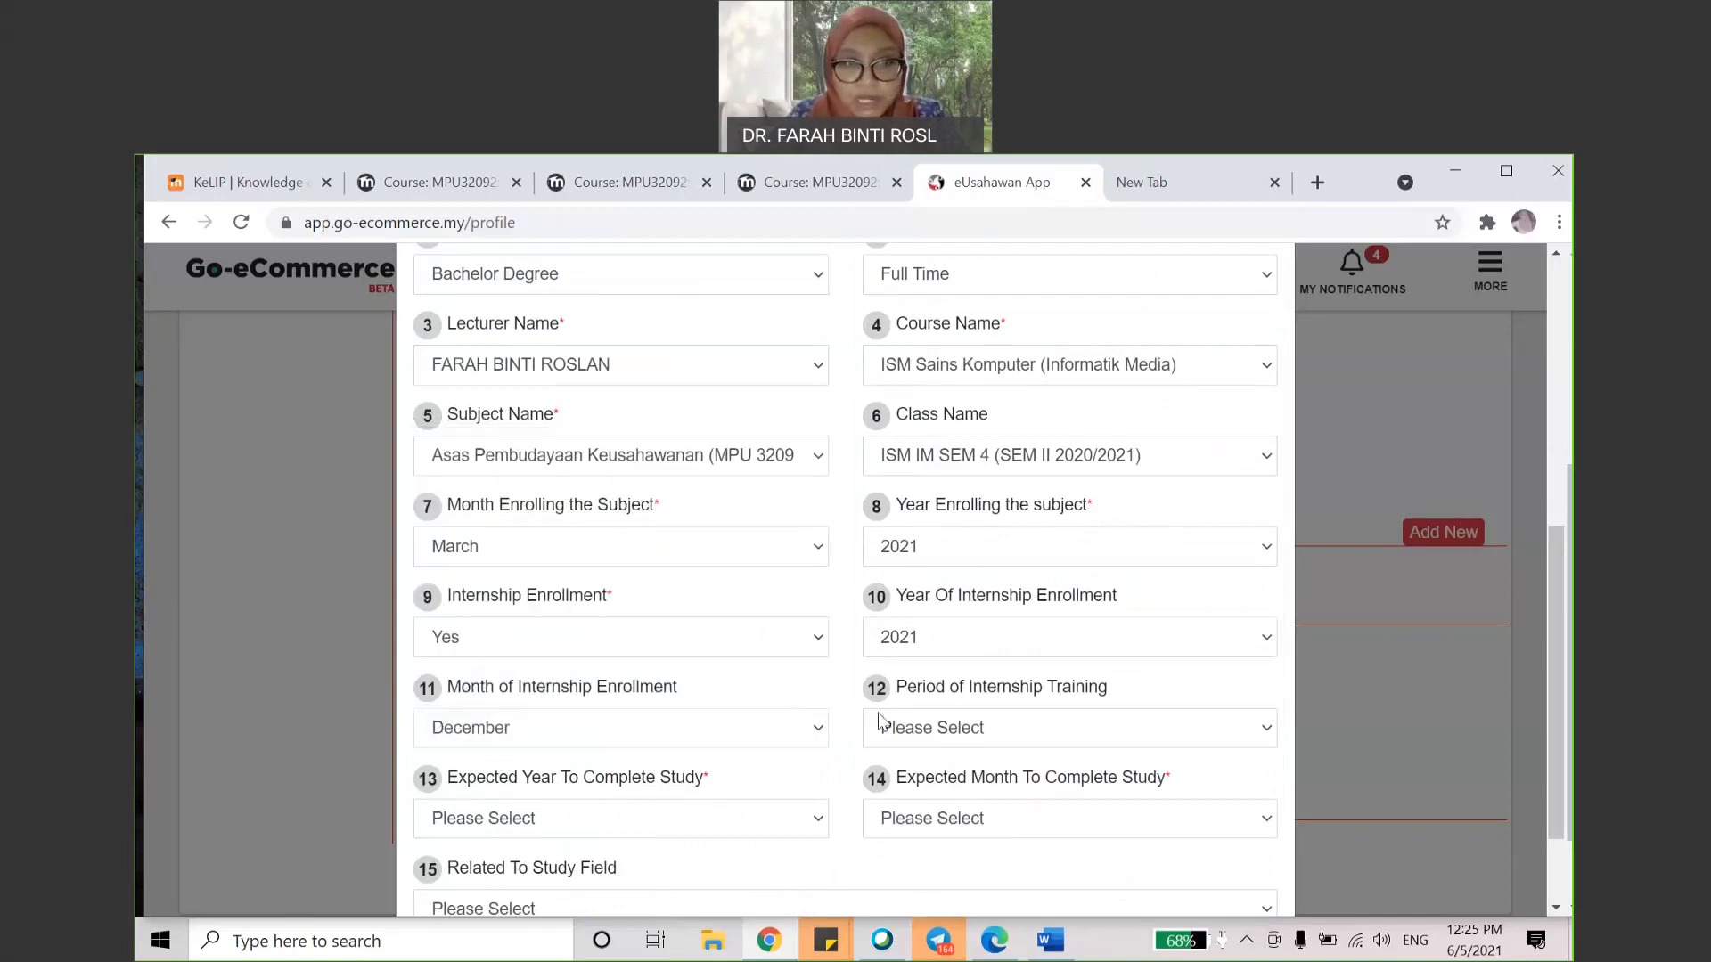
click(1009, 734)
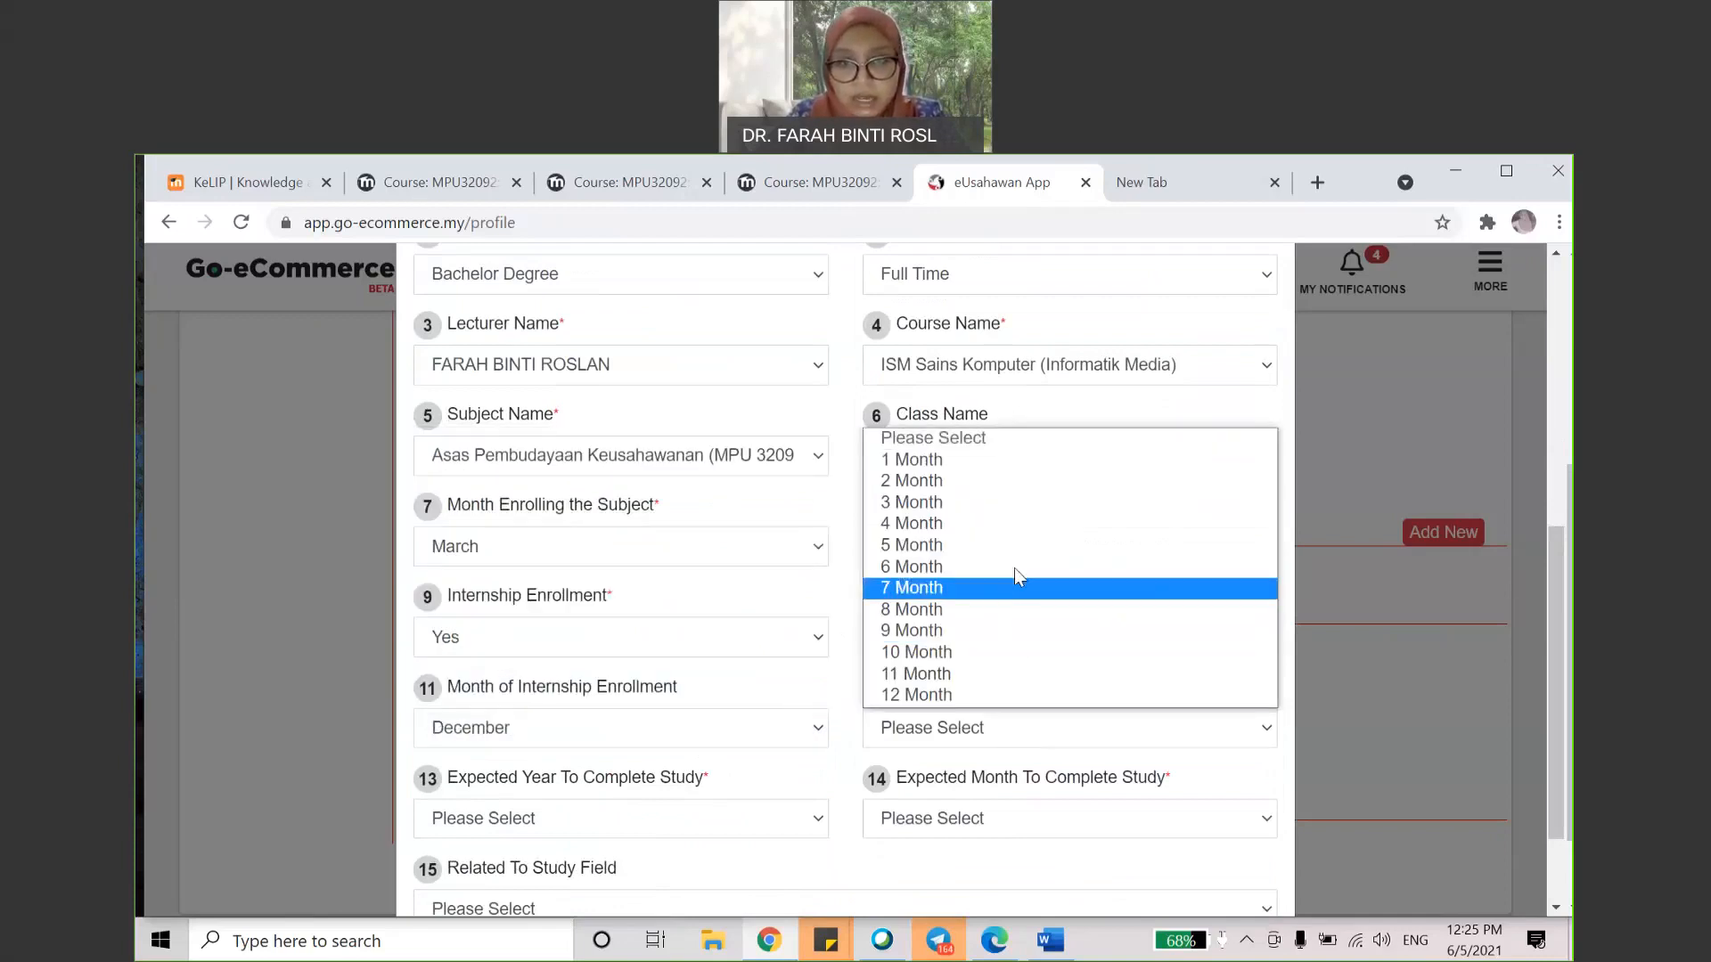
click(1049, 567)
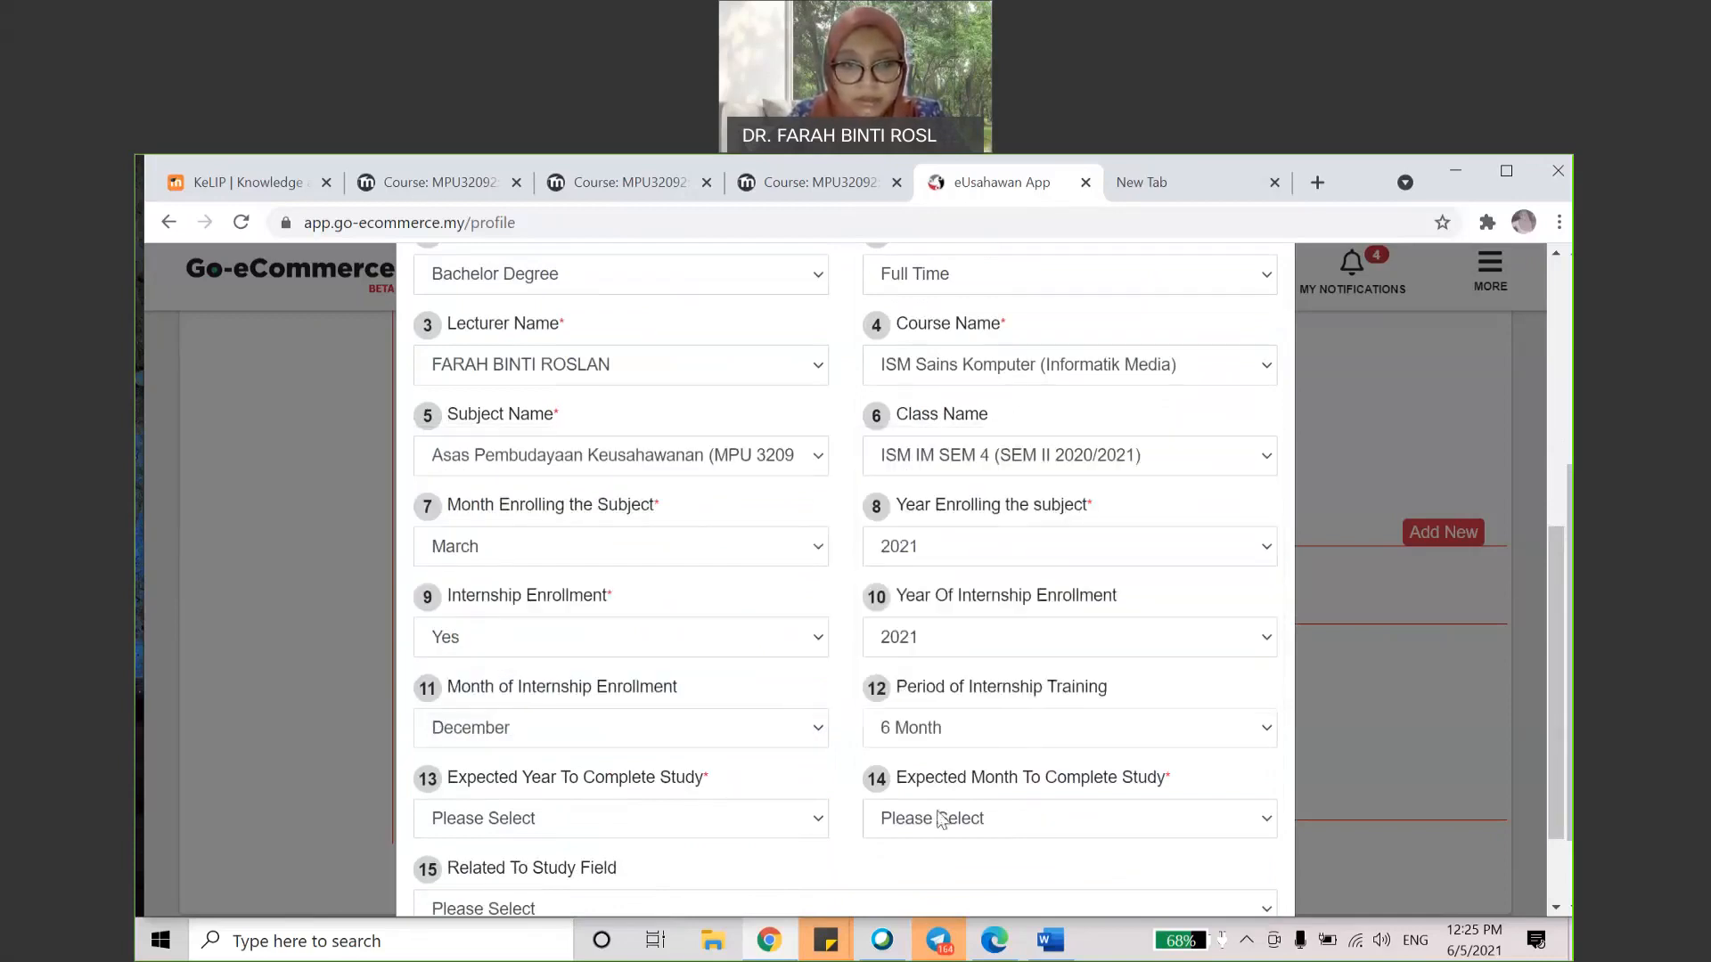
Step: Set the expected completion of study to year 2022 and month August
click(747, 820)
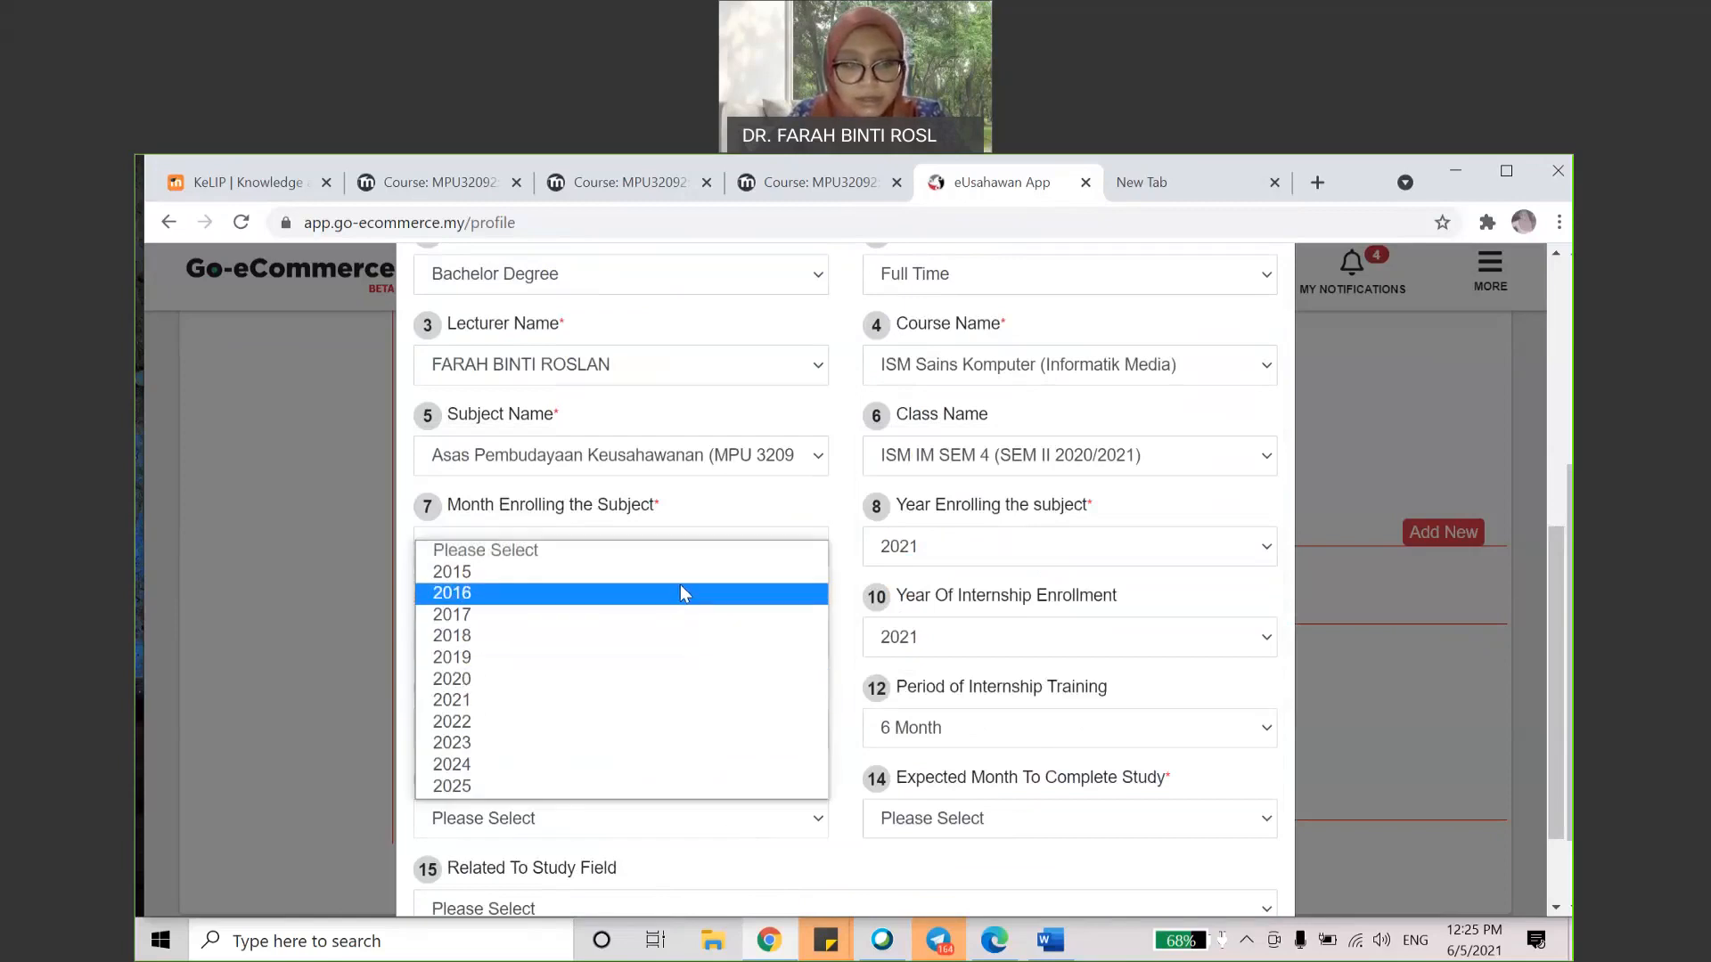
click(677, 722)
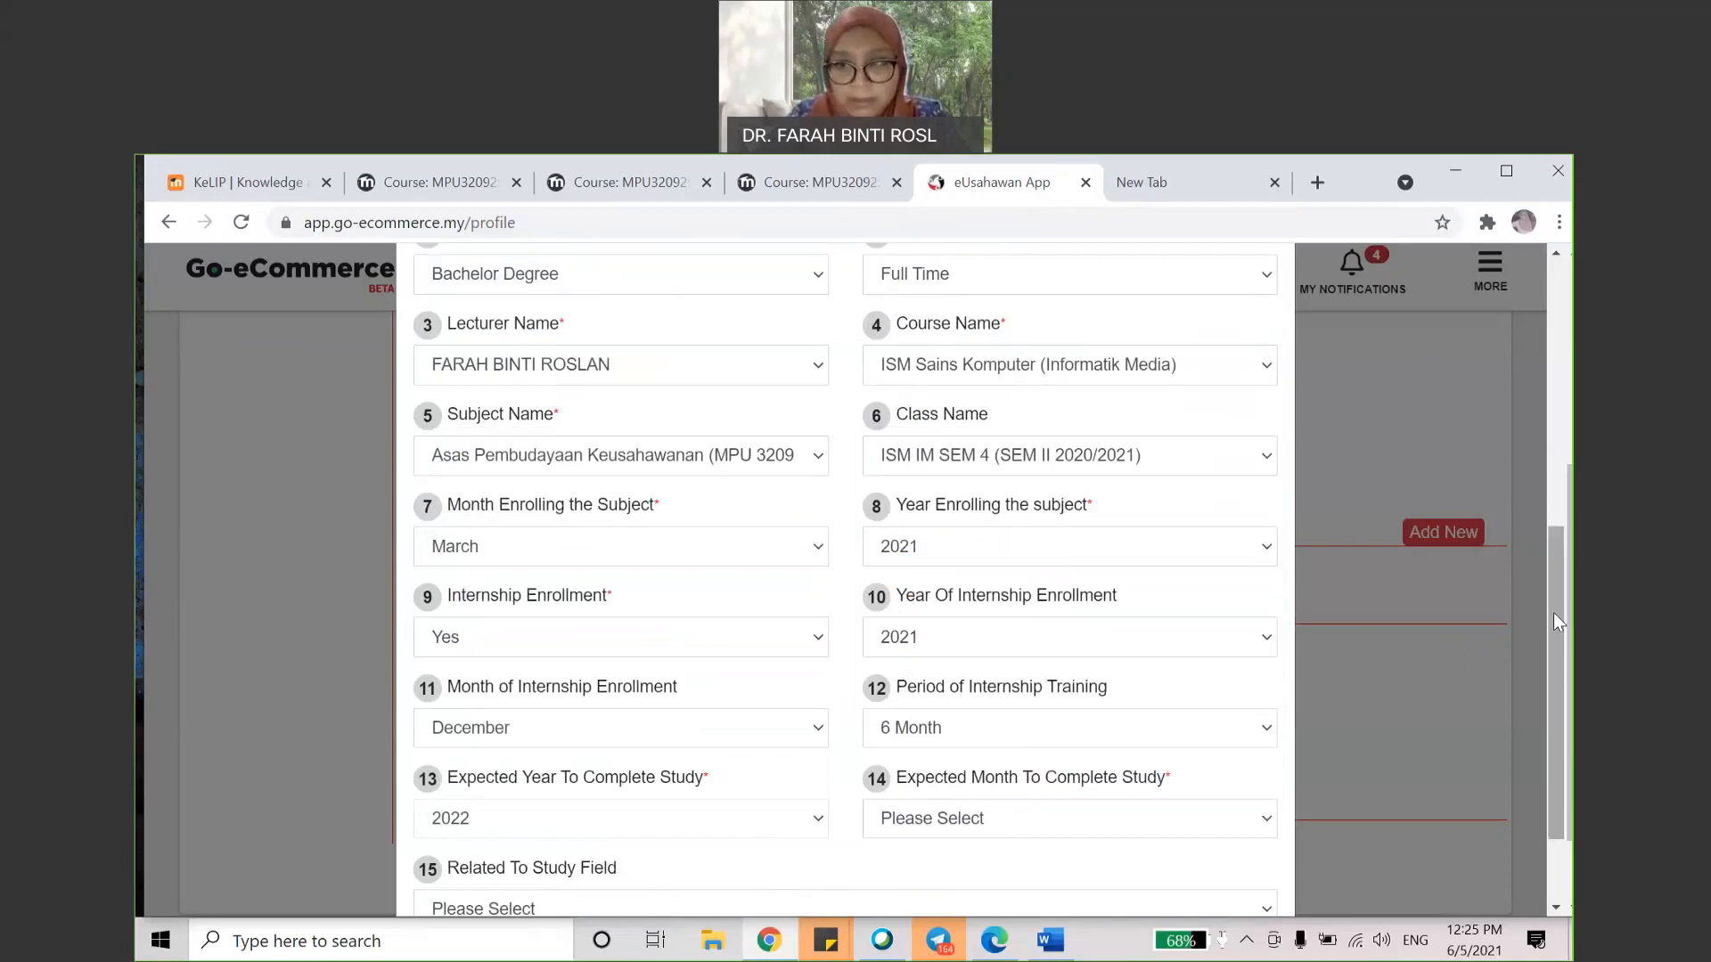
drag(1553, 612, 1553, 670)
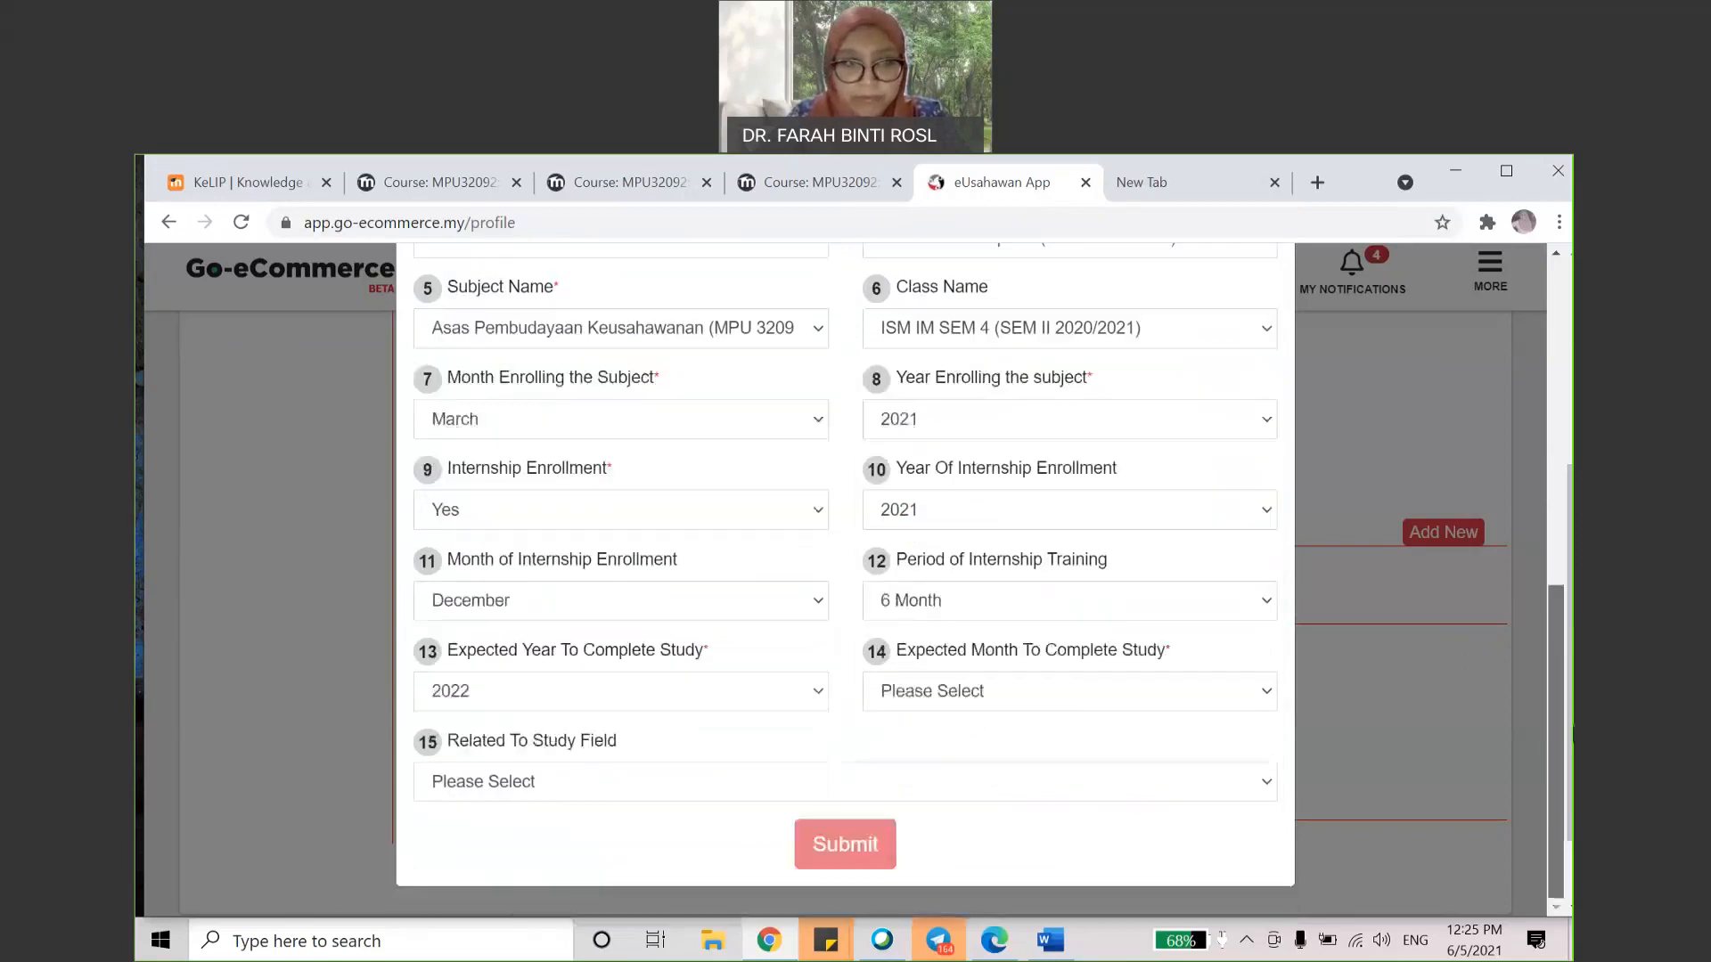
click(1025, 701)
click(1042, 572)
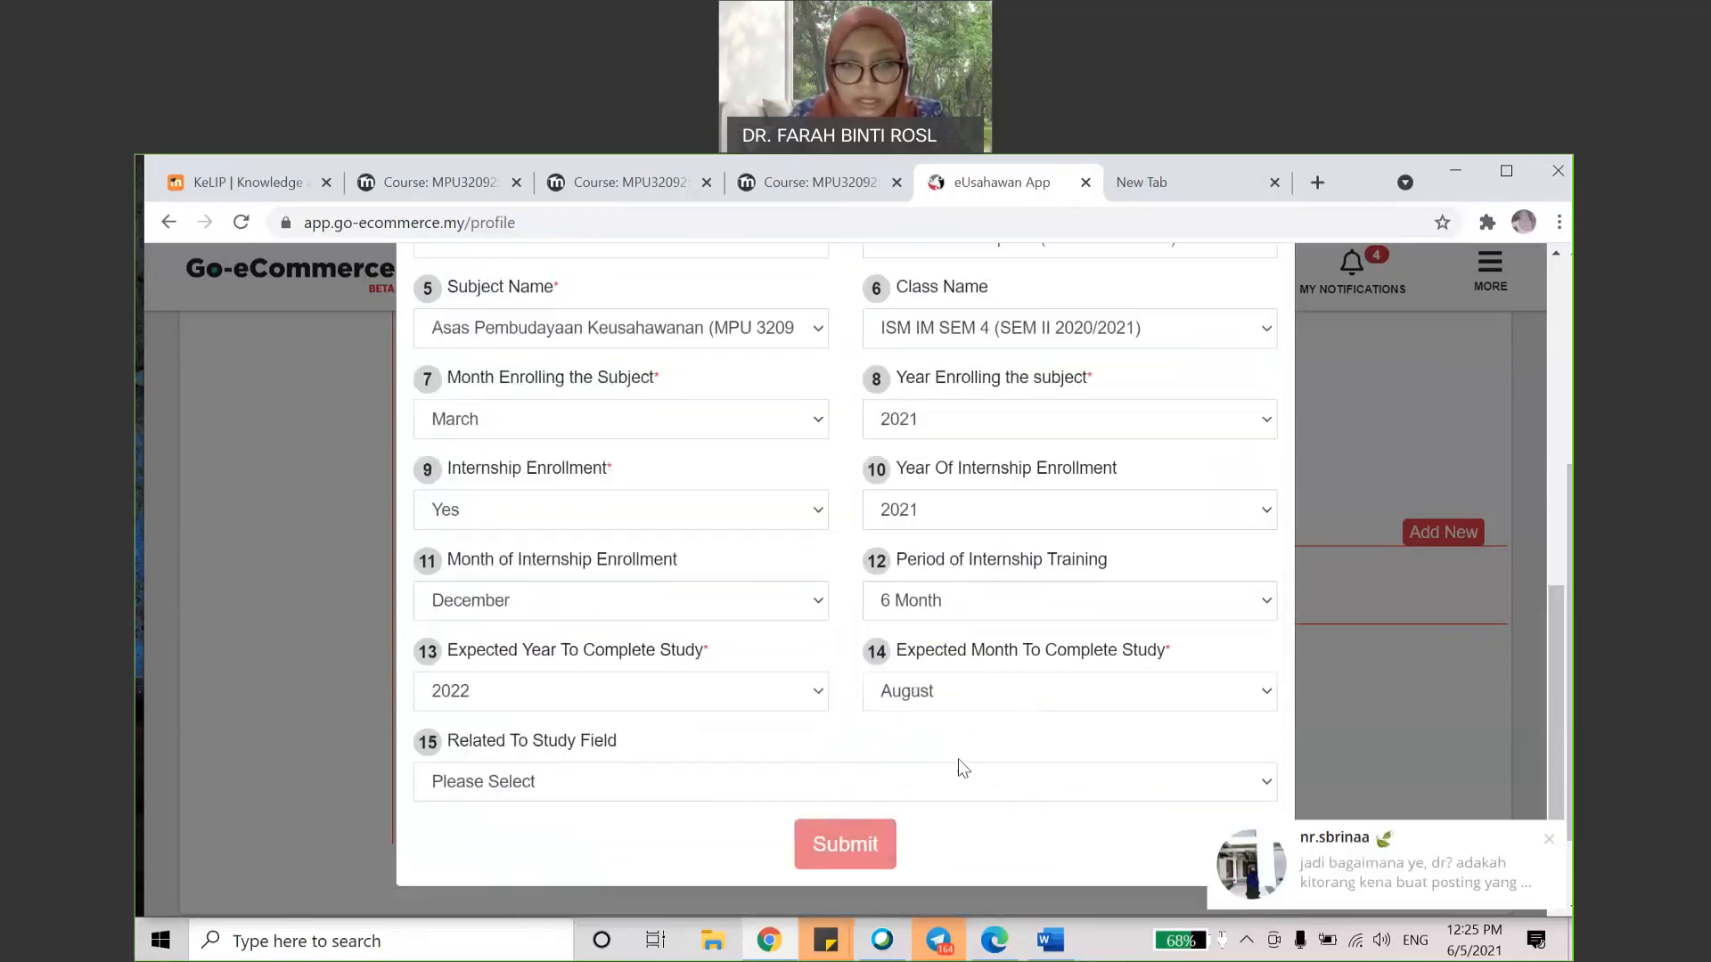
Step: Set Related To Study Field to No and submit the institution details
click(971, 782)
click(966, 855)
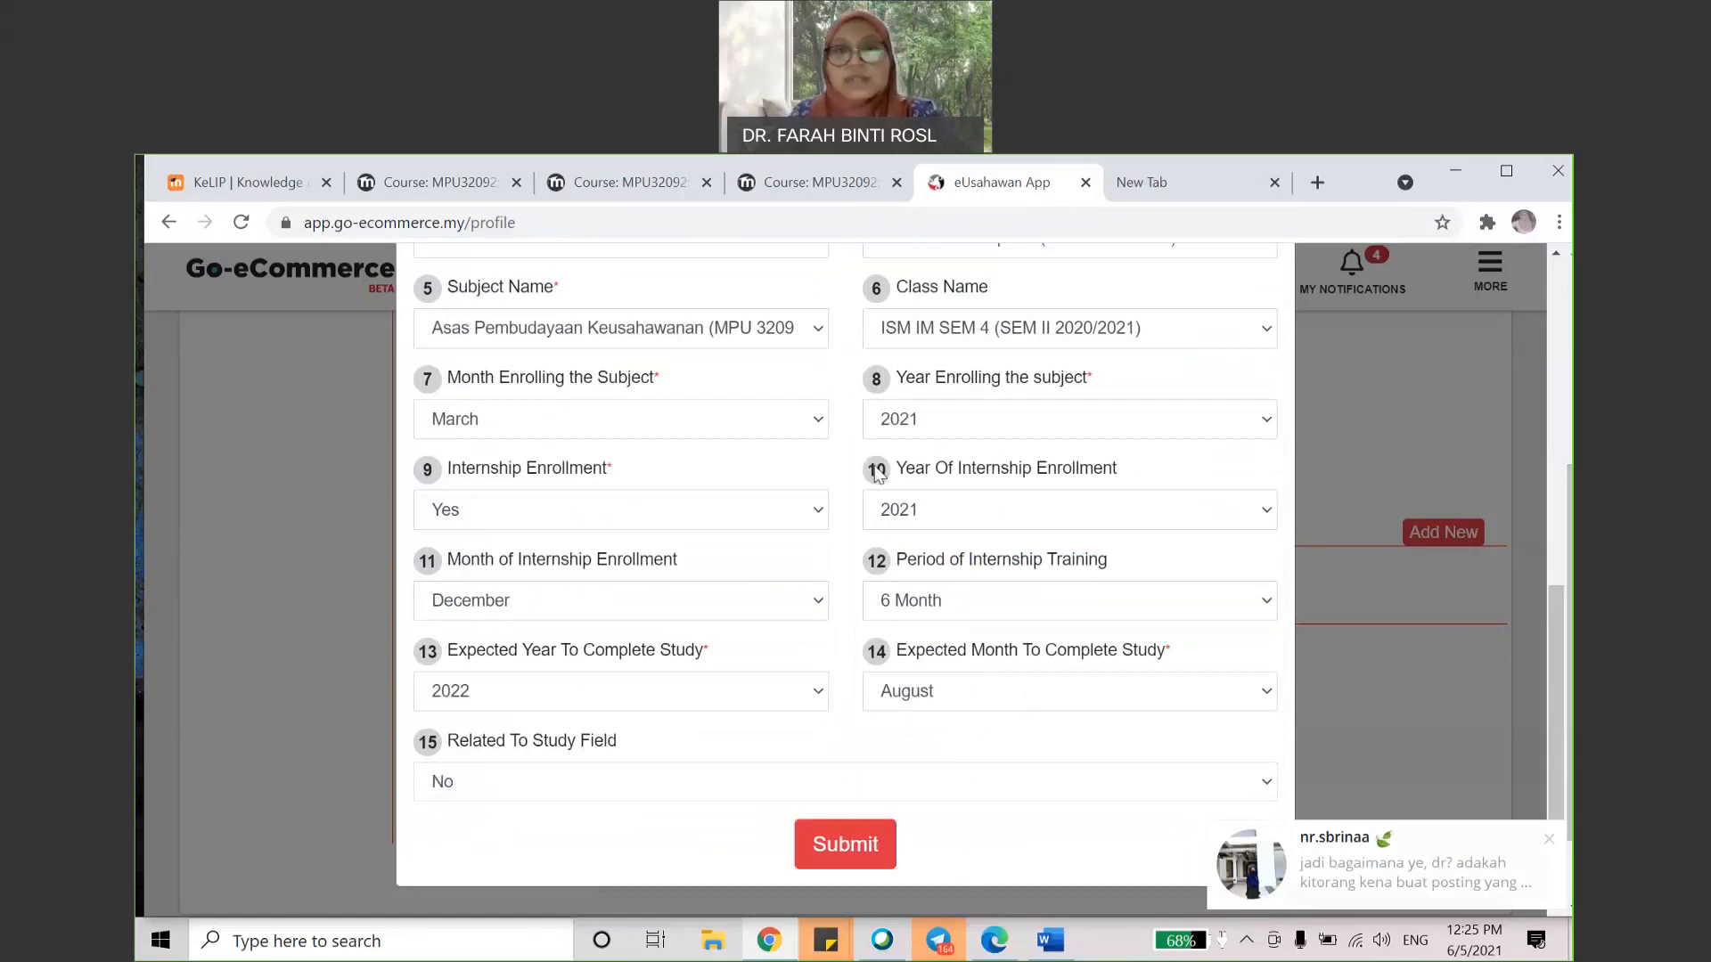
click(844, 843)
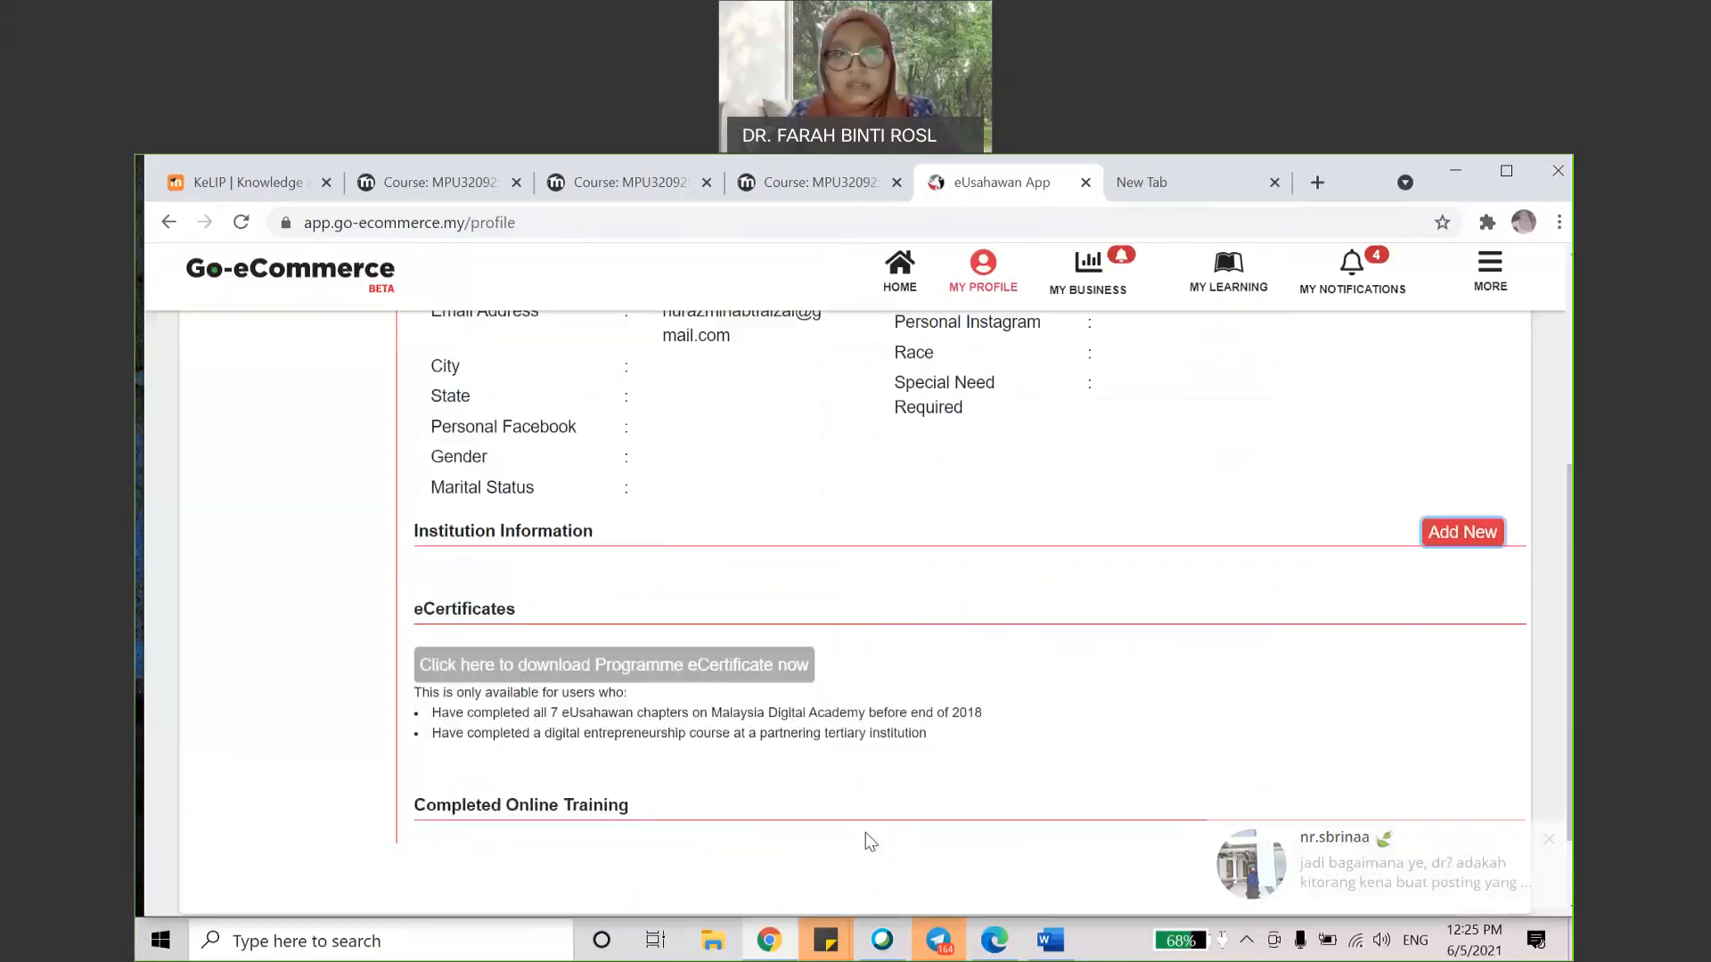
Step: Review the saved institution information on the personal profile and check the business profile details
drag(1570, 406, 1571, 702)
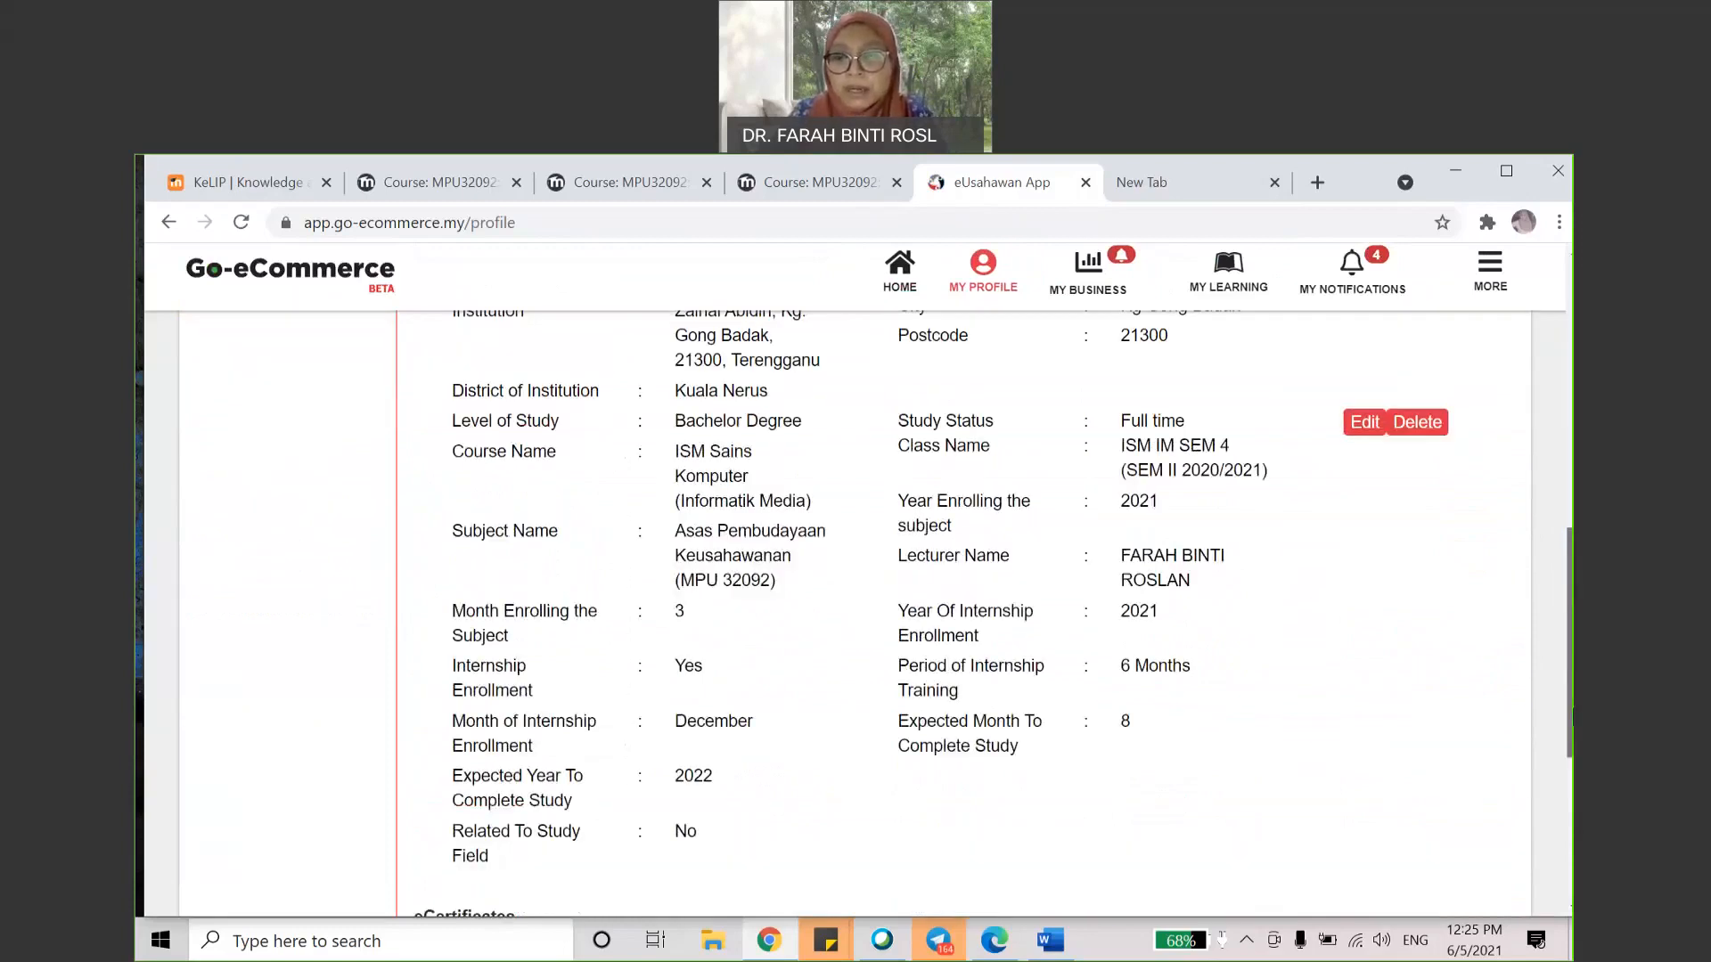
drag(1571, 702, 1571, 366)
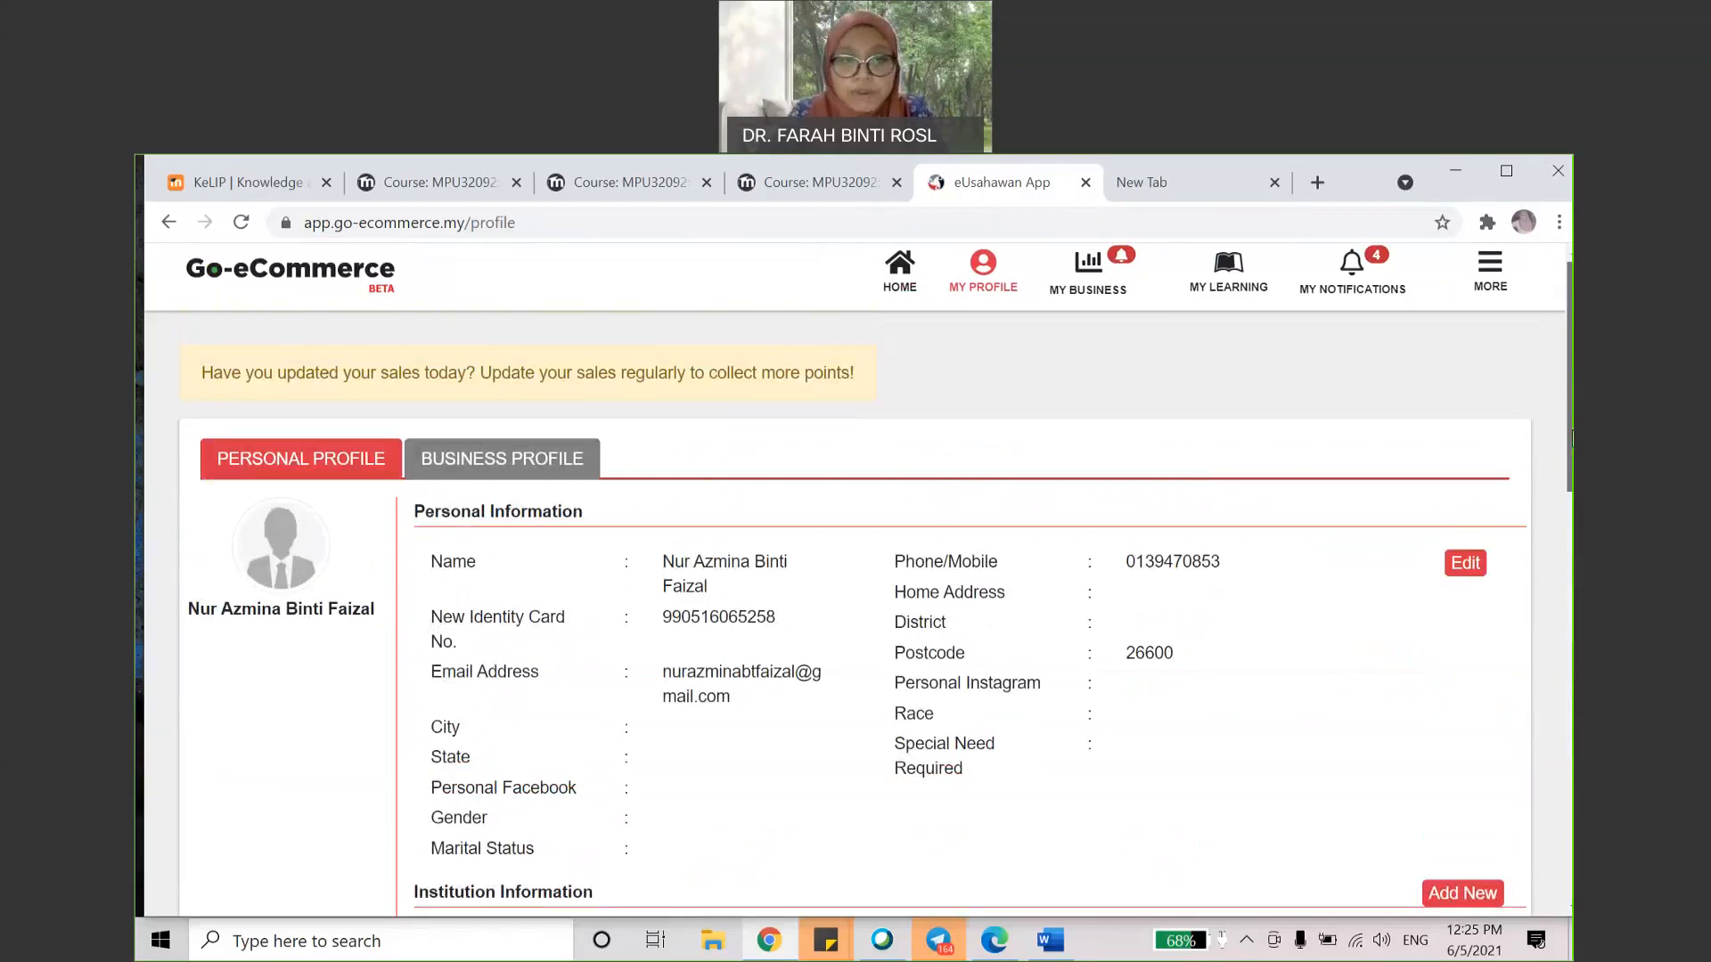
drag(1571, 437, 1570, 689)
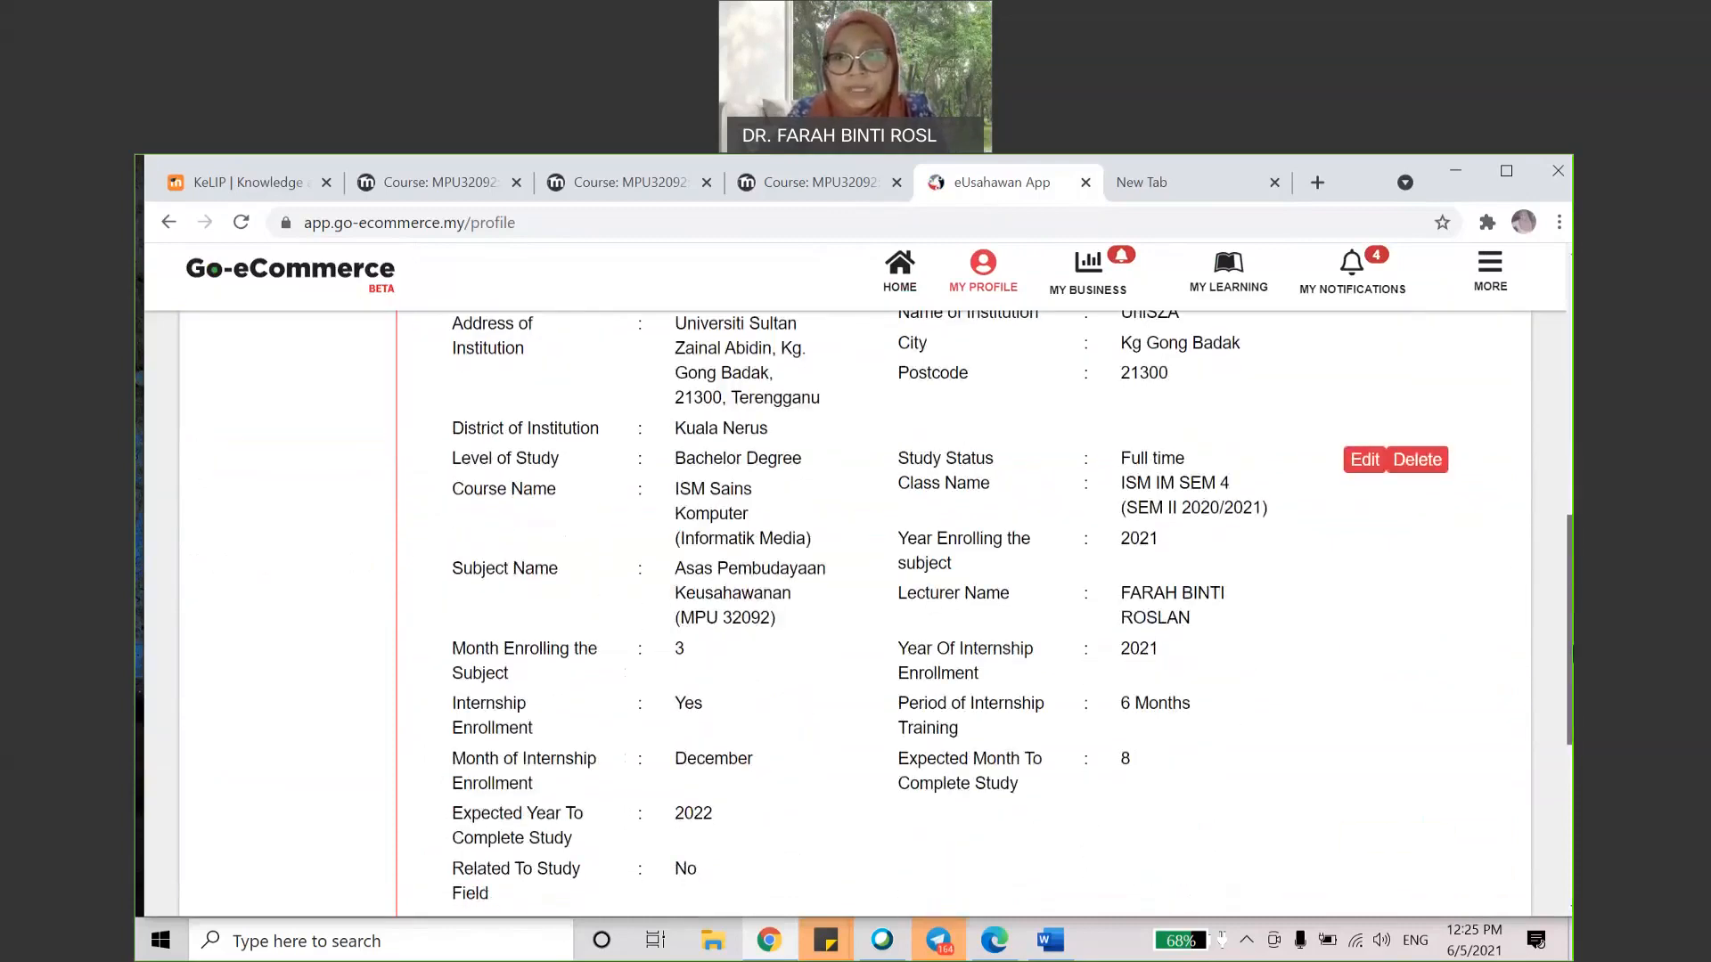
drag(1571, 655, 1571, 610)
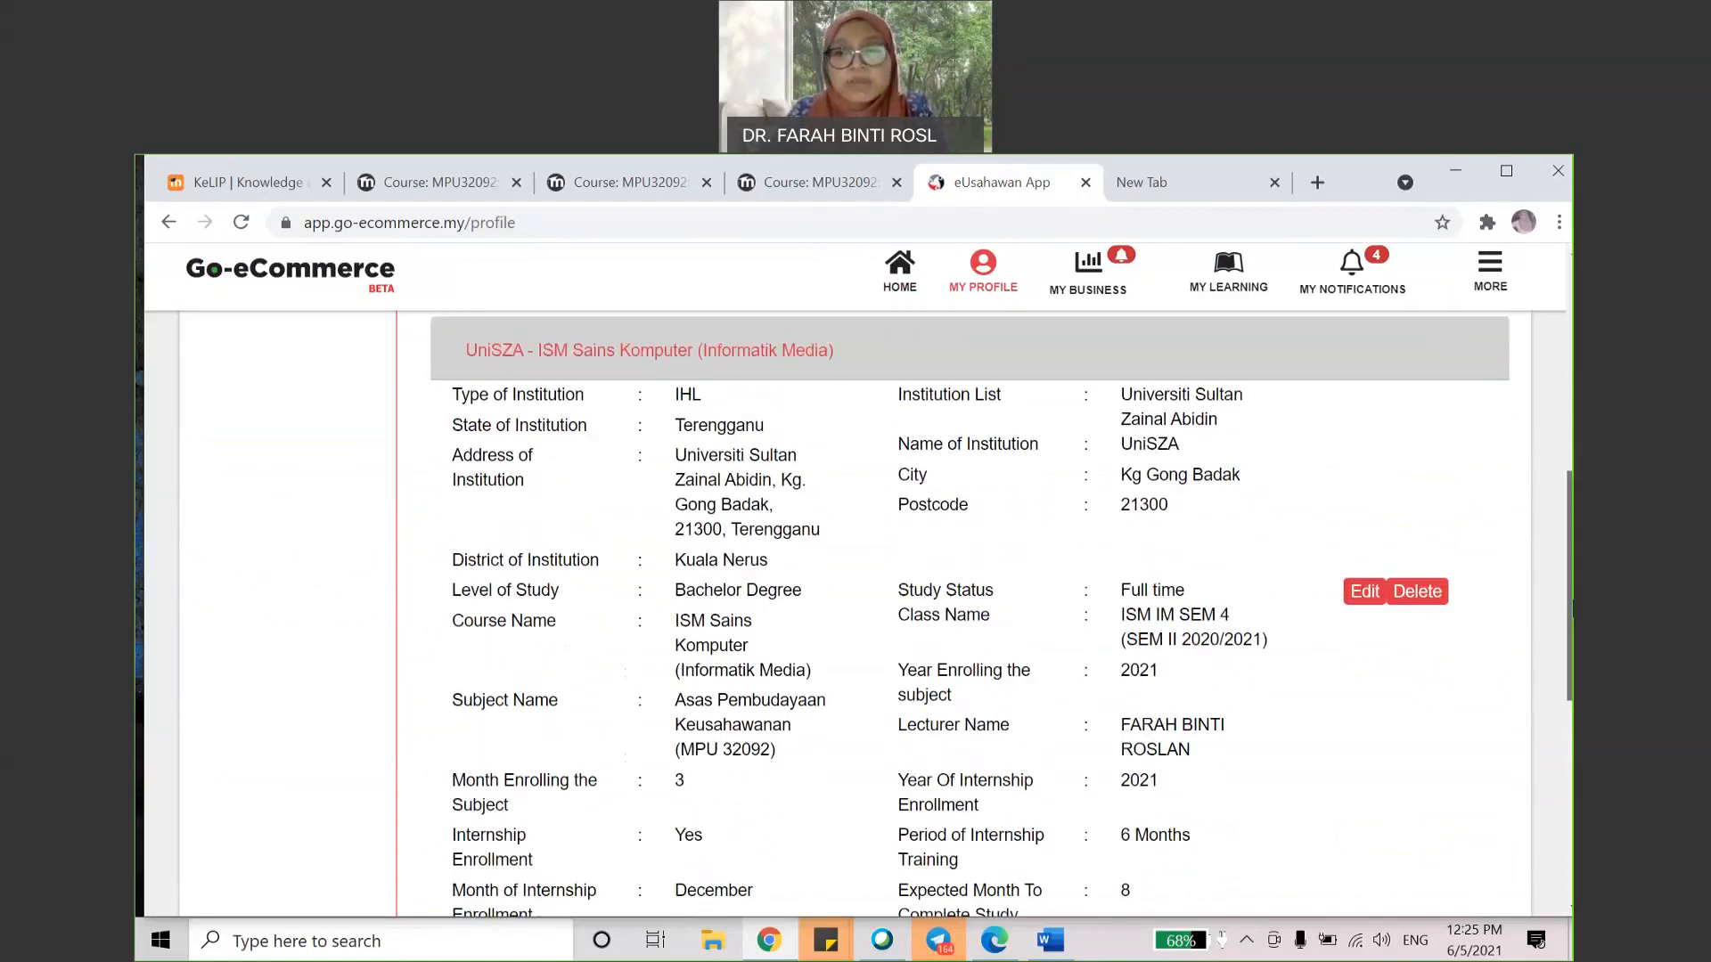
drag(1570, 610, 1571, 401)
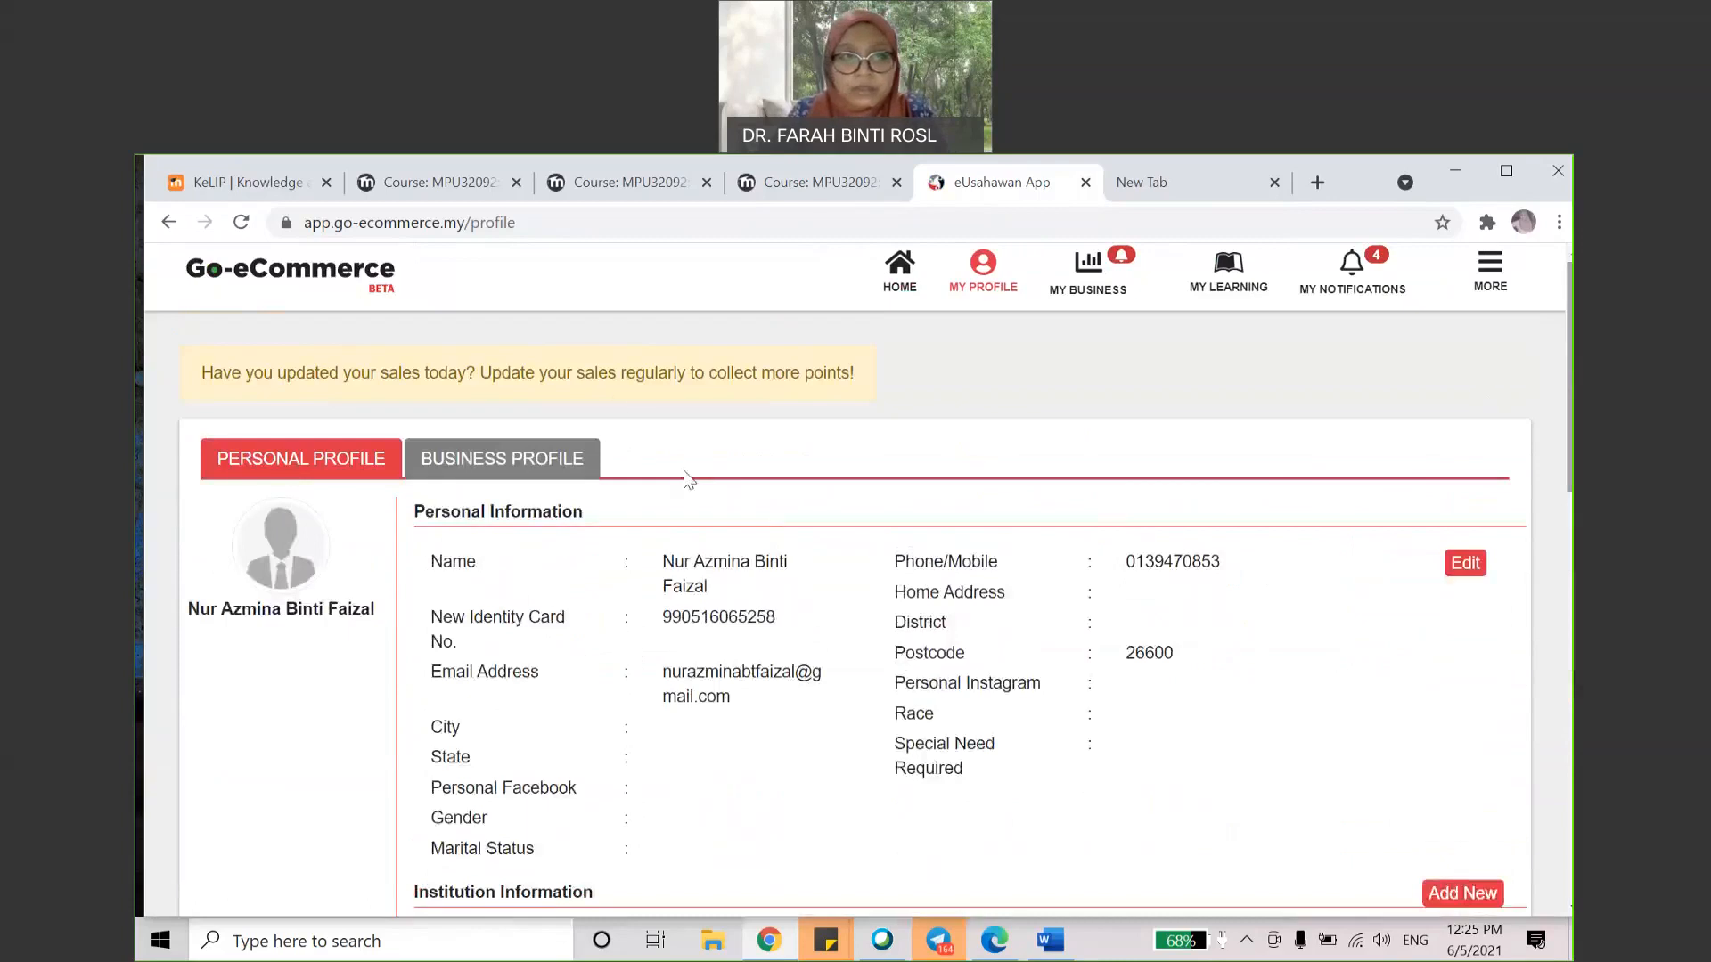
click(504, 480)
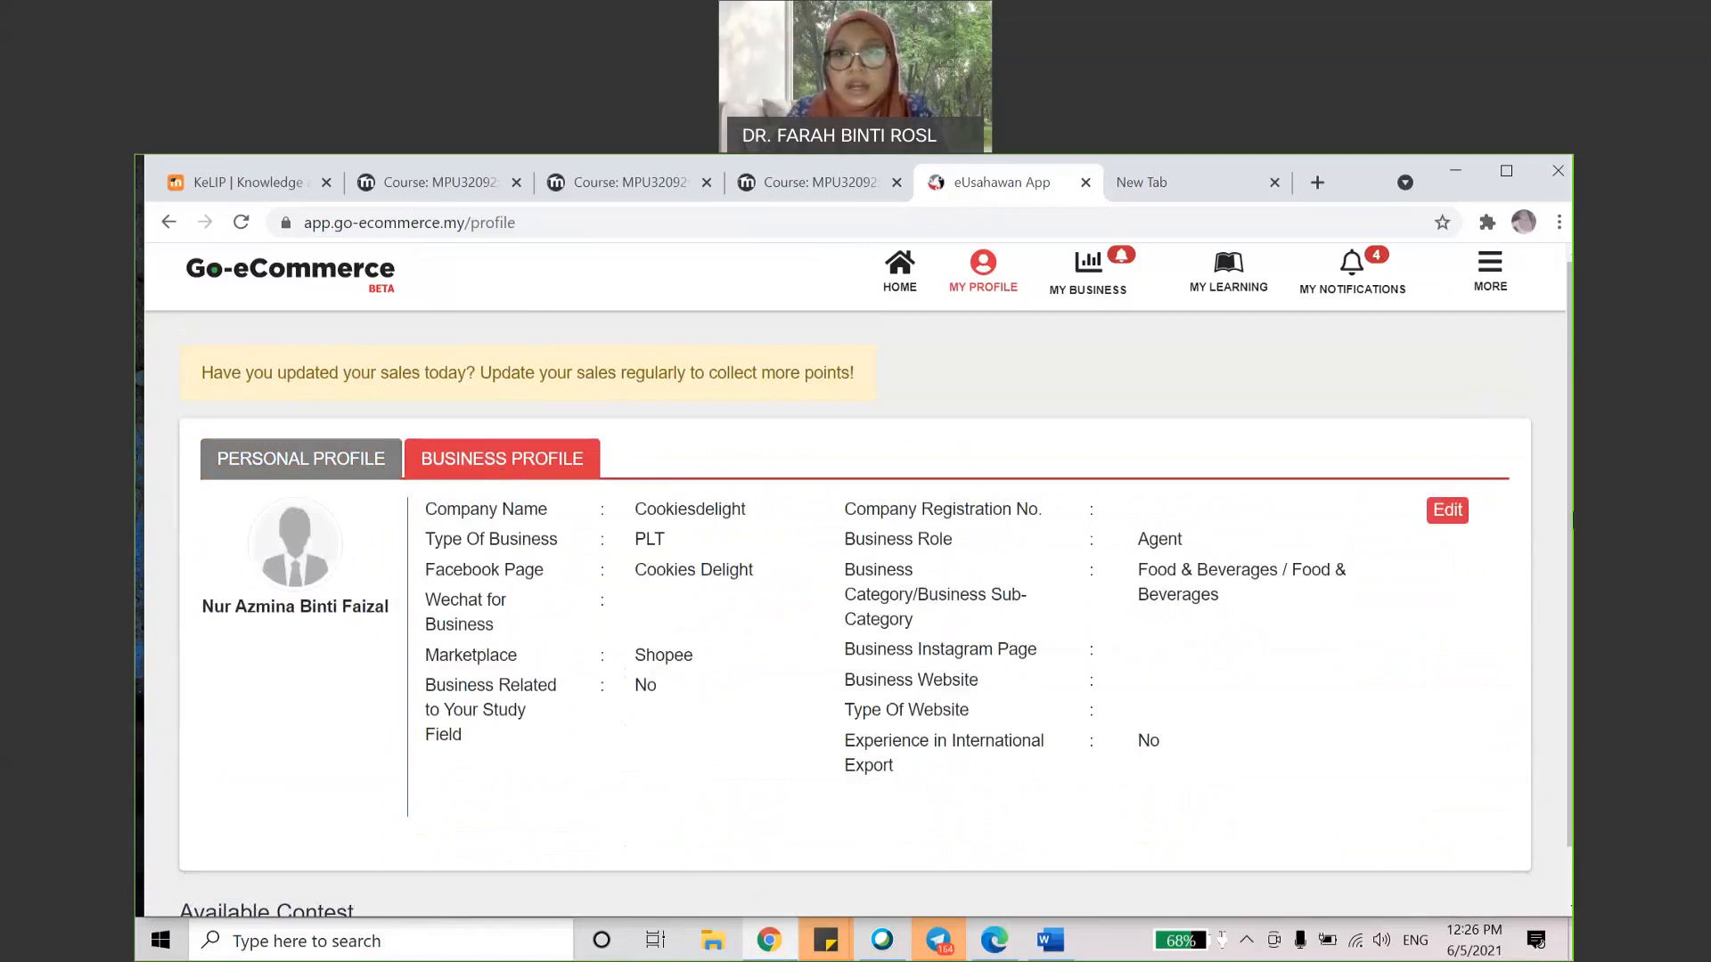
Step: In the business section's Add Sales form, set the date to 05/05/2021 and the amount to 30
click(1116, 305)
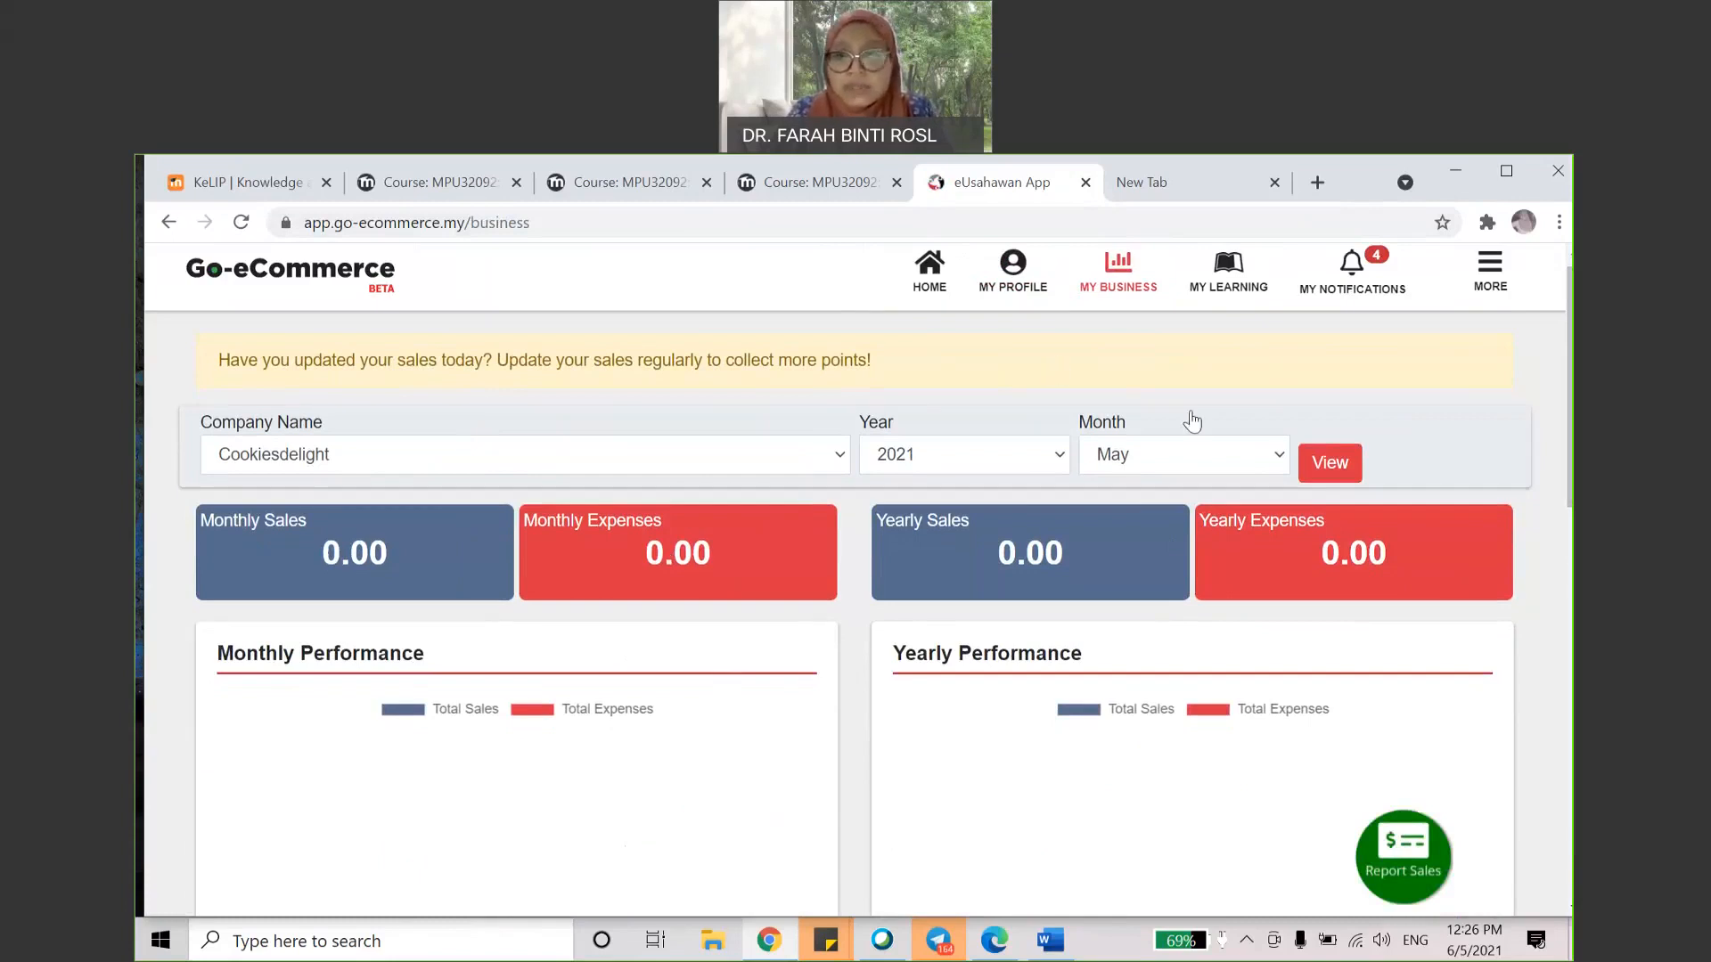
scroll(855, 614, down, 5)
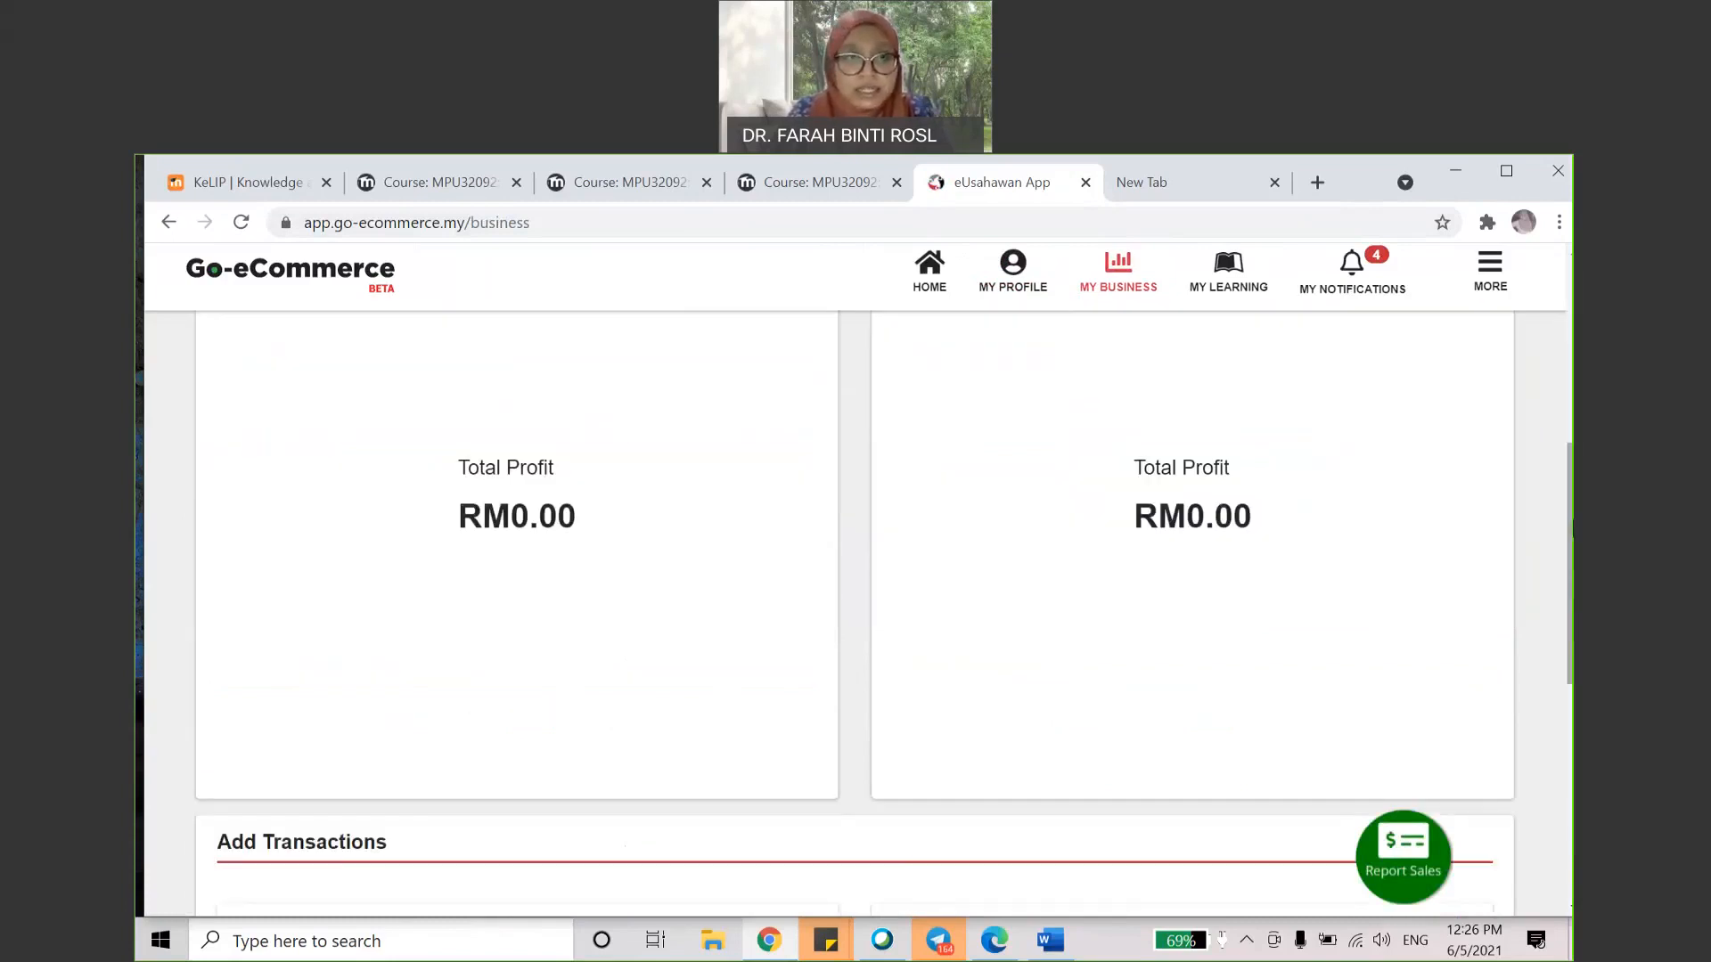
scroll(1287, 353, up, 6)
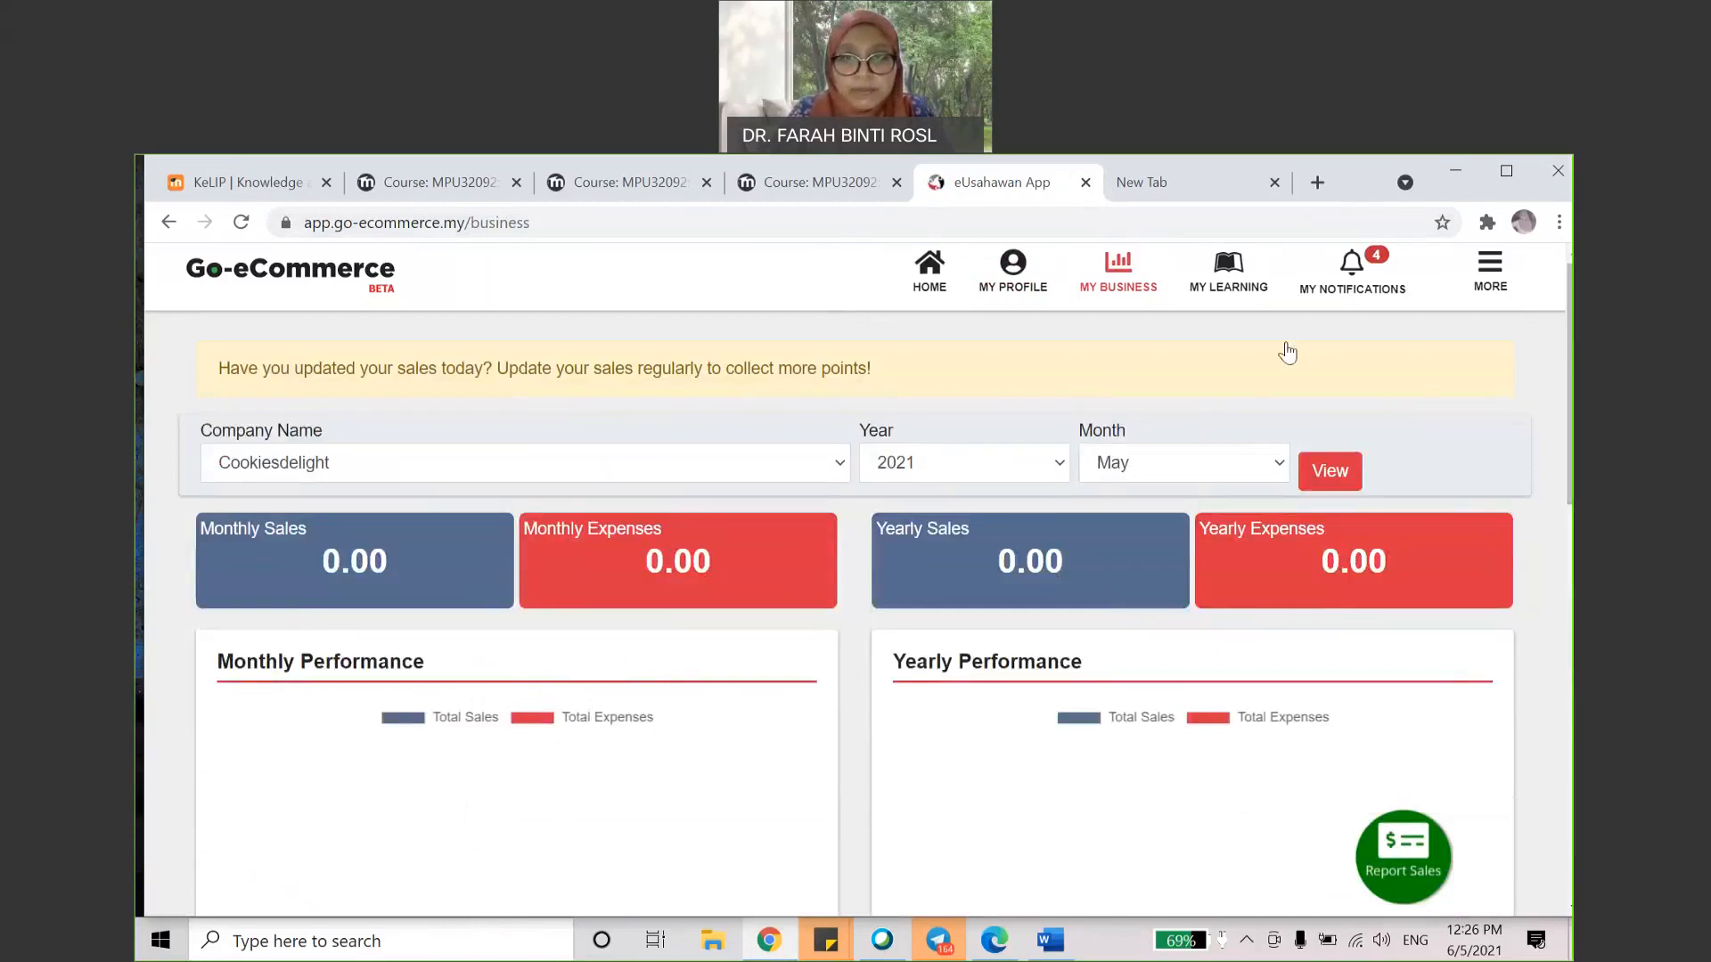
scroll(1286, 353, down, 8)
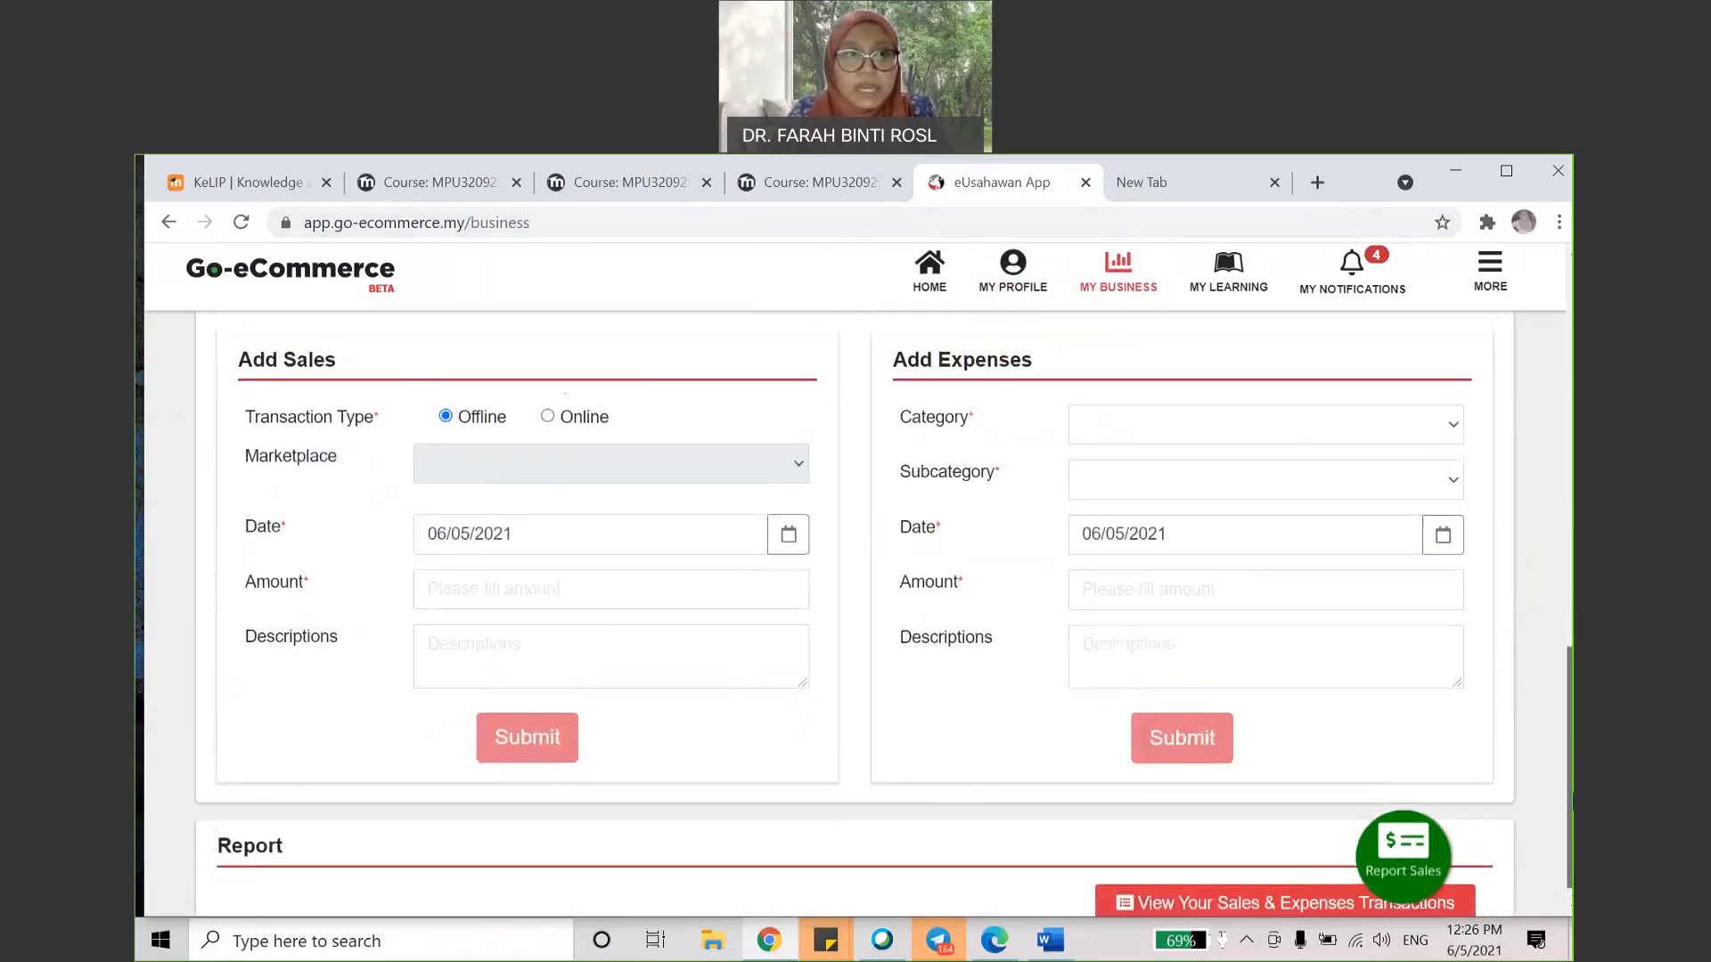
scroll(855, 615, up, 1)
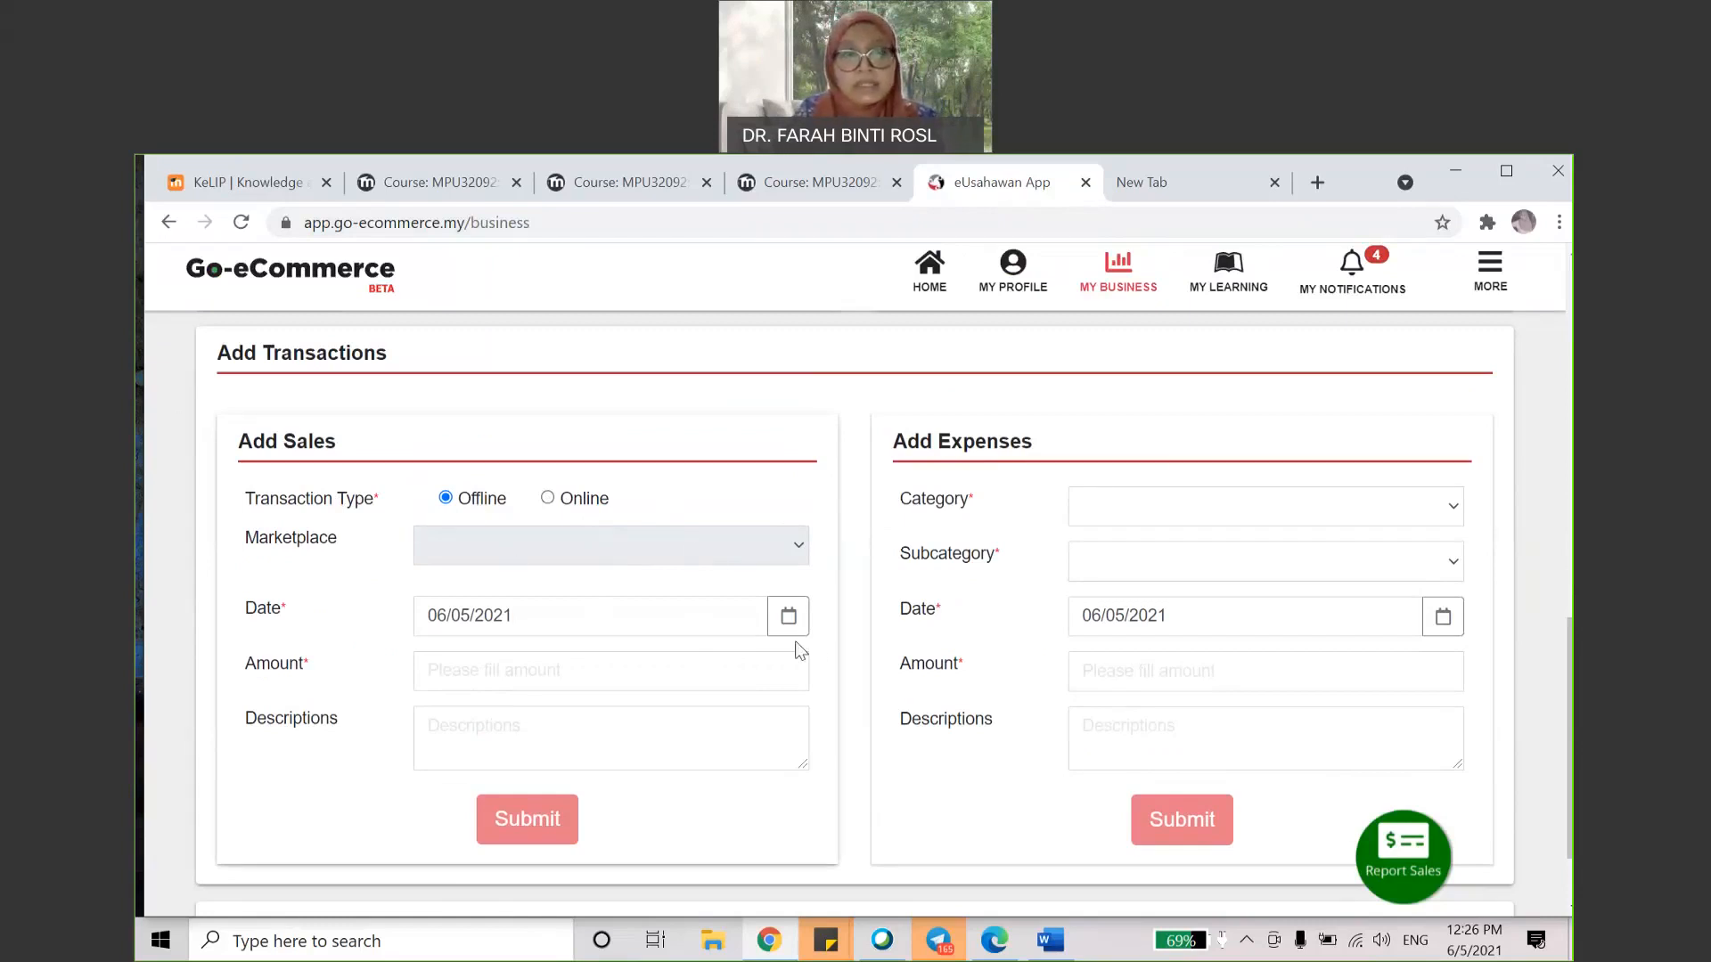
click(788, 616)
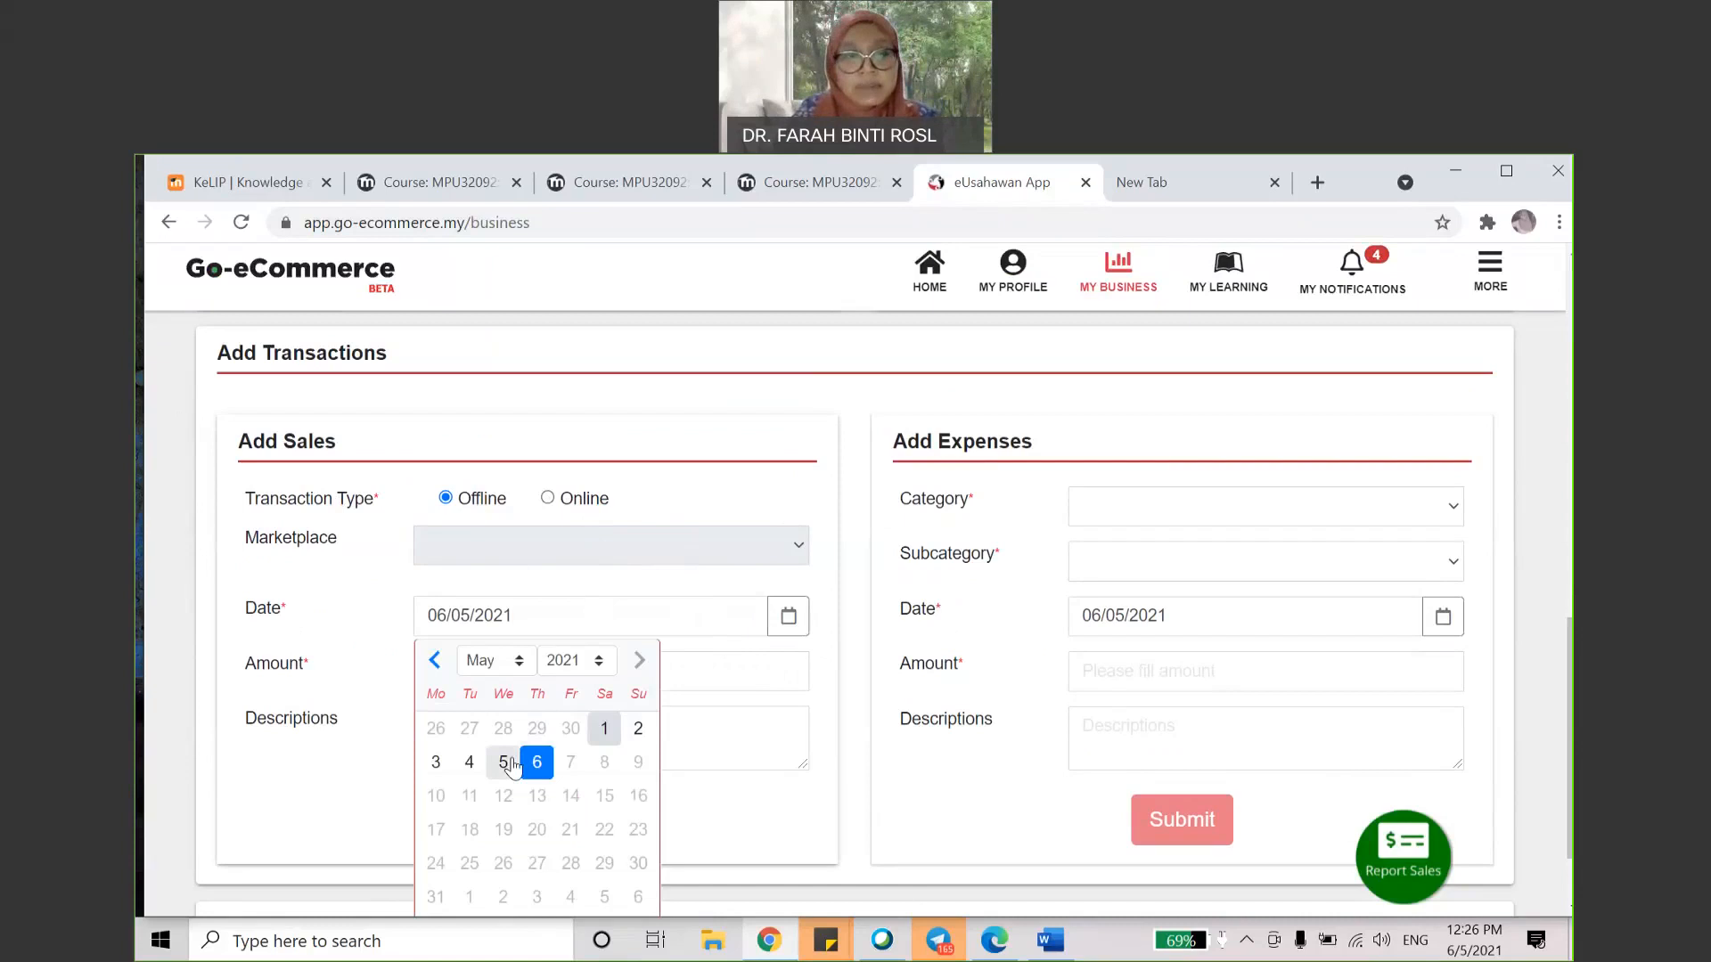
click(504, 760)
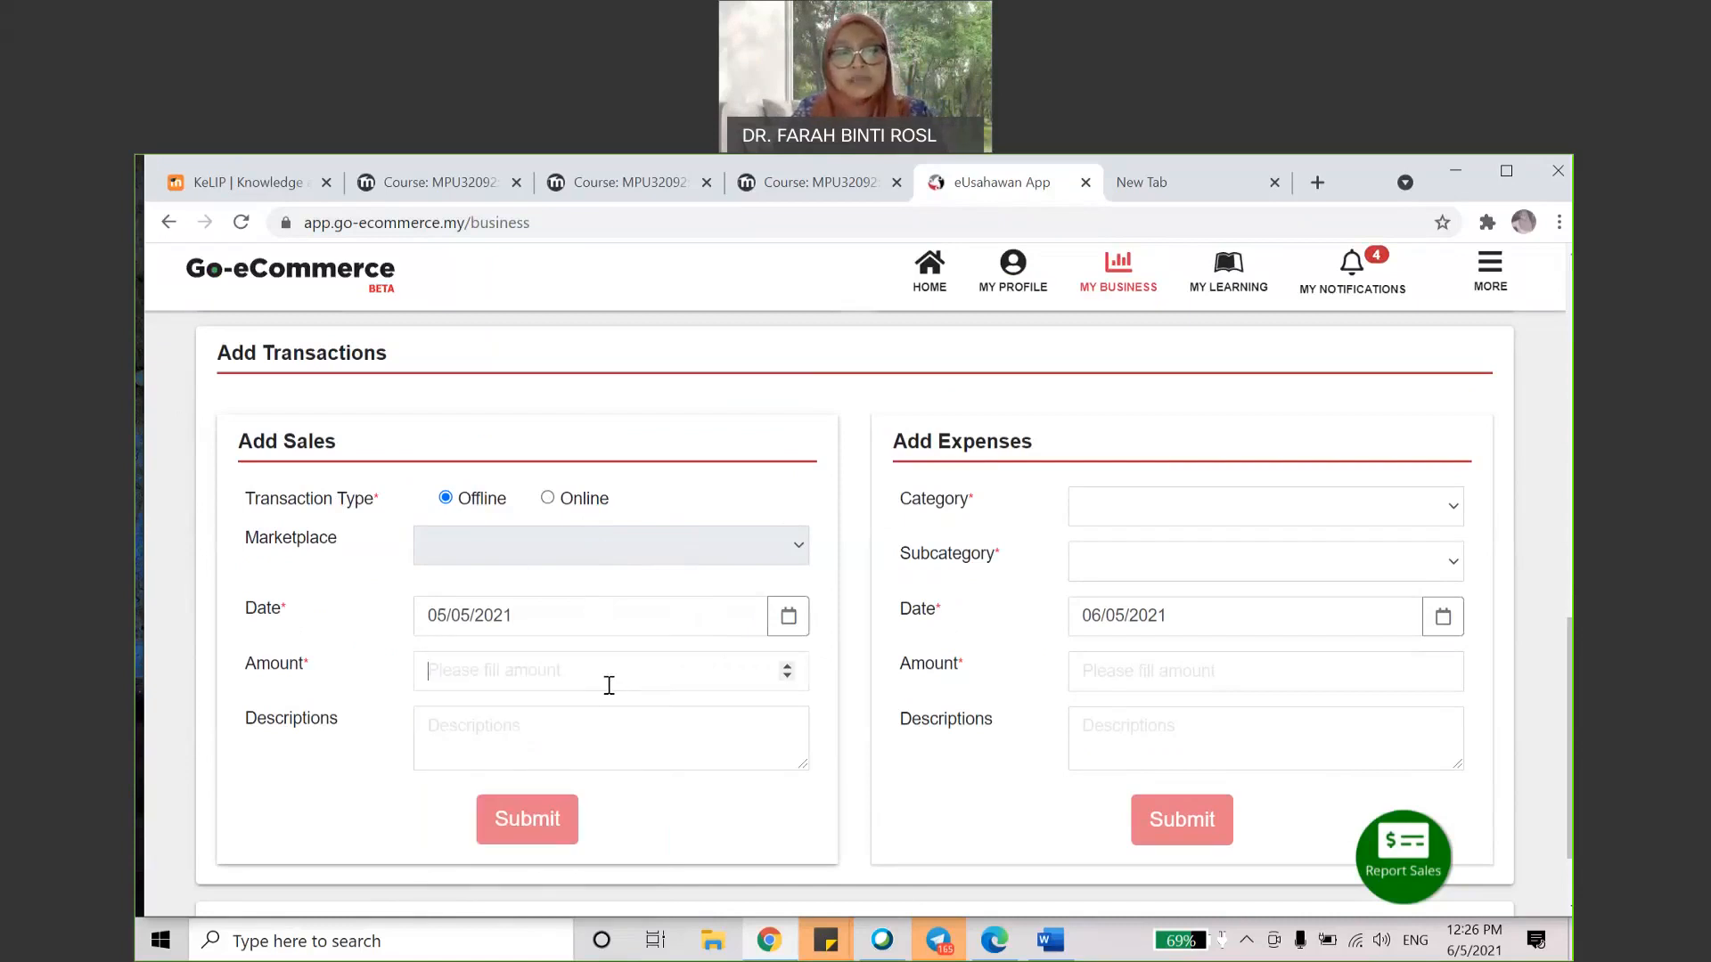
text(30)
Step: Describe the sale as "2 balang kuih raya" and submit it
click(568, 752)
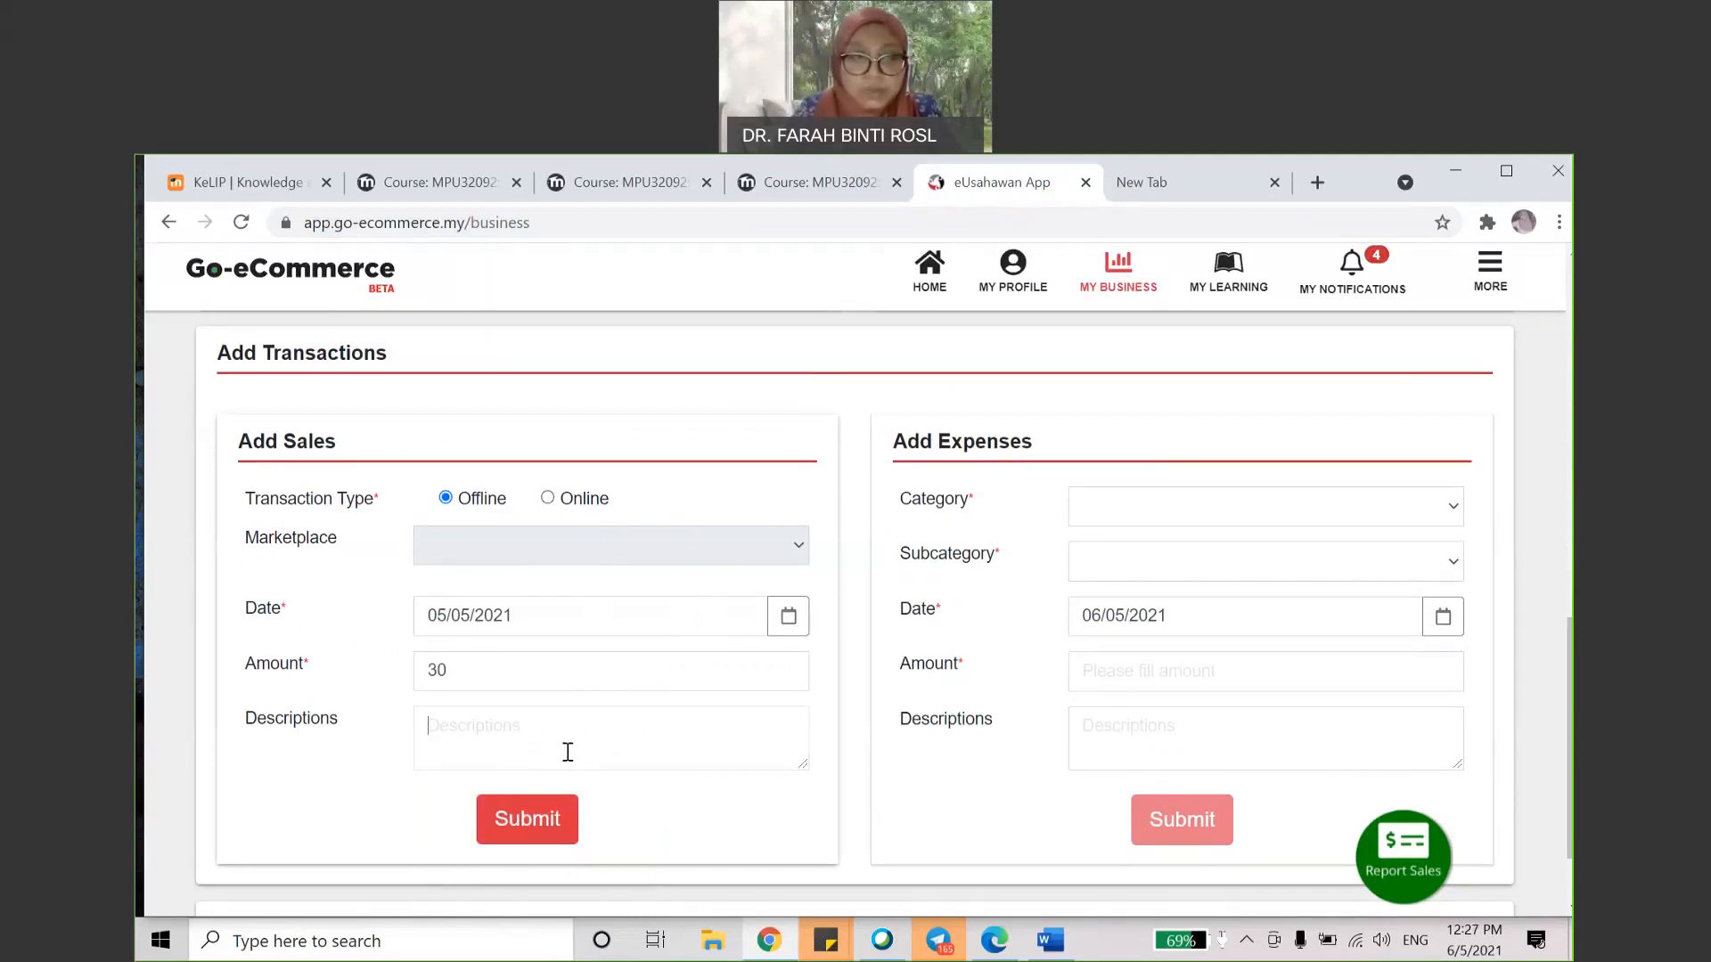
text(2 unit kui)
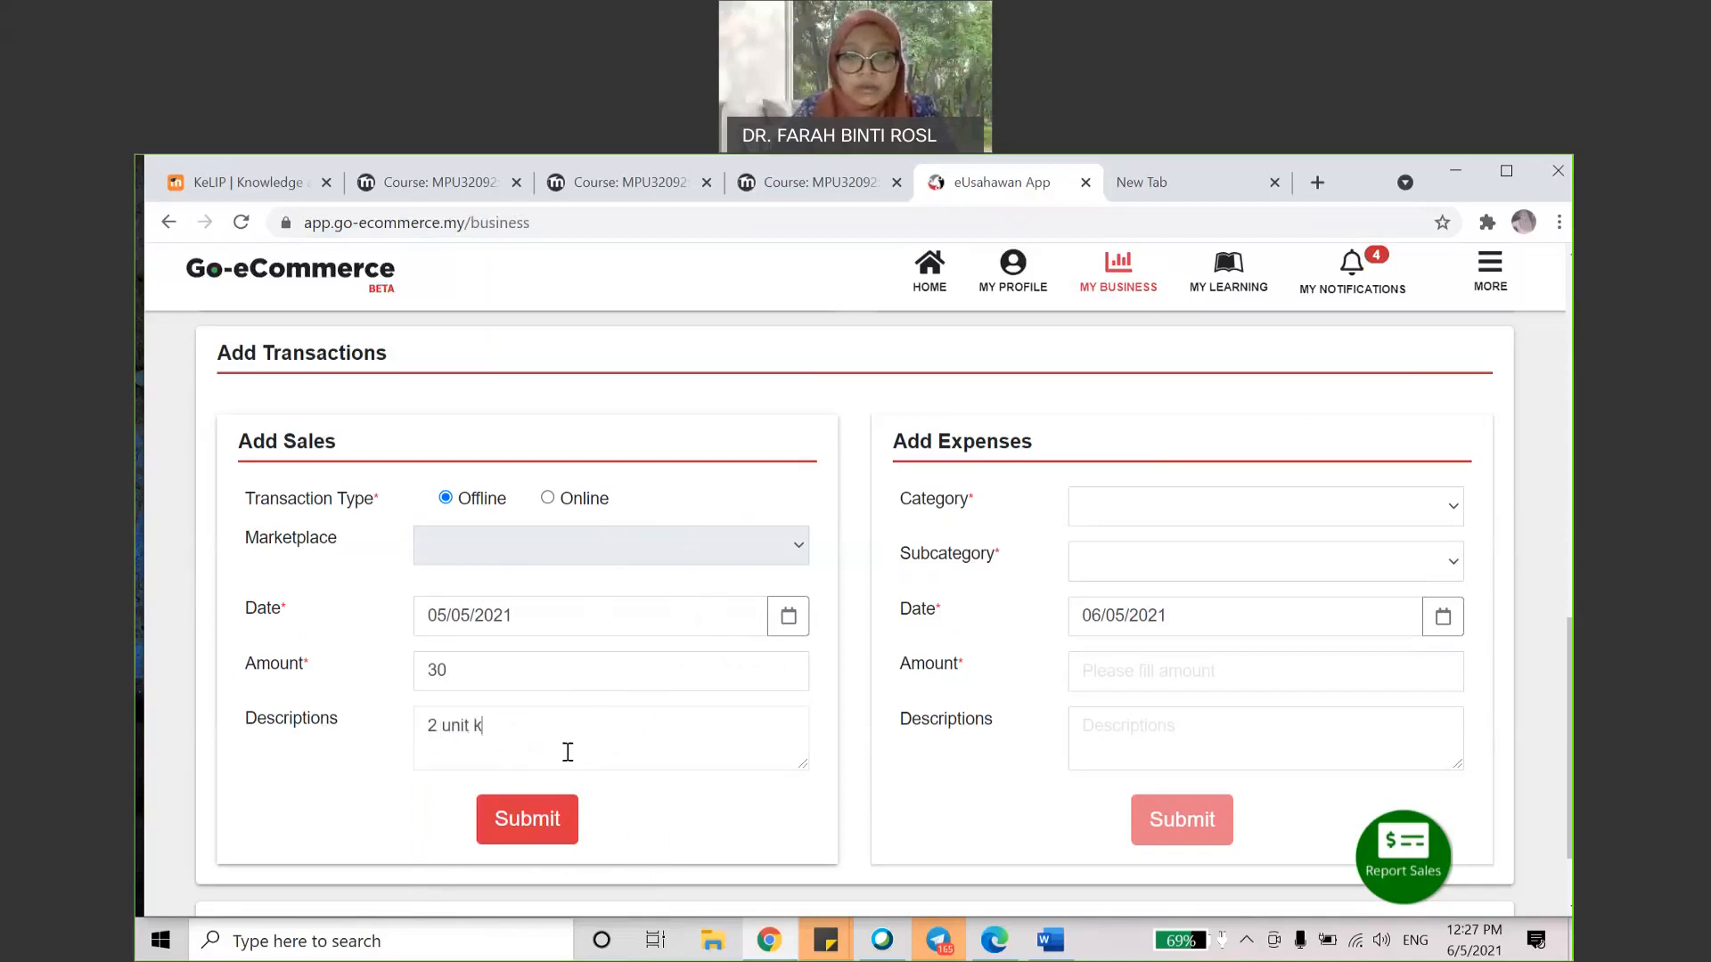
key(BackSpace)
key(BackSpace)
key(BackSpace)
key(BackSpace)
key(BackSpace)
key(BackSpace)
key(BackSpace)
key(BackSpace)
text(balang kuih raya)
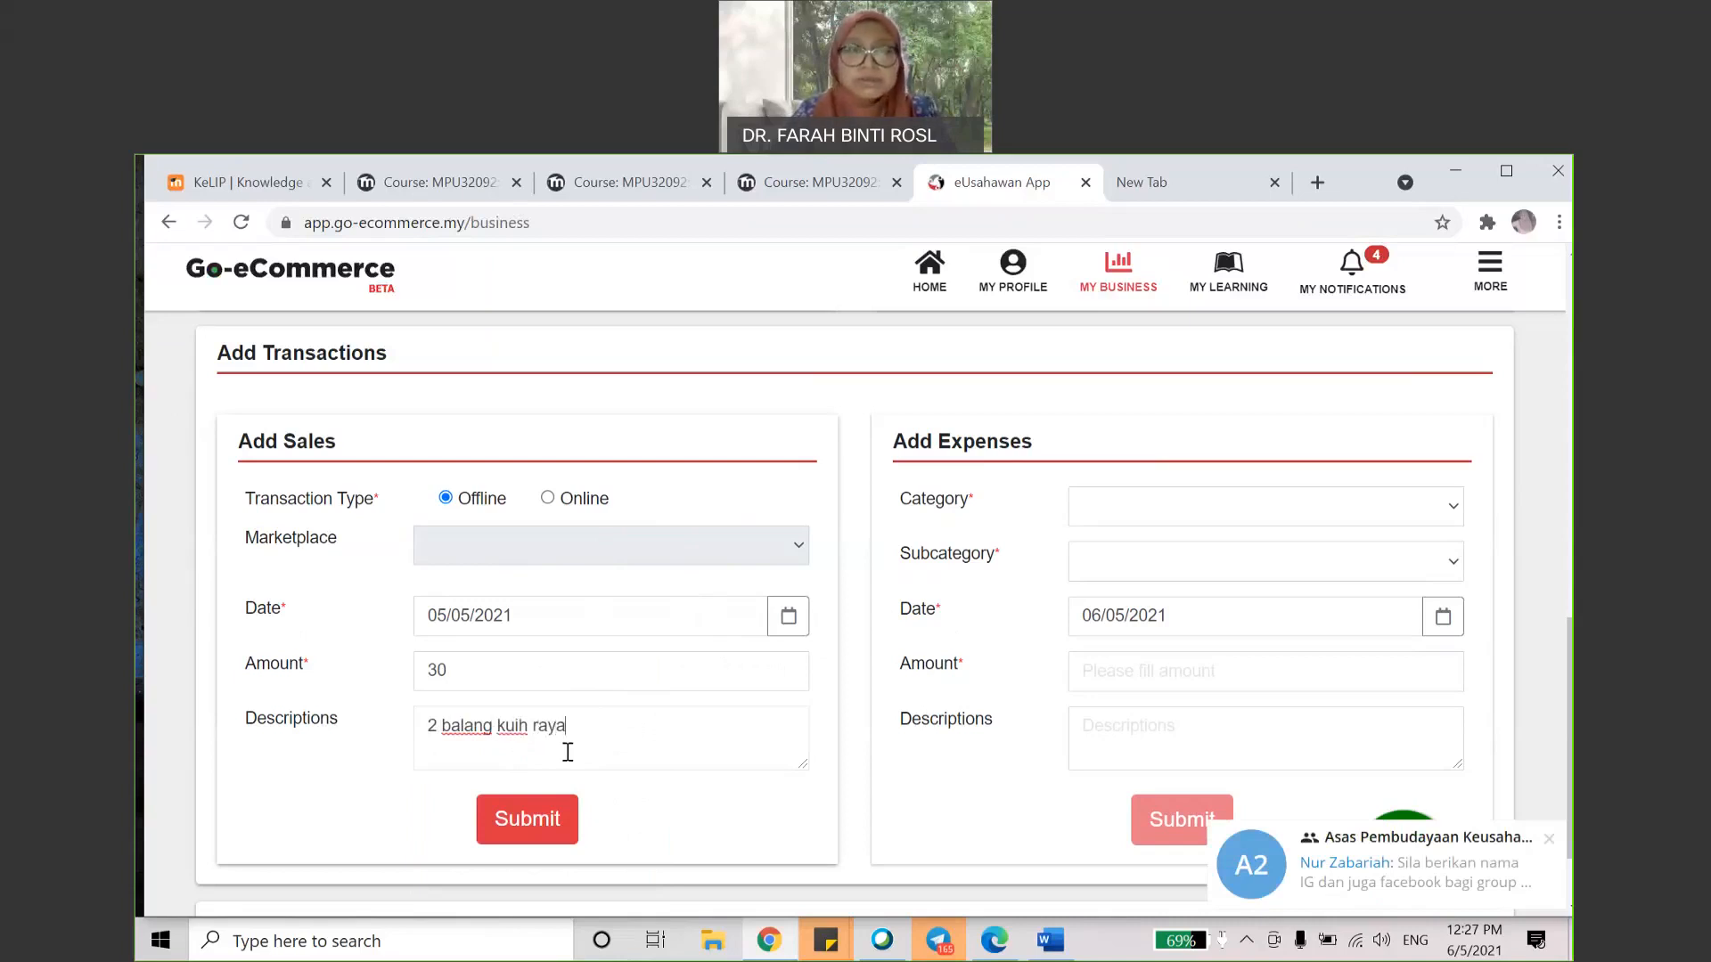
click(554, 819)
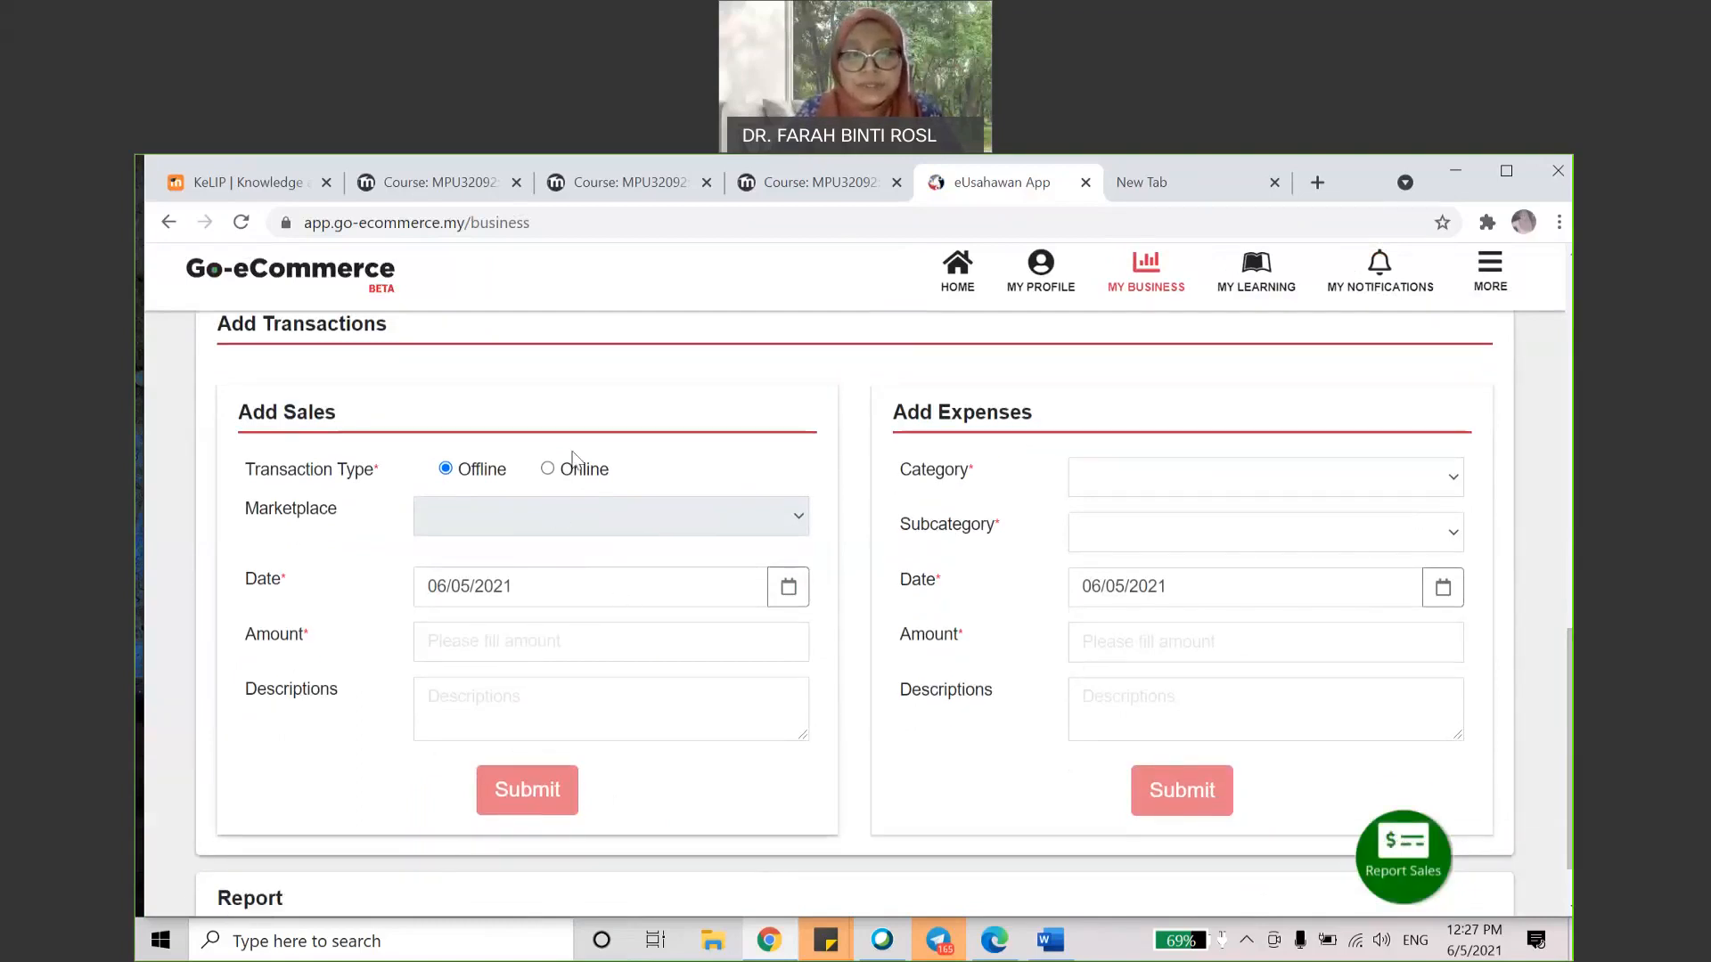
Step: In the Add Sales form, set the transaction type to Online and the marketplace to None
click(548, 470)
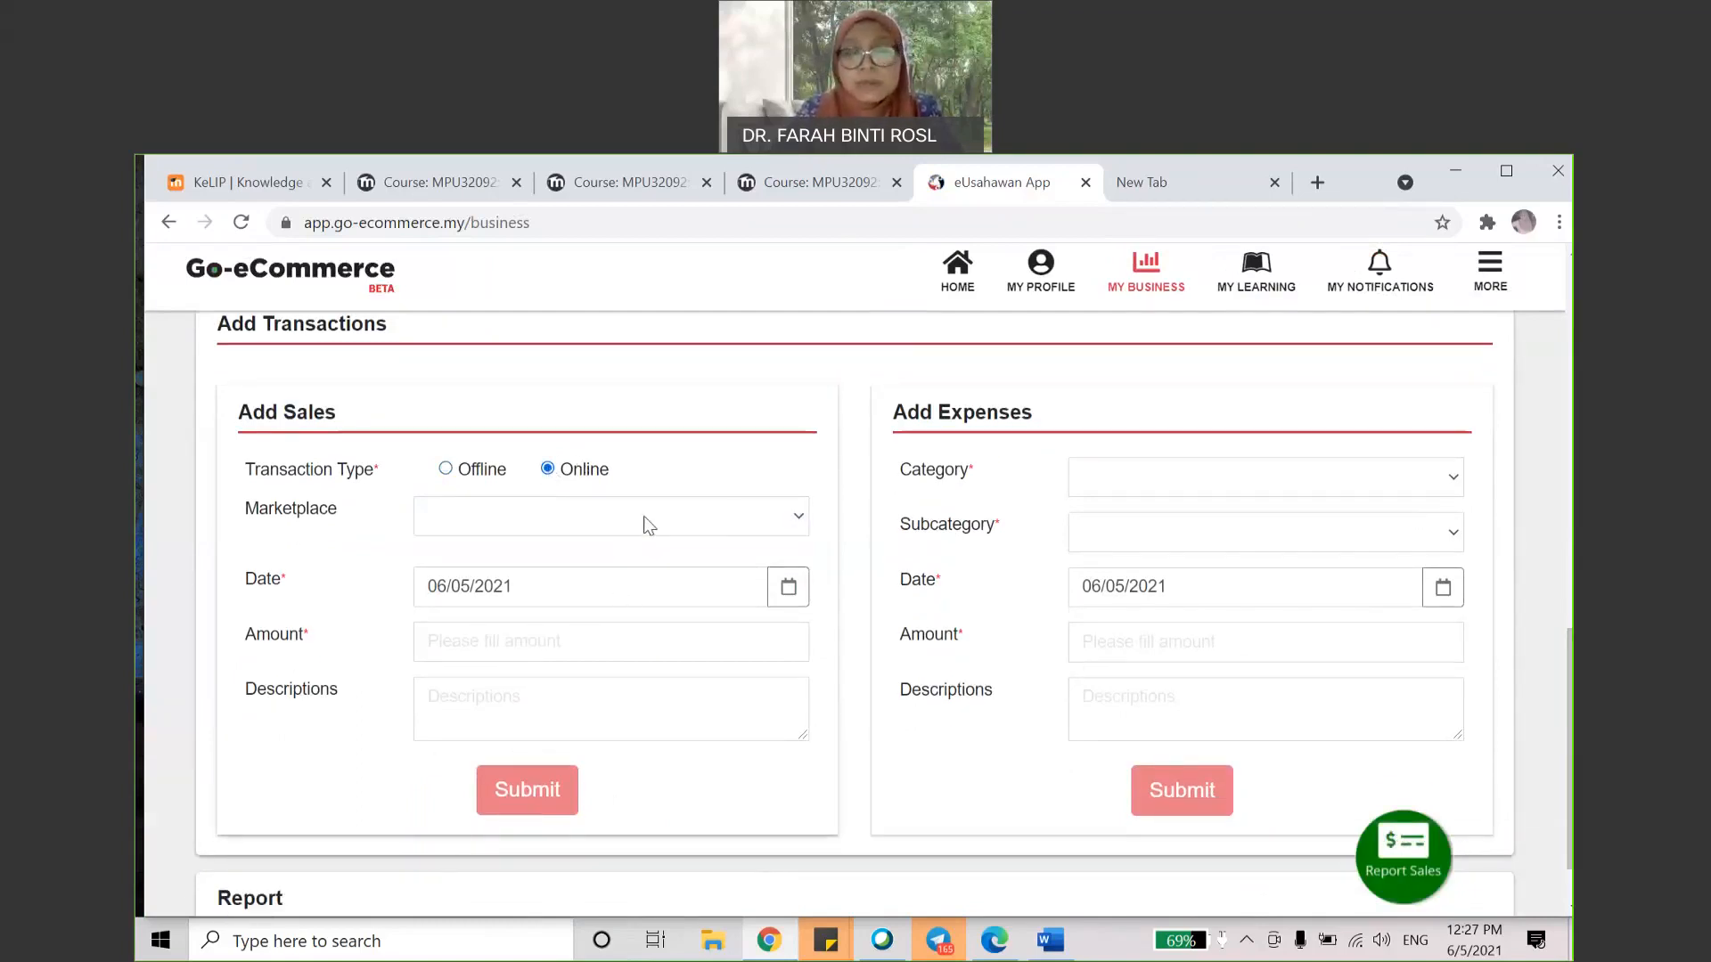
click(746, 515)
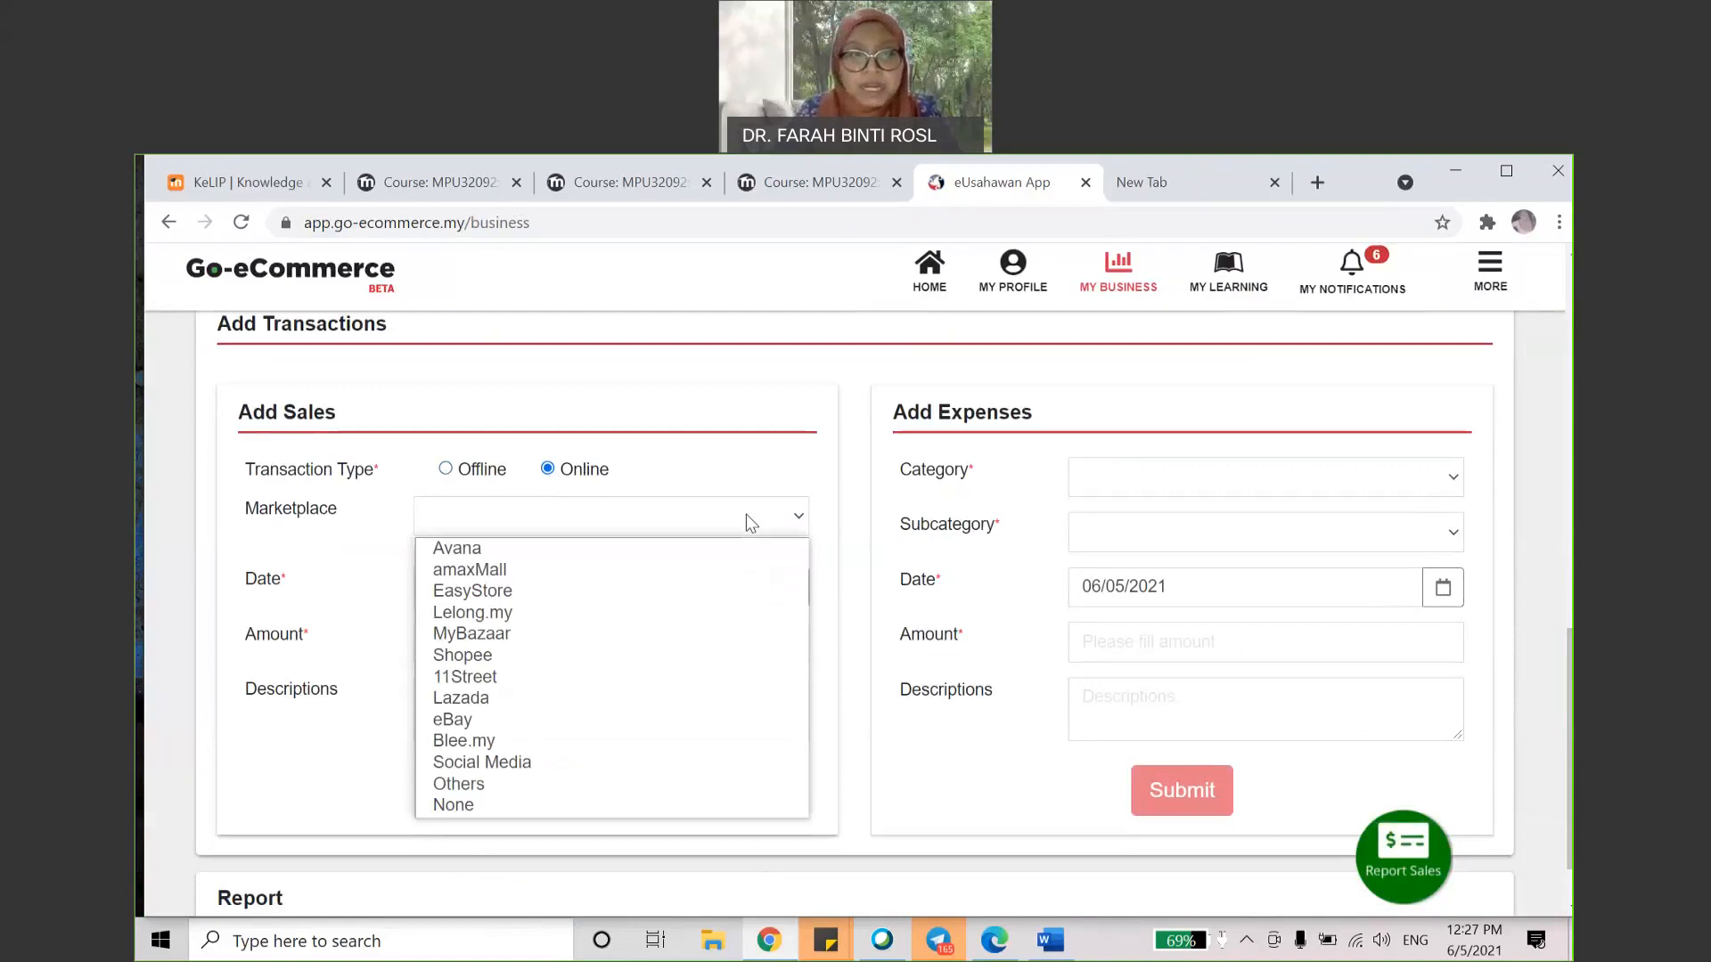
click(782, 460)
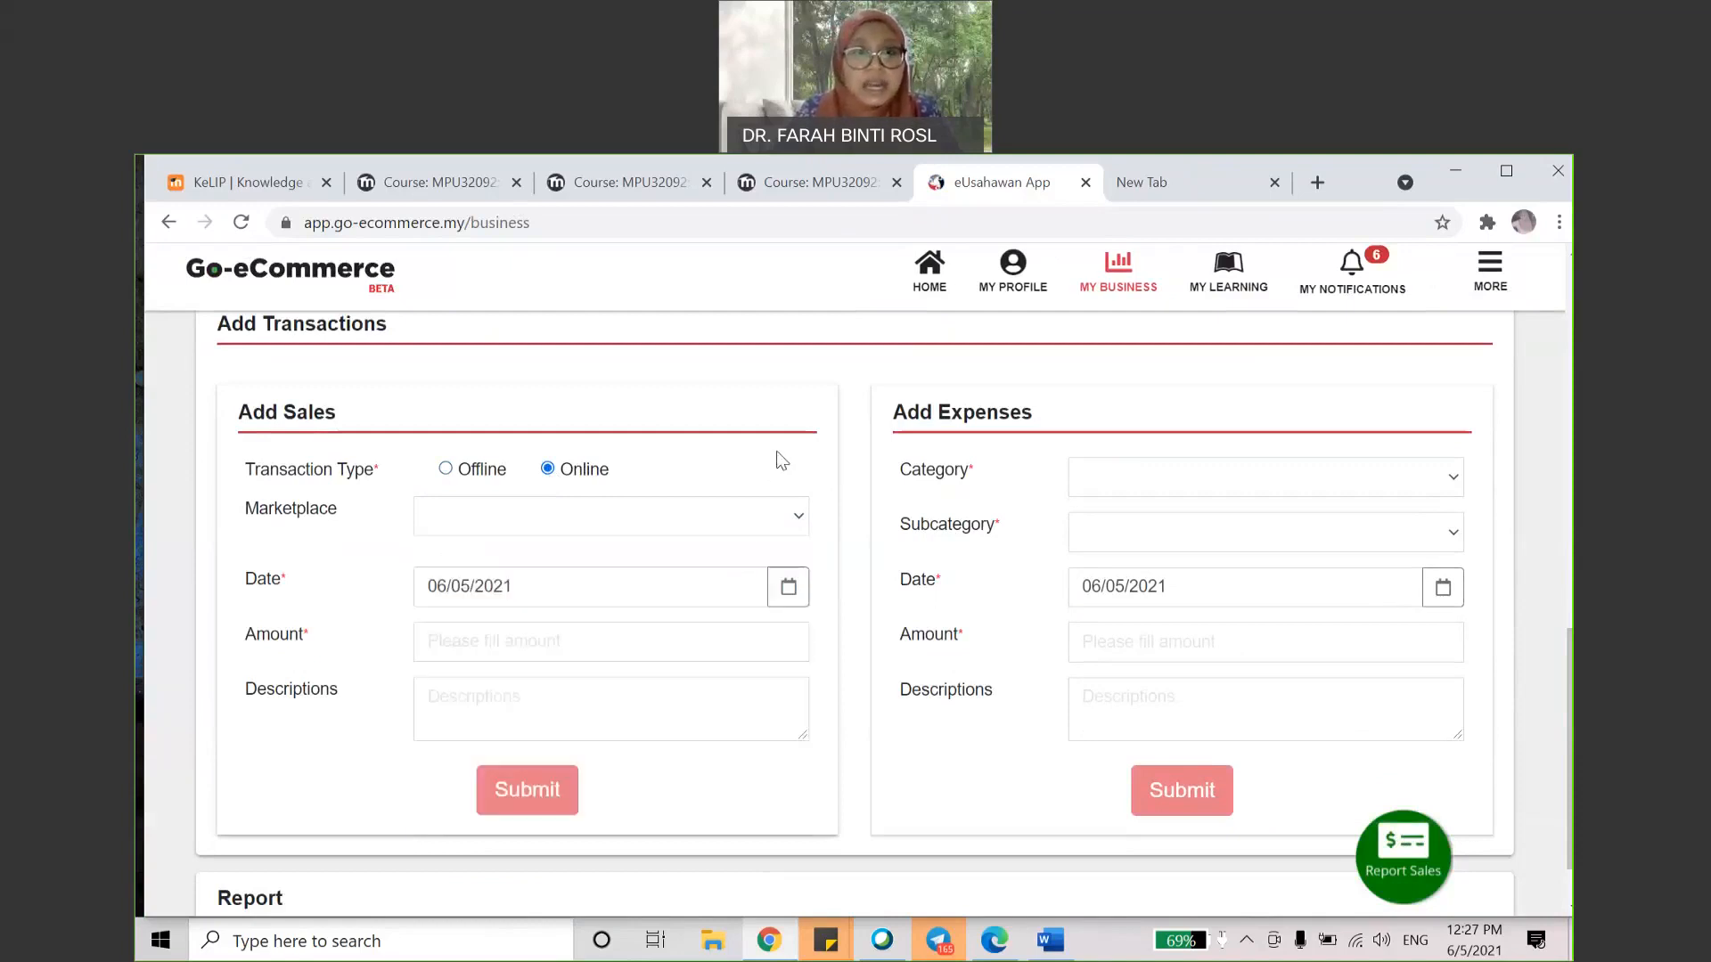
click(768, 512)
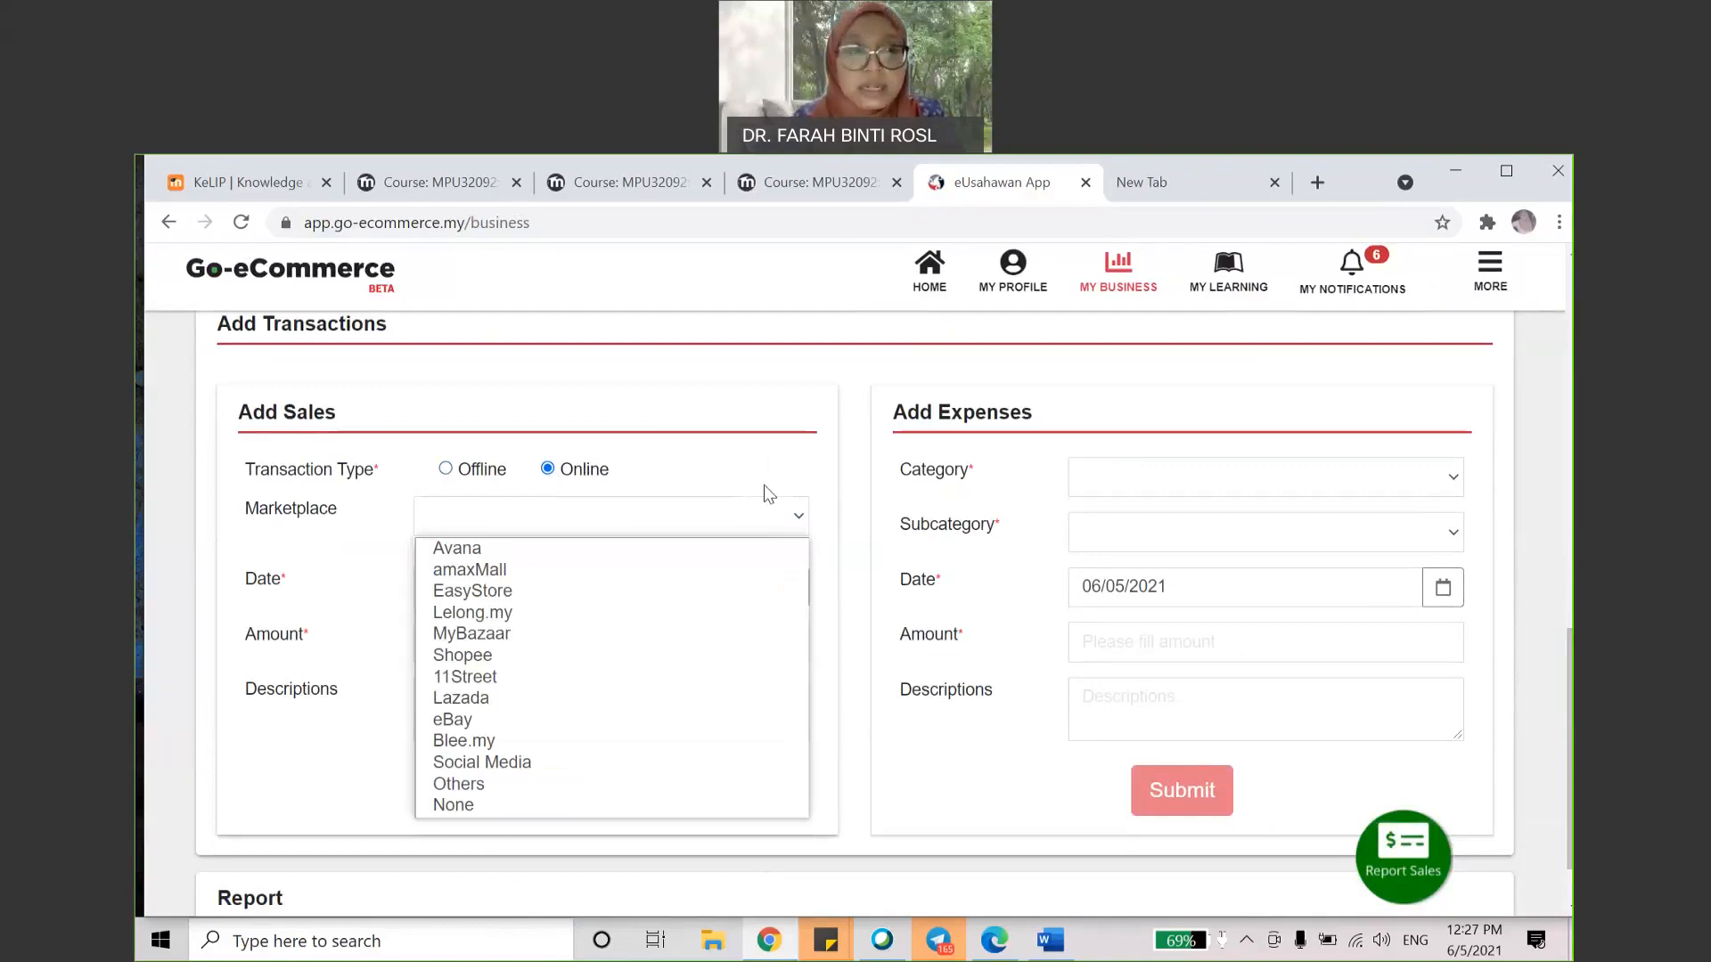
click(764, 486)
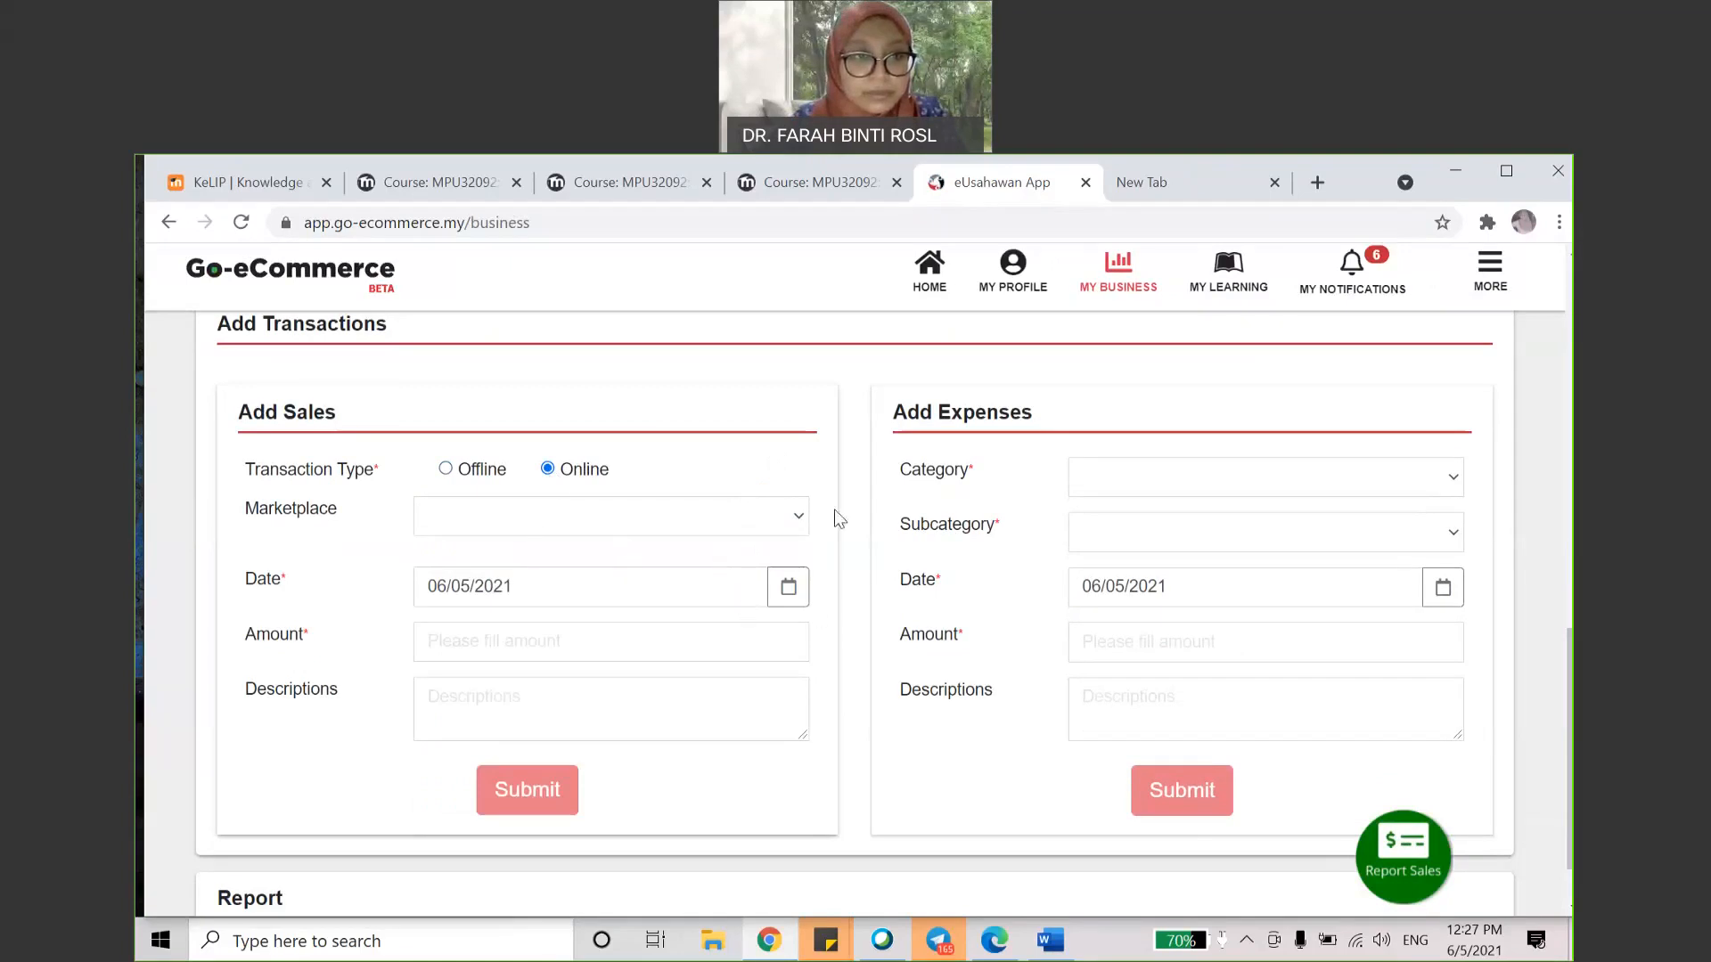
click(779, 526)
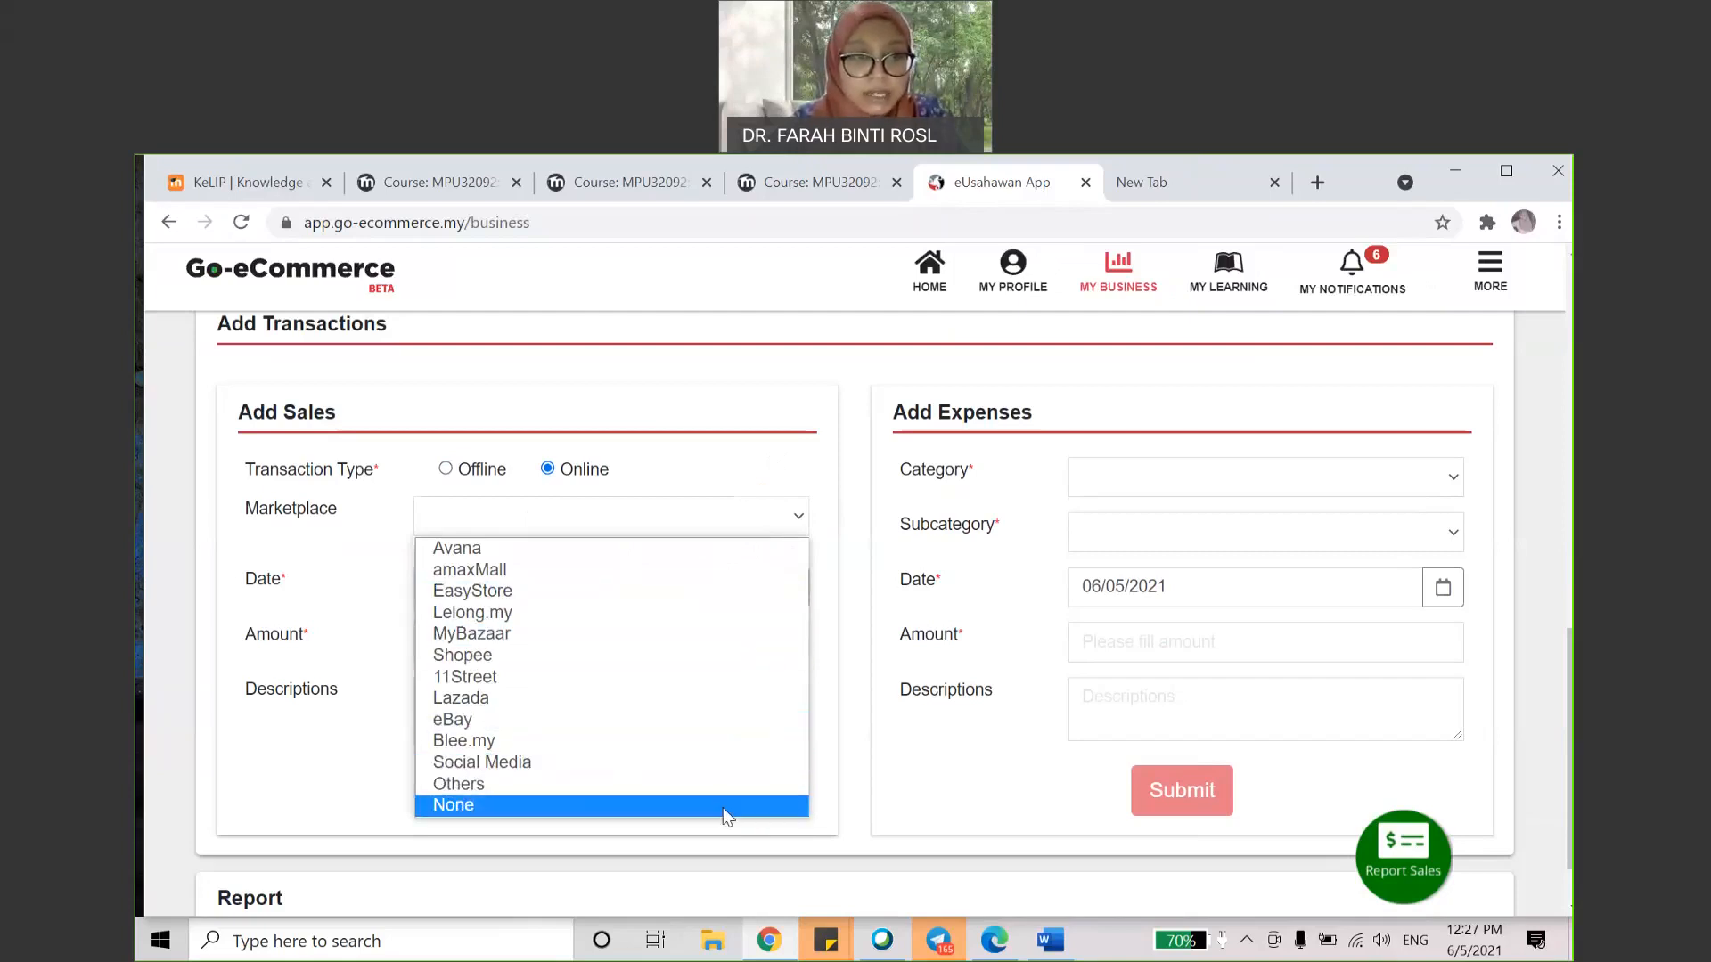
click(736, 793)
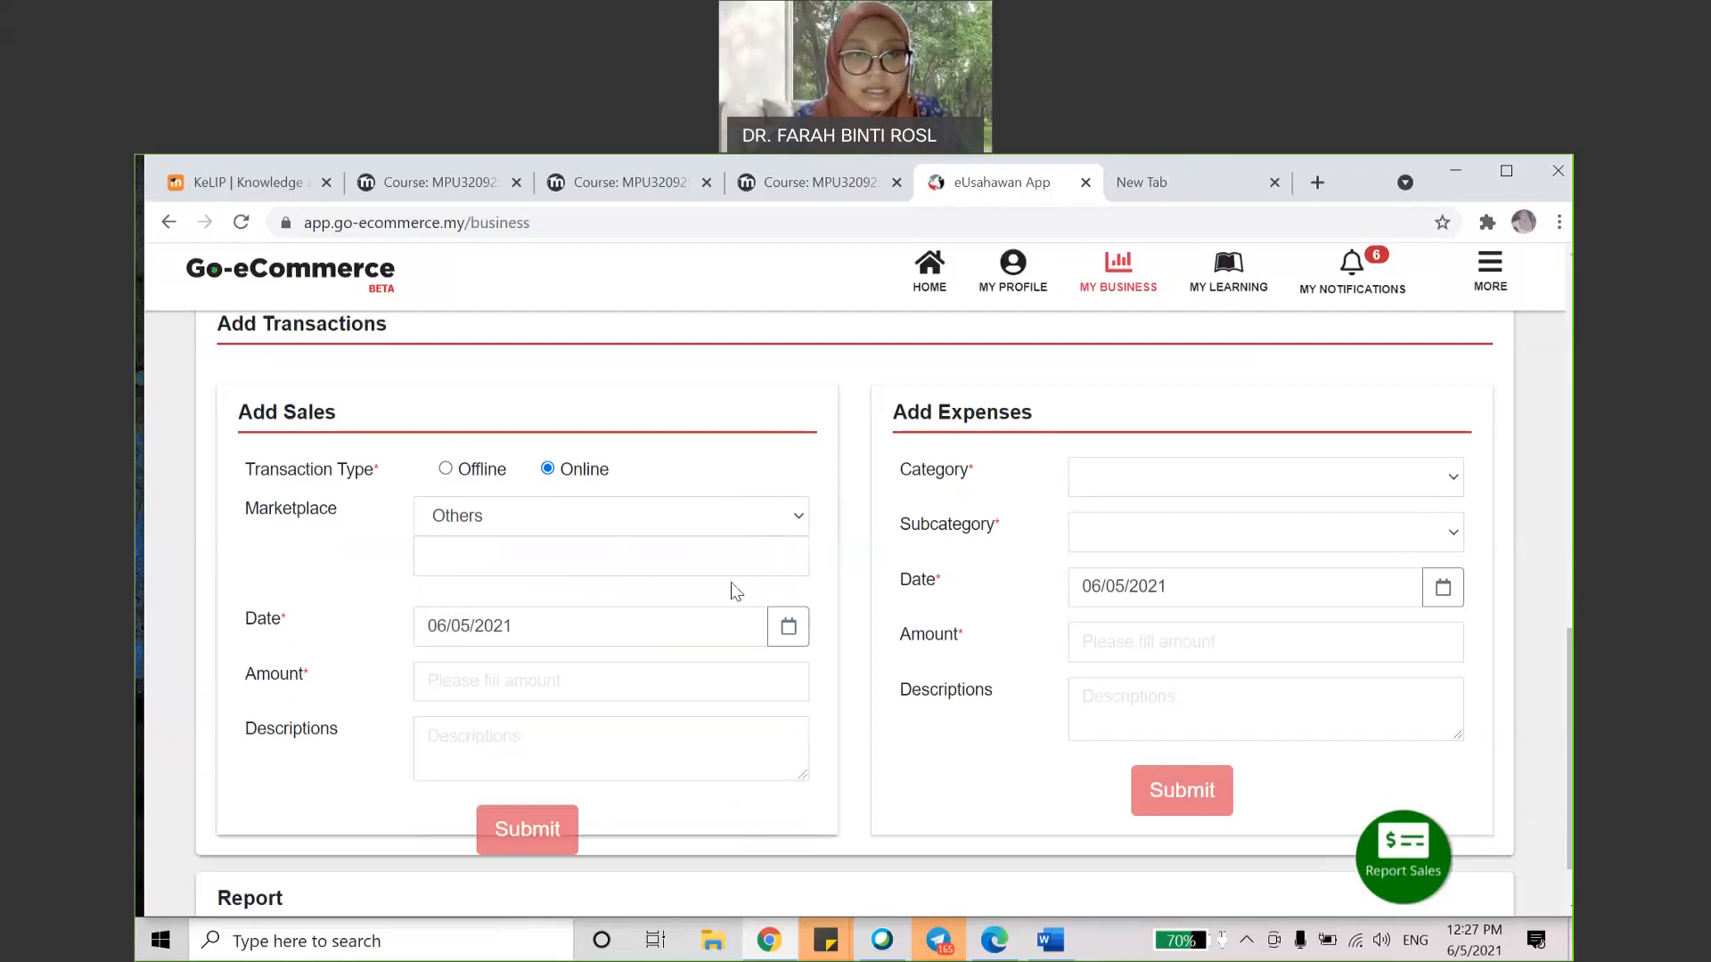
click(773, 524)
click(727, 800)
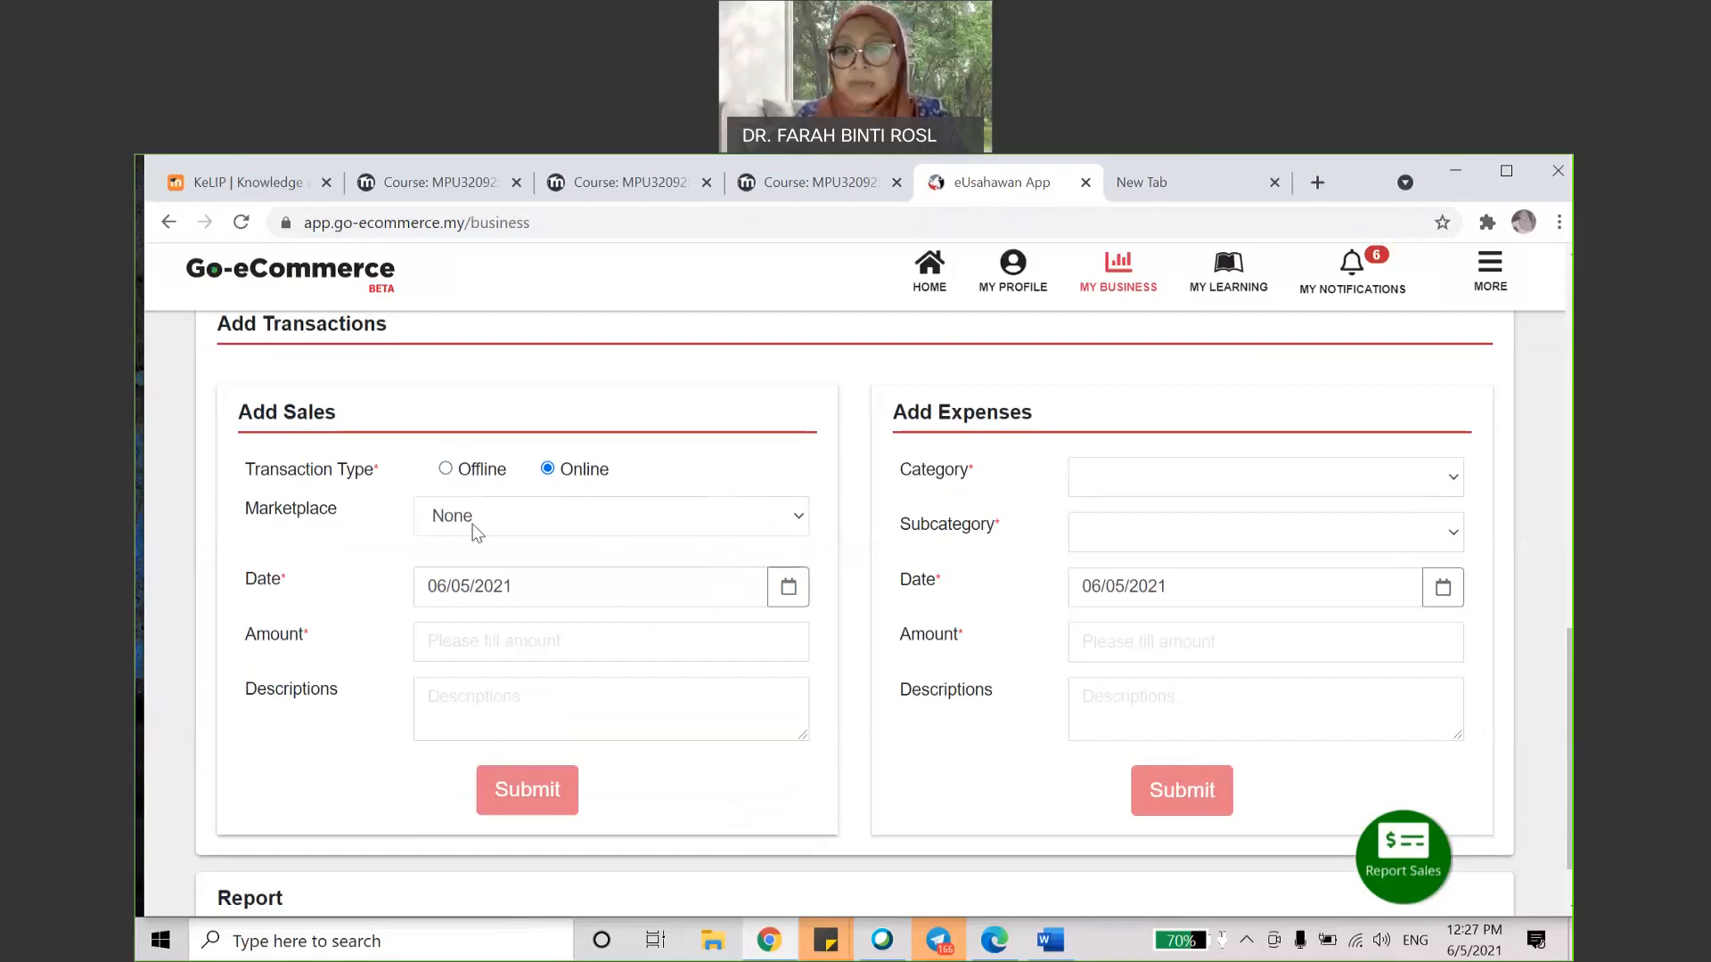
click(715, 520)
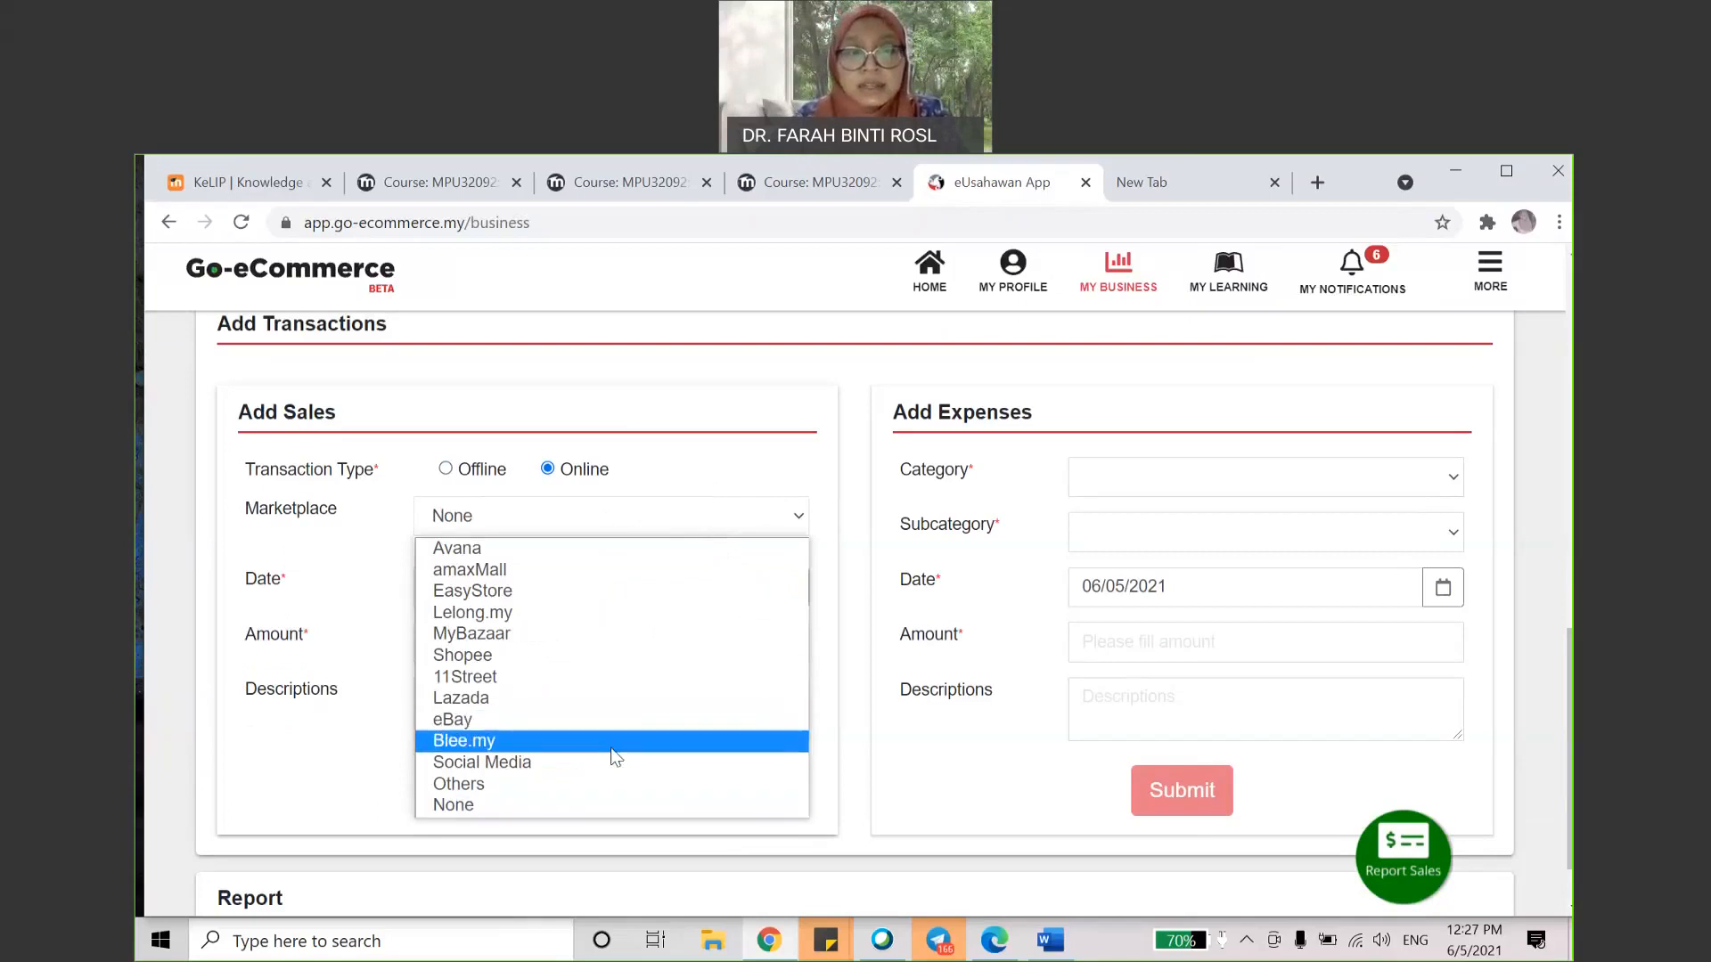
click(694, 496)
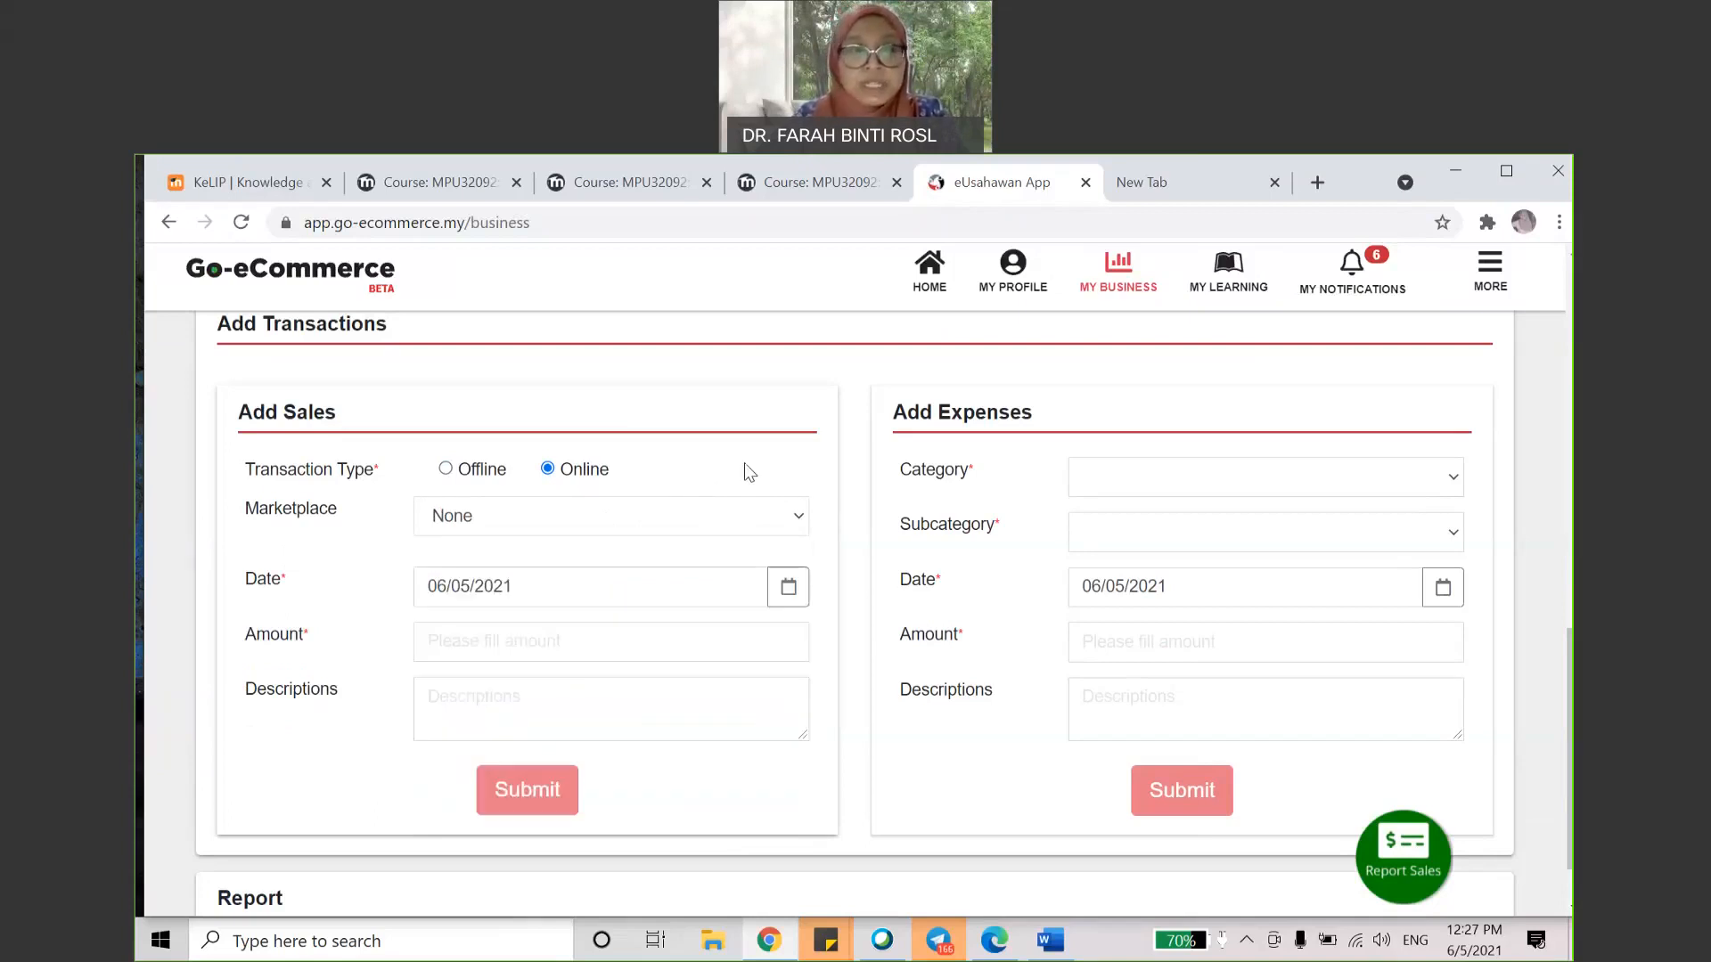
click(788, 525)
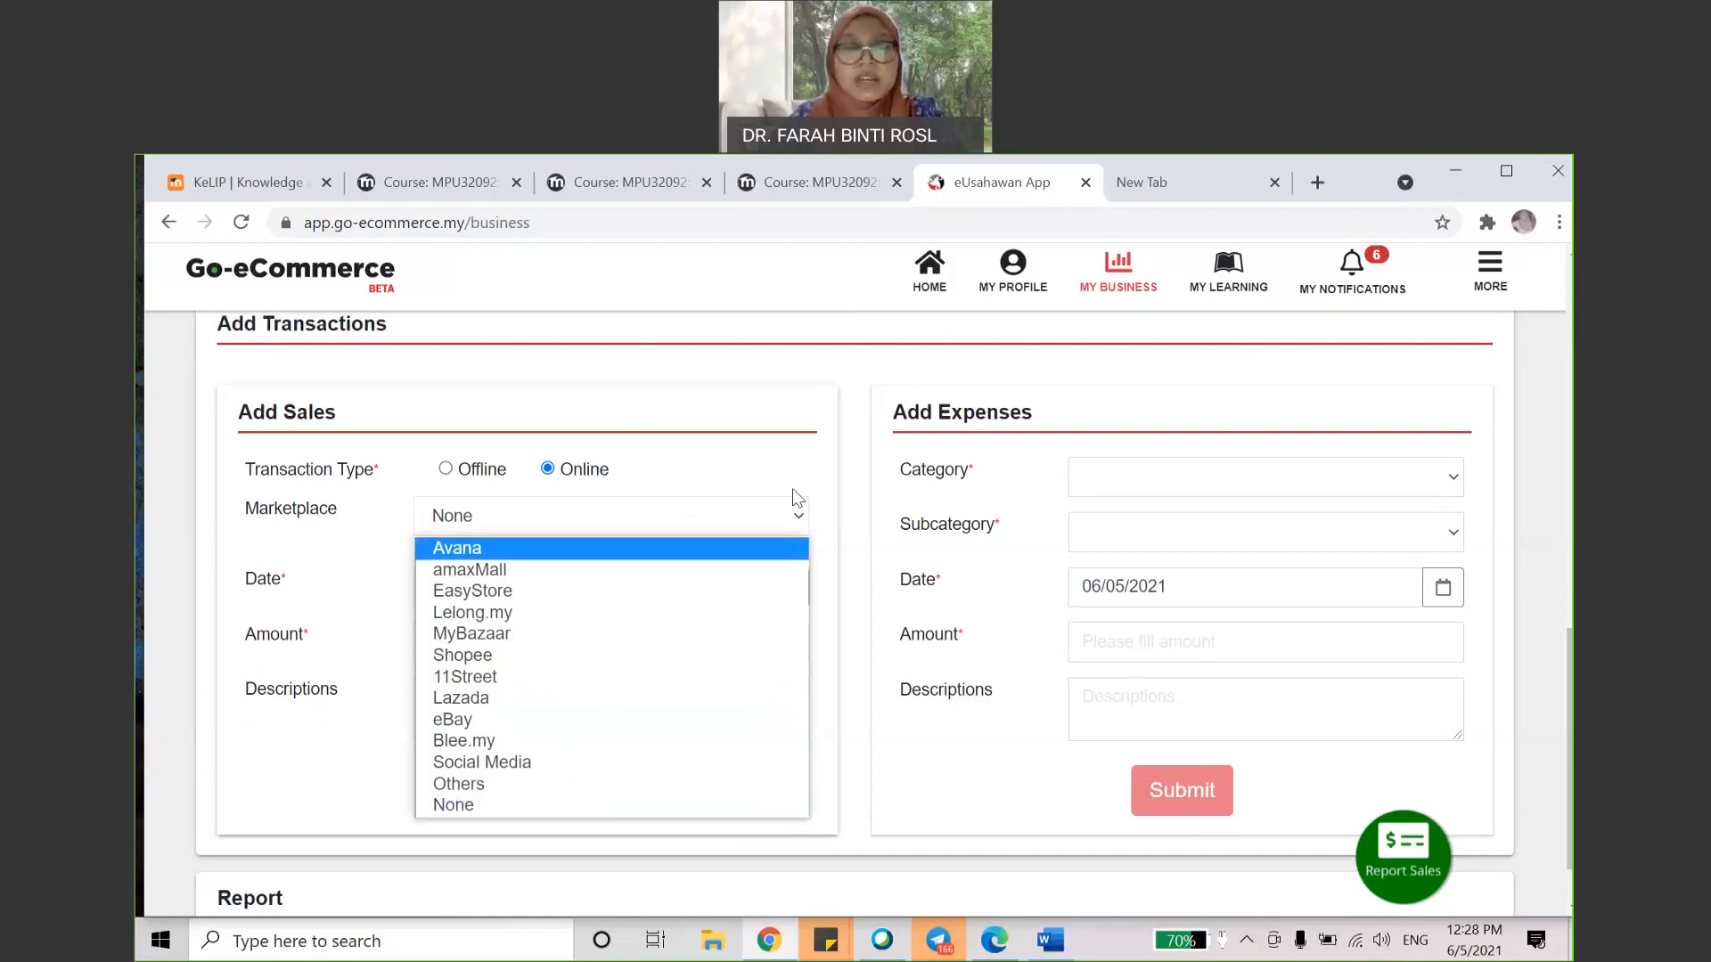
click(798, 497)
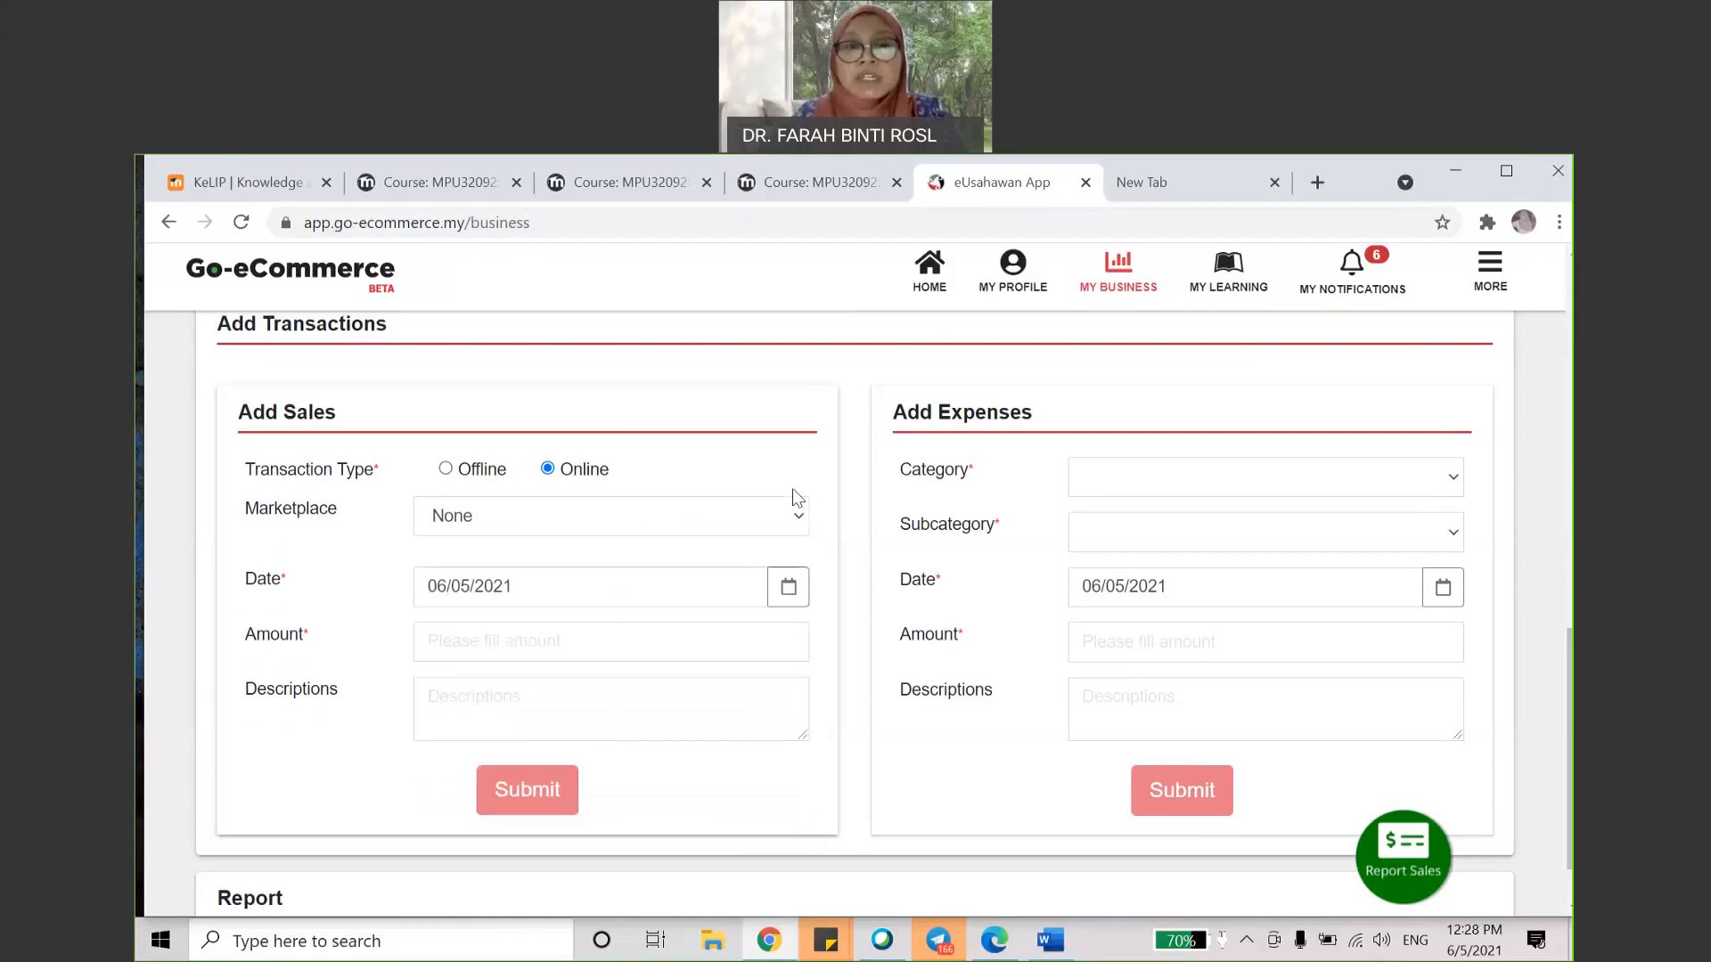
Step: Date the online sale 04/05/2021, enter an amount of 50 with the description "3 balang kuih raya", and submit it
click(775, 581)
click(467, 729)
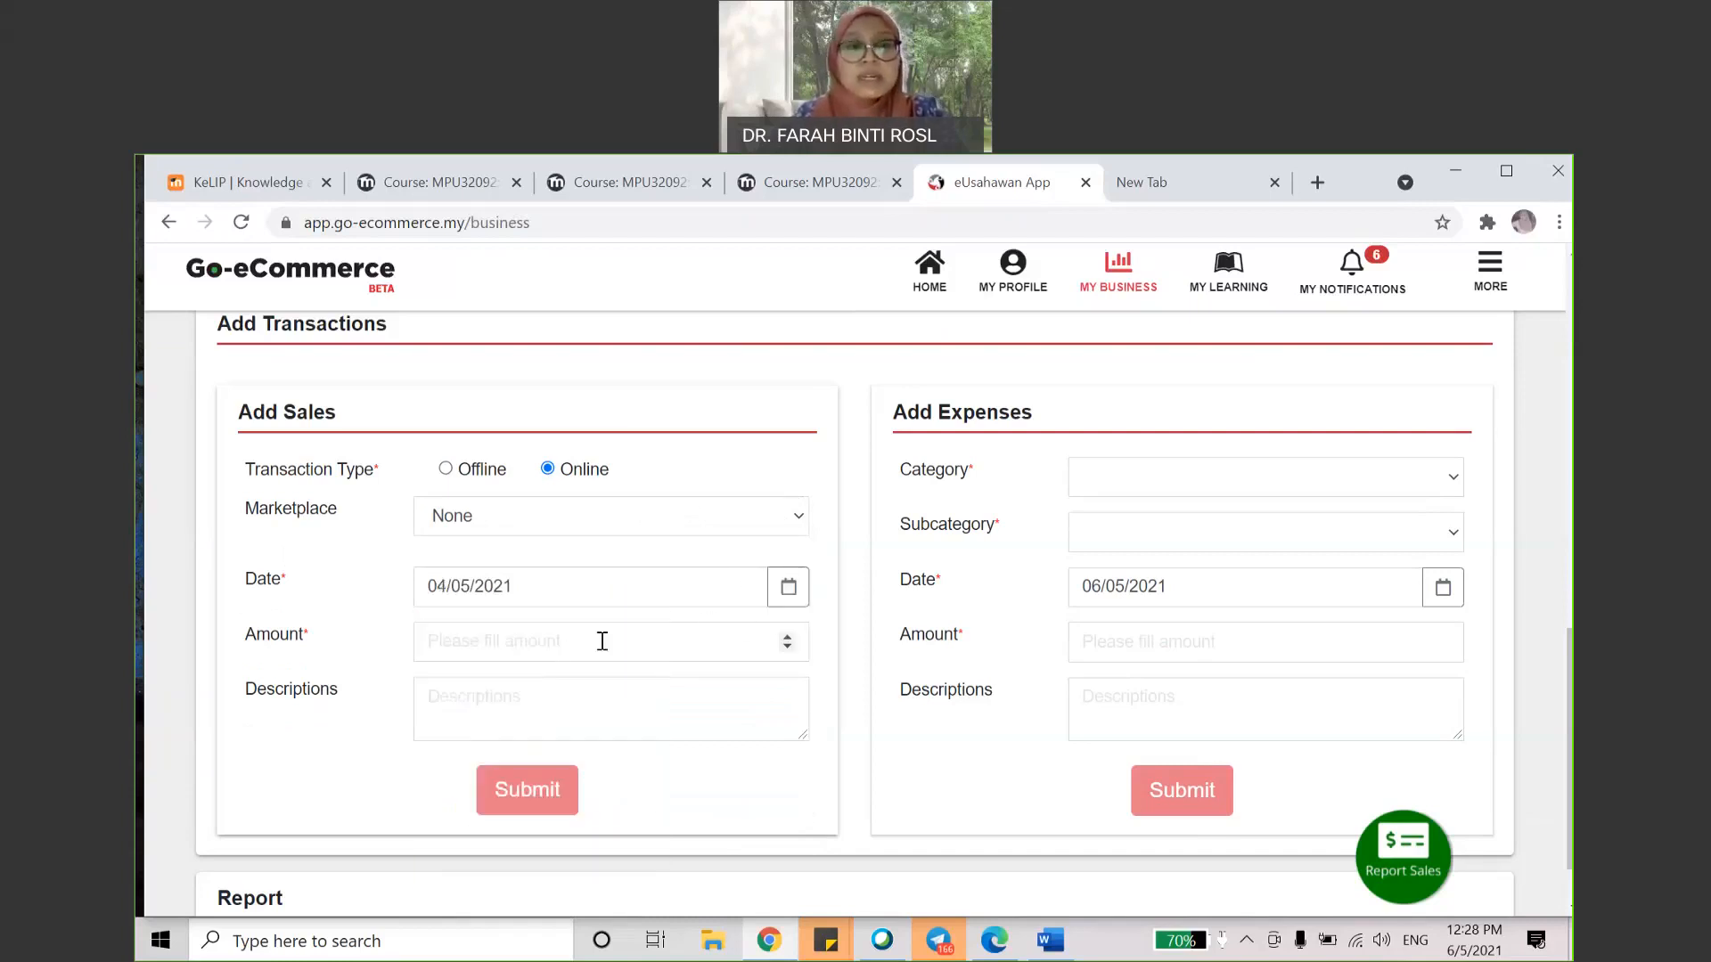
text(50)
click(614, 709)
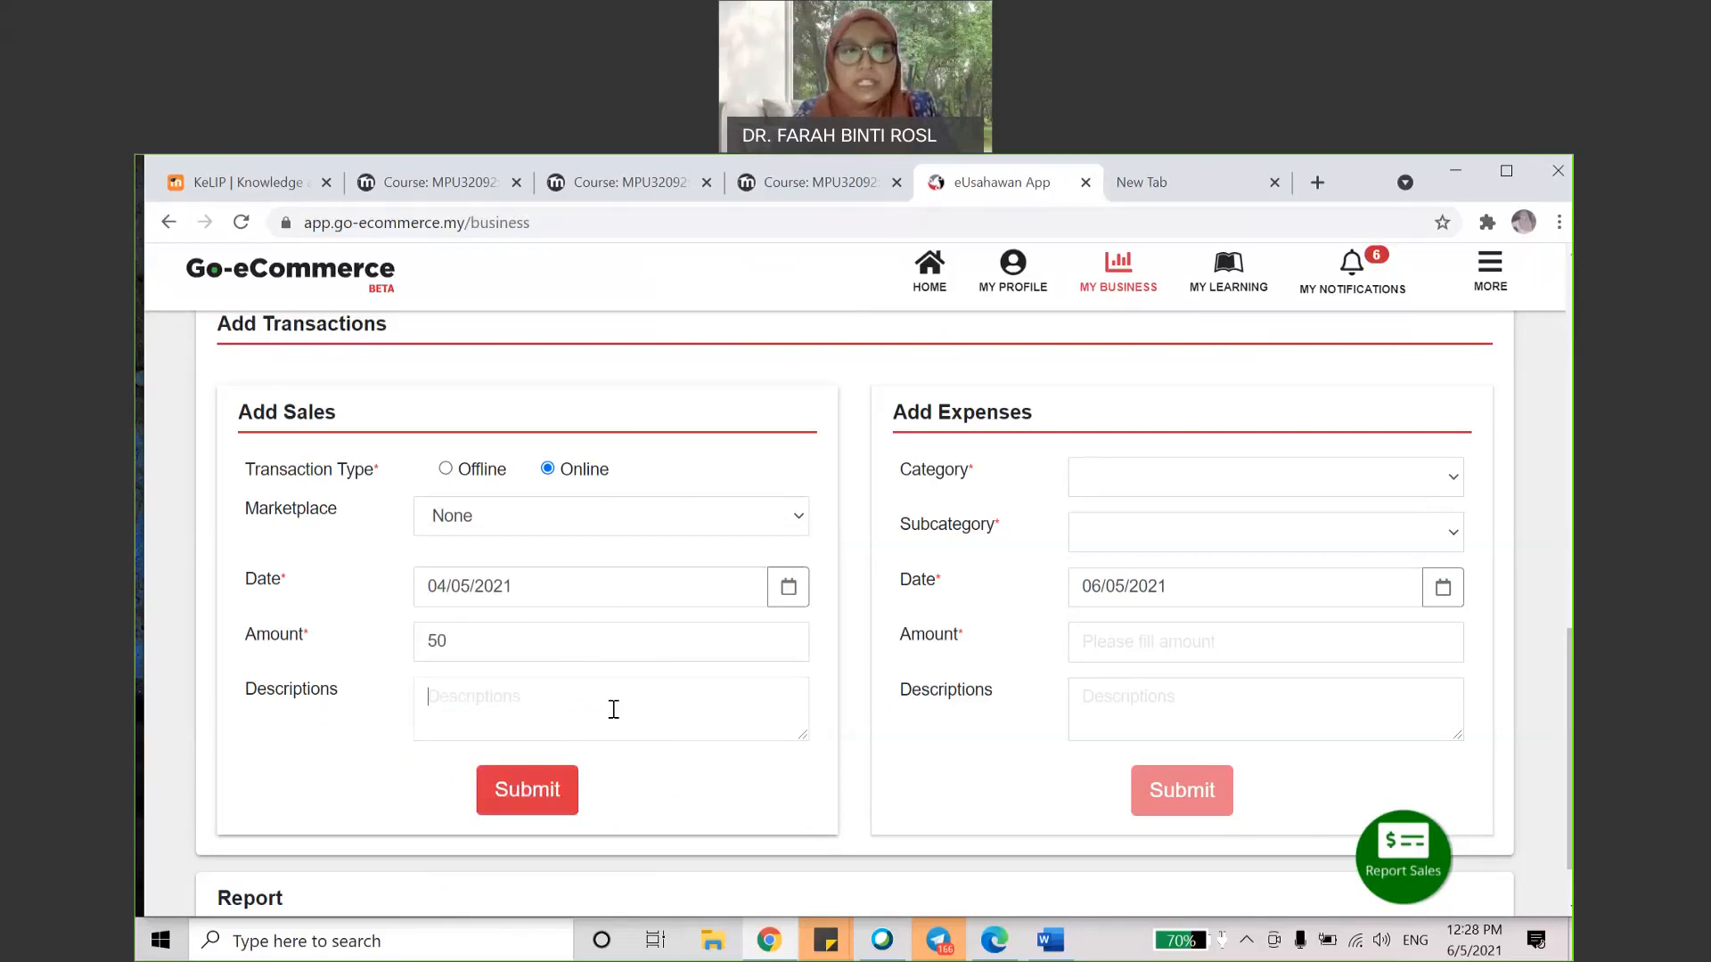
text(3 balang kuih raya)
click(501, 804)
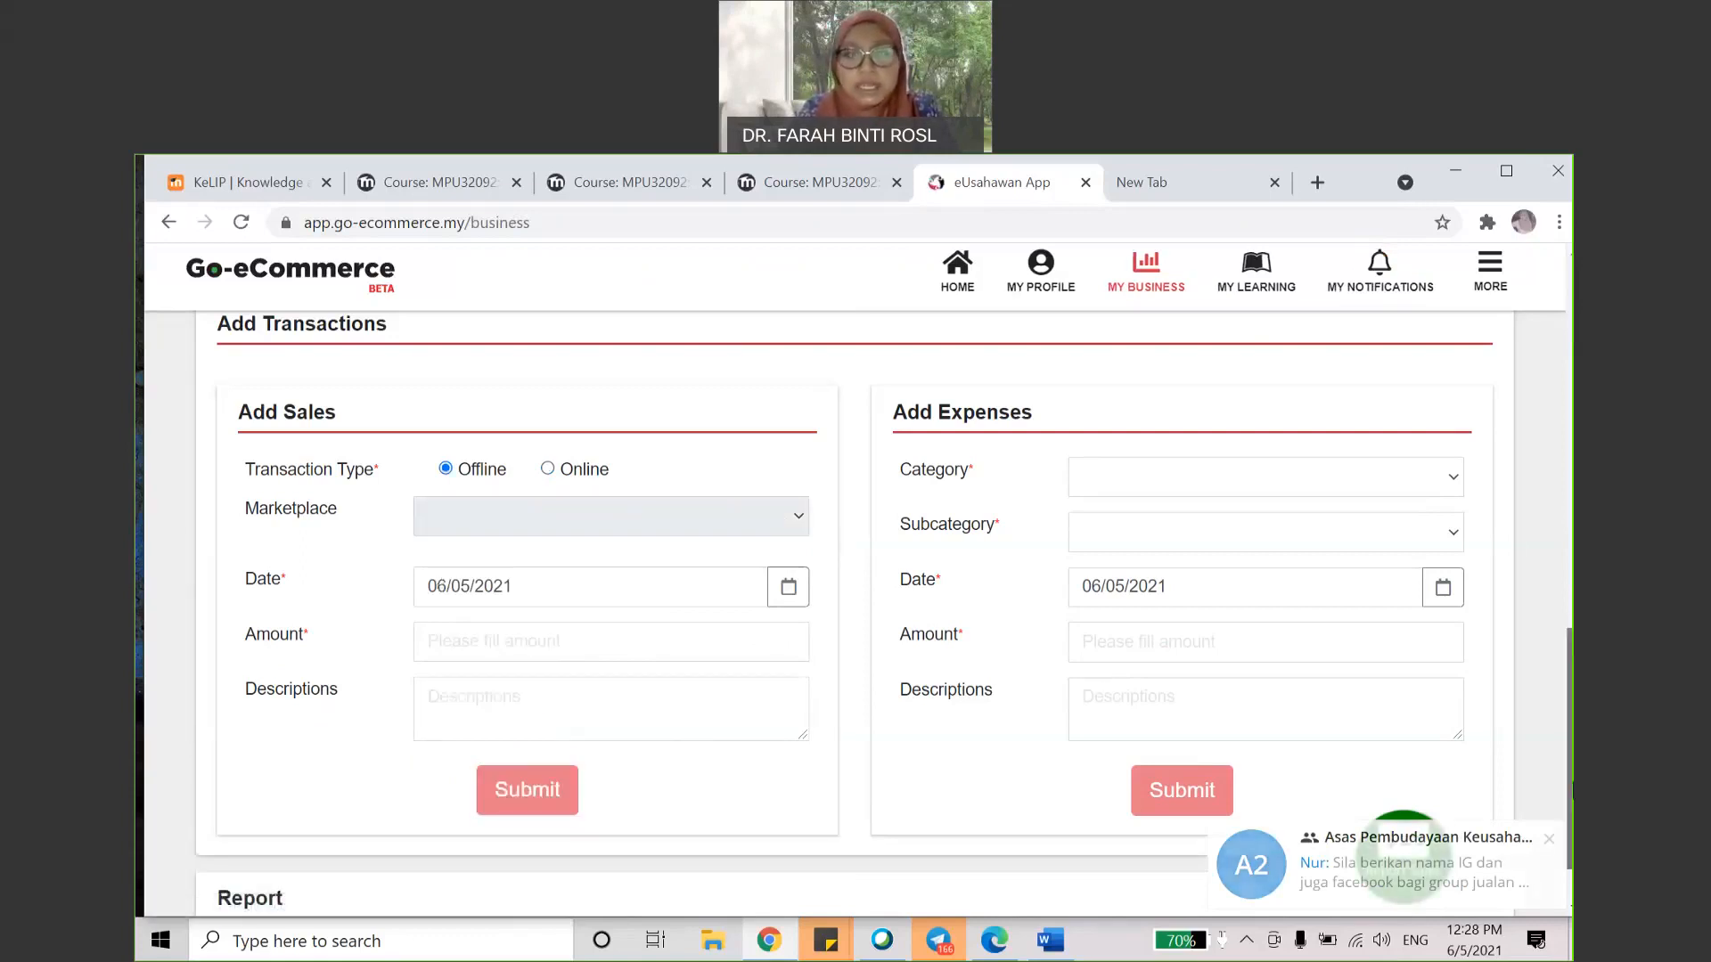
Step: Review the business's monthly and yearly sales, expenses and profit charts for Cookiesdelight
scroll(854, 615, down, 1)
scroll(853, 614, up, 11)
scroll(854, 615, down, 6)
scroll(854, 614, up, 5)
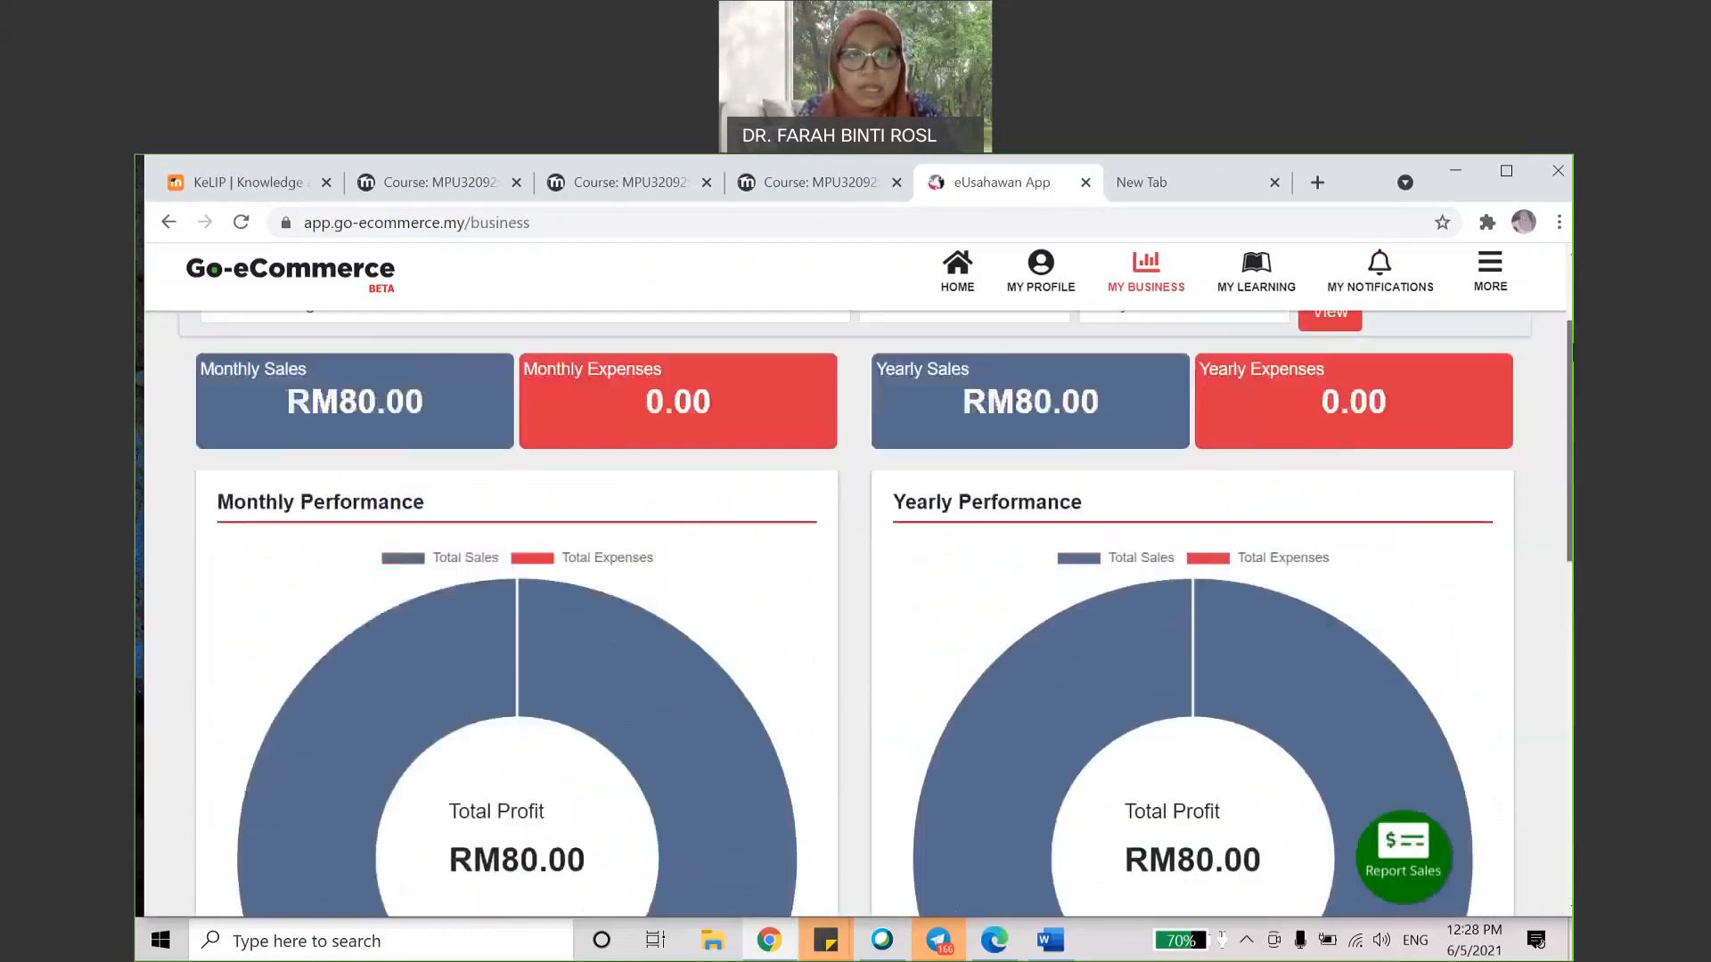
scroll(1559, 304, up, 1)
scroll(1559, 305, down, 3)
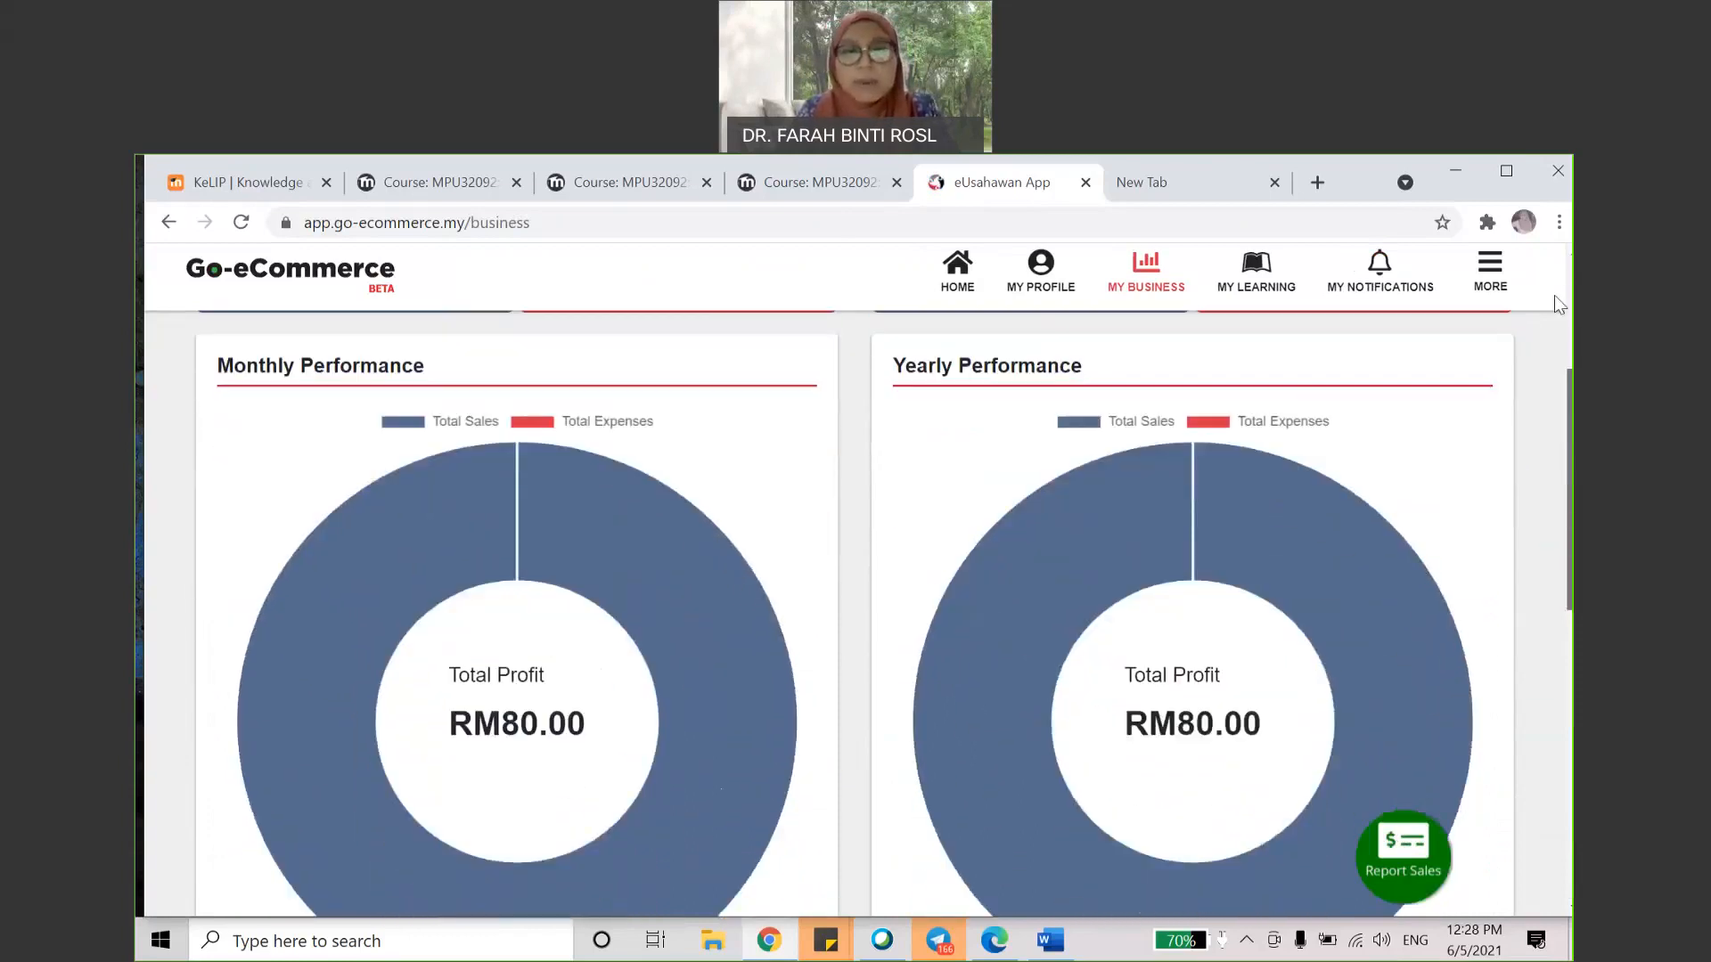
scroll(1558, 305, up, 3)
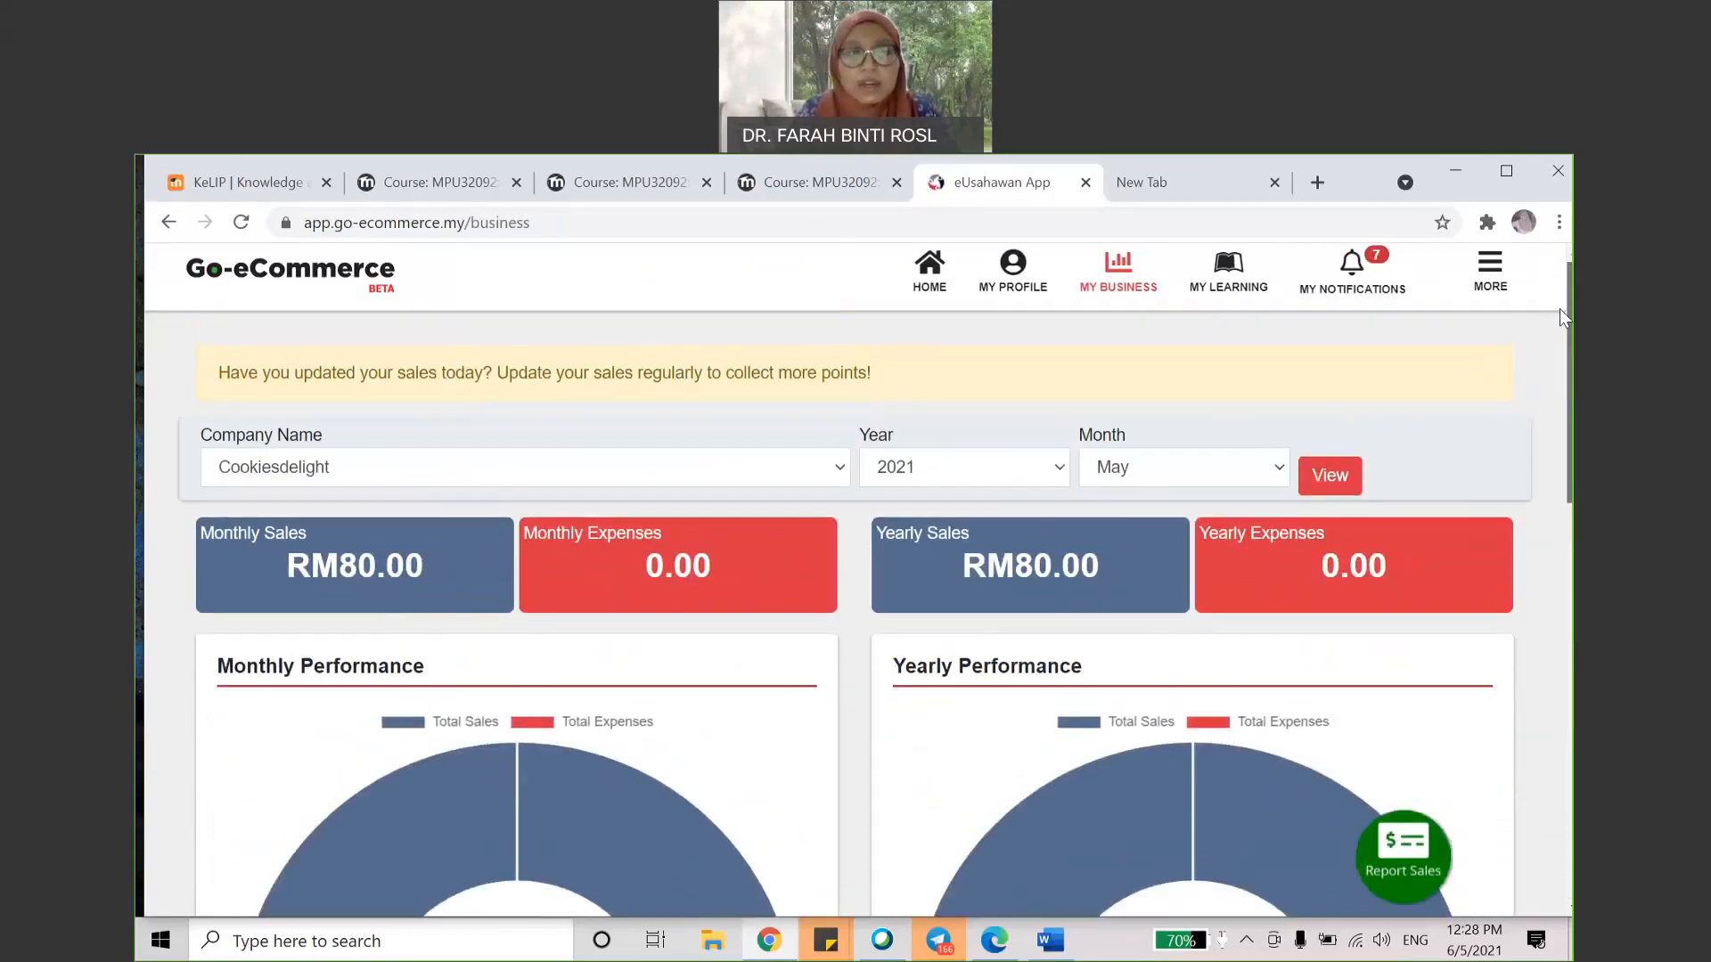
scroll(1560, 309, down, 3)
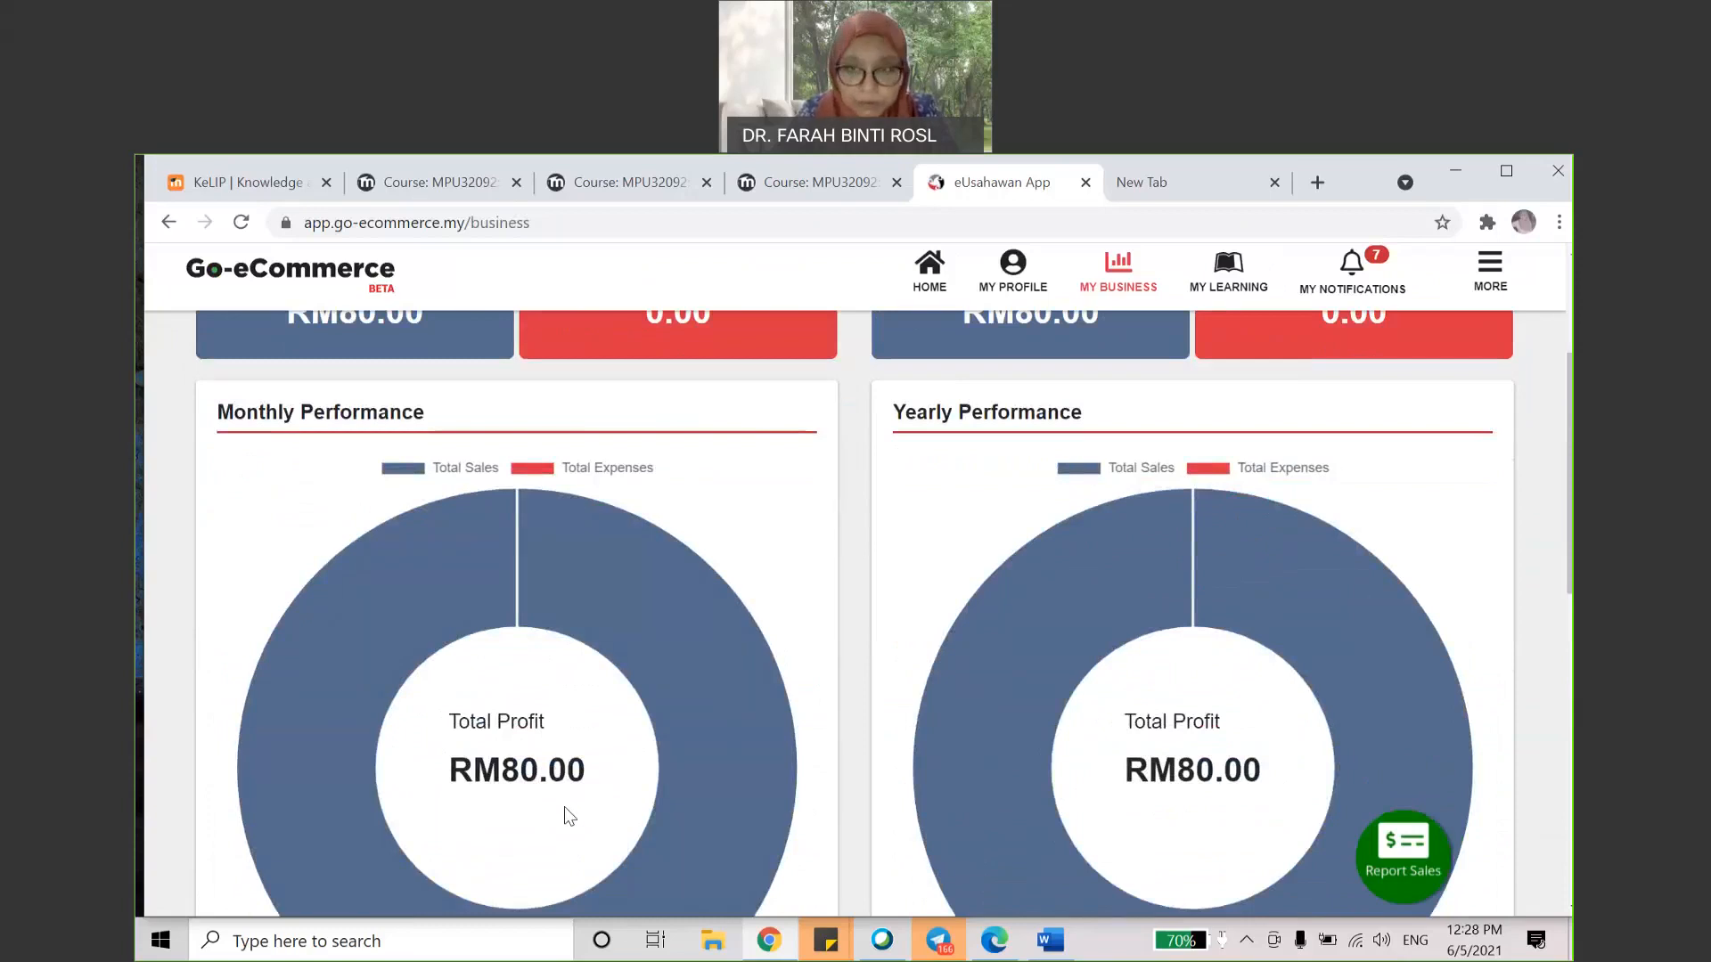
scroll(1570, 472, down, 7)
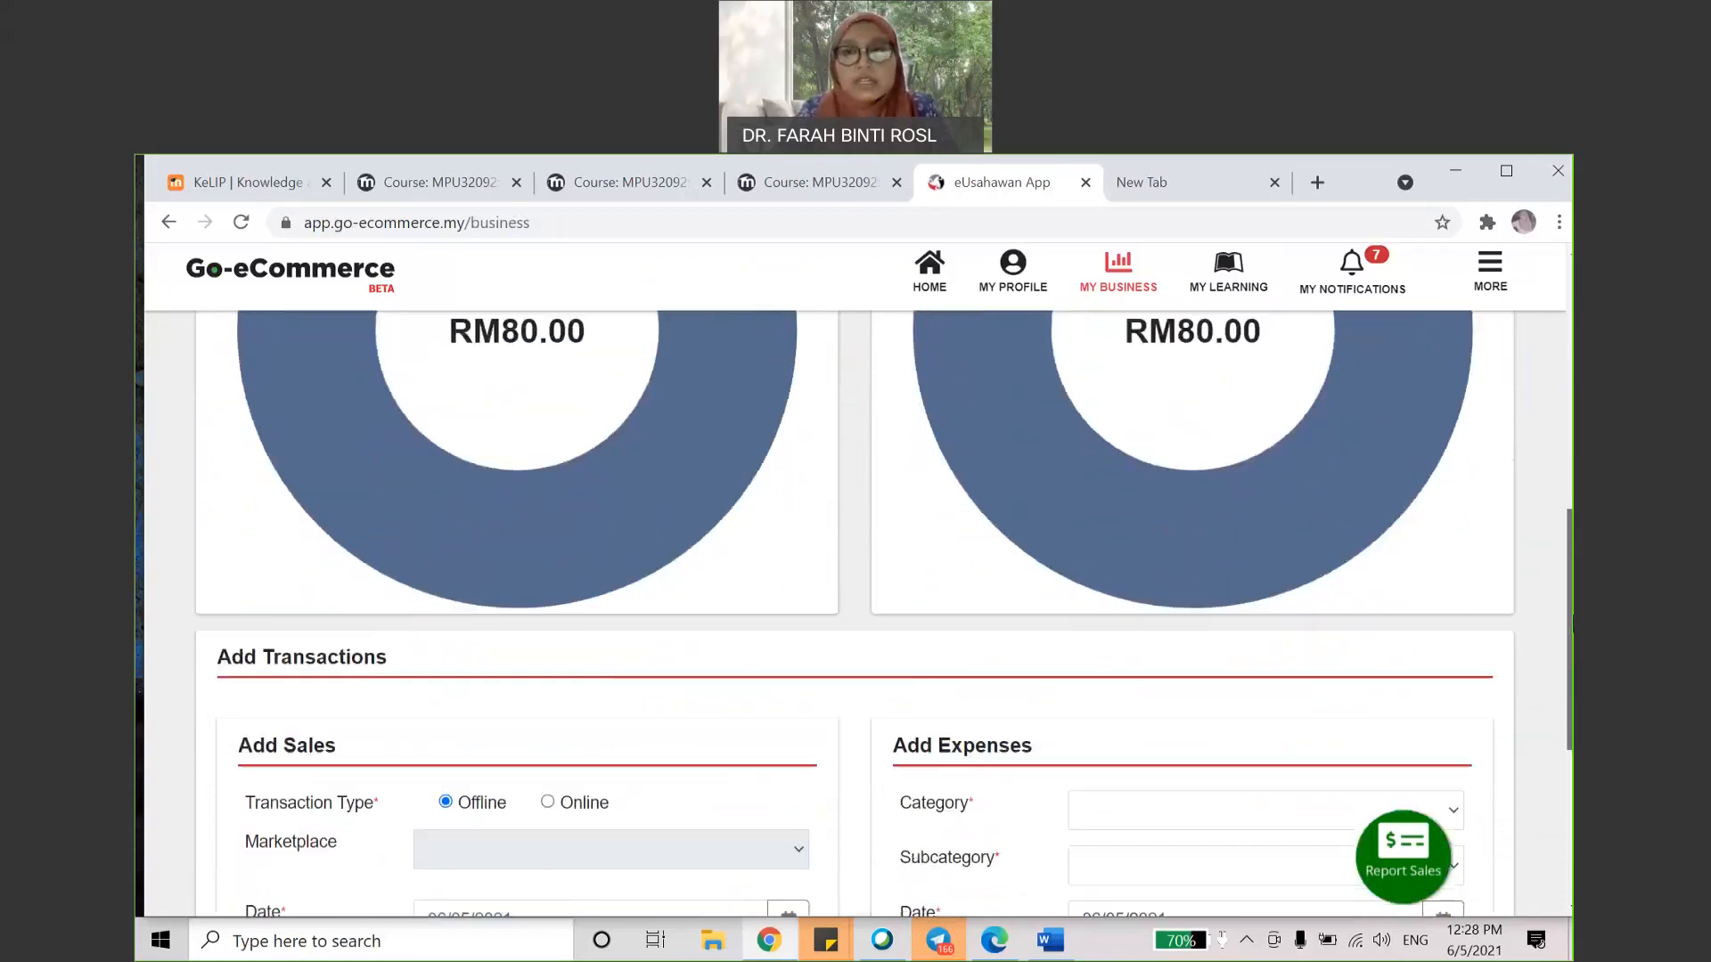
scroll(1569, 472, up, 5)
scroll(1564, 746, up, 3)
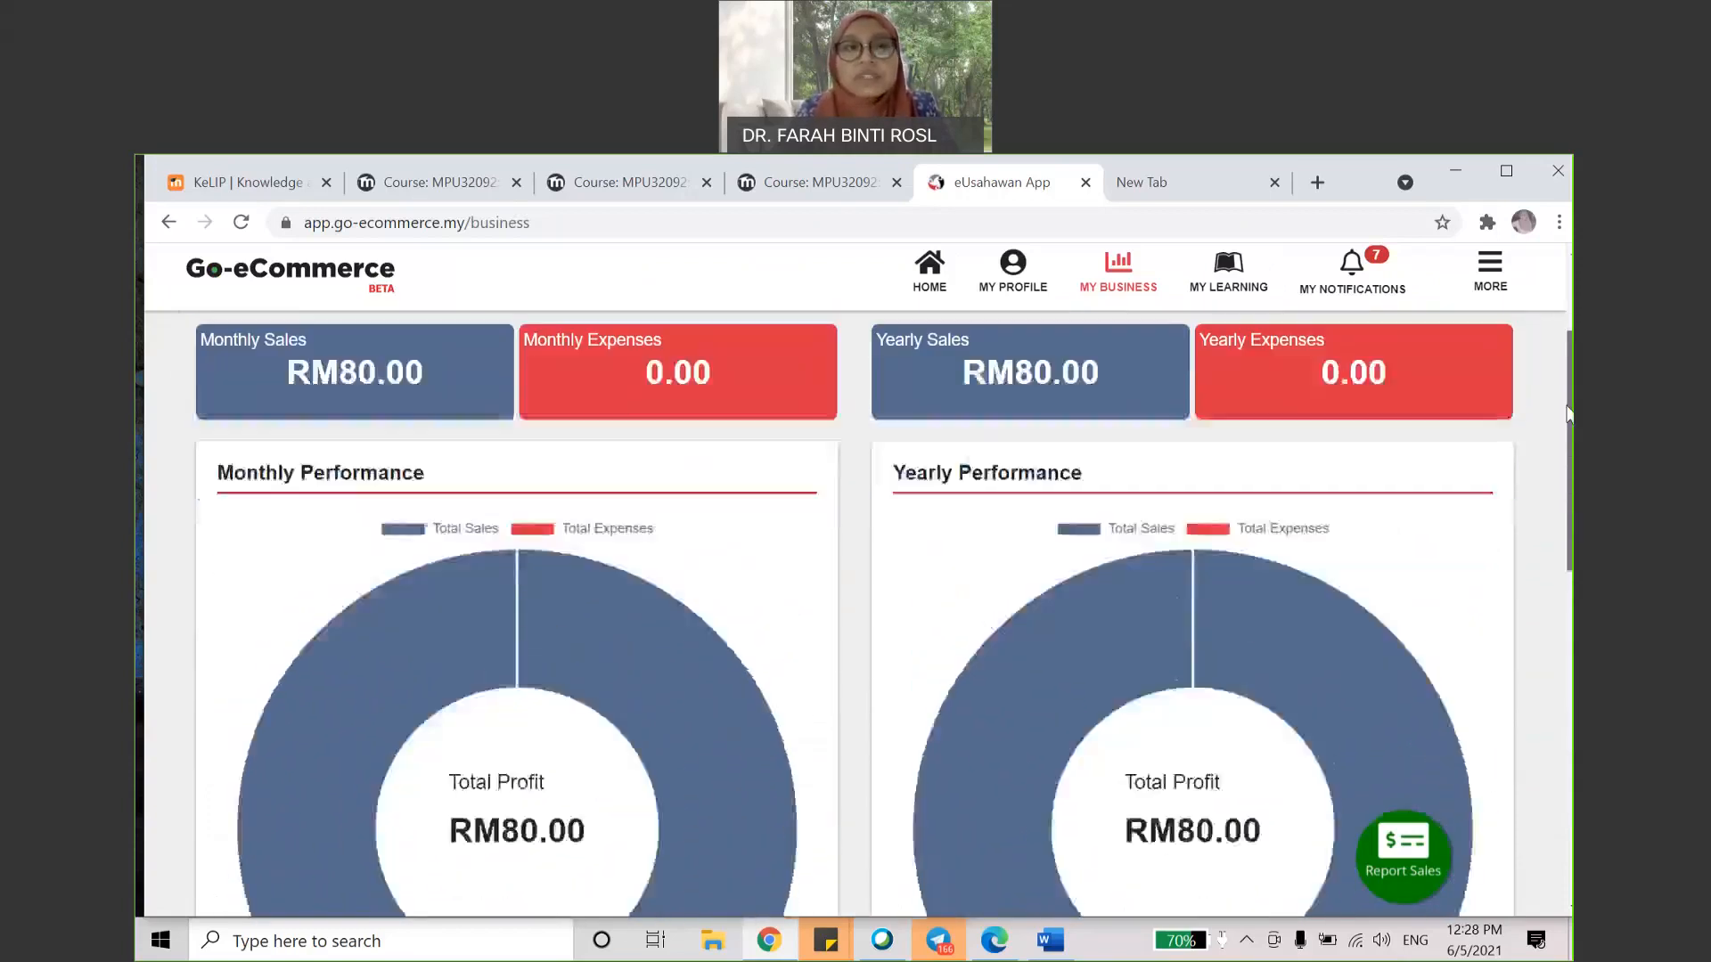
scroll(1564, 746, down, 8)
scroll(1564, 746, up, 8)
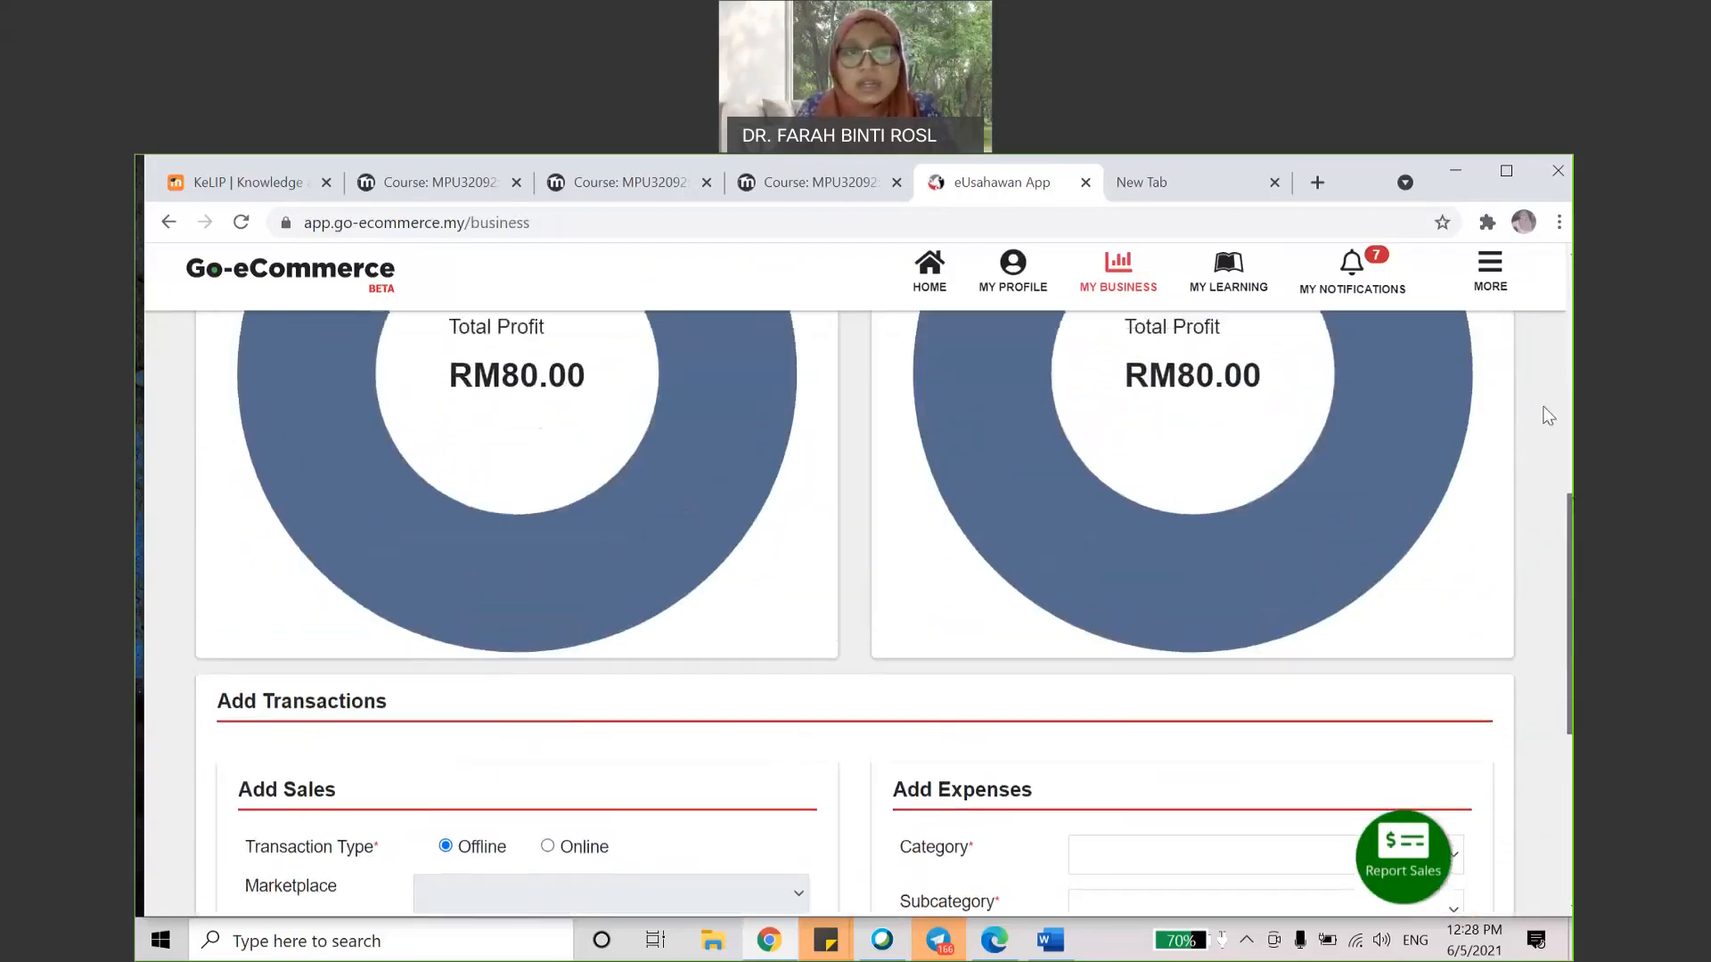
scroll(1521, 435, down, 3)
scroll(1520, 425, up, 3)
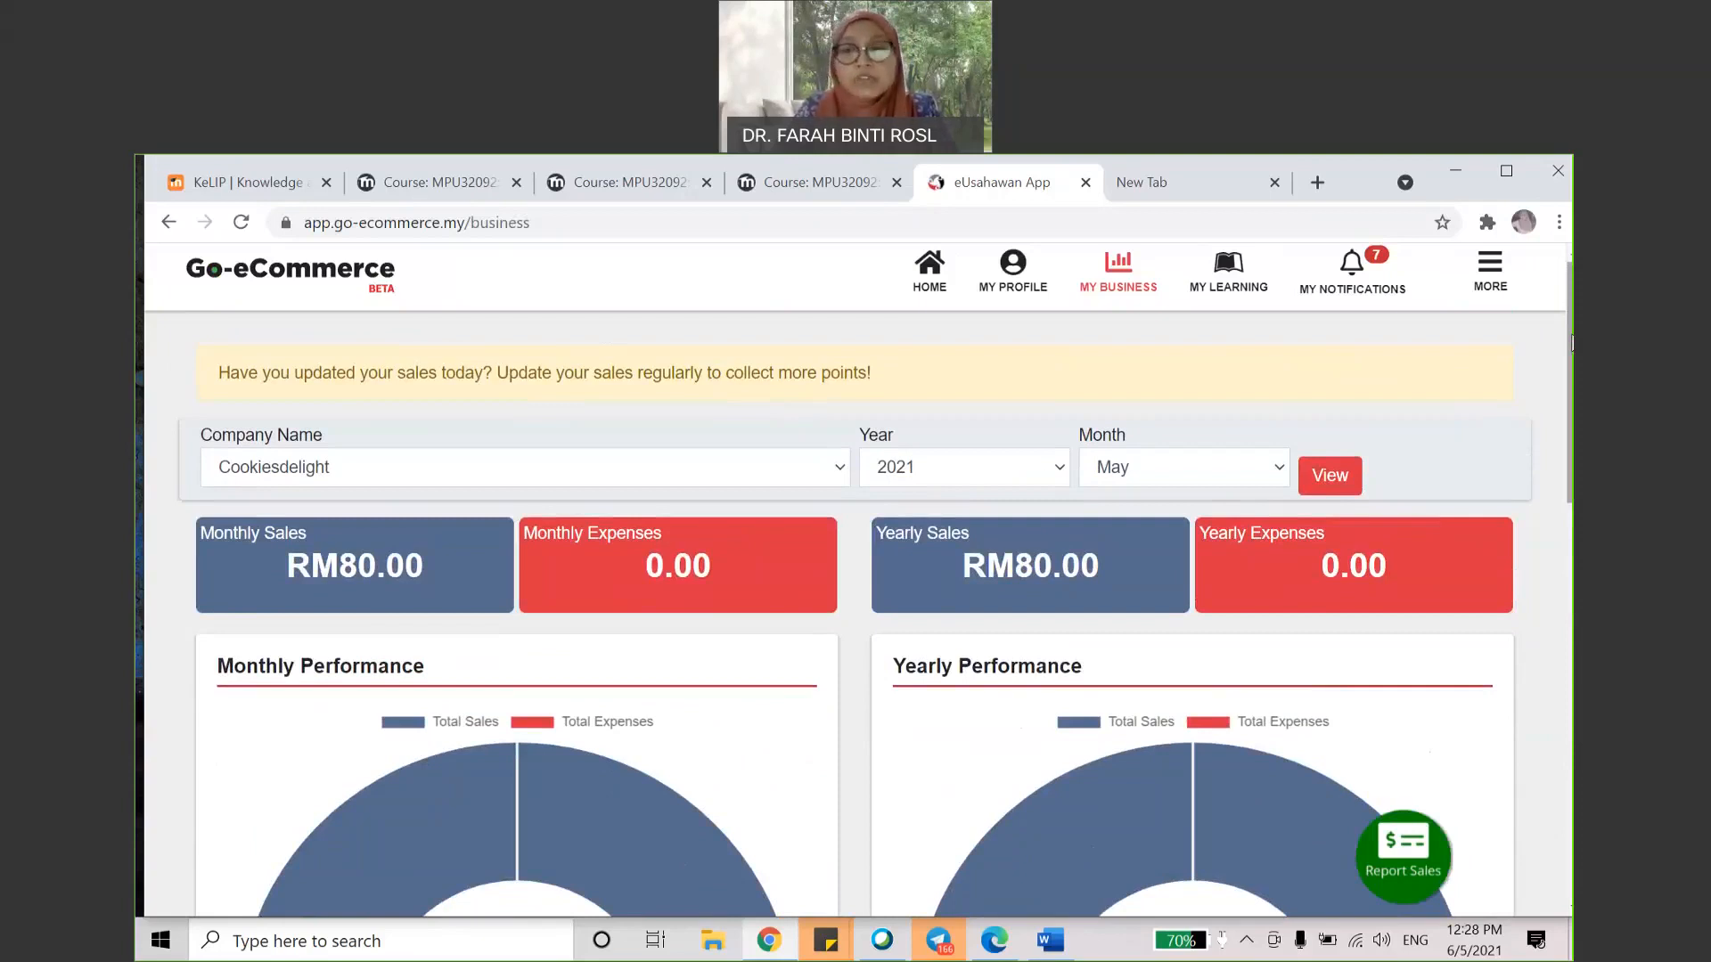
Step: In the Add Expenses form, set the category to Travel and check the available subcategories
drag(1572, 343, 1572, 770)
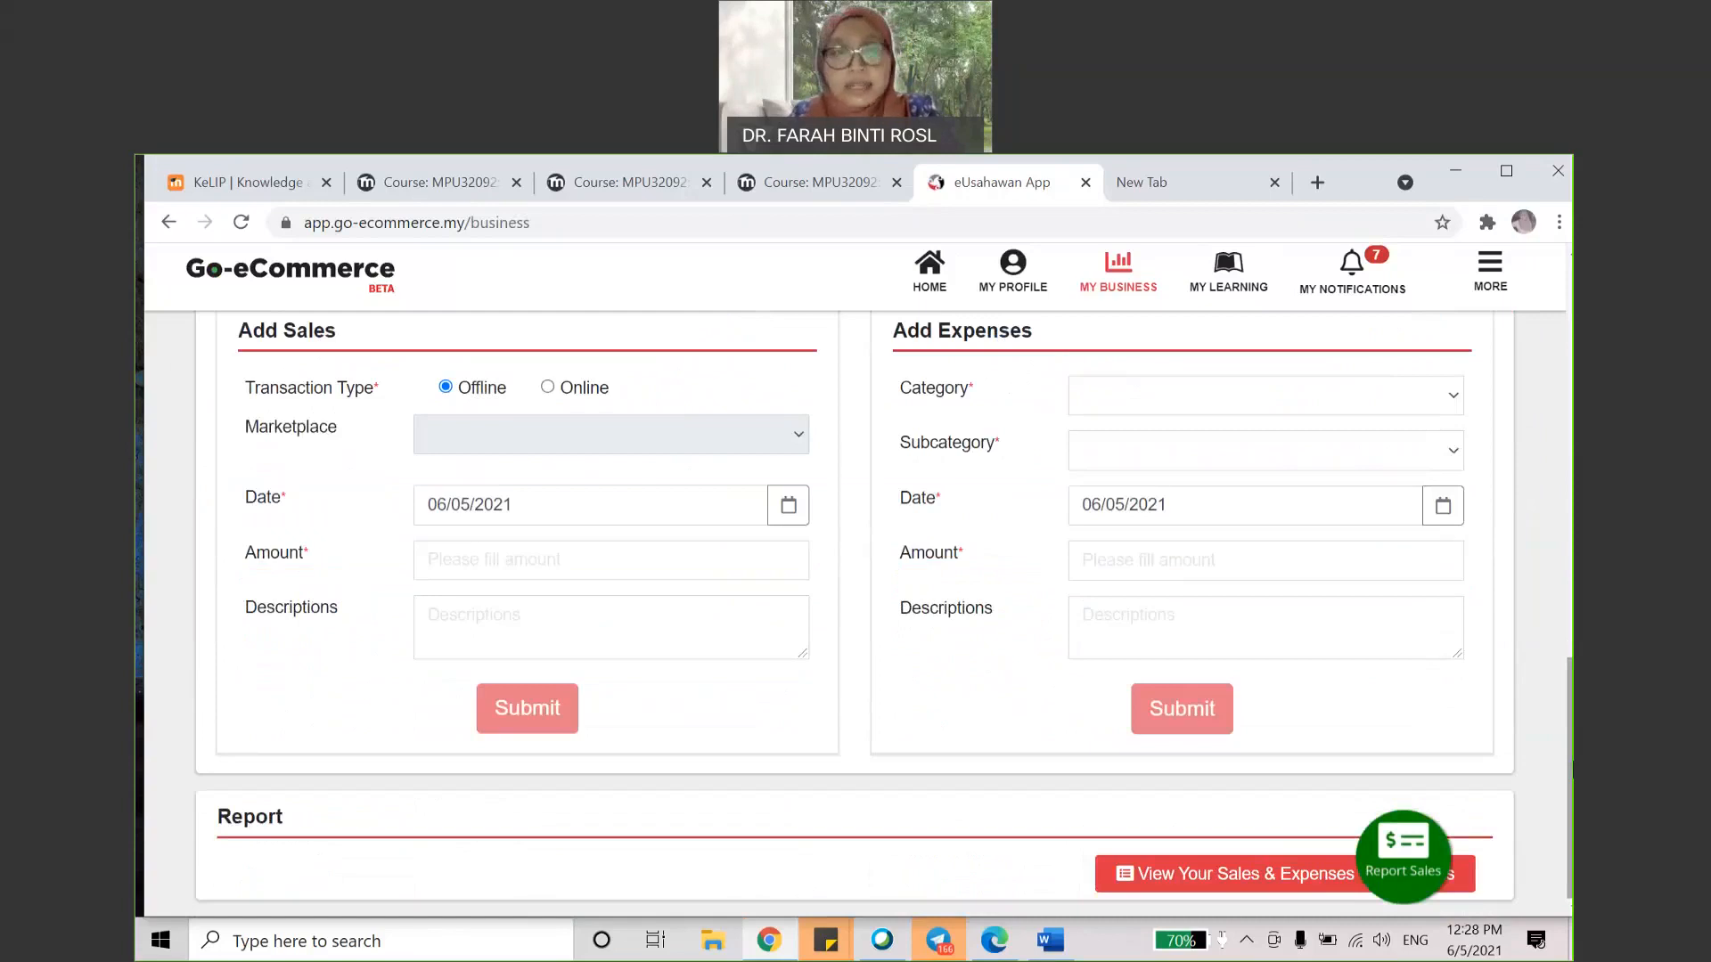
drag(1572, 770, 1571, 736)
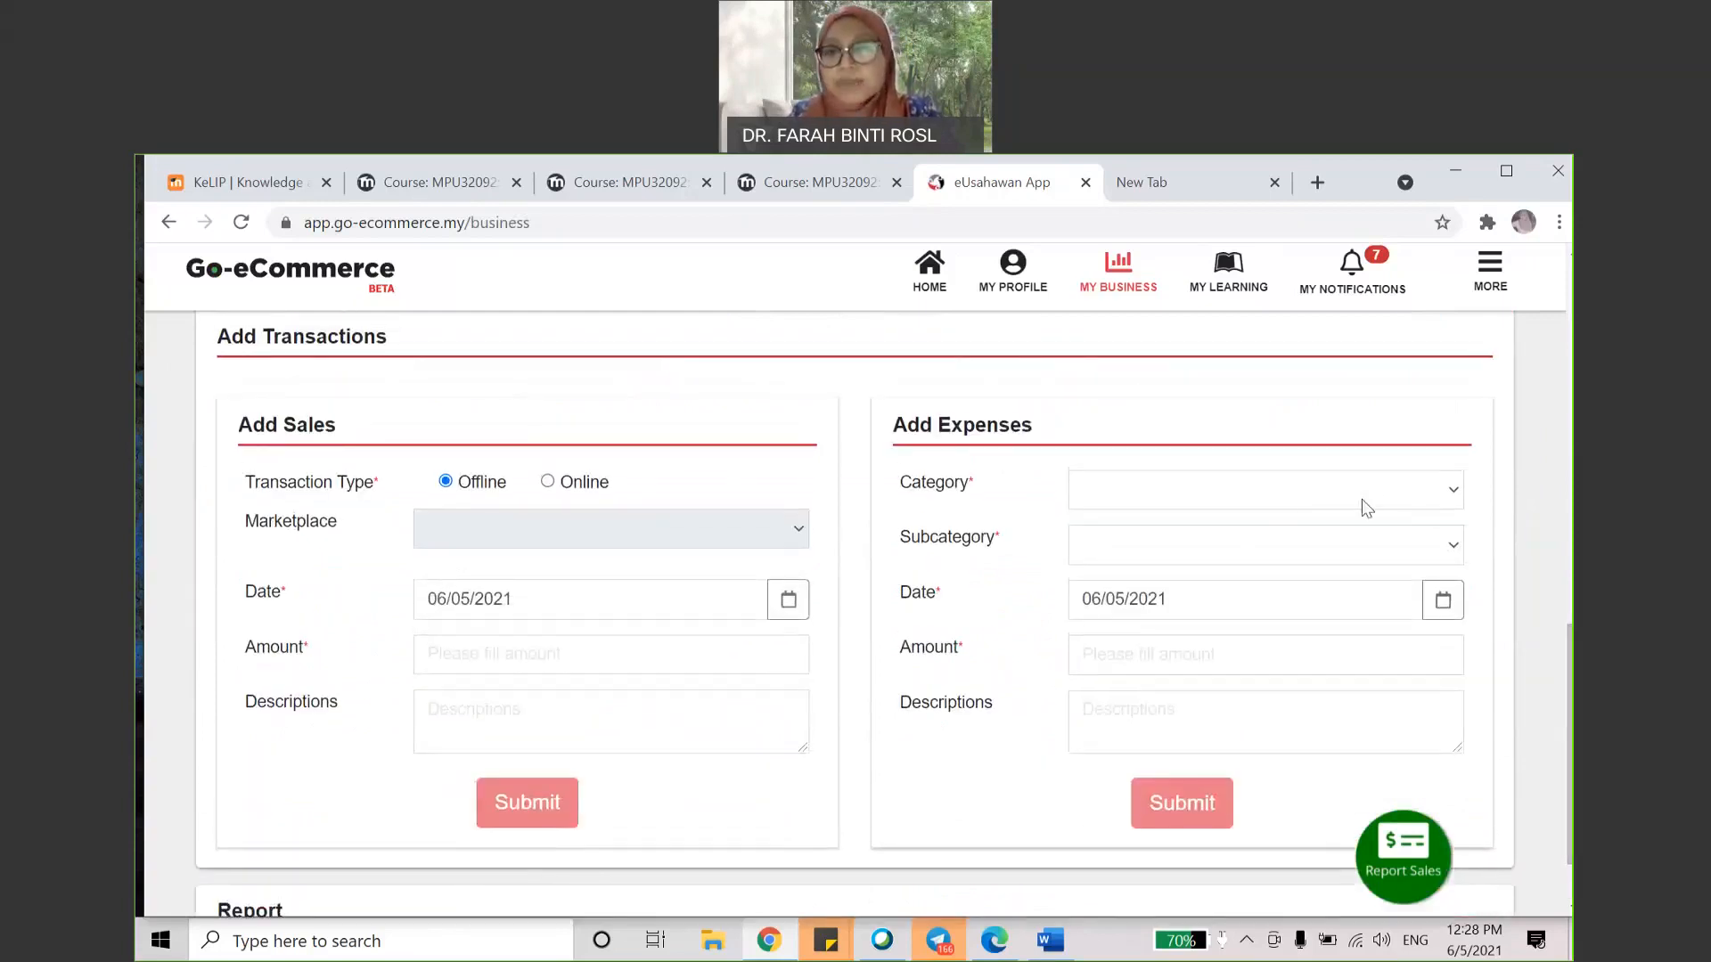
click(1395, 495)
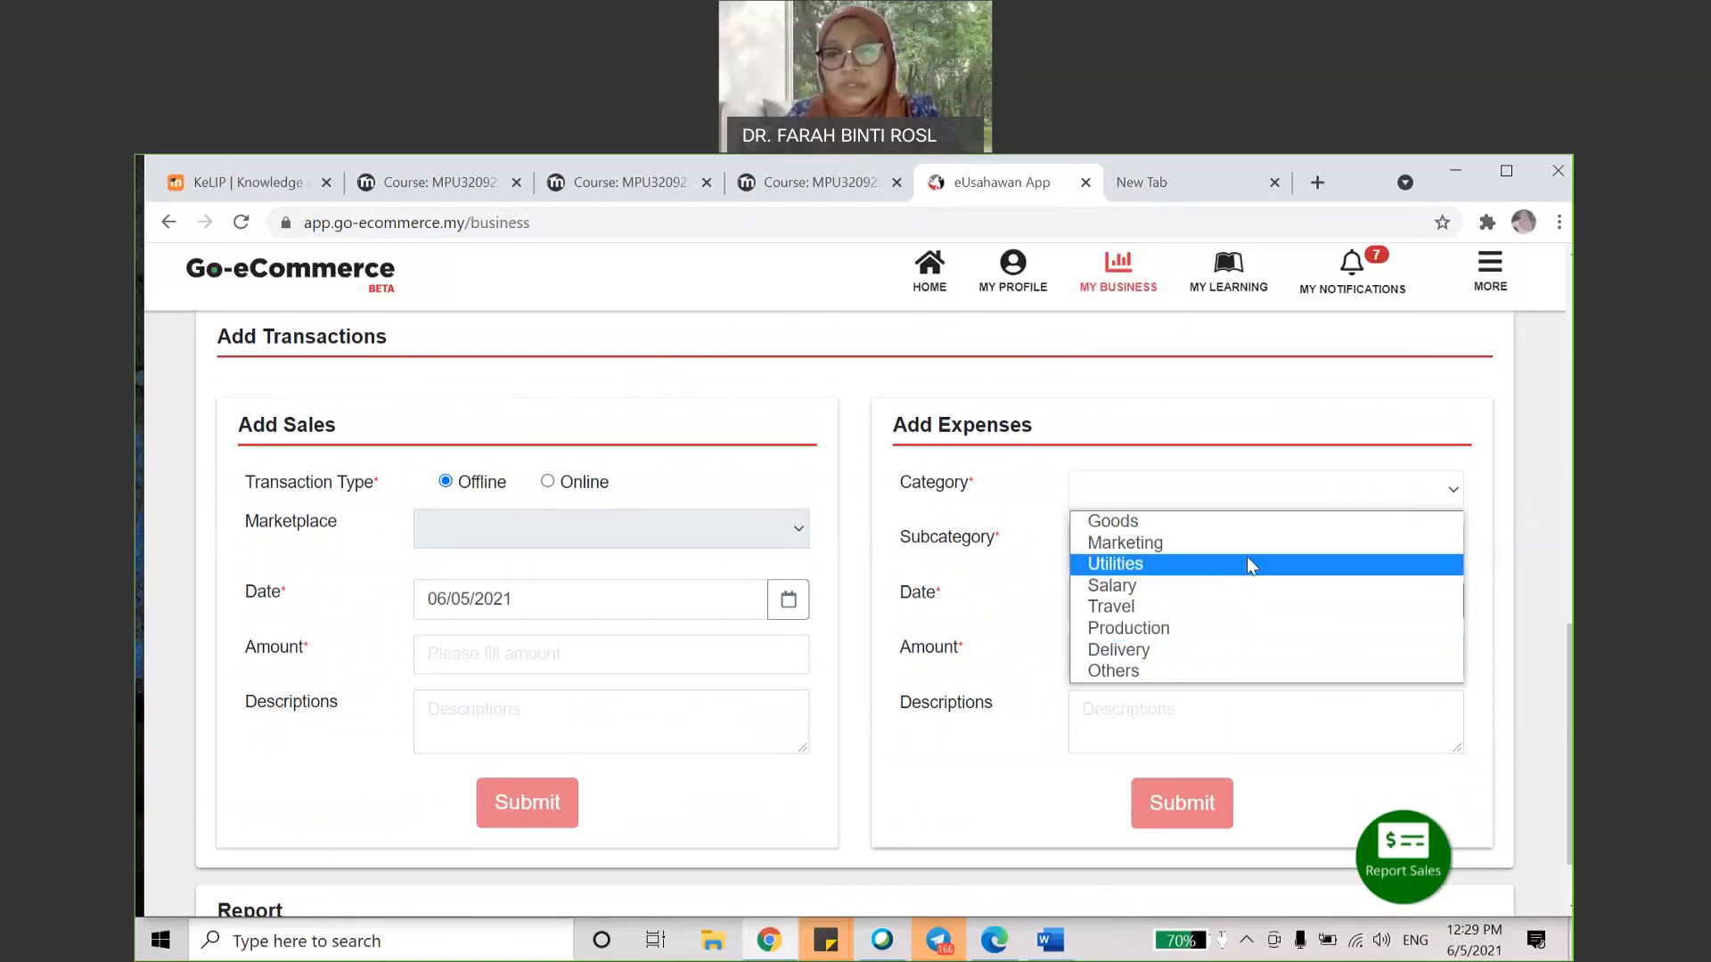
click(1248, 604)
click(1363, 555)
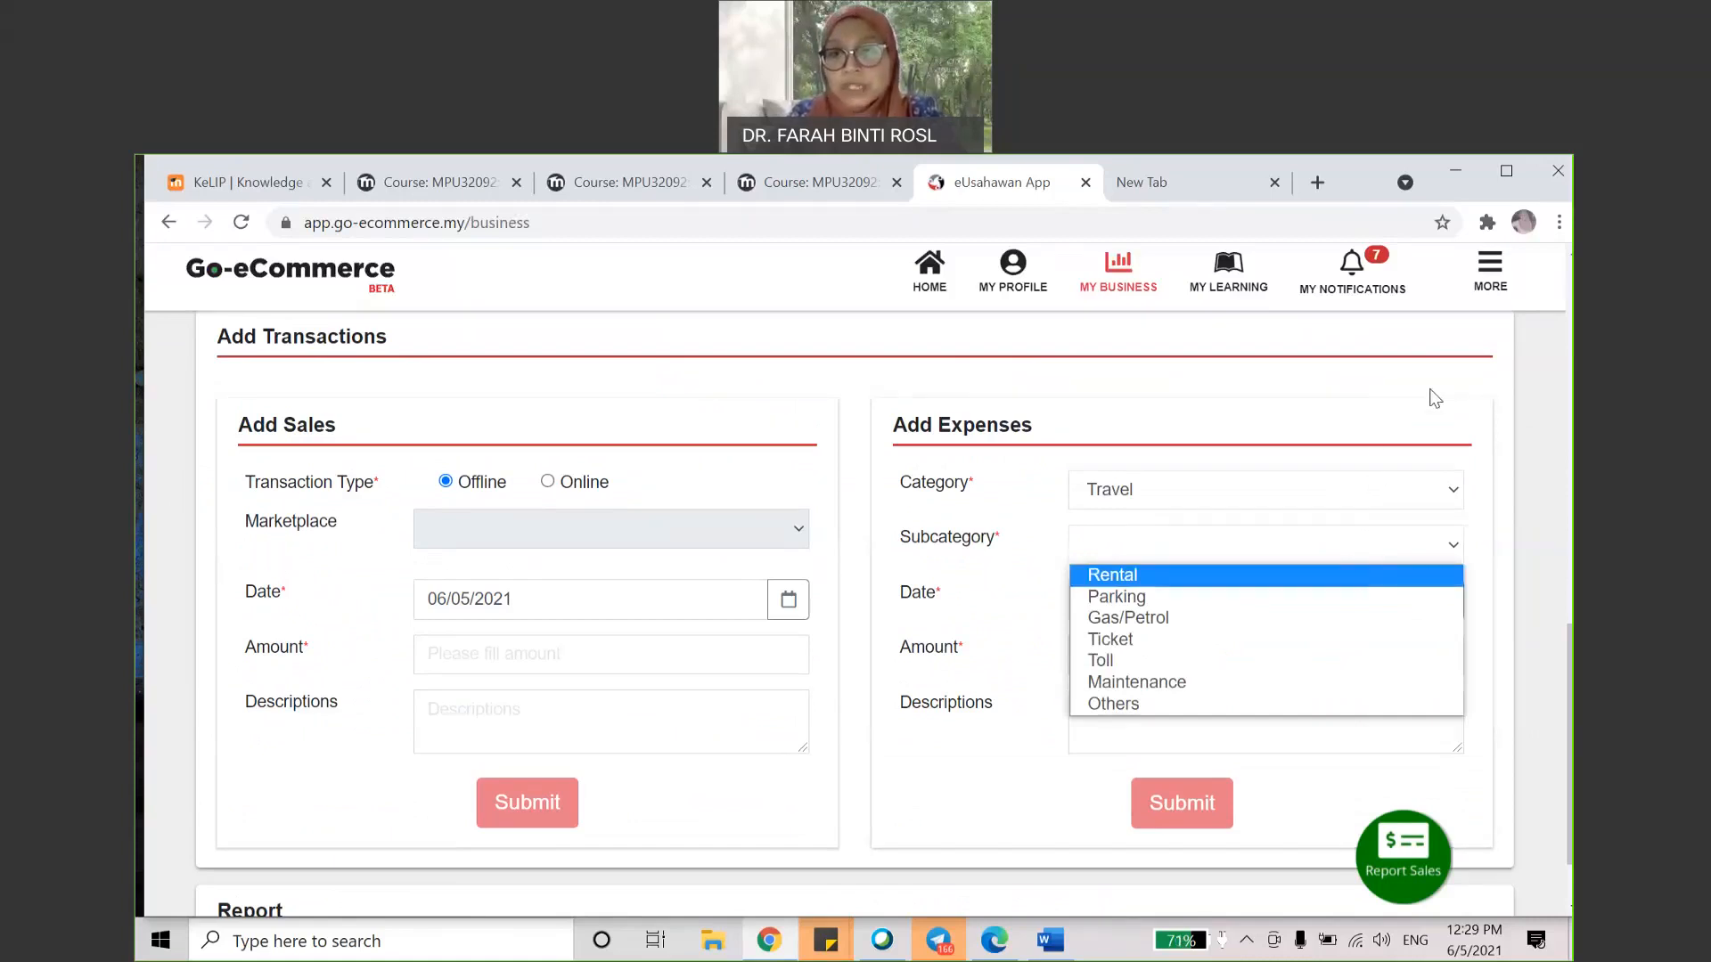
click(1432, 399)
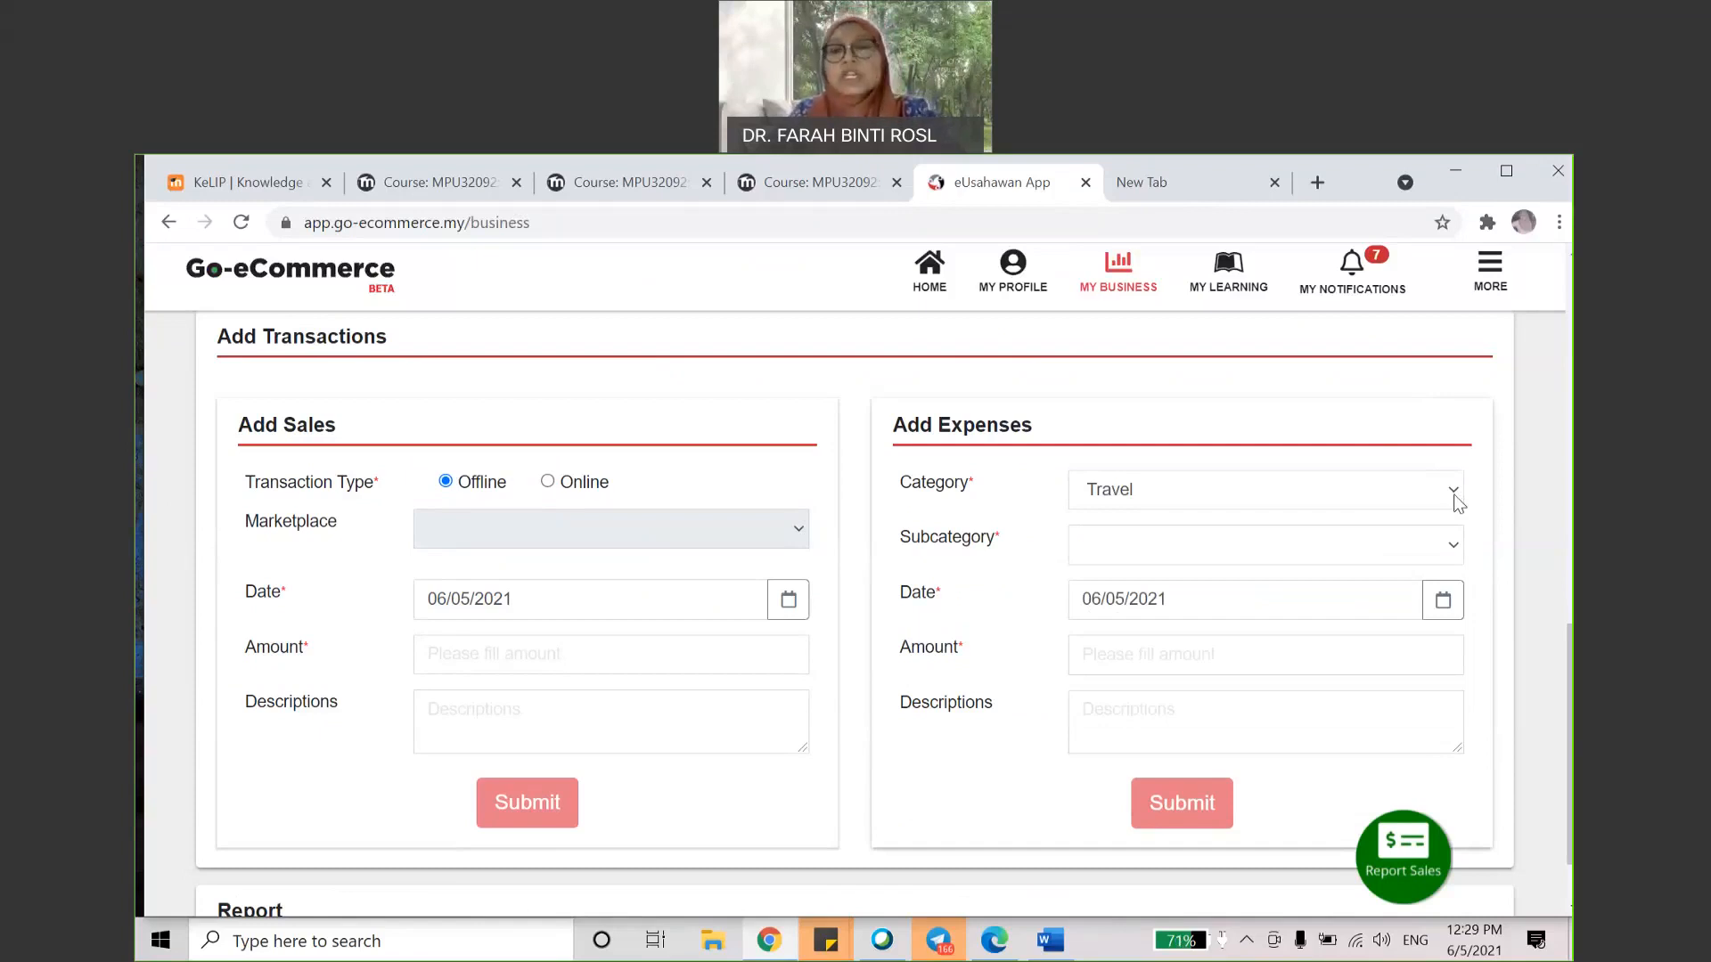
scroll(1568, 679, up, 3)
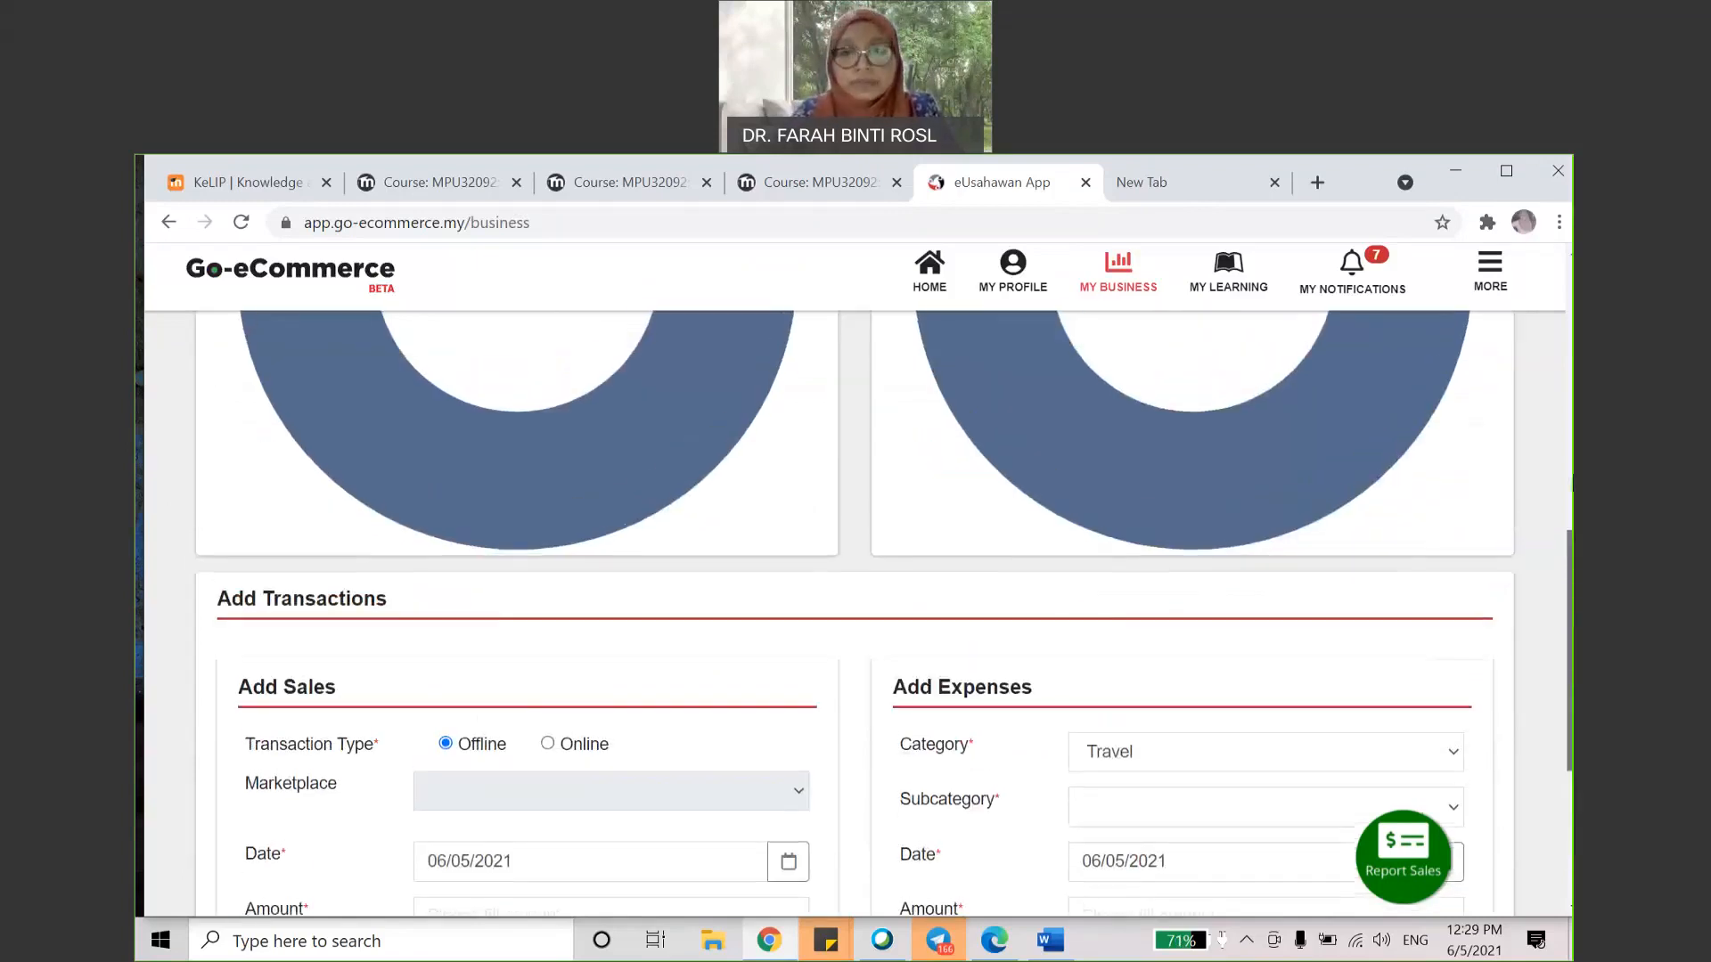
scroll(1554, 488, up, 5)
scroll(1515, 534, down, 3)
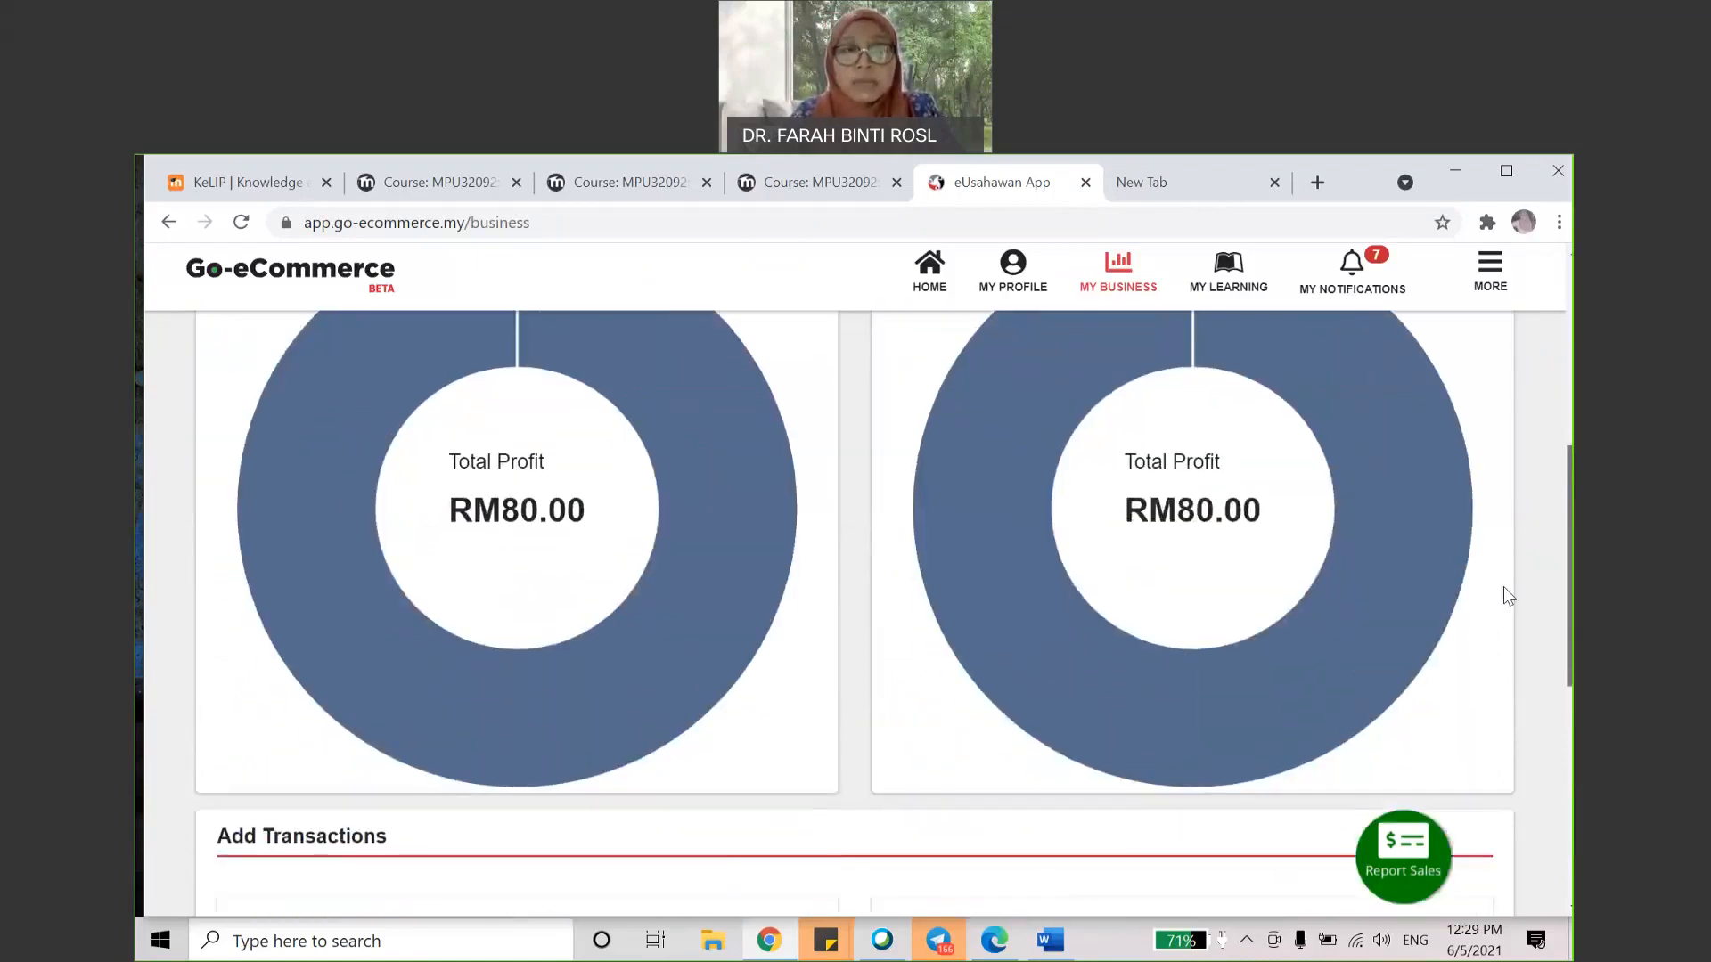
scroll(1505, 595, down, 6)
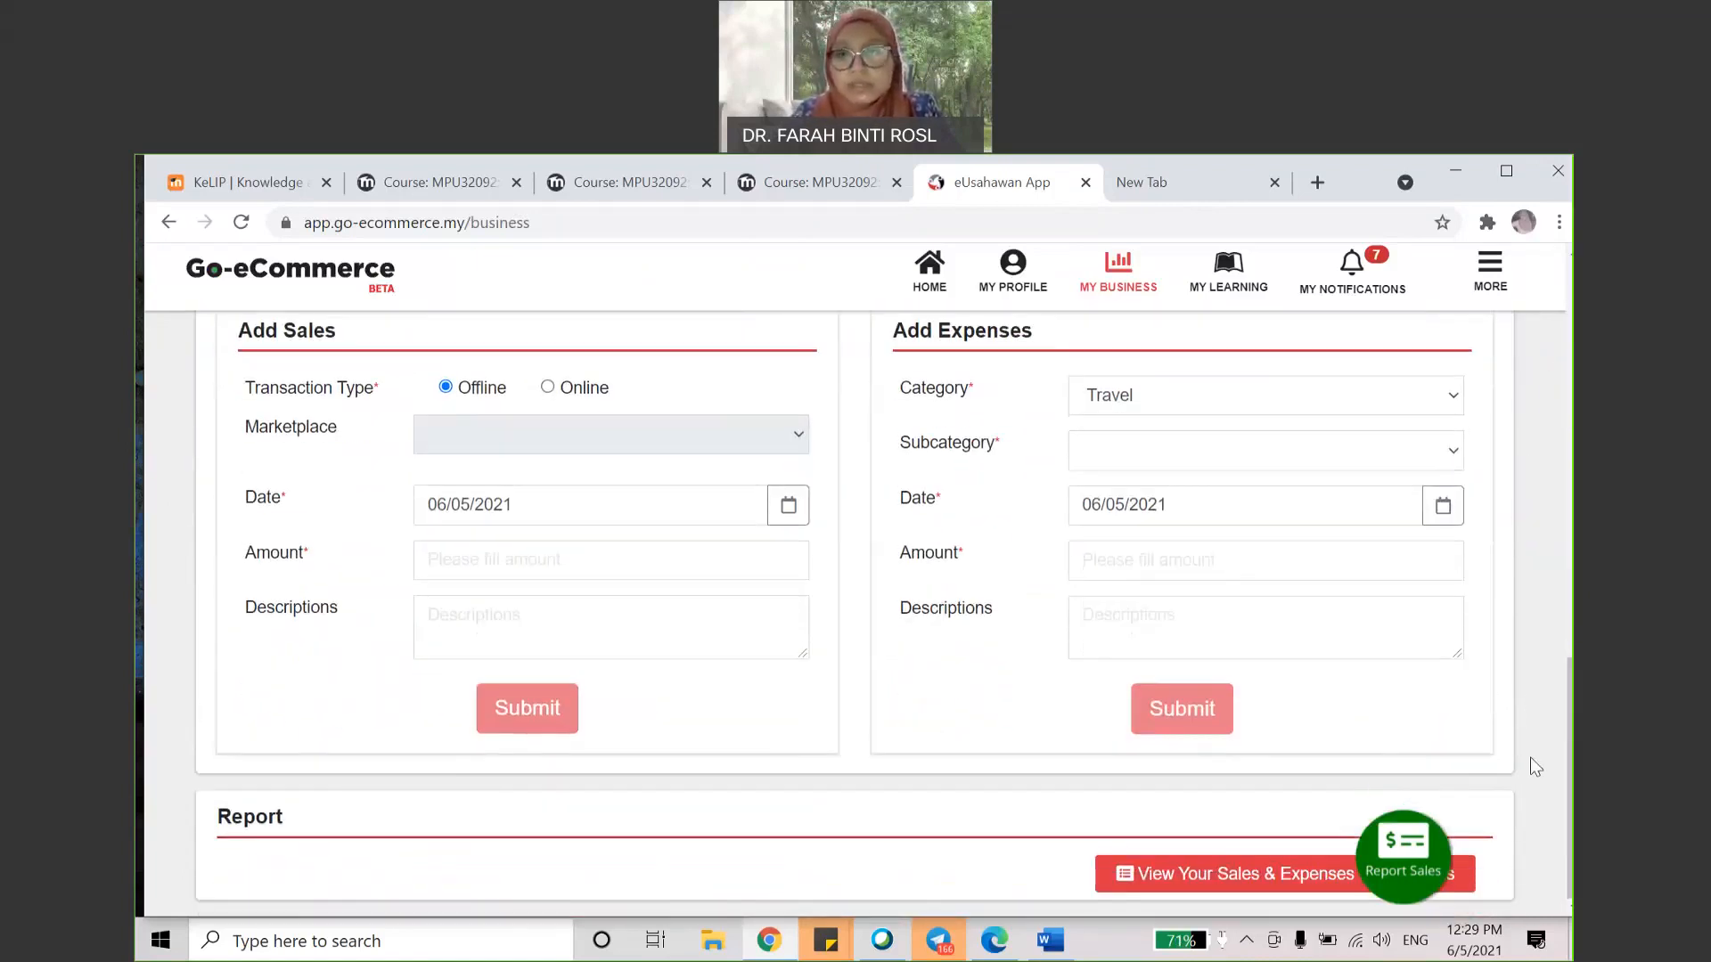
Step: In the Add Expenses form, keep the category Travel, choose the Gas/Petrol subcategory, and set the date to 05/05/2021
click(1325, 405)
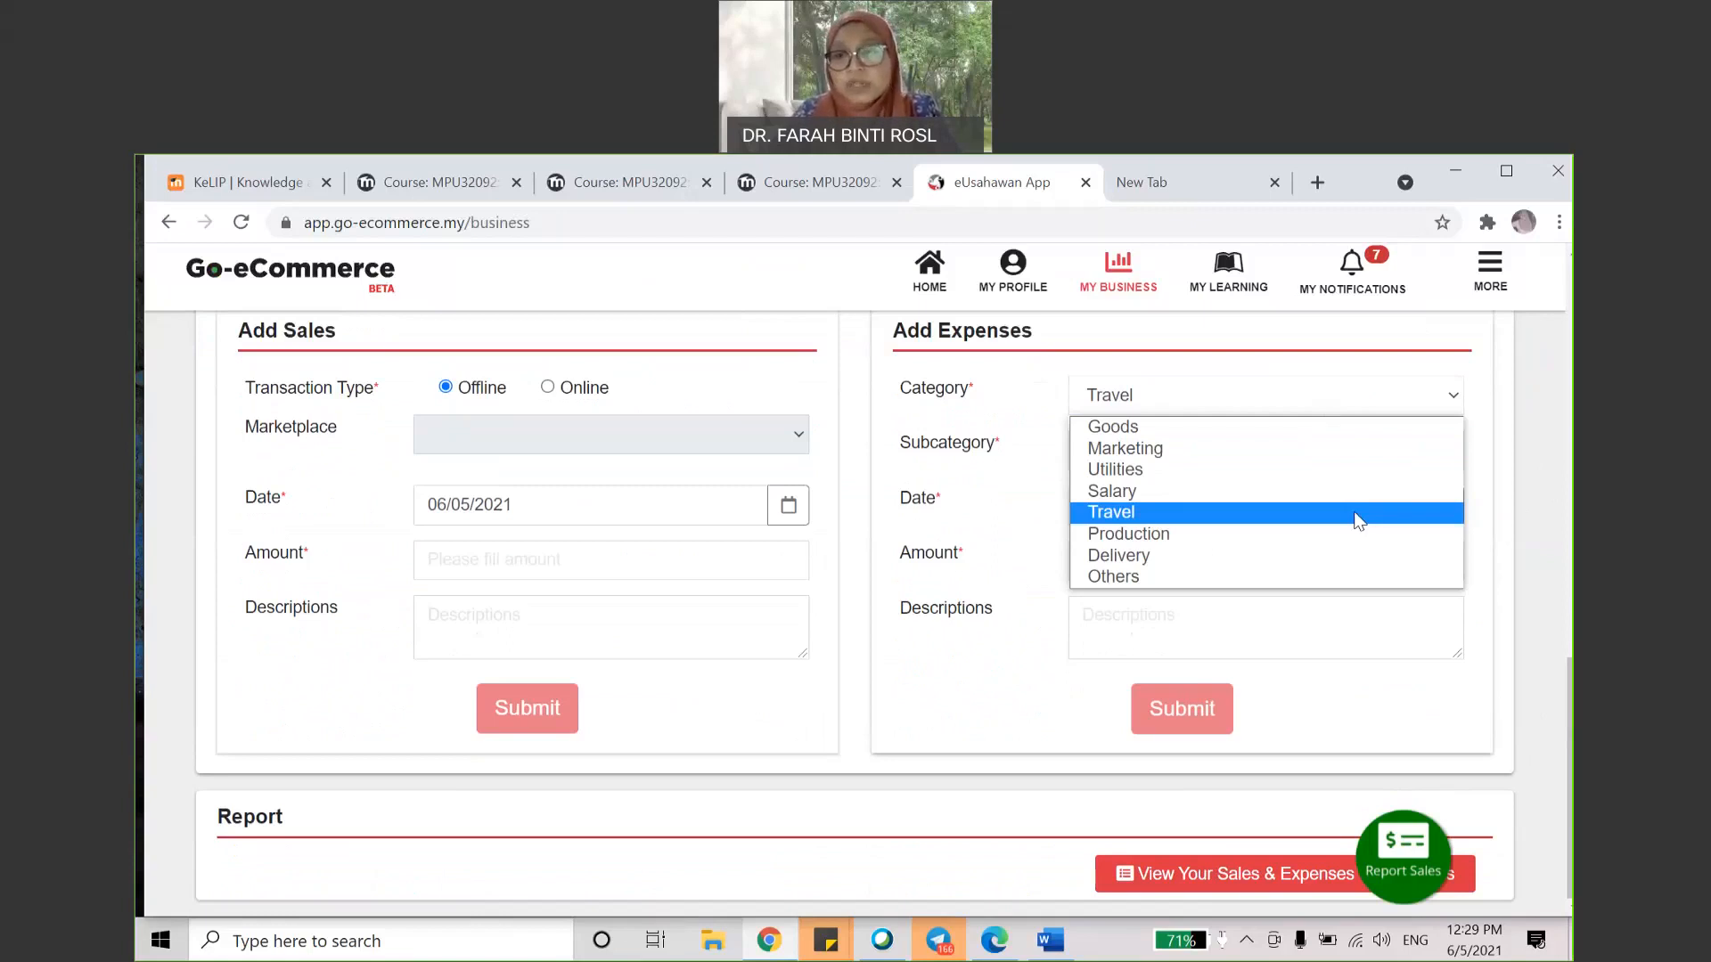
click(1399, 517)
click(1416, 463)
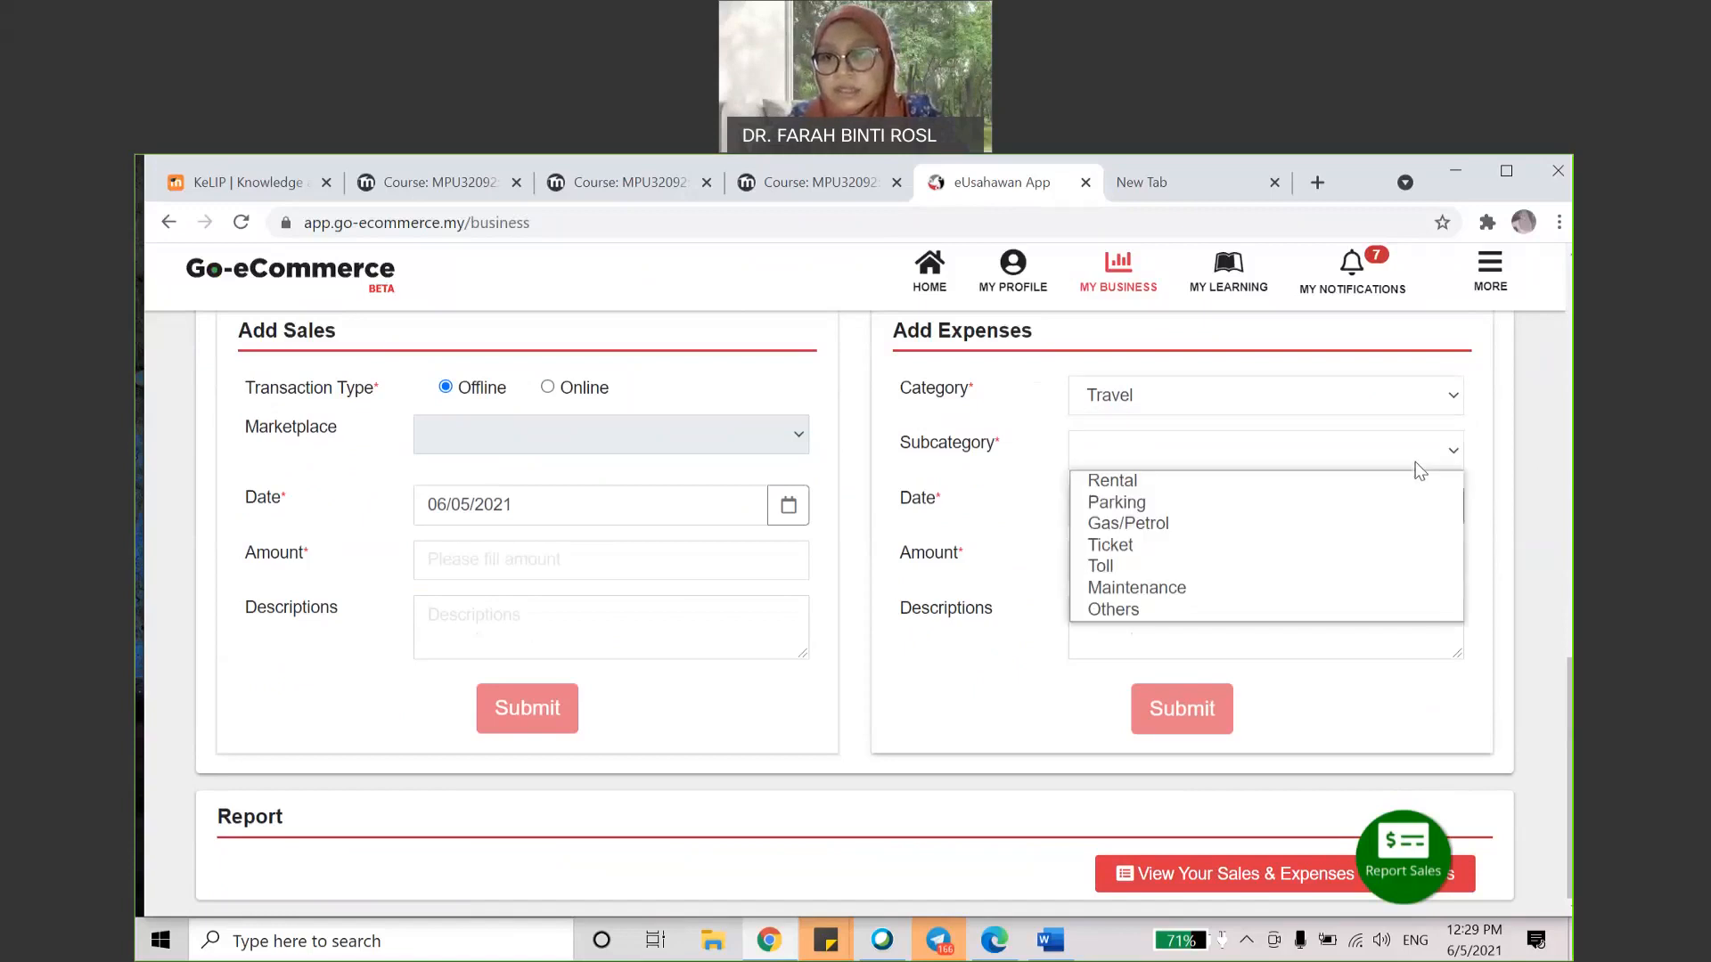
click(1407, 529)
click(1441, 506)
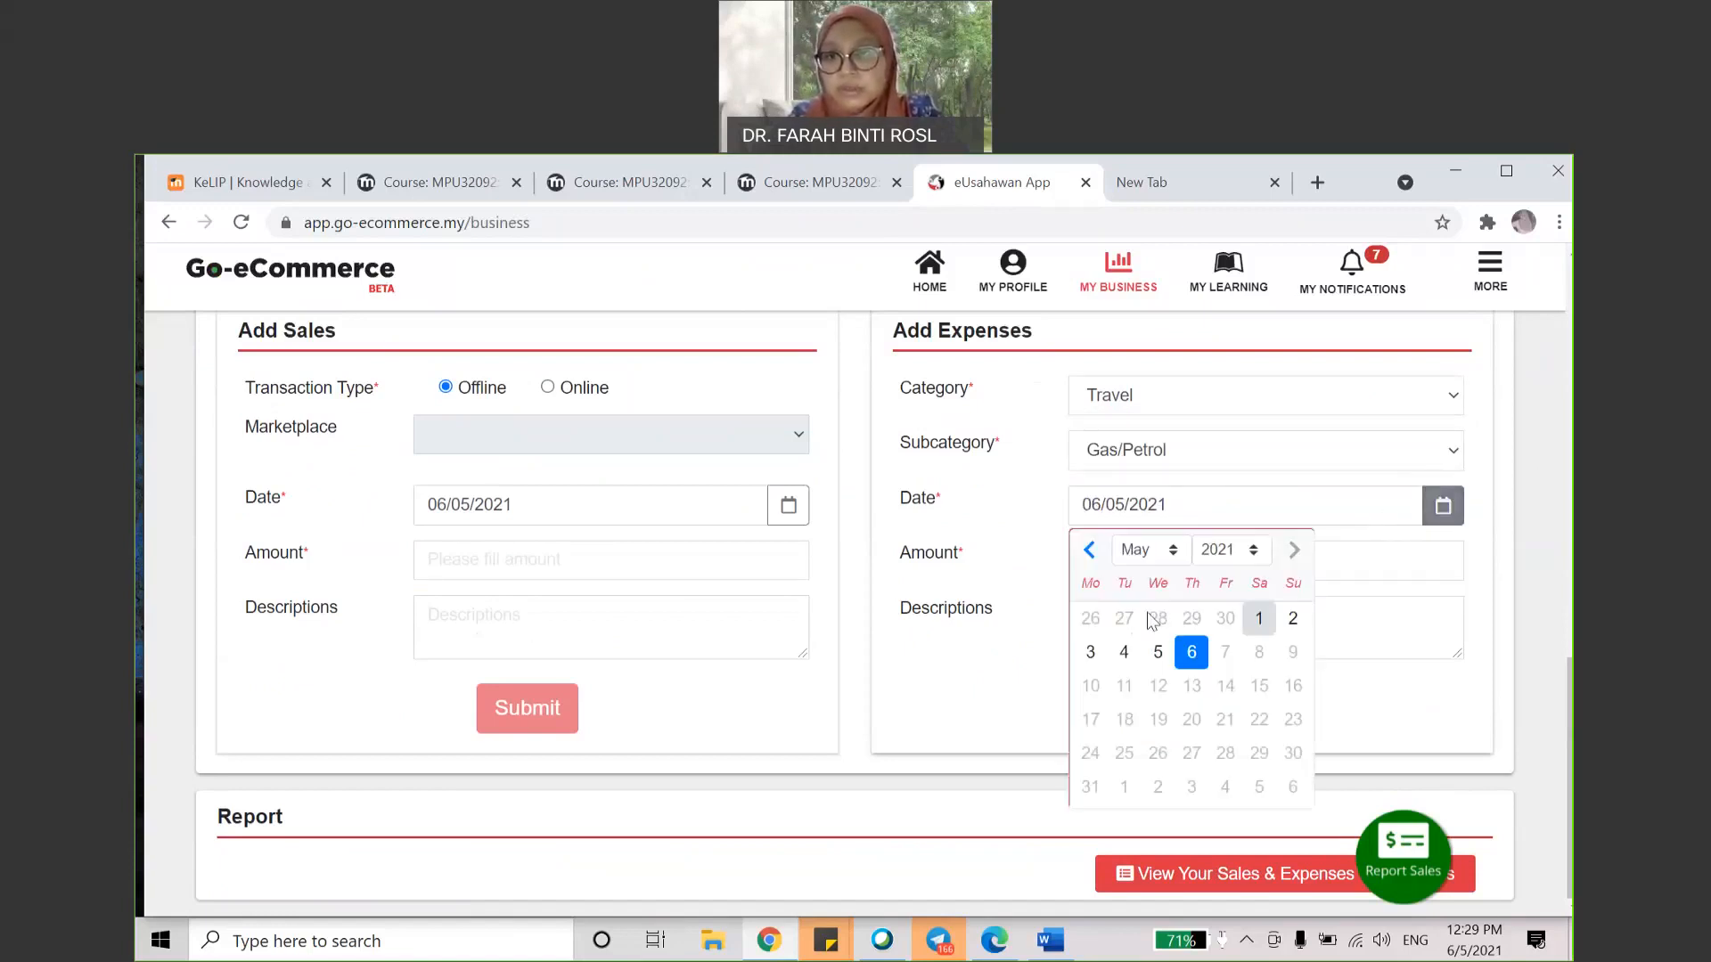
click(1157, 651)
Step: Enter an amount of 2 with the description "cas cod" for the petrol expense and submit it
click(1250, 569)
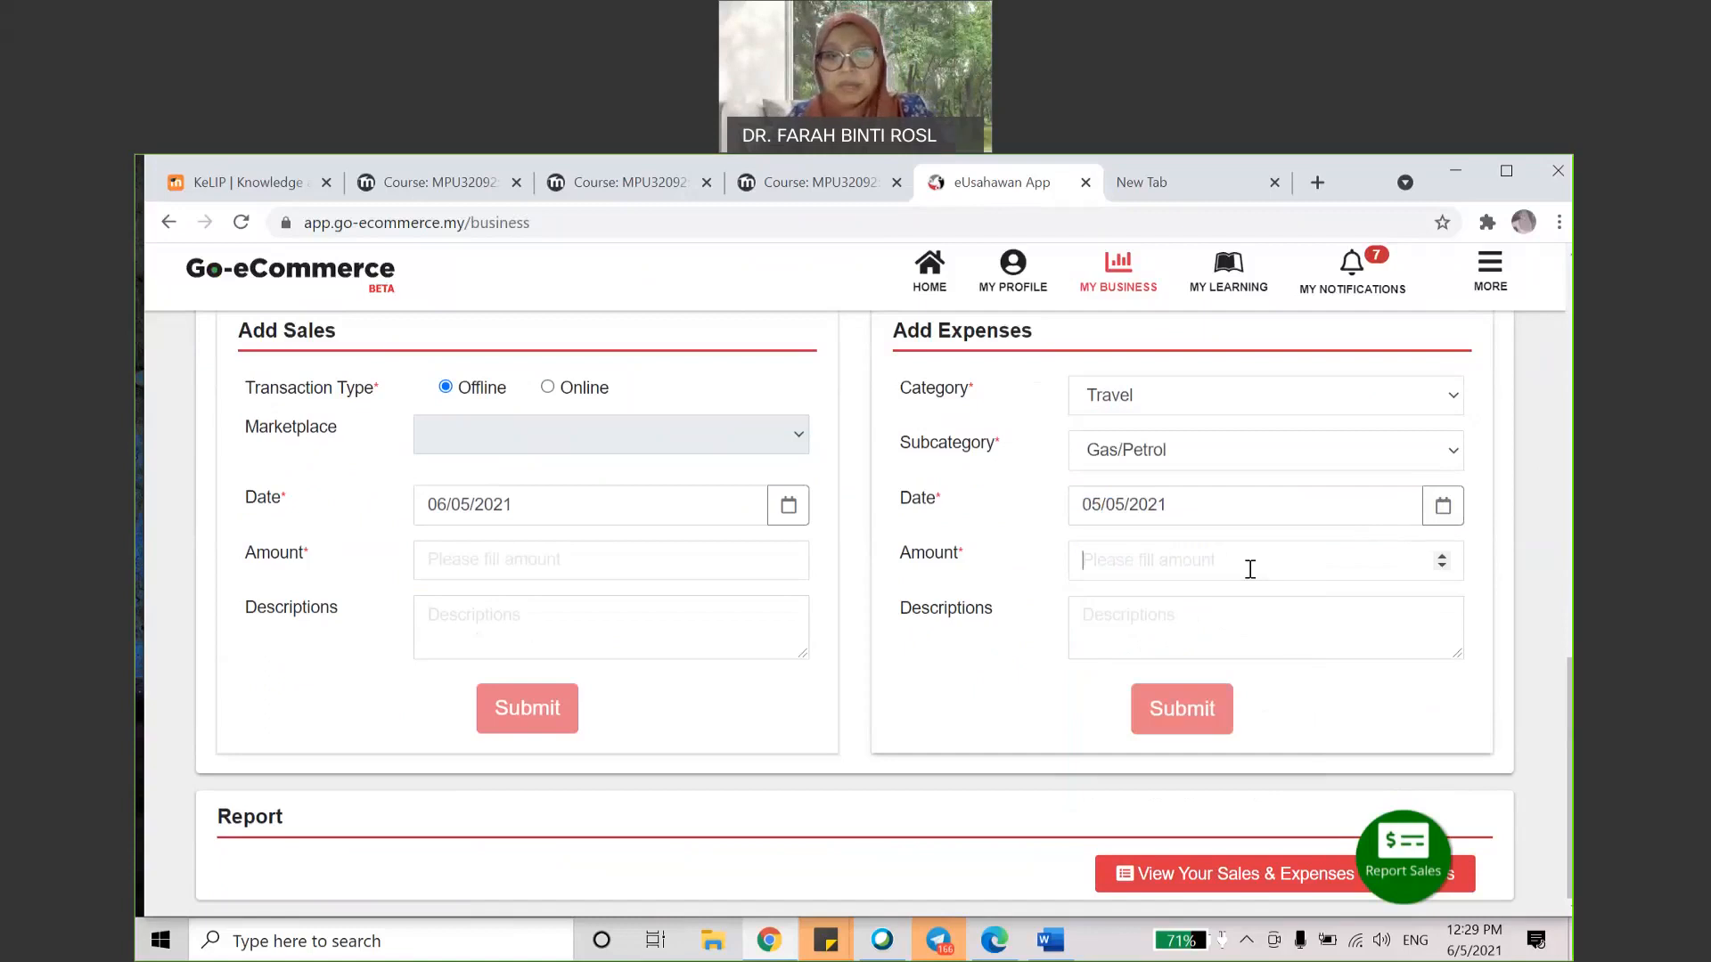
text(2)
click(1267, 638)
text(cas cos)
key(BackSpace)
text(d)
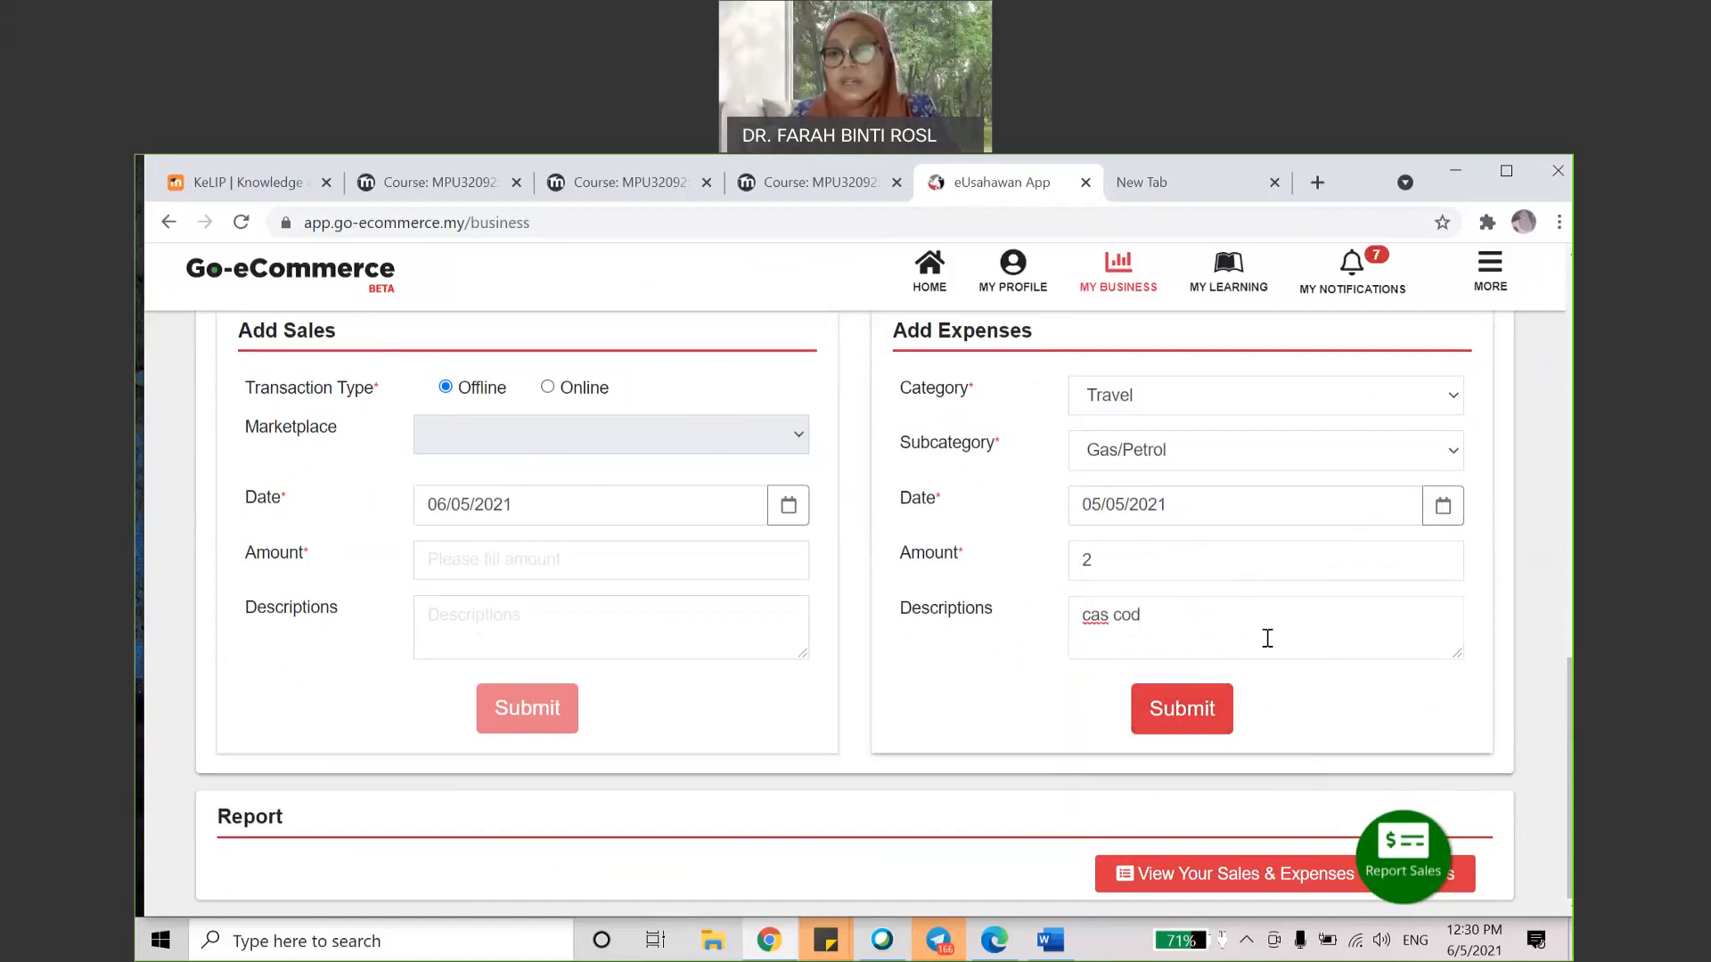
click(1194, 736)
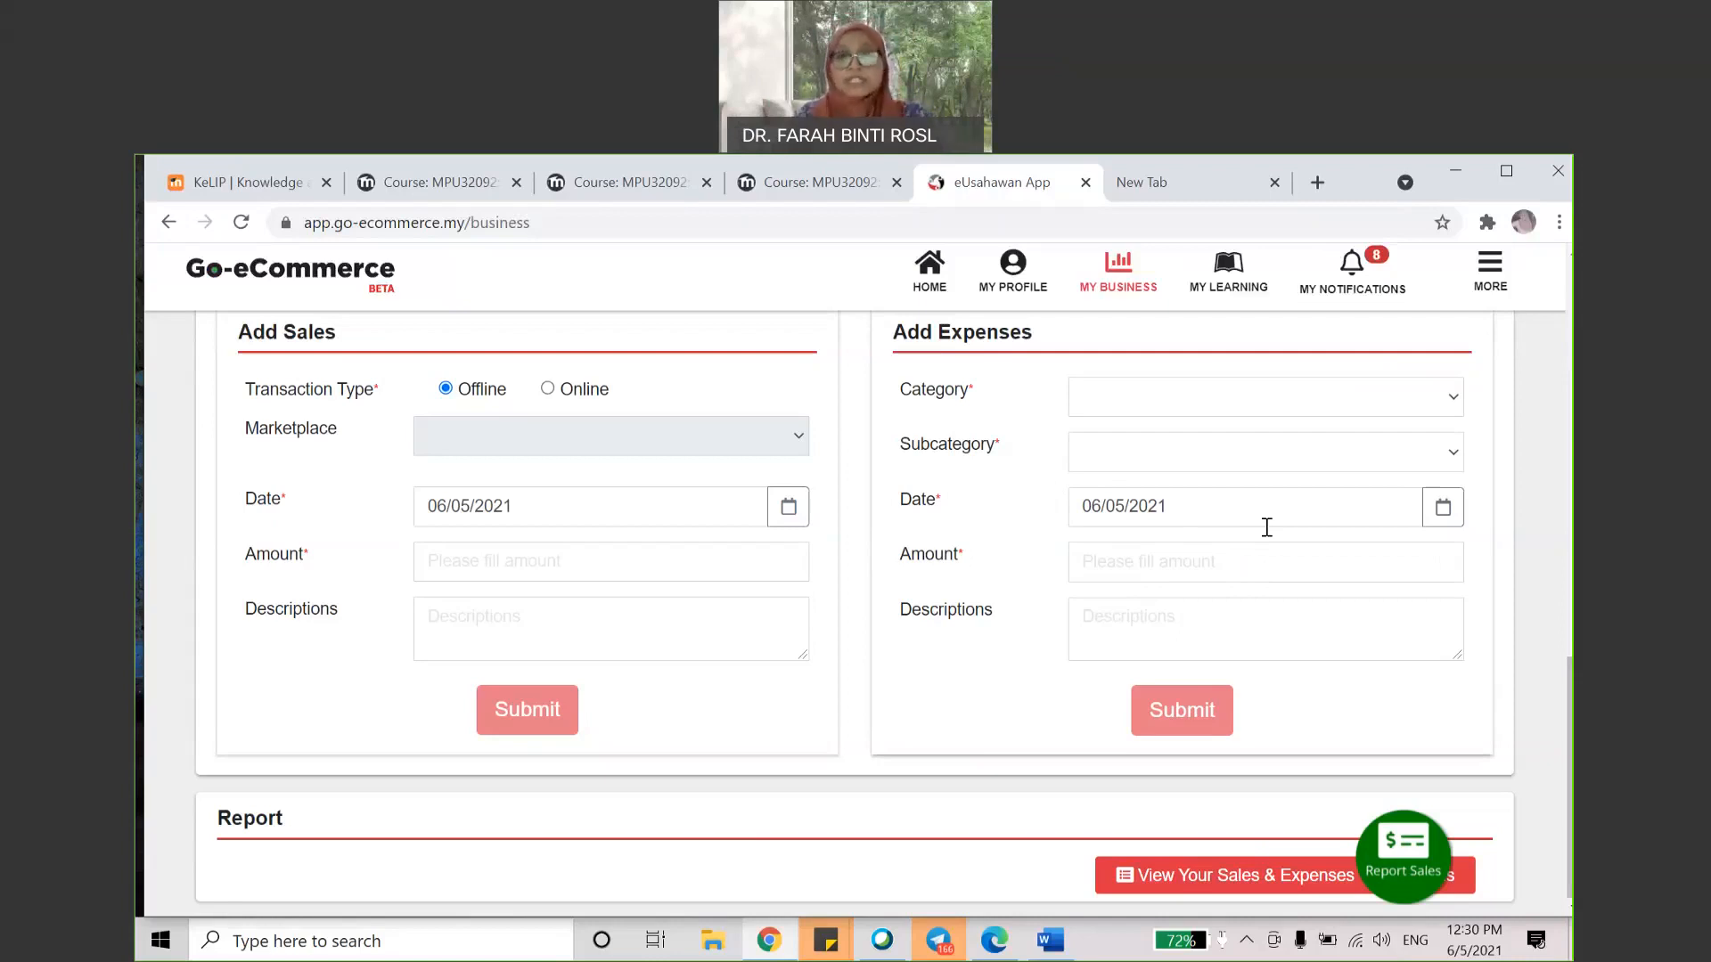
Step: Start another expense with the category Goods and subcategory Stock, dated 30/04/2021
click(1458, 397)
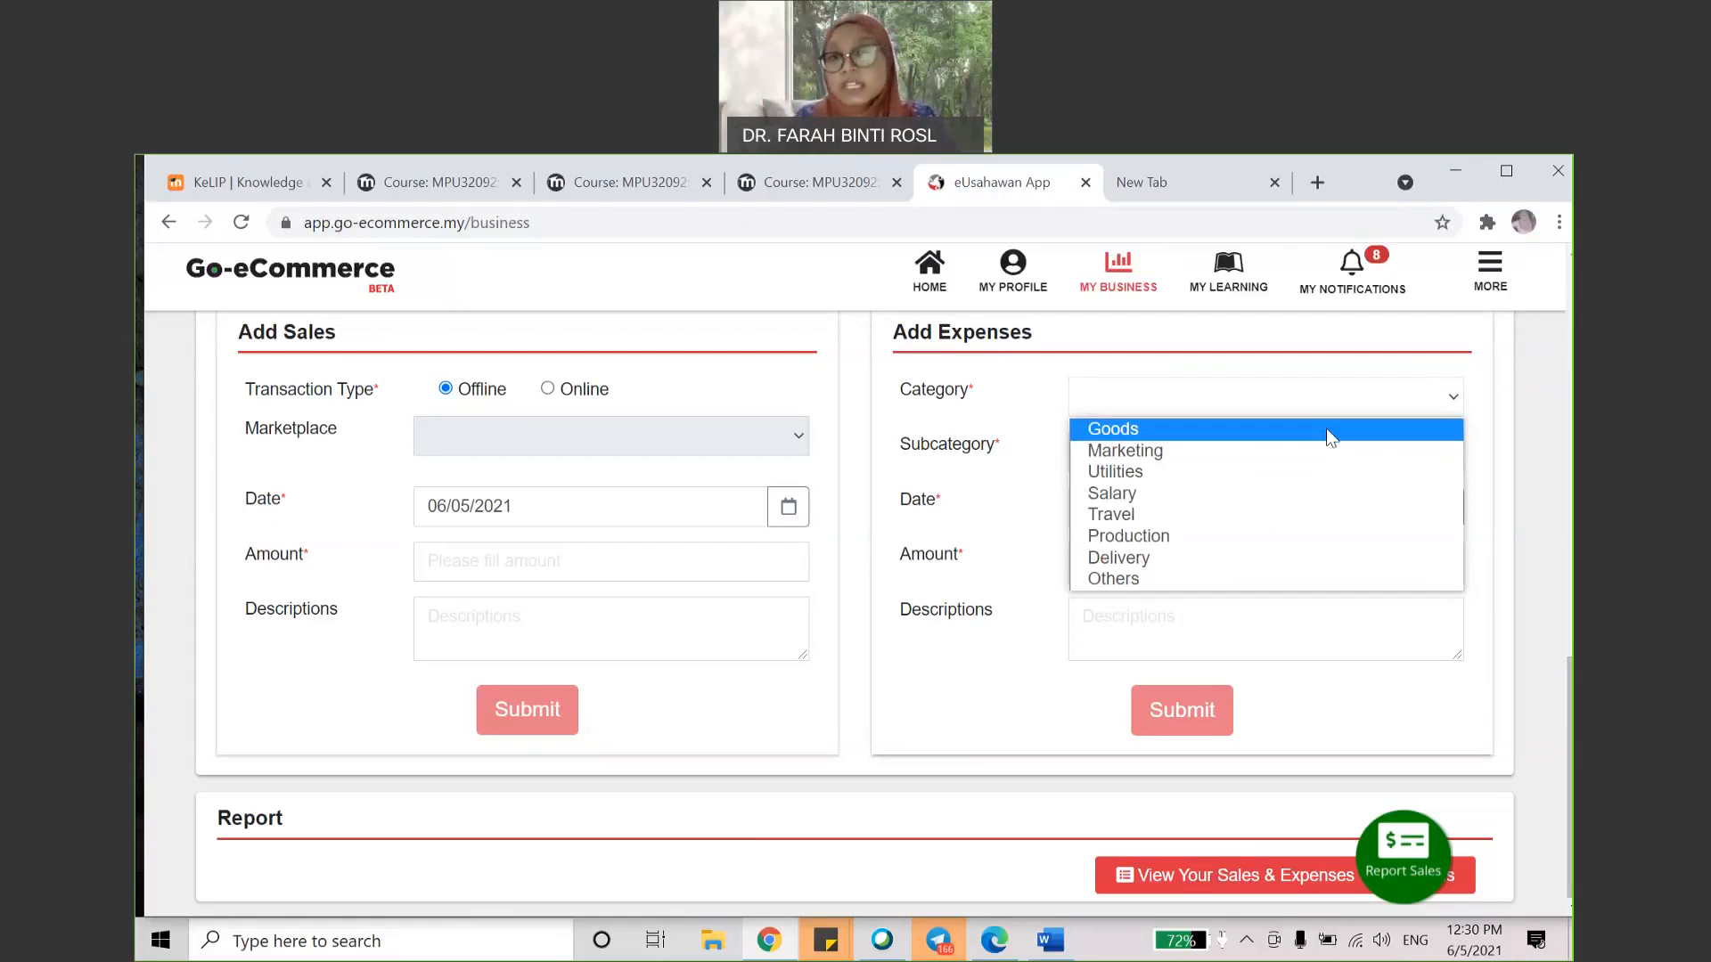
click(1329, 433)
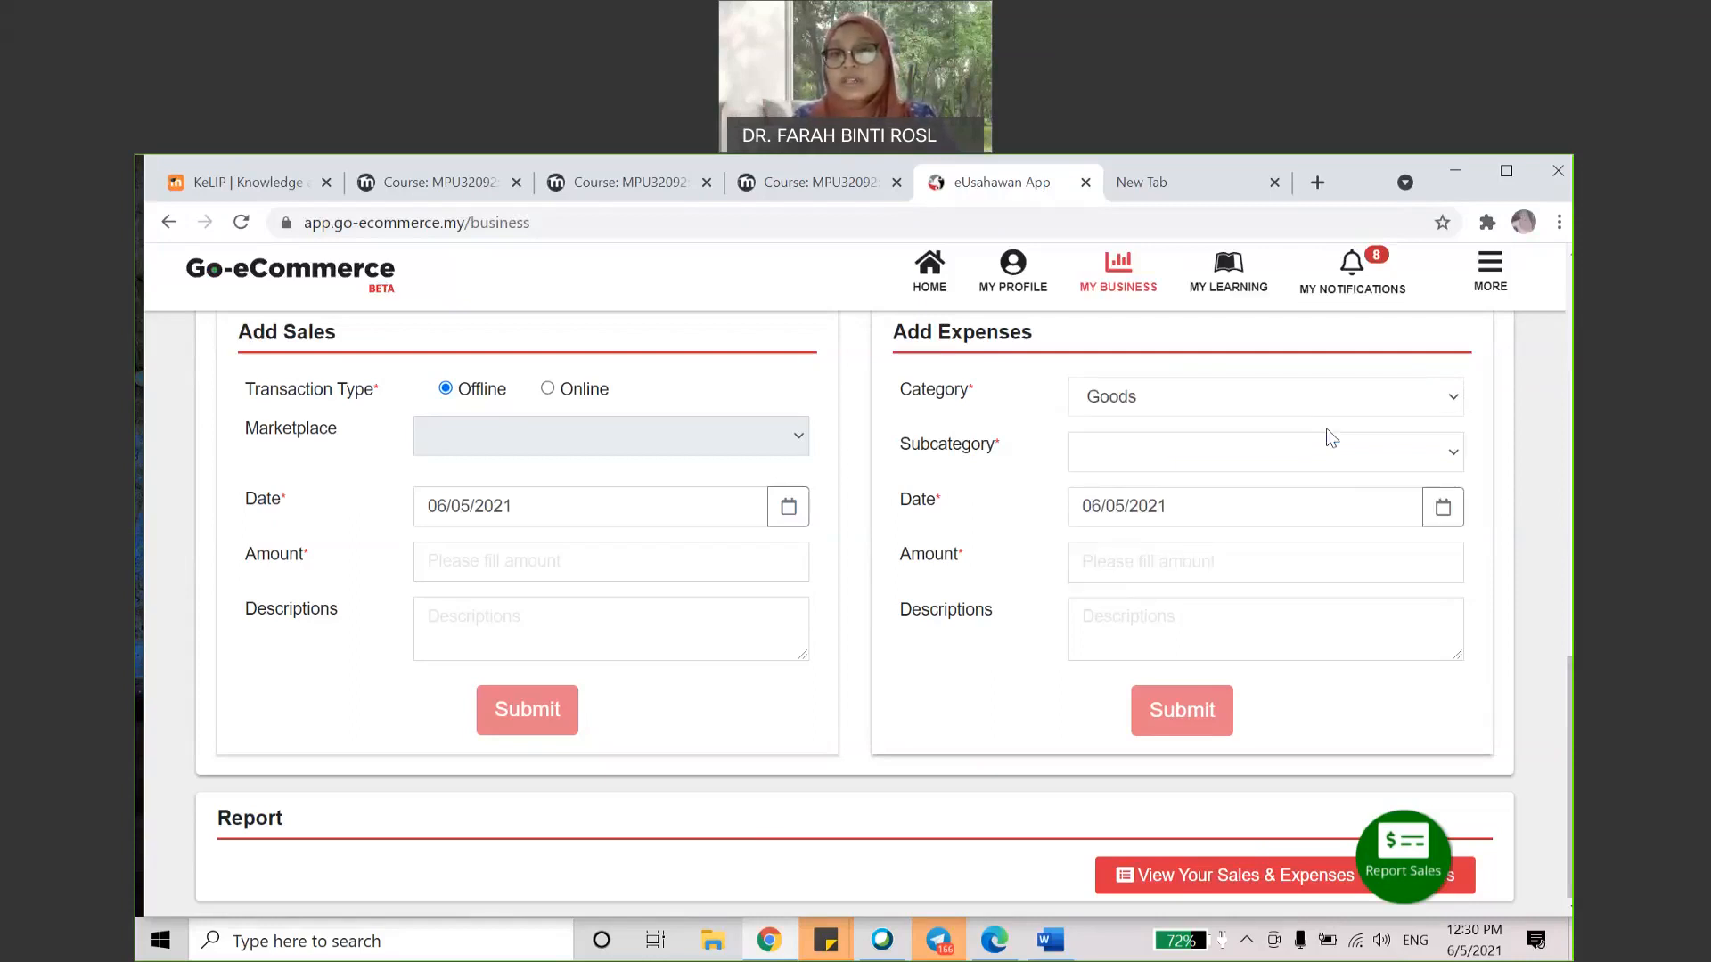
click(1424, 458)
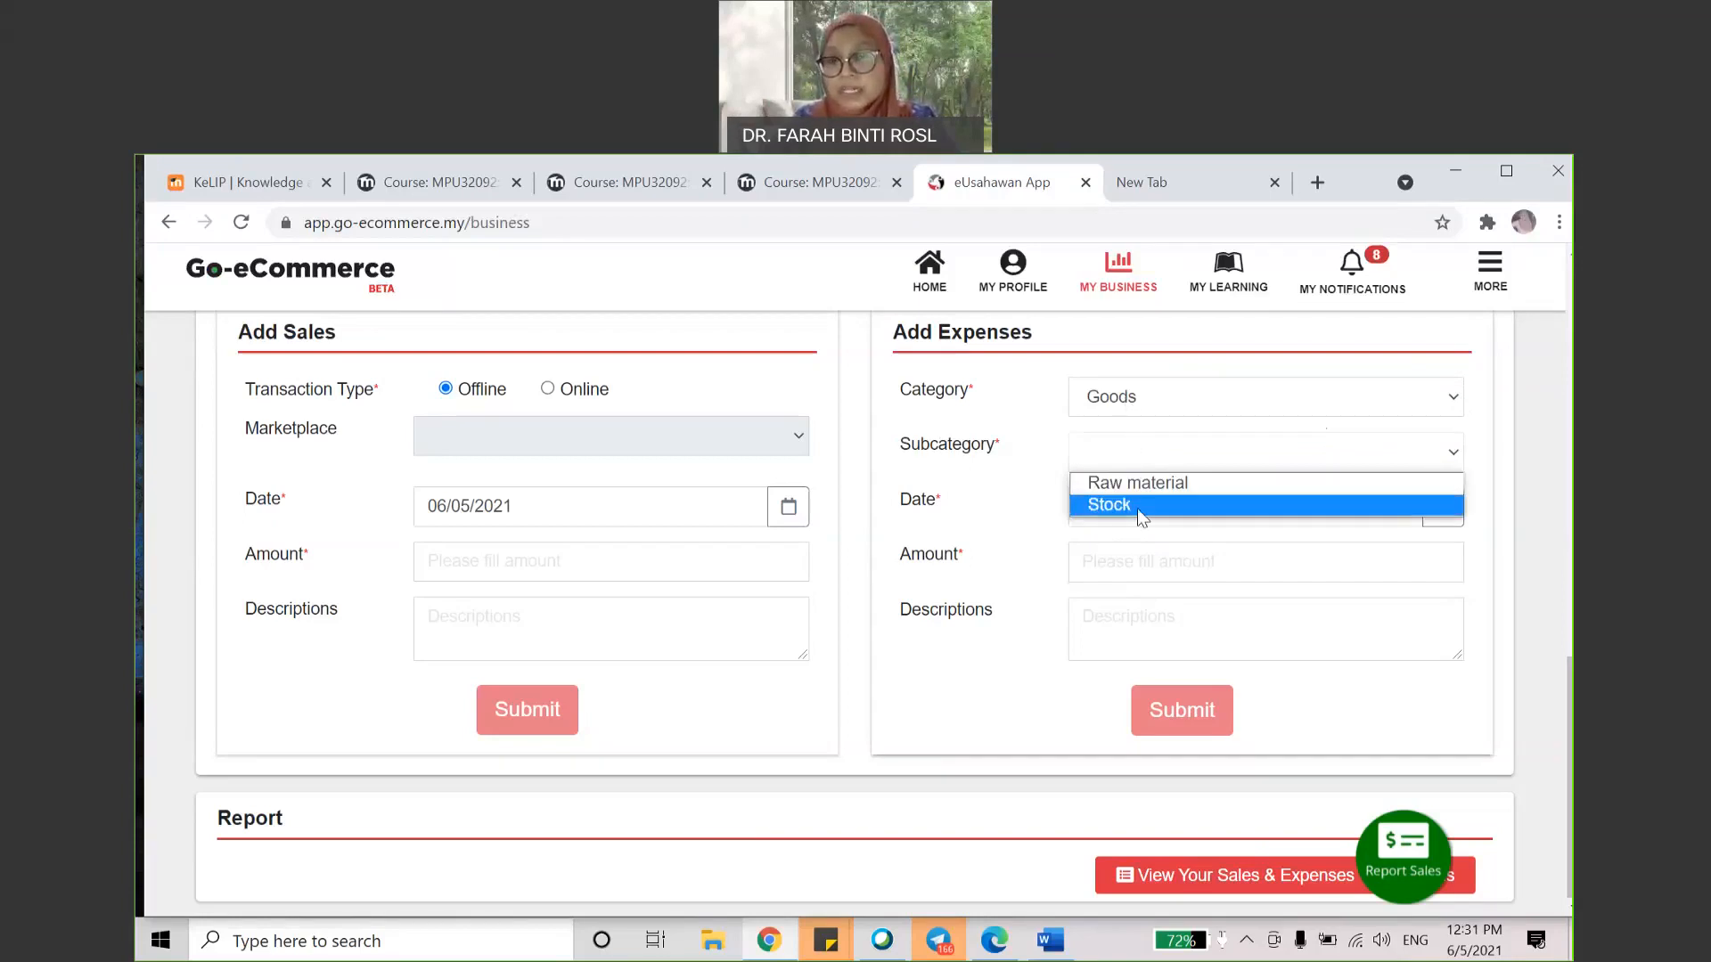
click(1226, 504)
click(1443, 509)
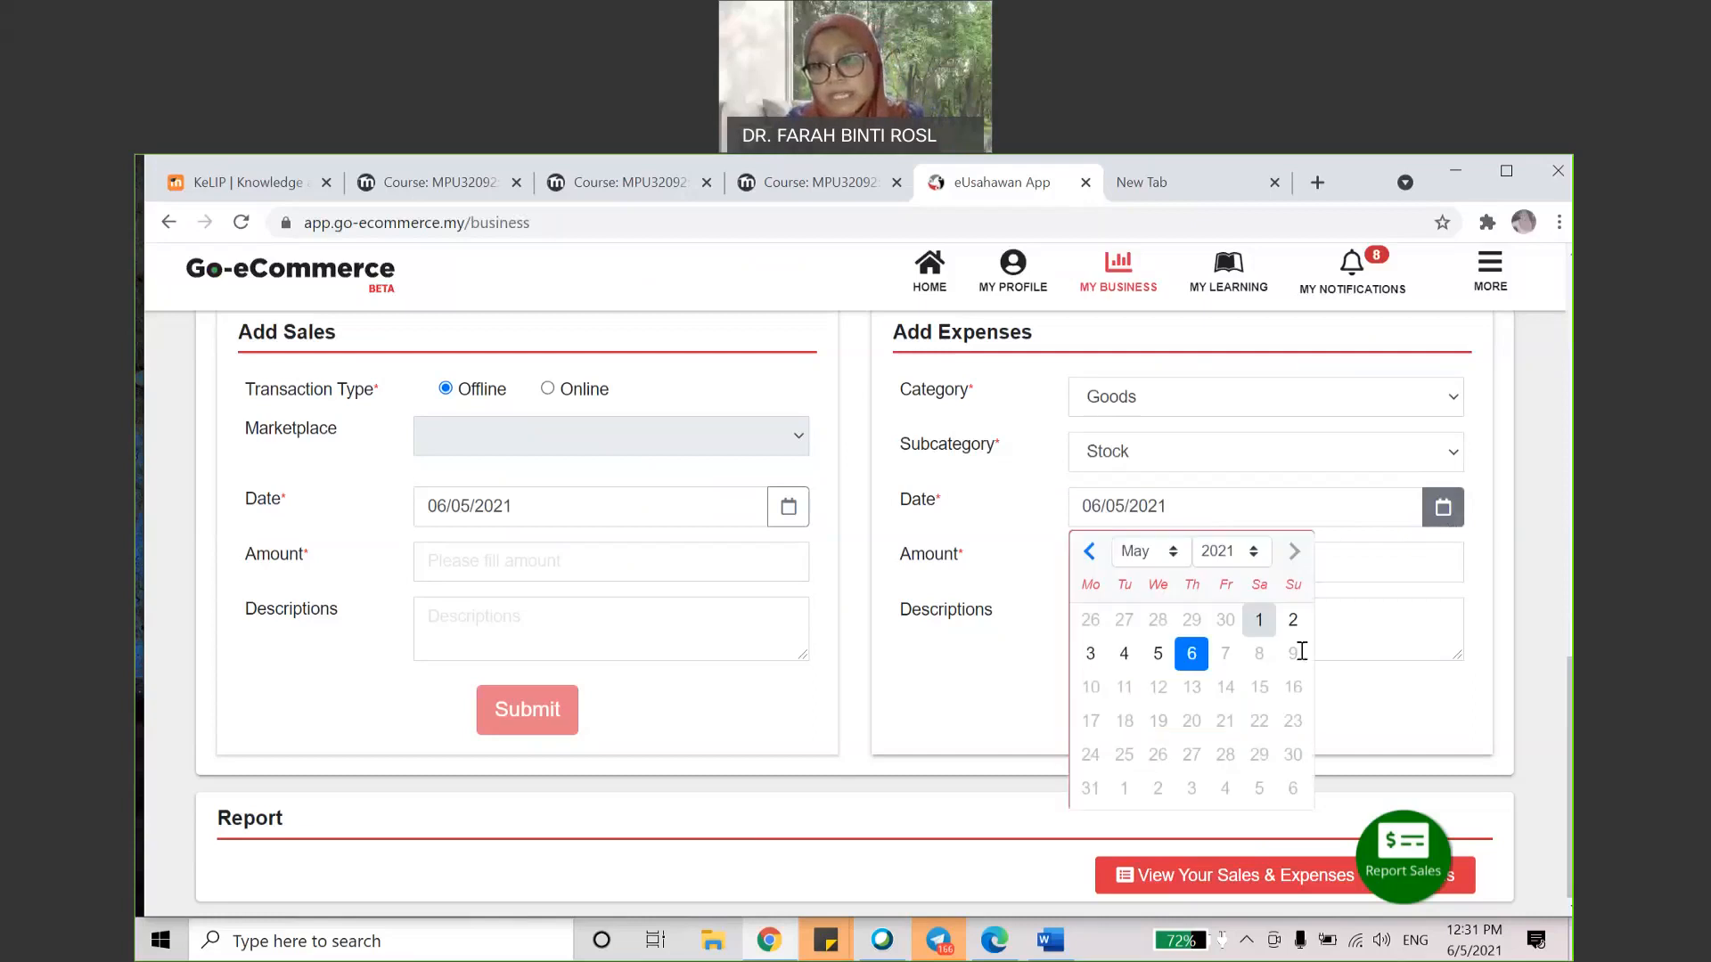
click(1165, 552)
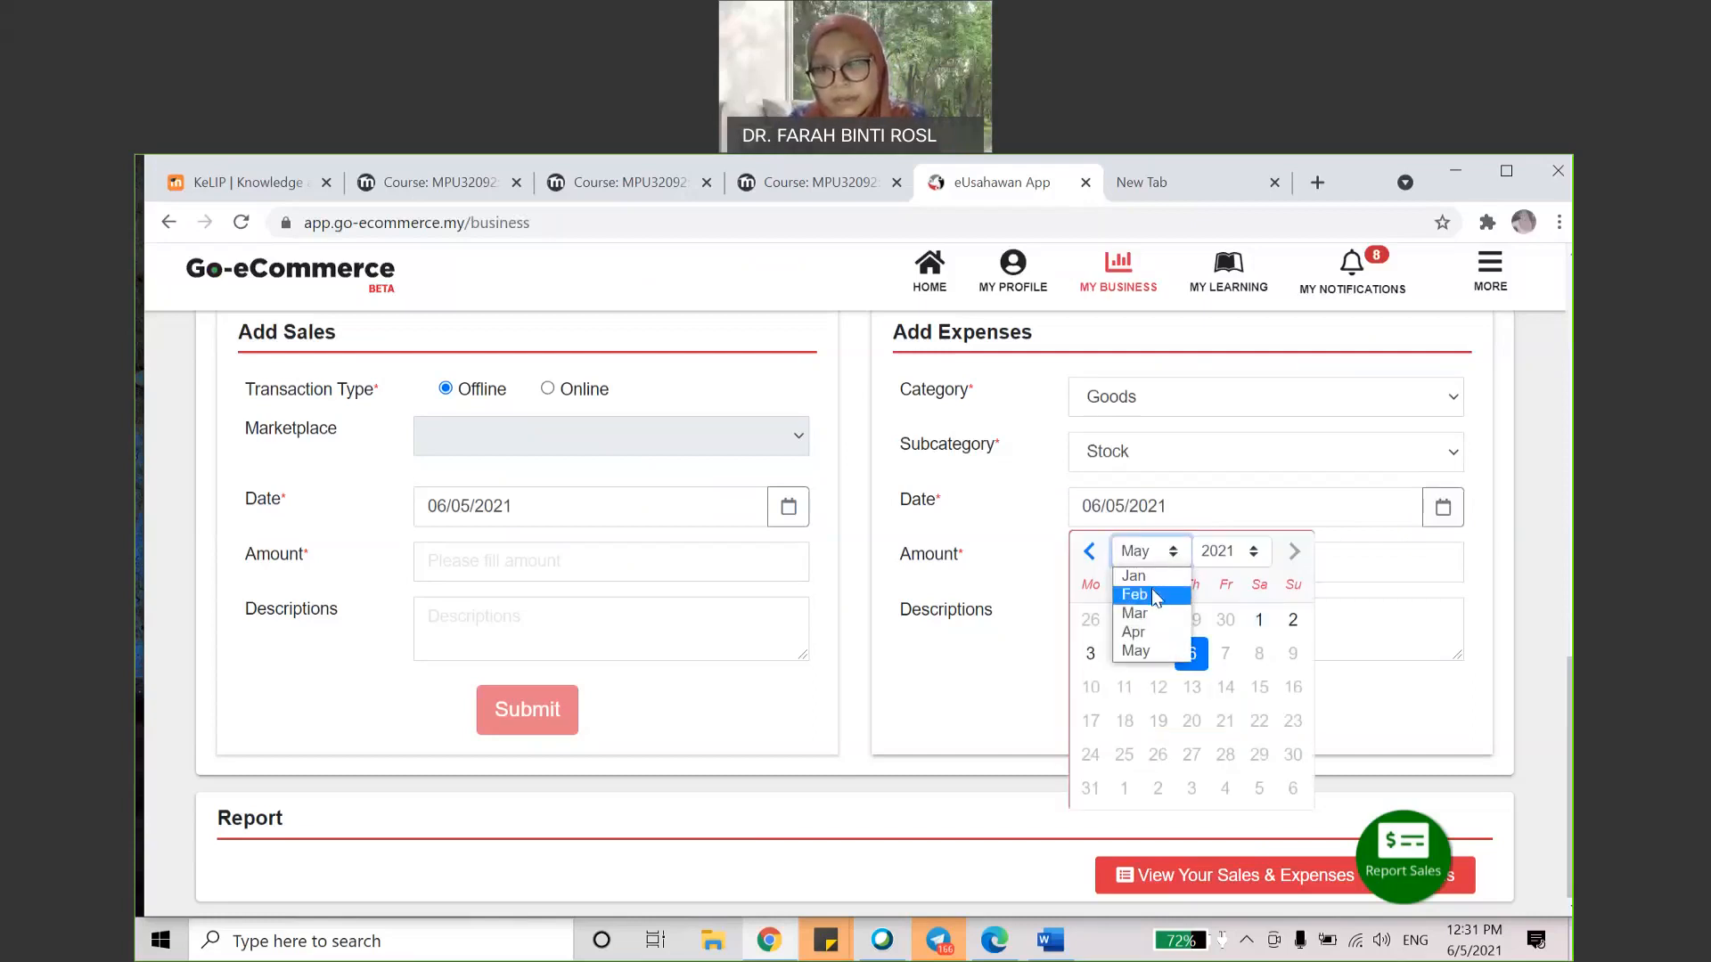
click(1167, 633)
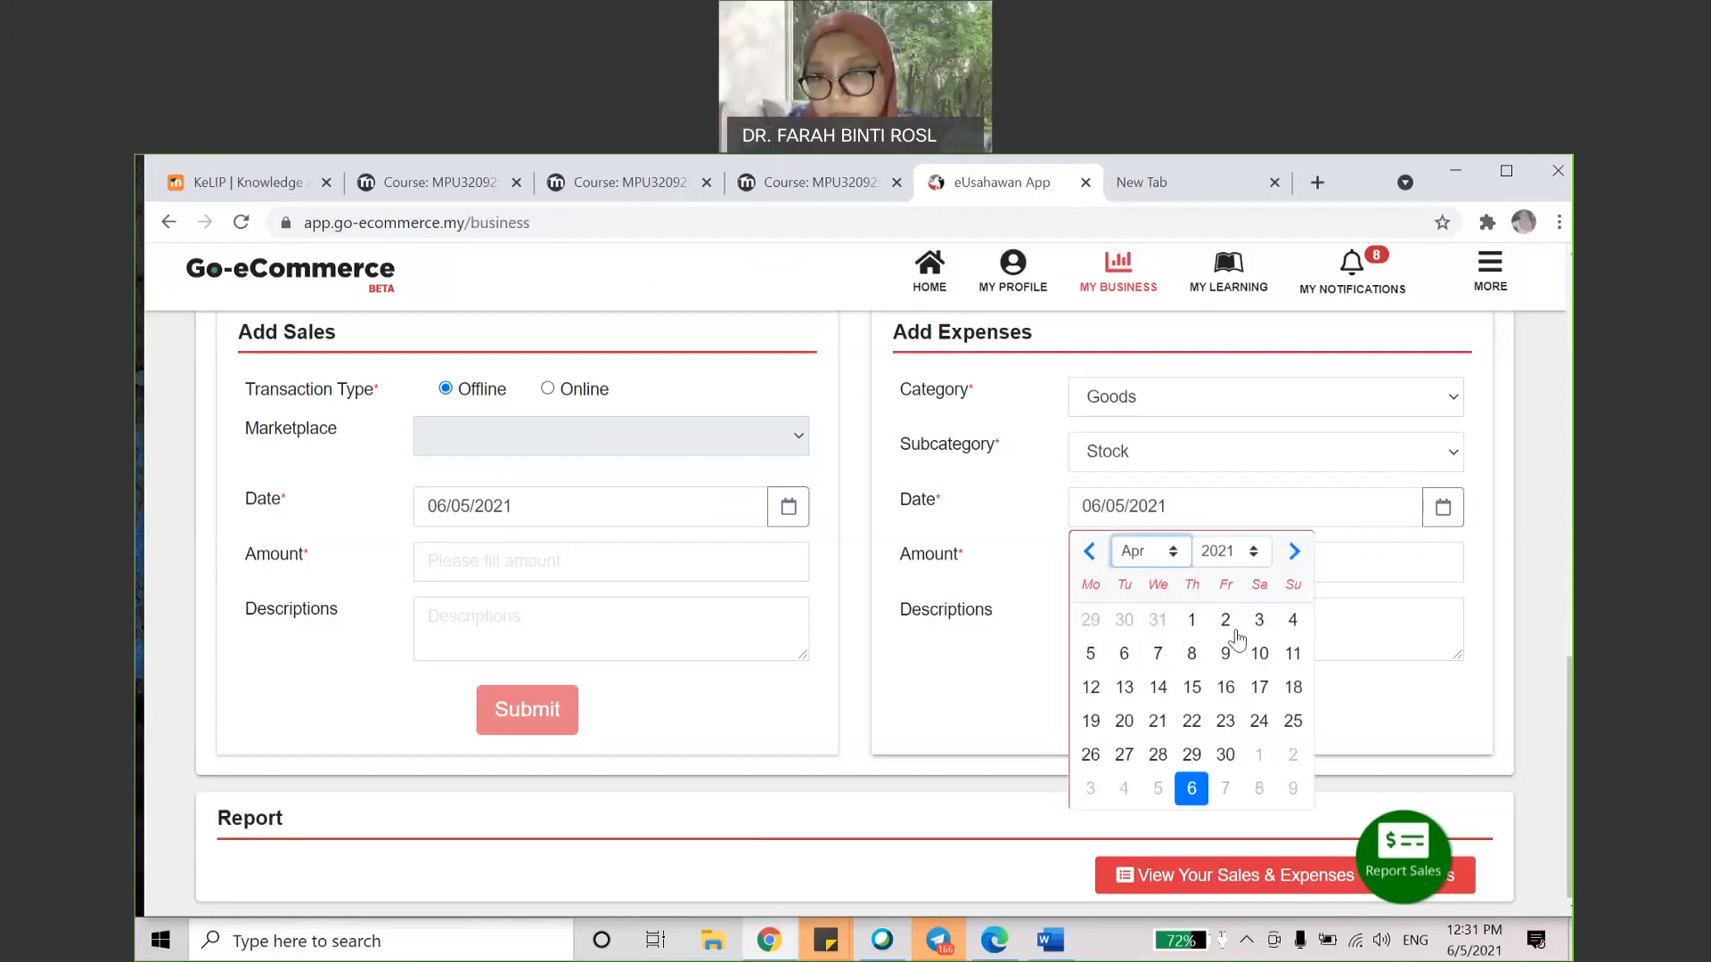
click(1227, 758)
Step: Enter an amount of 30 with the description "pembelian stock sebanyak rm 300/10 ahli=rm10" for the stock expense and submit it
click(1156, 562)
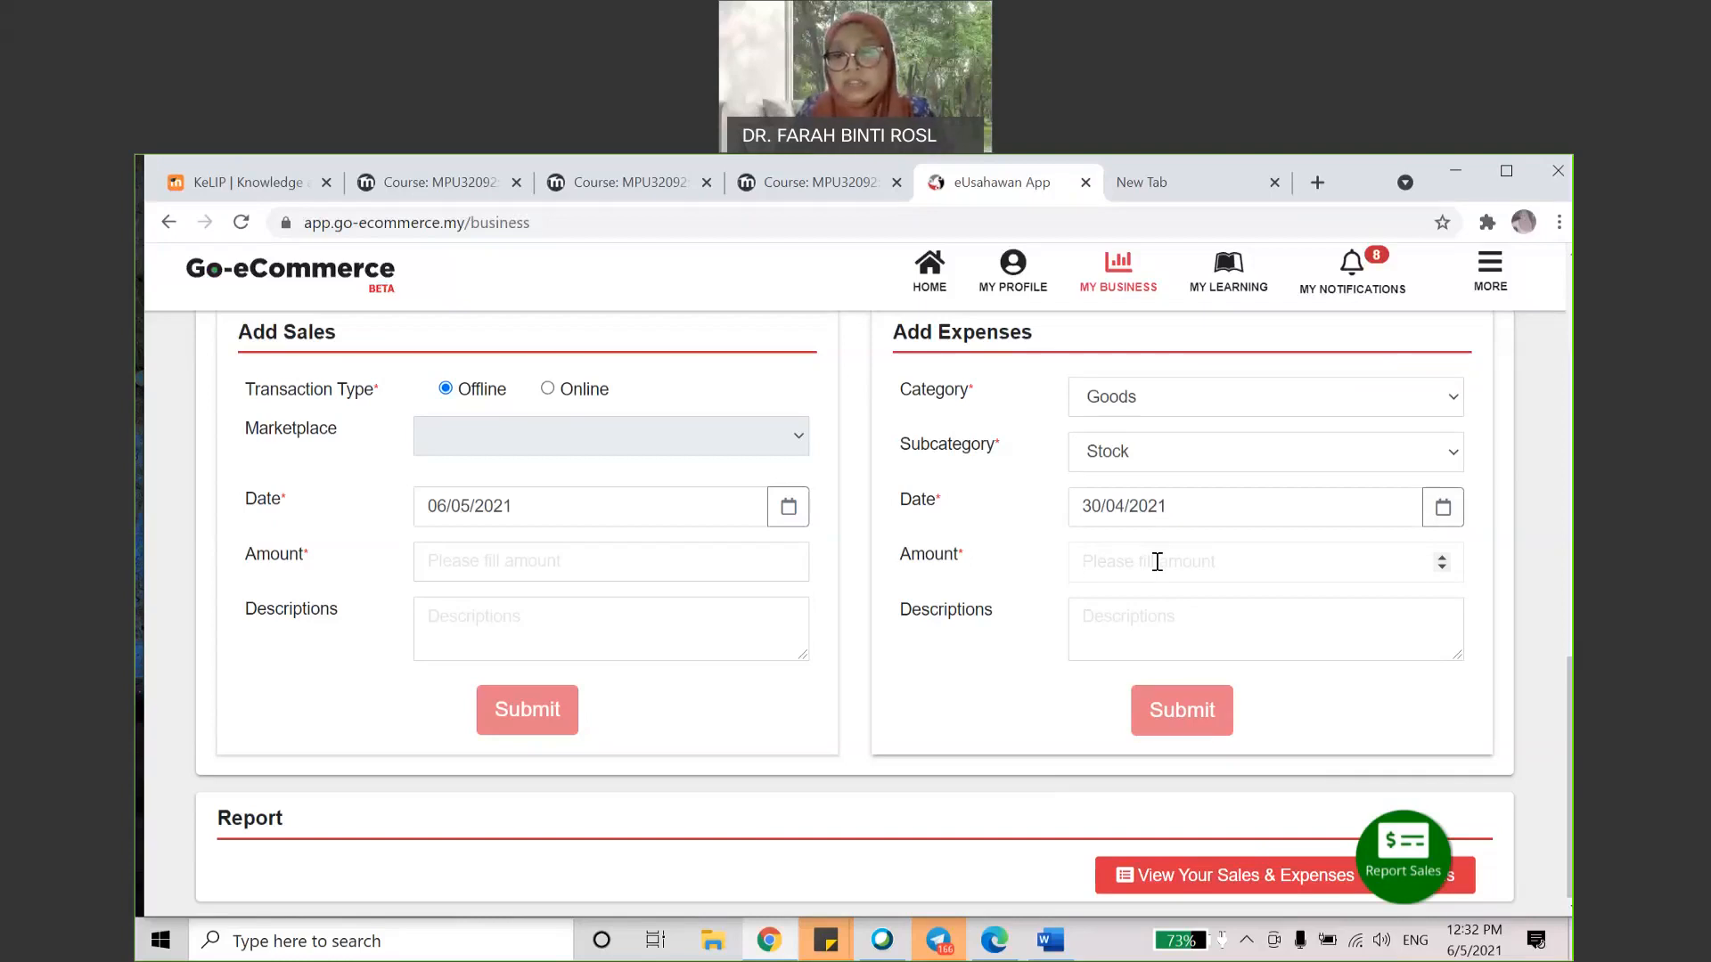
text(30)
click(1139, 629)
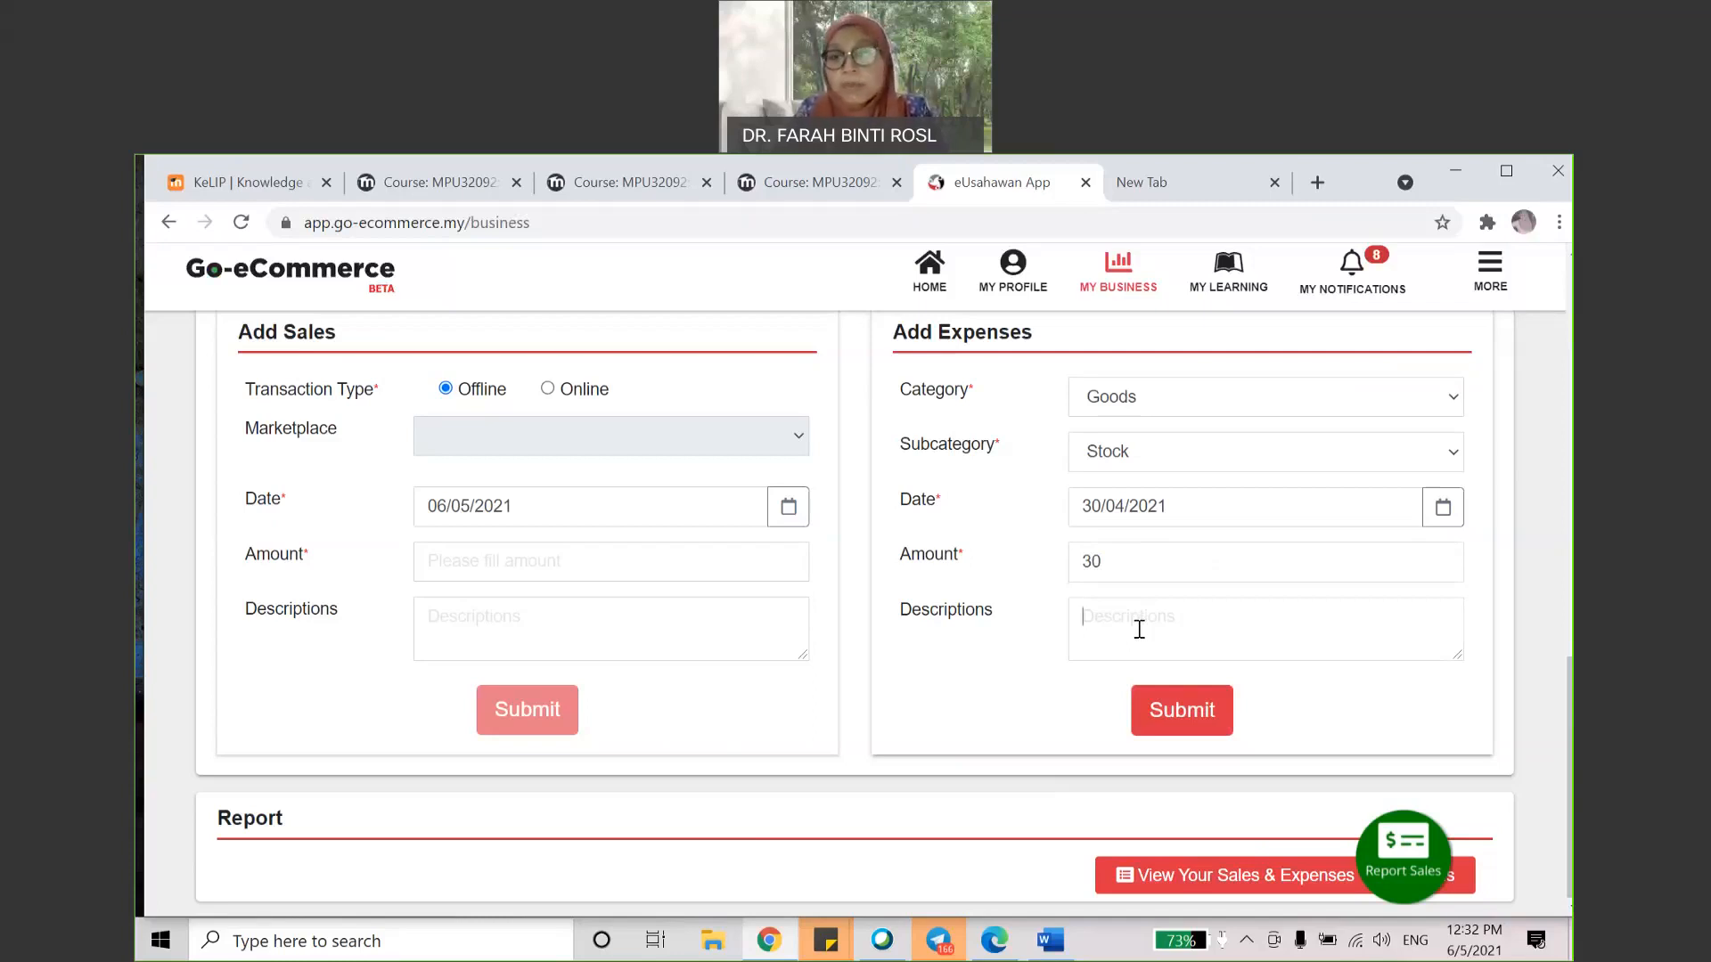
text(p)
key(BackSpace)
text(pembelian stock sebanyak rm 300)
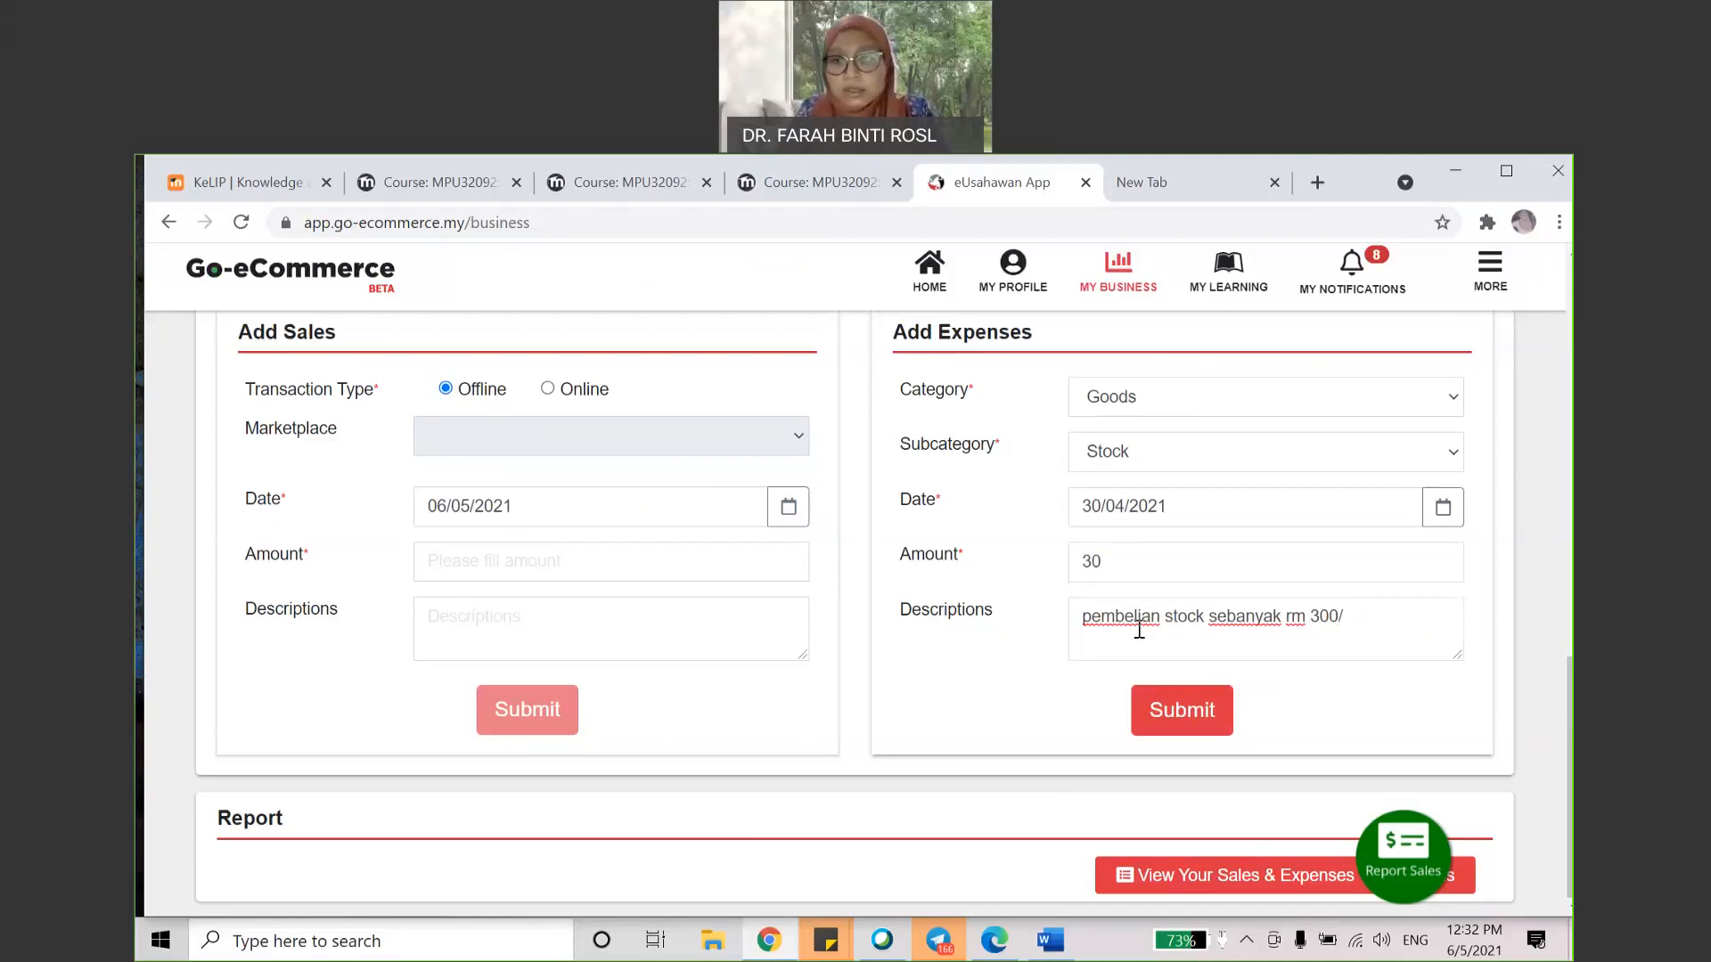
text(/)
text(`0)
key(BackSpace)
key(BackSpace)
text(10)
key(BackSpace)
text(0 oran)
key(BackSpace)
key(BackSpace)
text(ahli=)
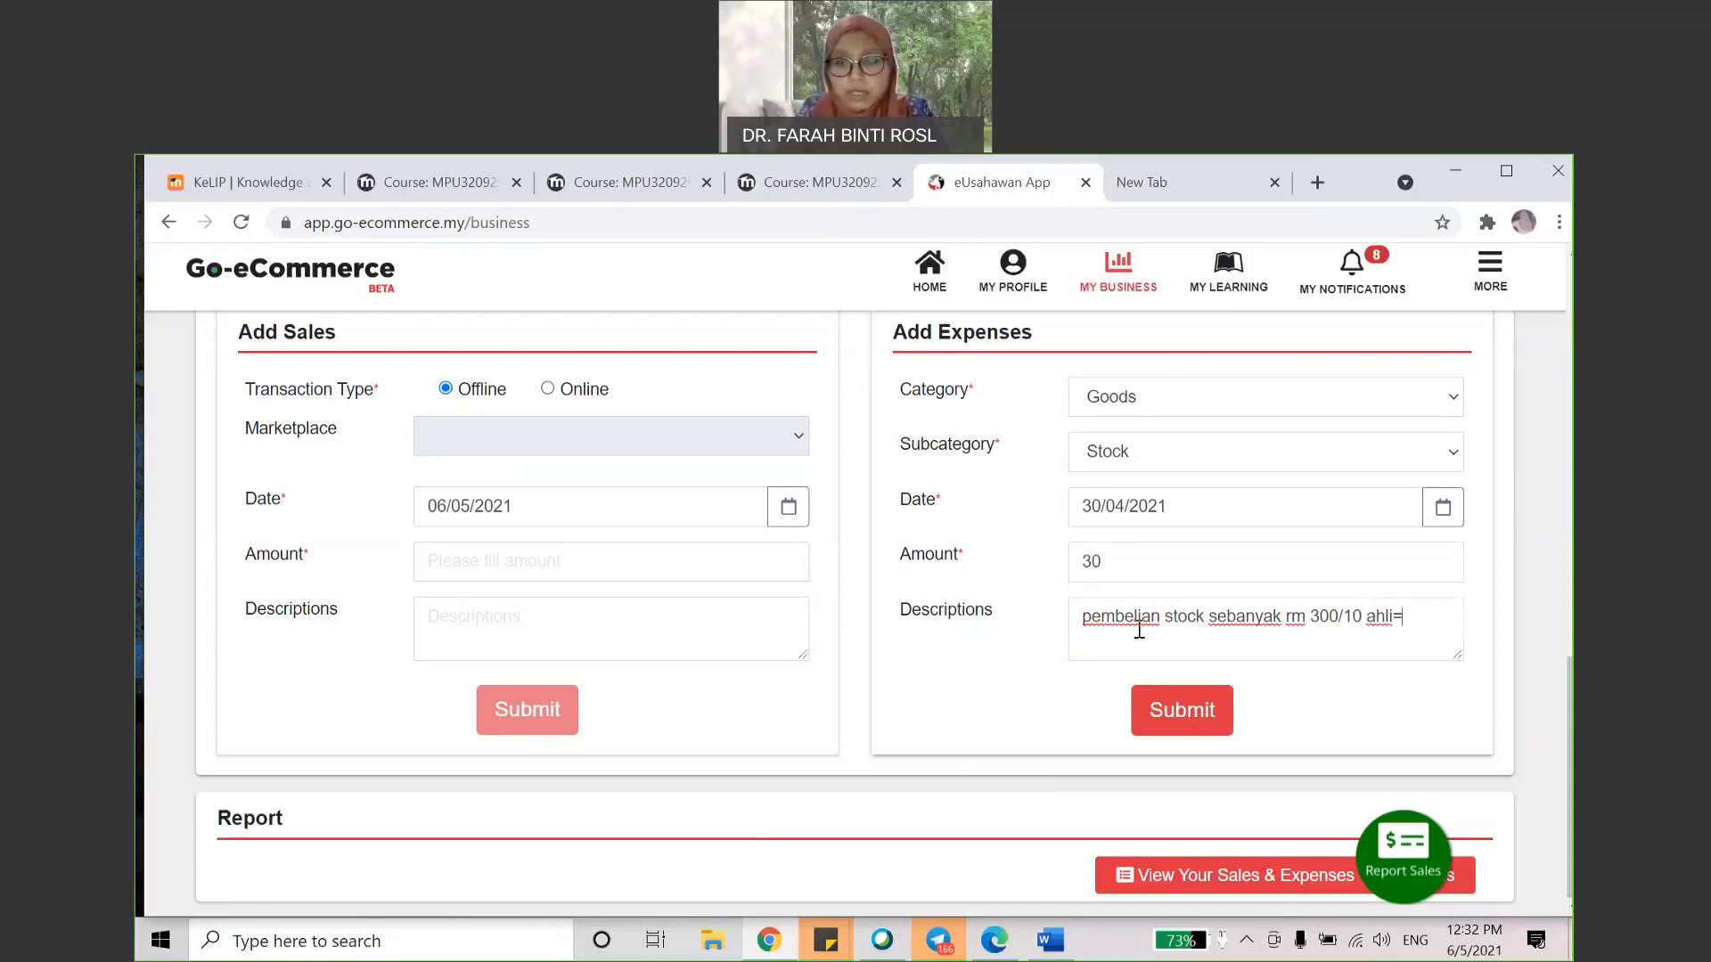
text(rm10)
click(1173, 707)
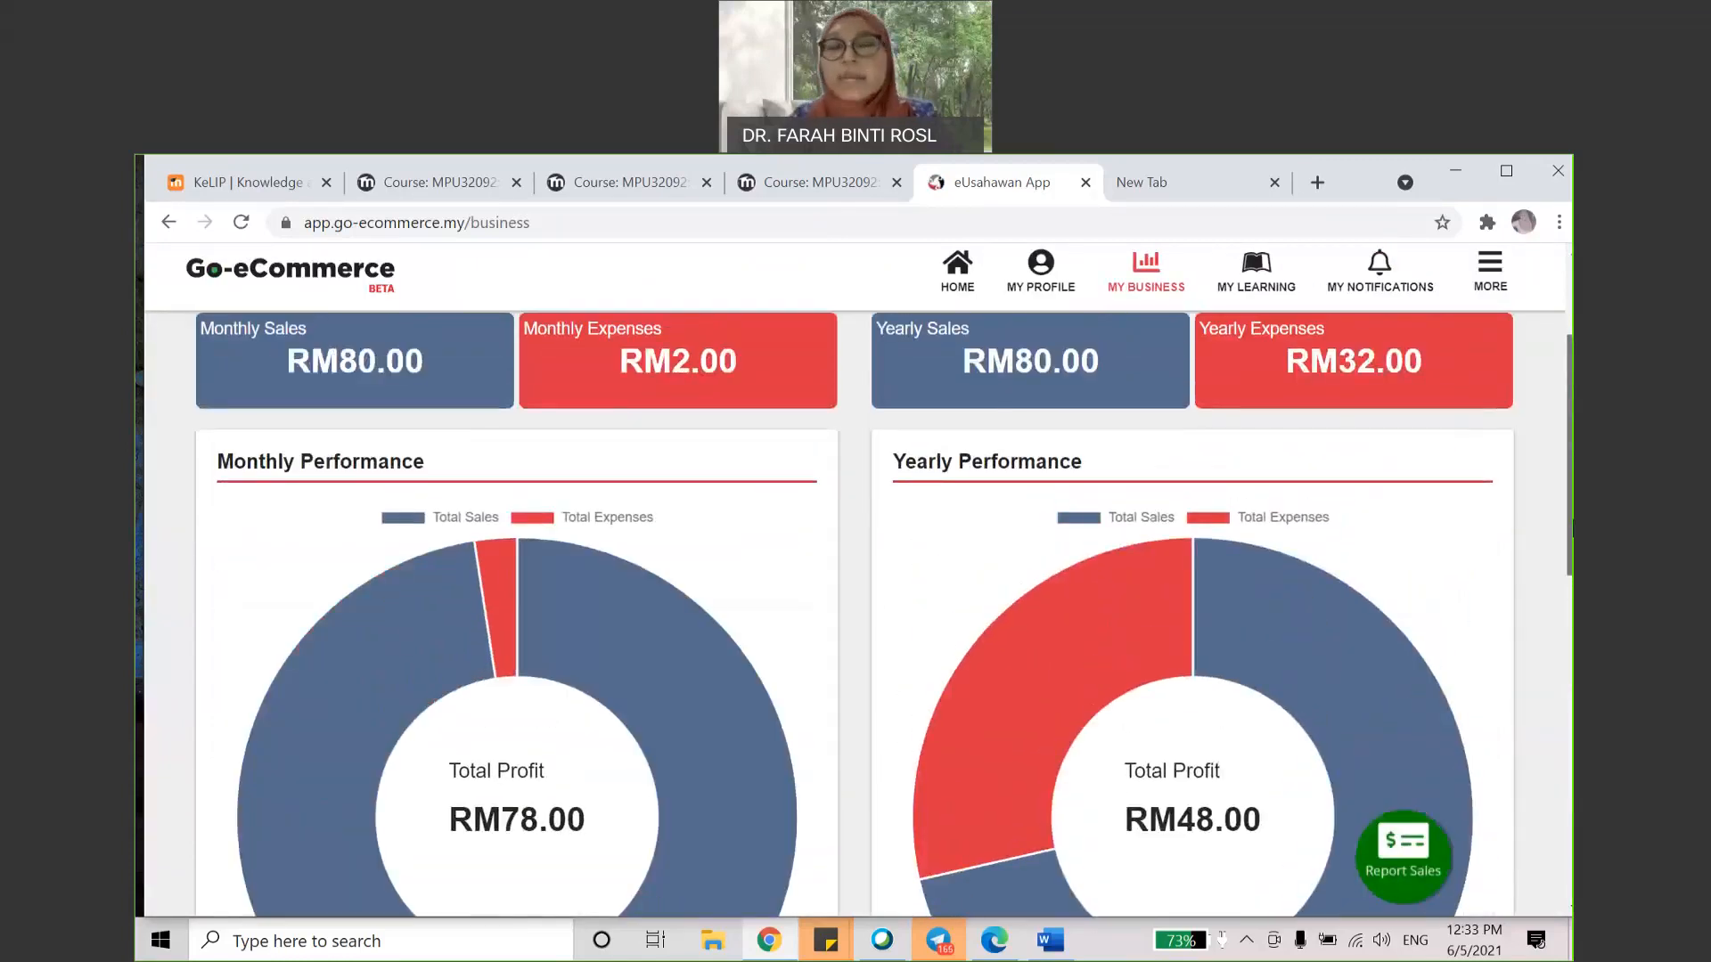
Step: Review the Cookiesdelight sales and expense totals and check the available month filter options
mouse_move(1572, 529)
mouse_down()
mouse_move(1573, 597)
mouse_move(1570, 487)
mouse_move(1566, 606)
mouse_move(1572, 506)
mouse_up()
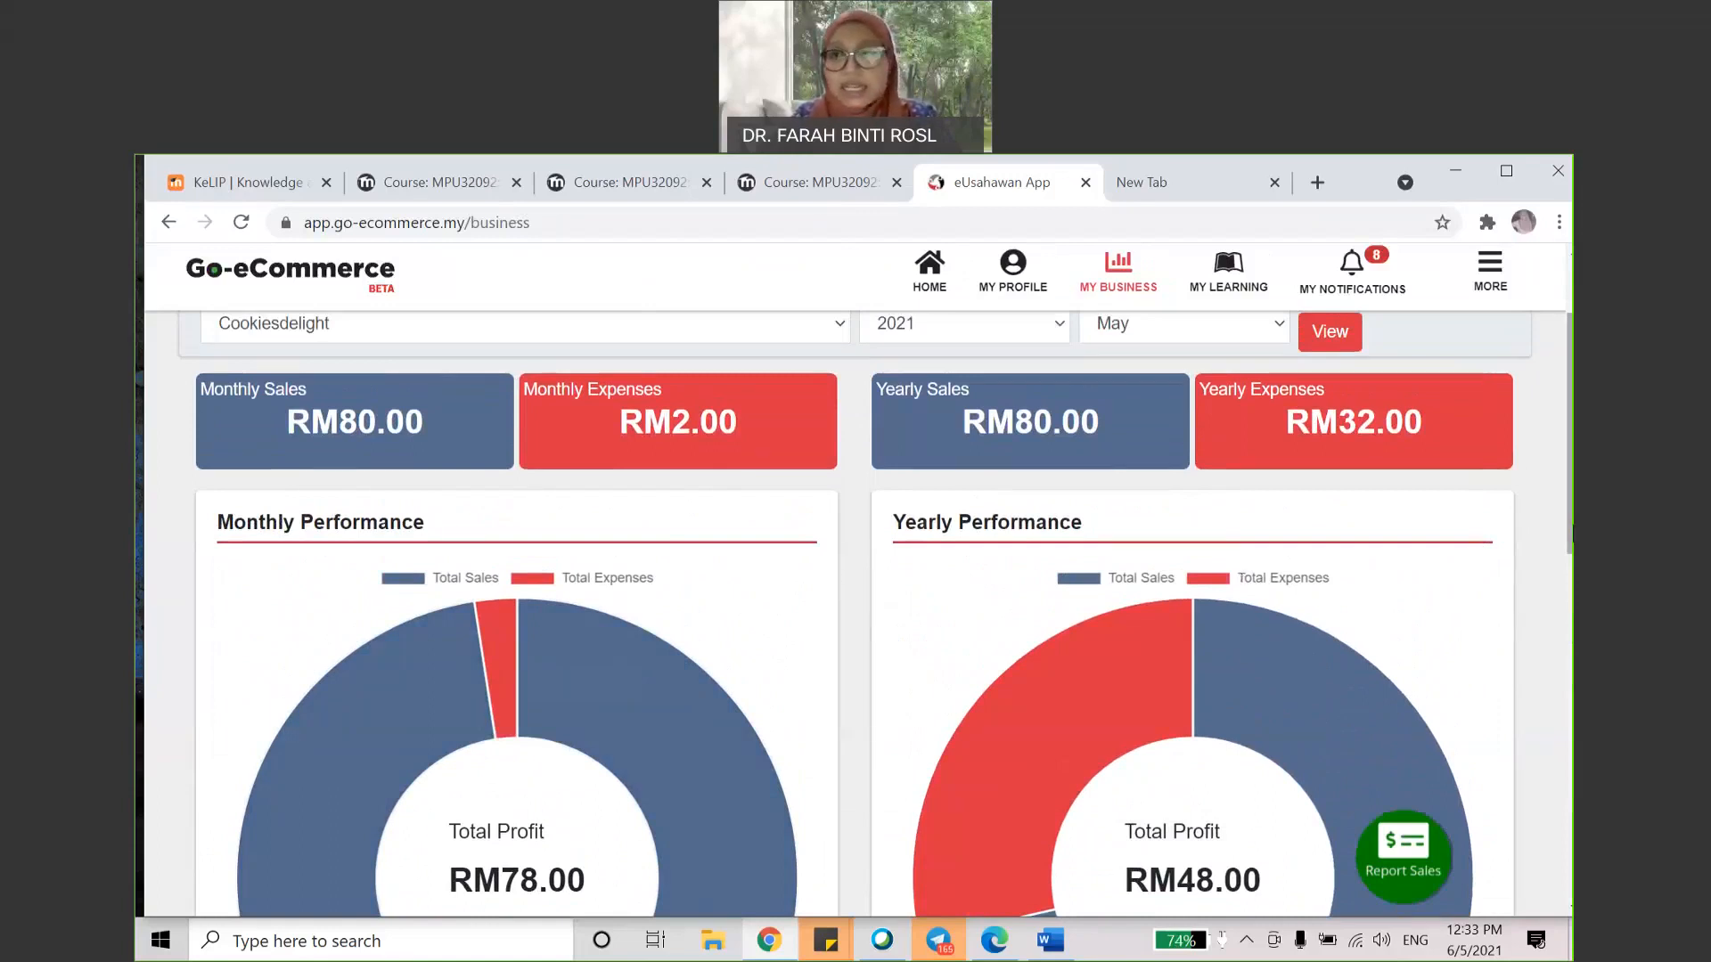
drag(1569, 490, 1570, 613)
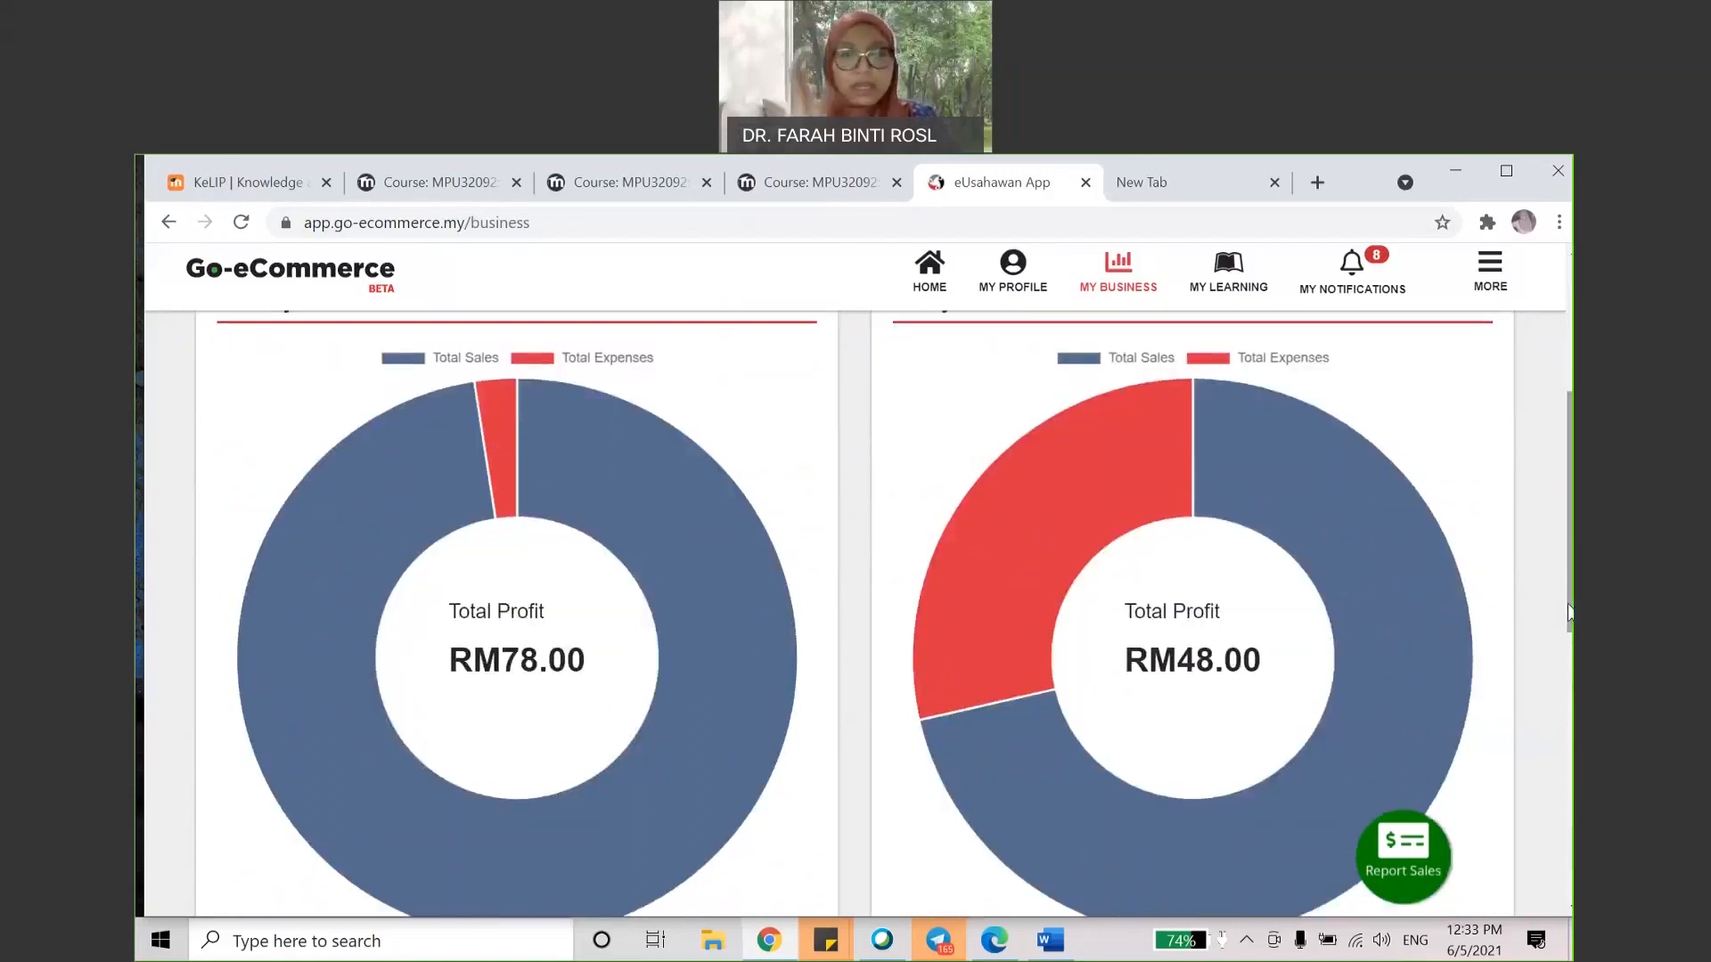
drag(1570, 566, 1571, 442)
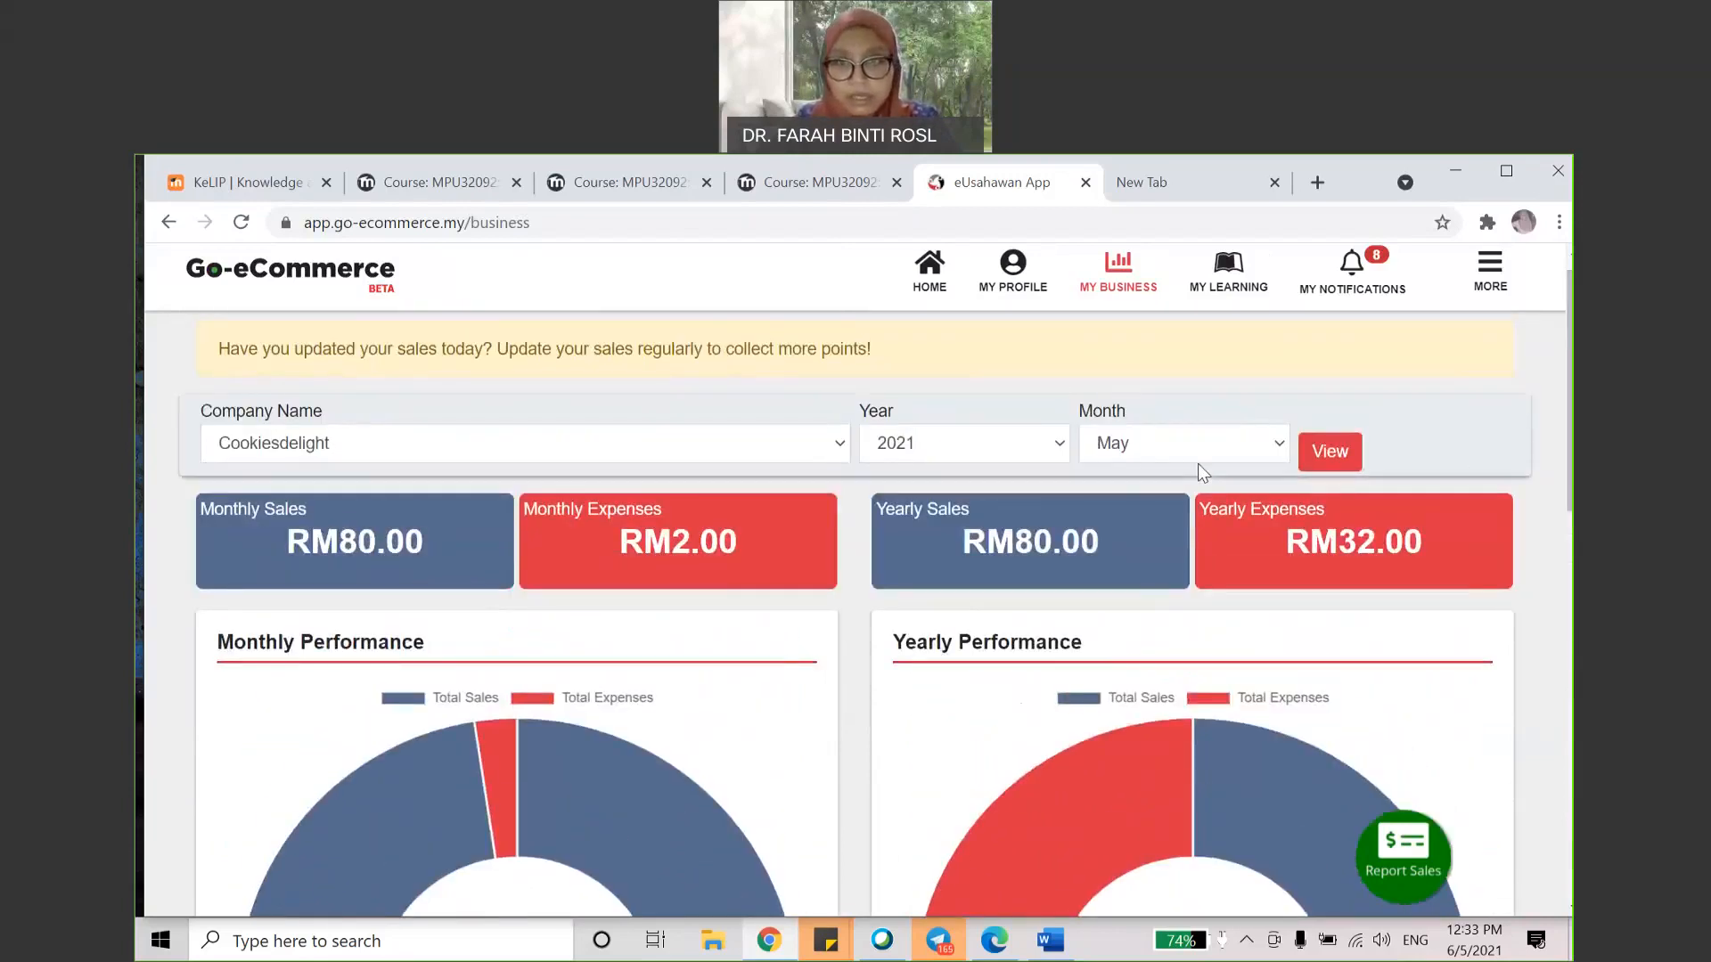
click(1138, 455)
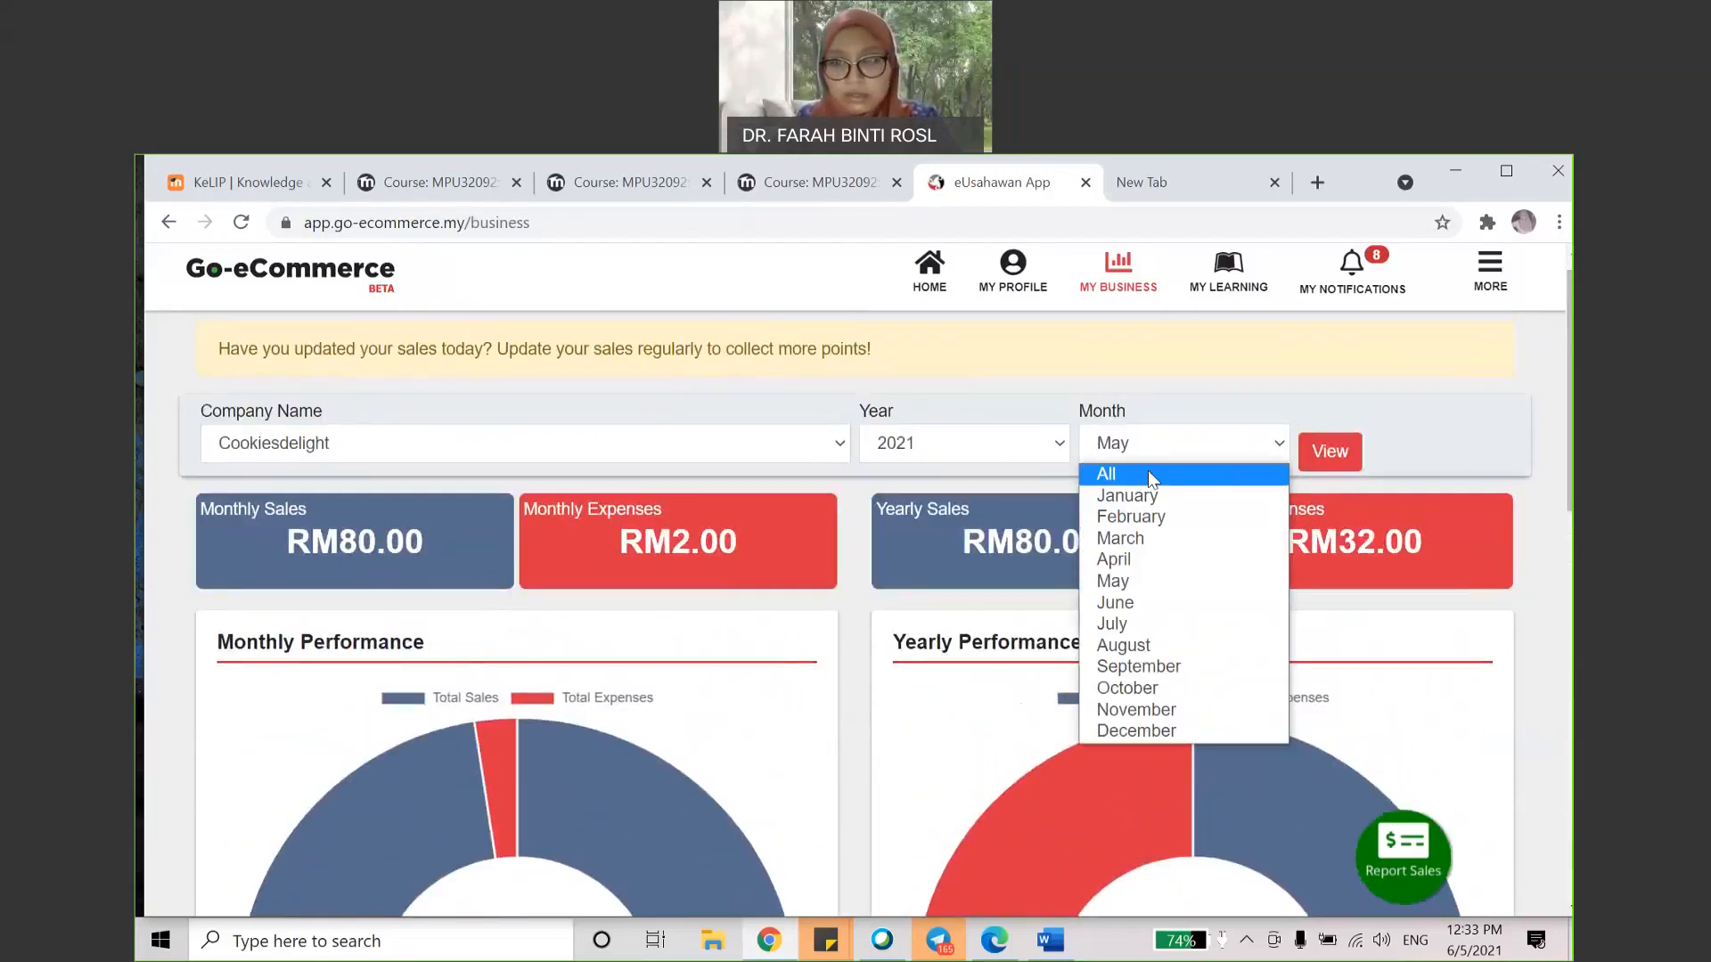
click(1425, 412)
Step: Compare the total profit in the Monthly Performance and Yearly Performance charts against the sales and expense totals
drag(1571, 392, 1571, 443)
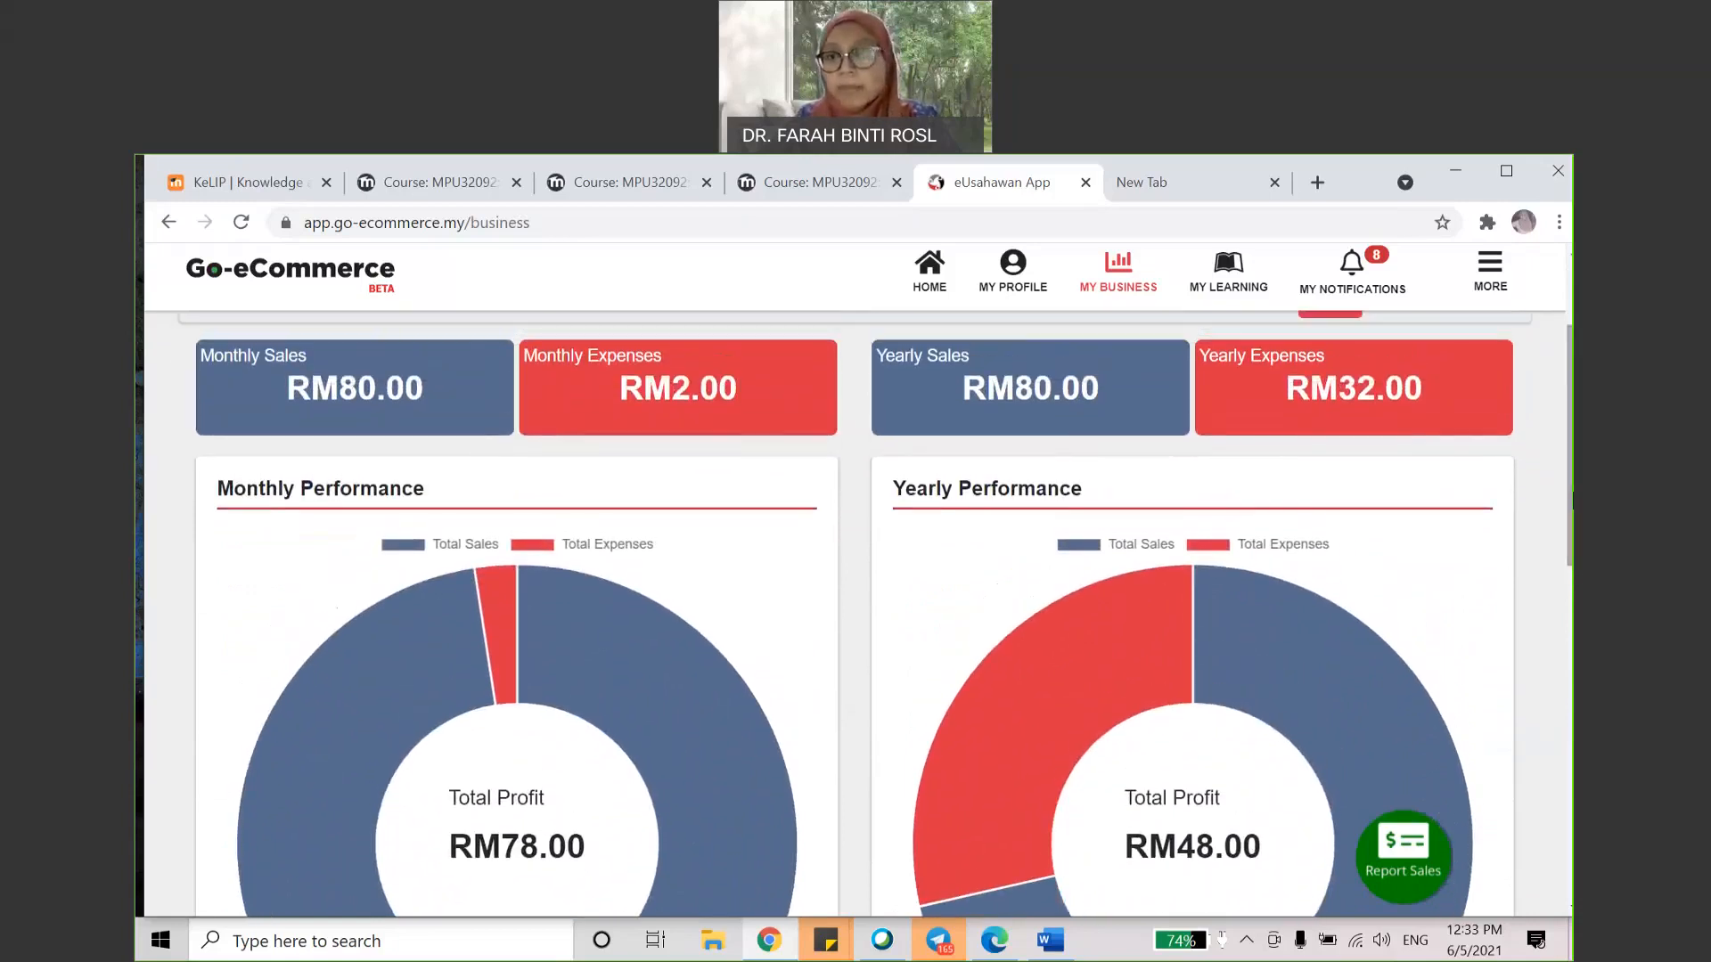
drag(1571, 503, 1555, 572)
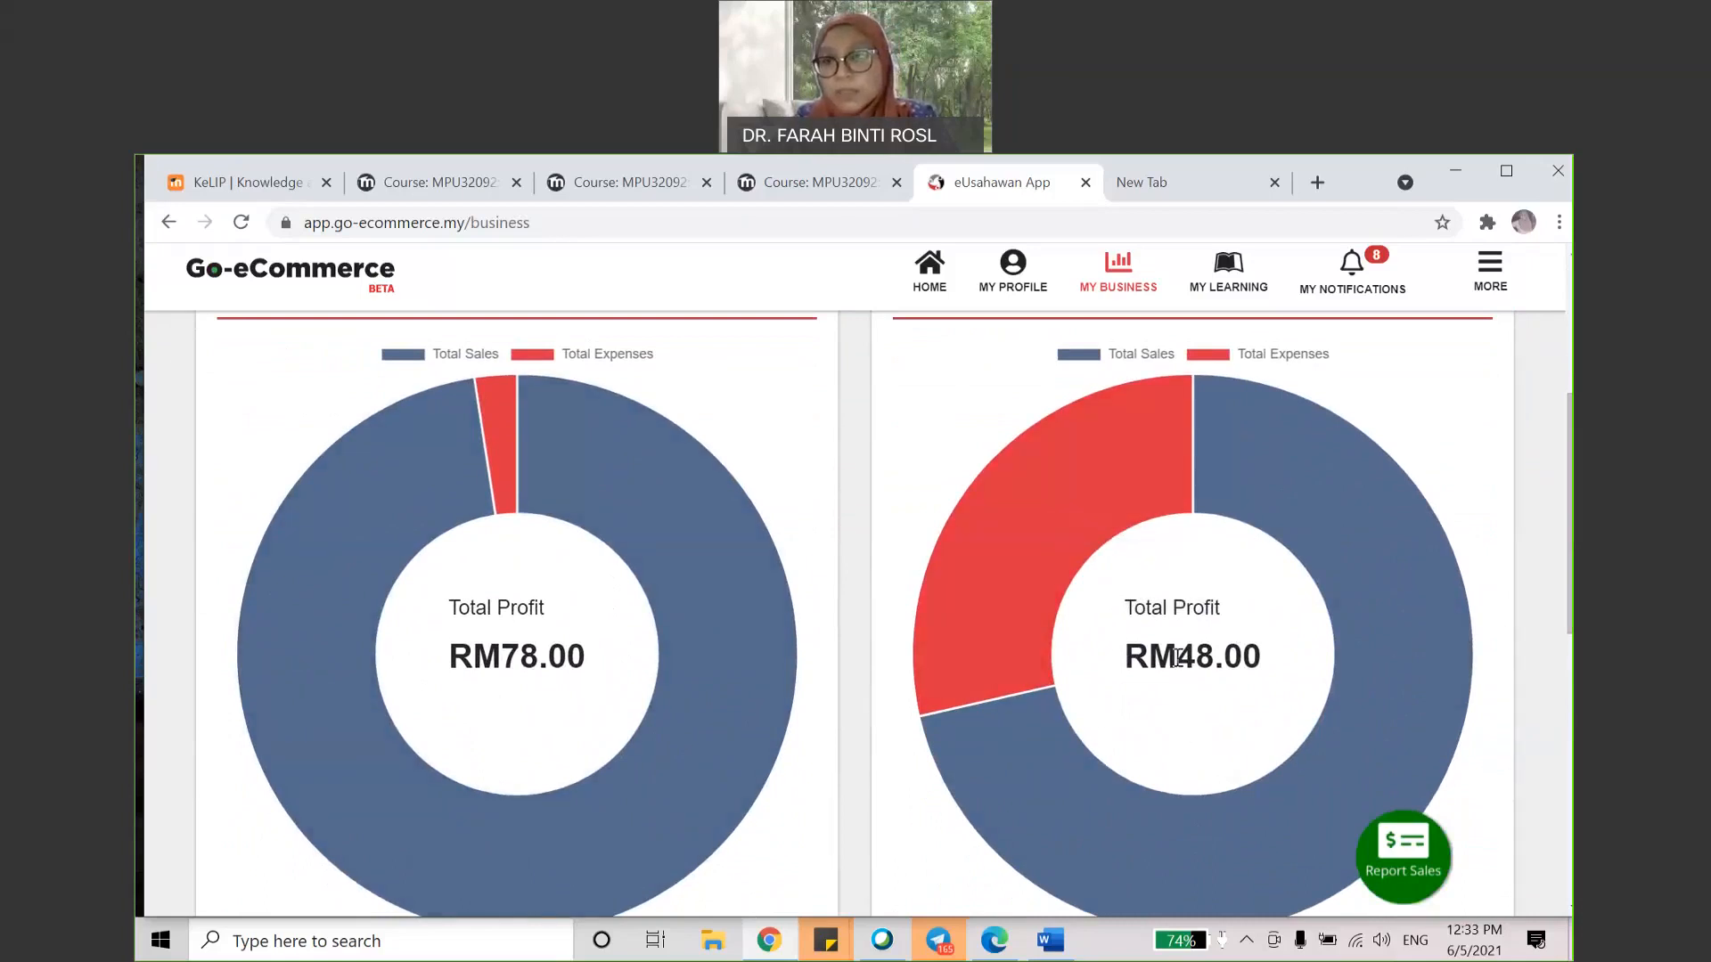
scroll(1235, 654, down, 7)
scroll(1235, 653, up, 8)
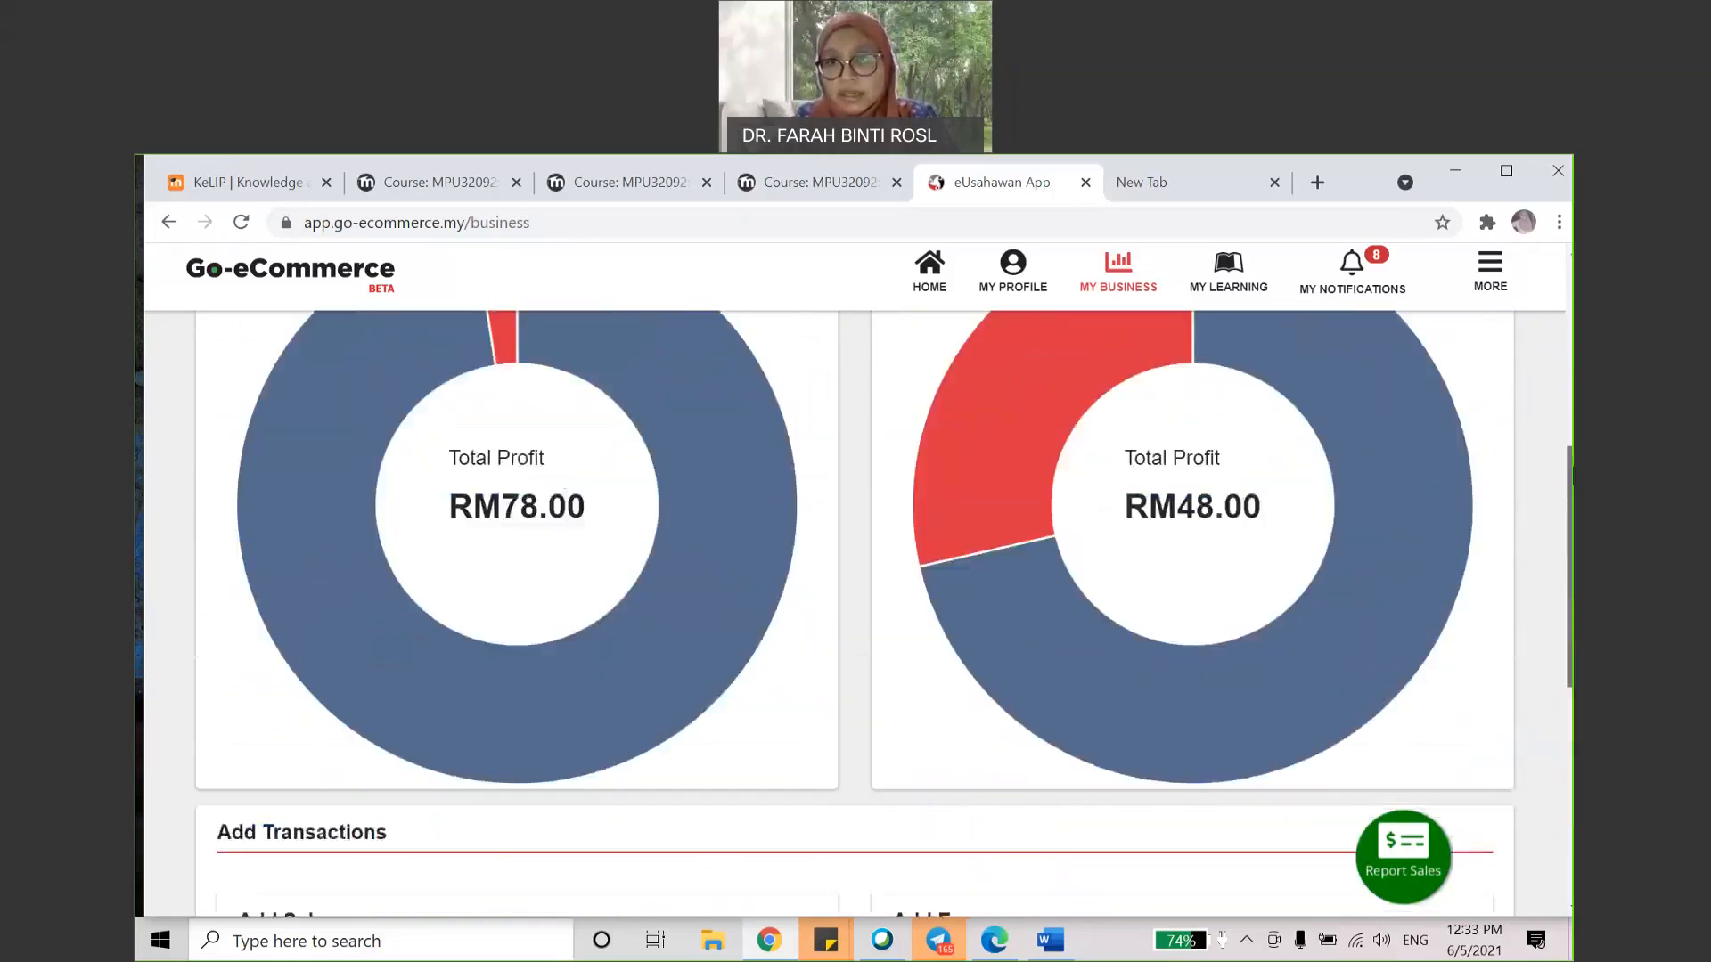
scroll(994, 470, up, 2)
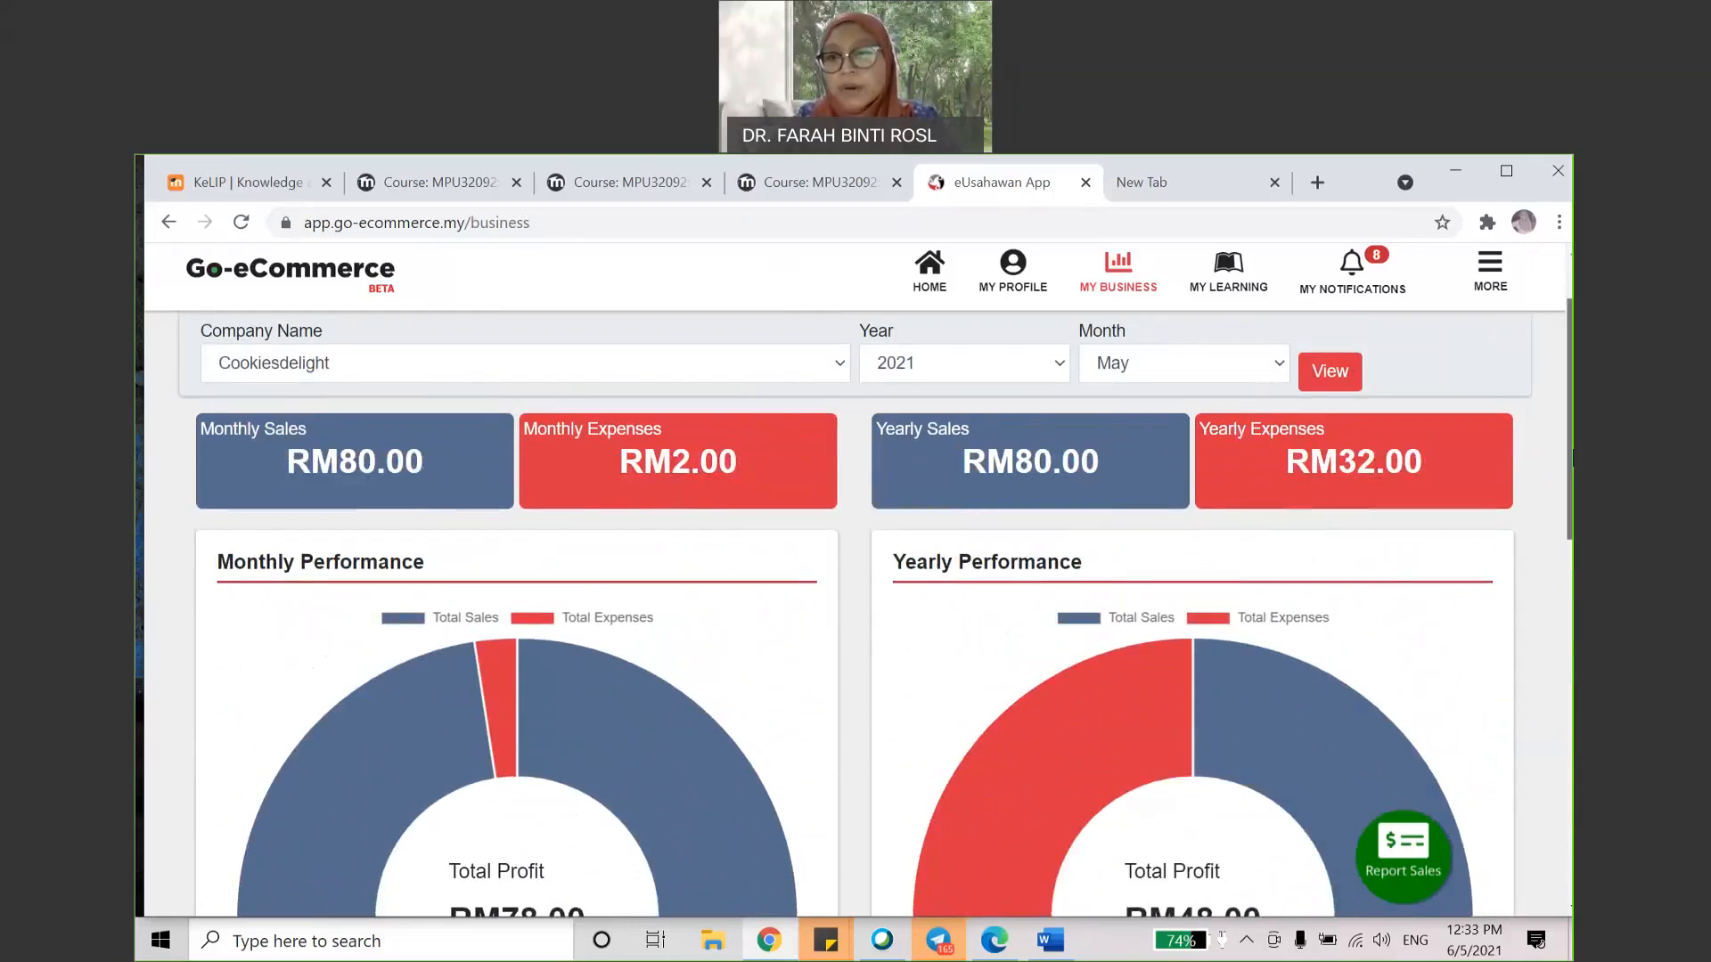
scroll(1220, 865, down, 1)
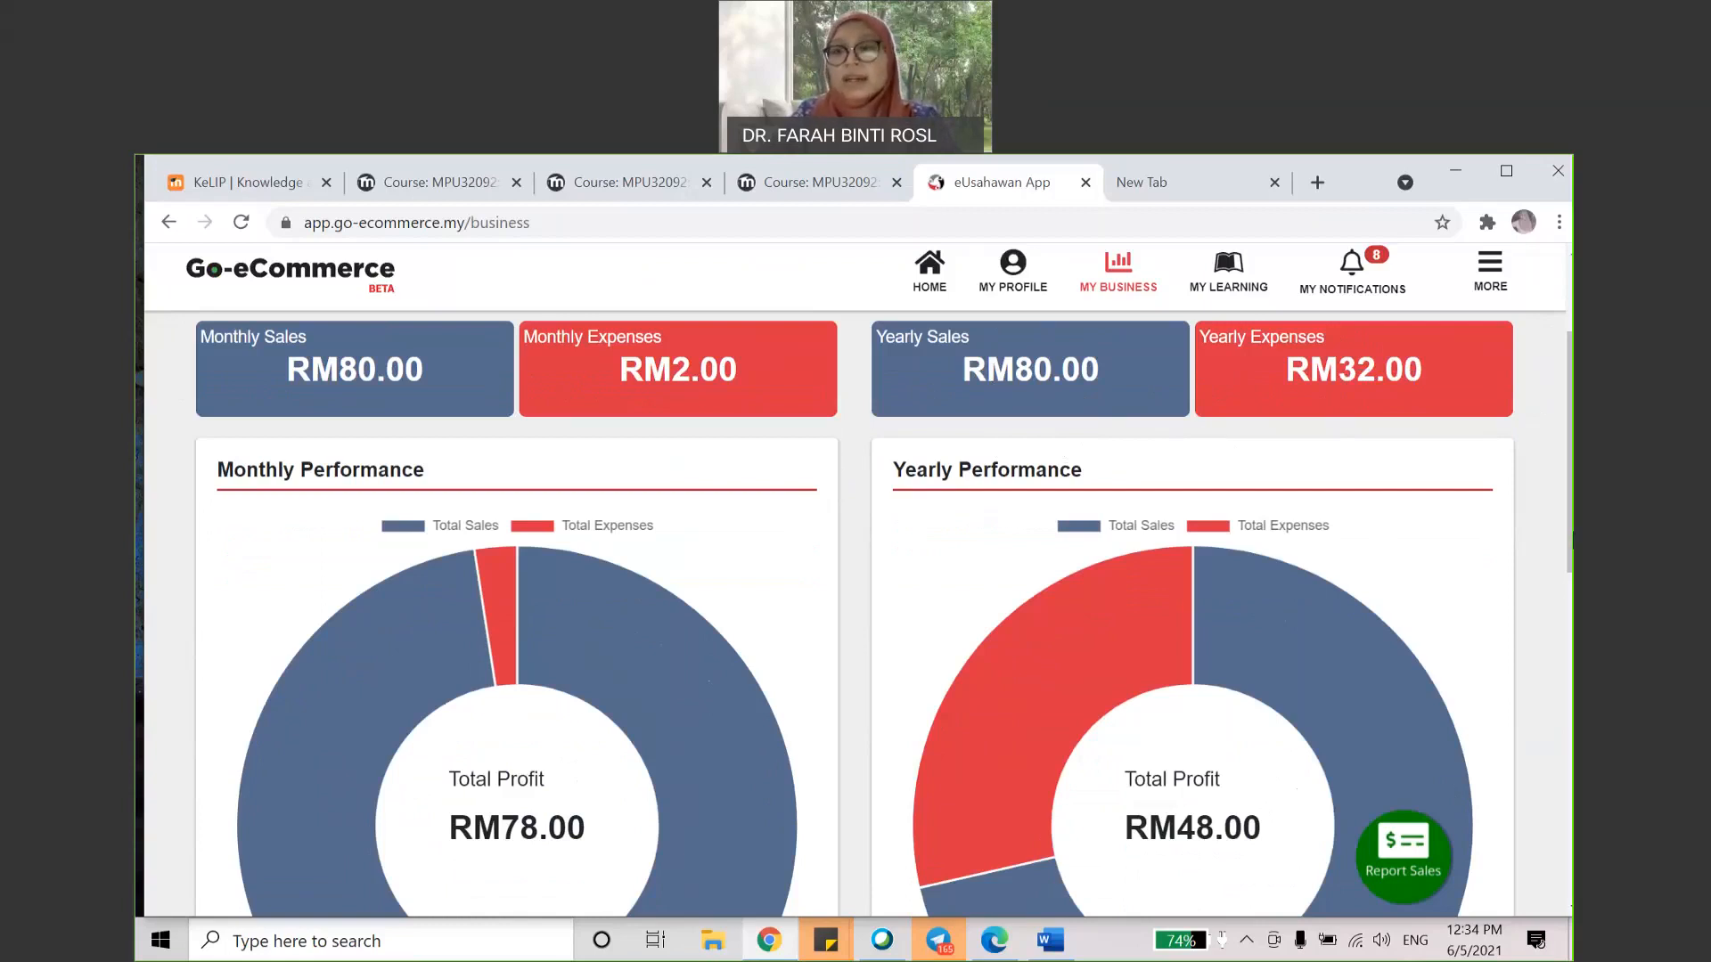
scroll(1205, 434, down, 3)
scroll(1204, 434, up, 1)
scroll(1205, 434, down, 2)
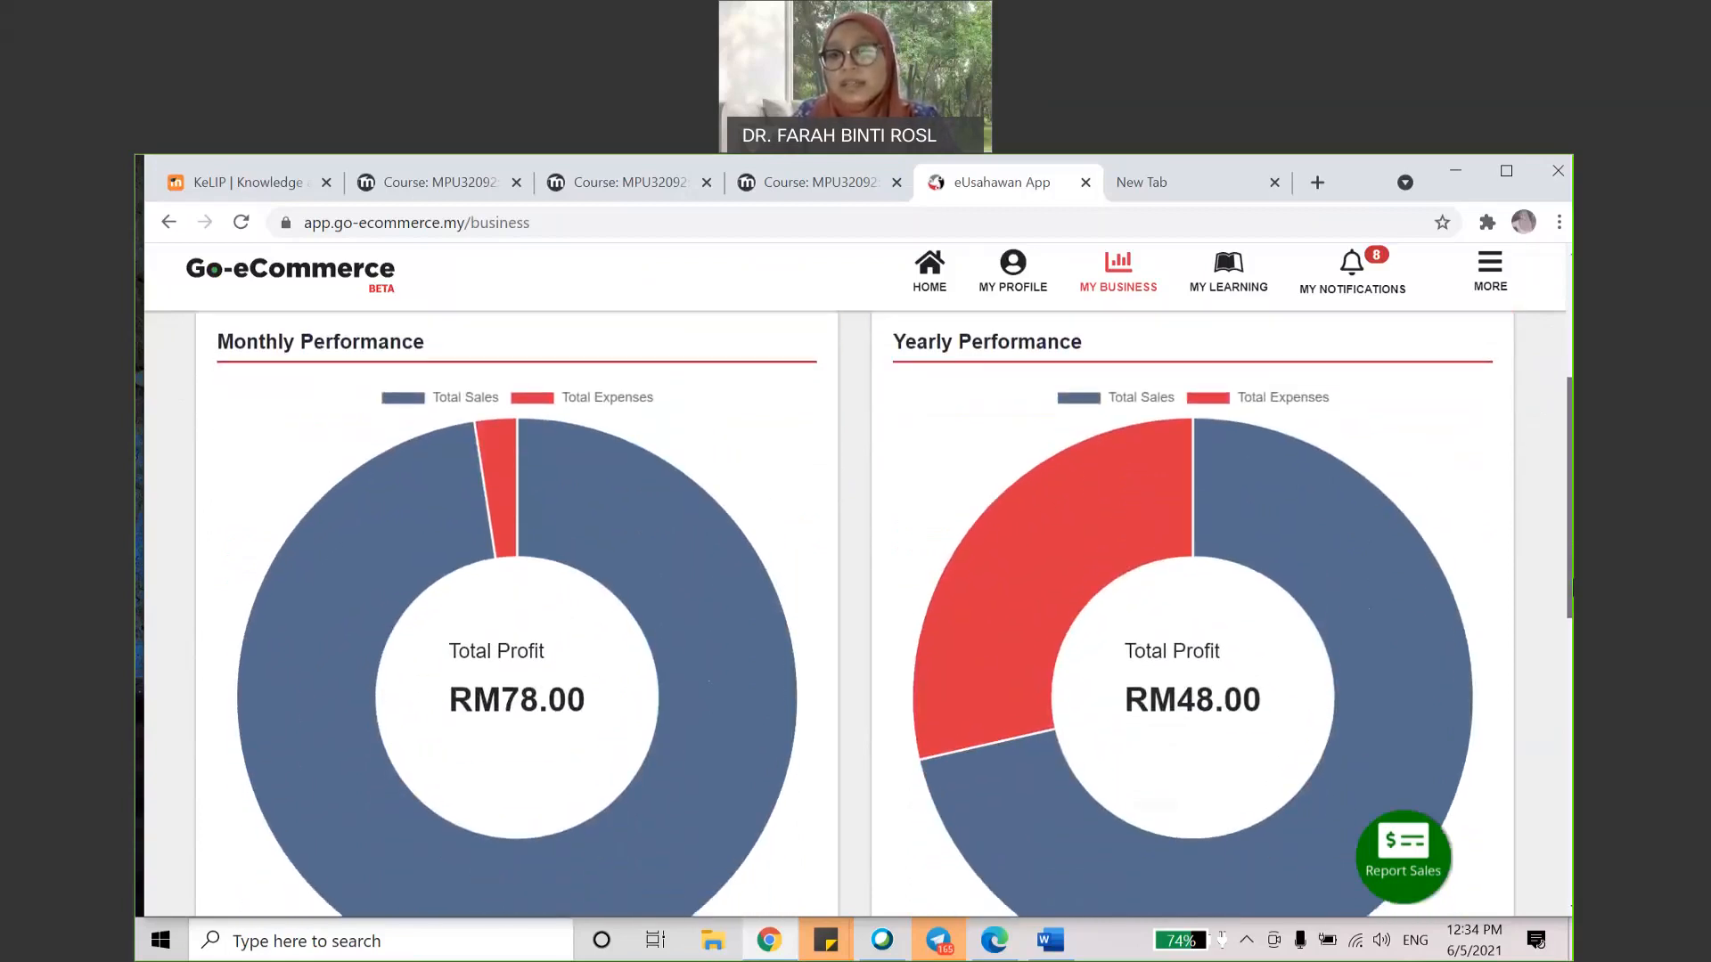
scroll(1205, 434, up, 3)
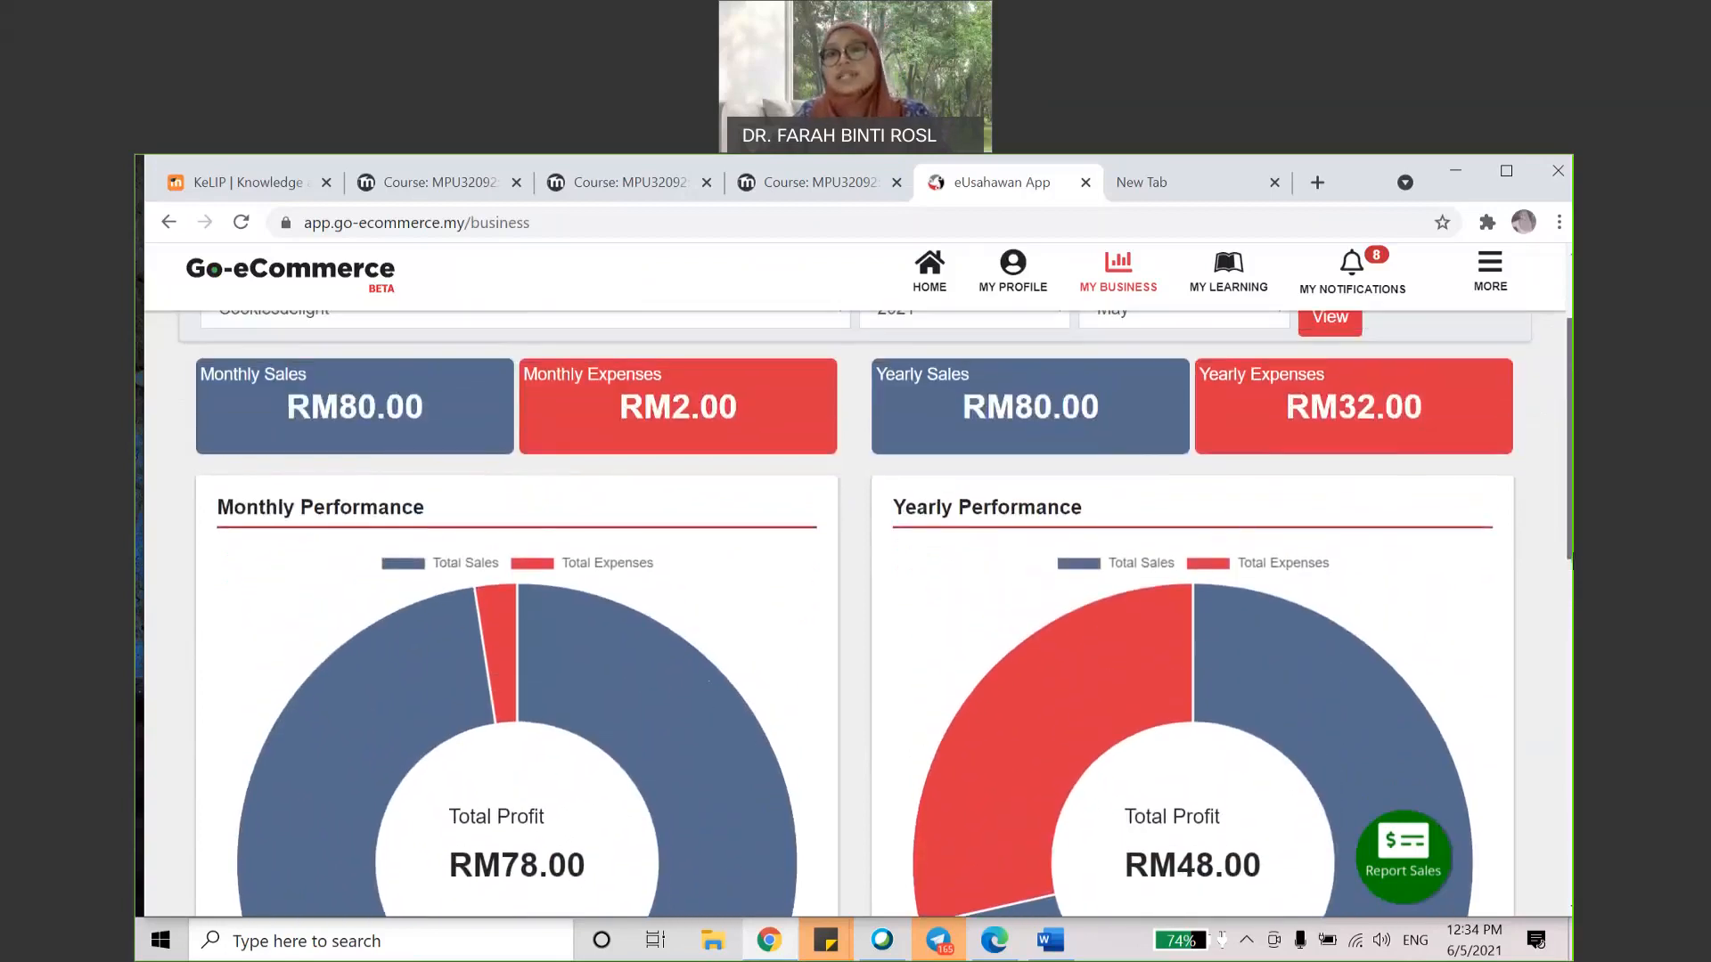
scroll(886, 613, down, 2)
scroll(1018, 728, down, 1)
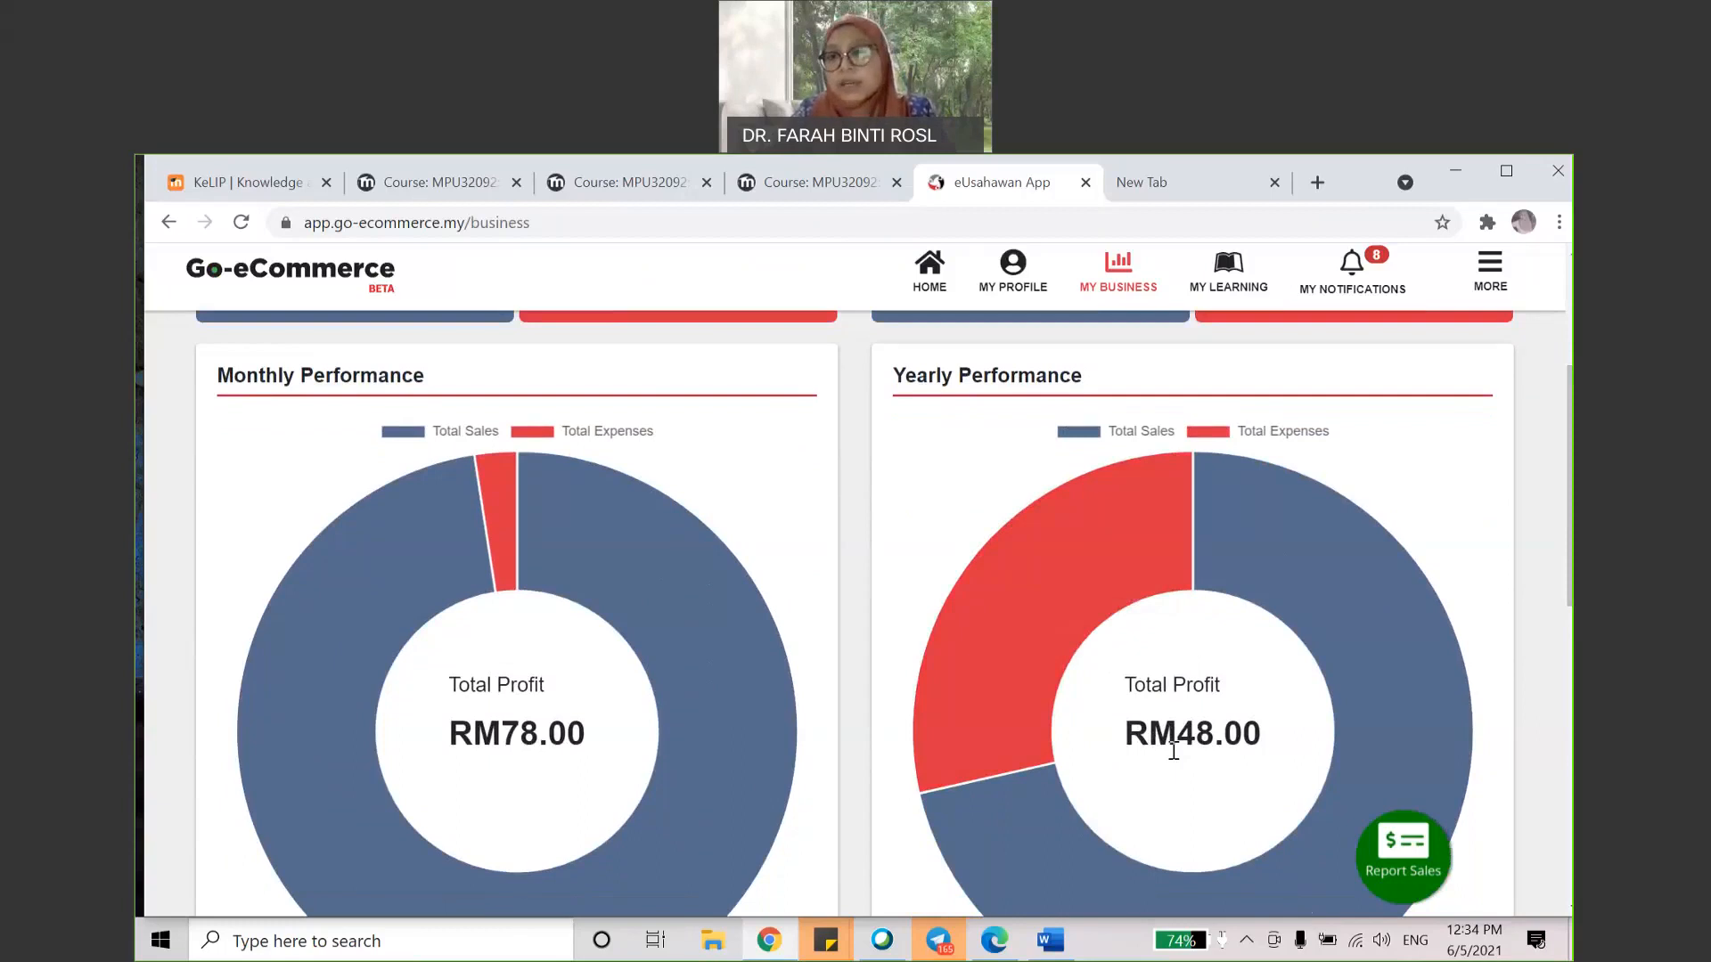
scroll(1173, 751, up, 1)
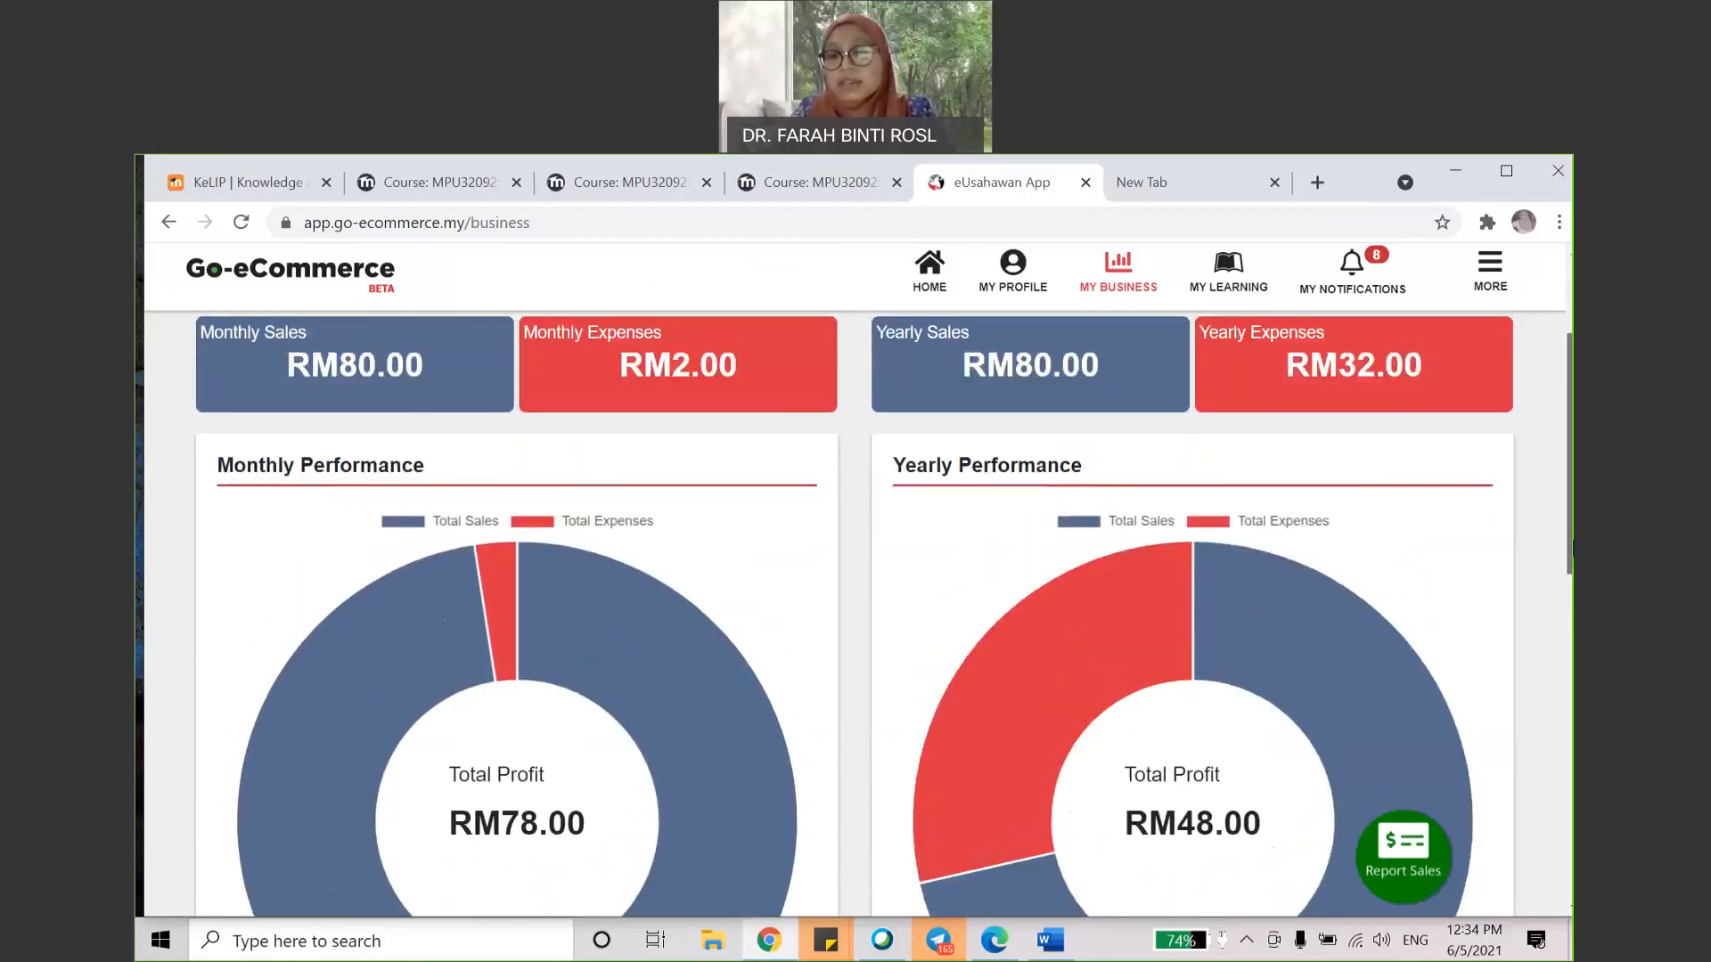
scroll(854, 613, down, 1)
scroll(837, 432, up, 1)
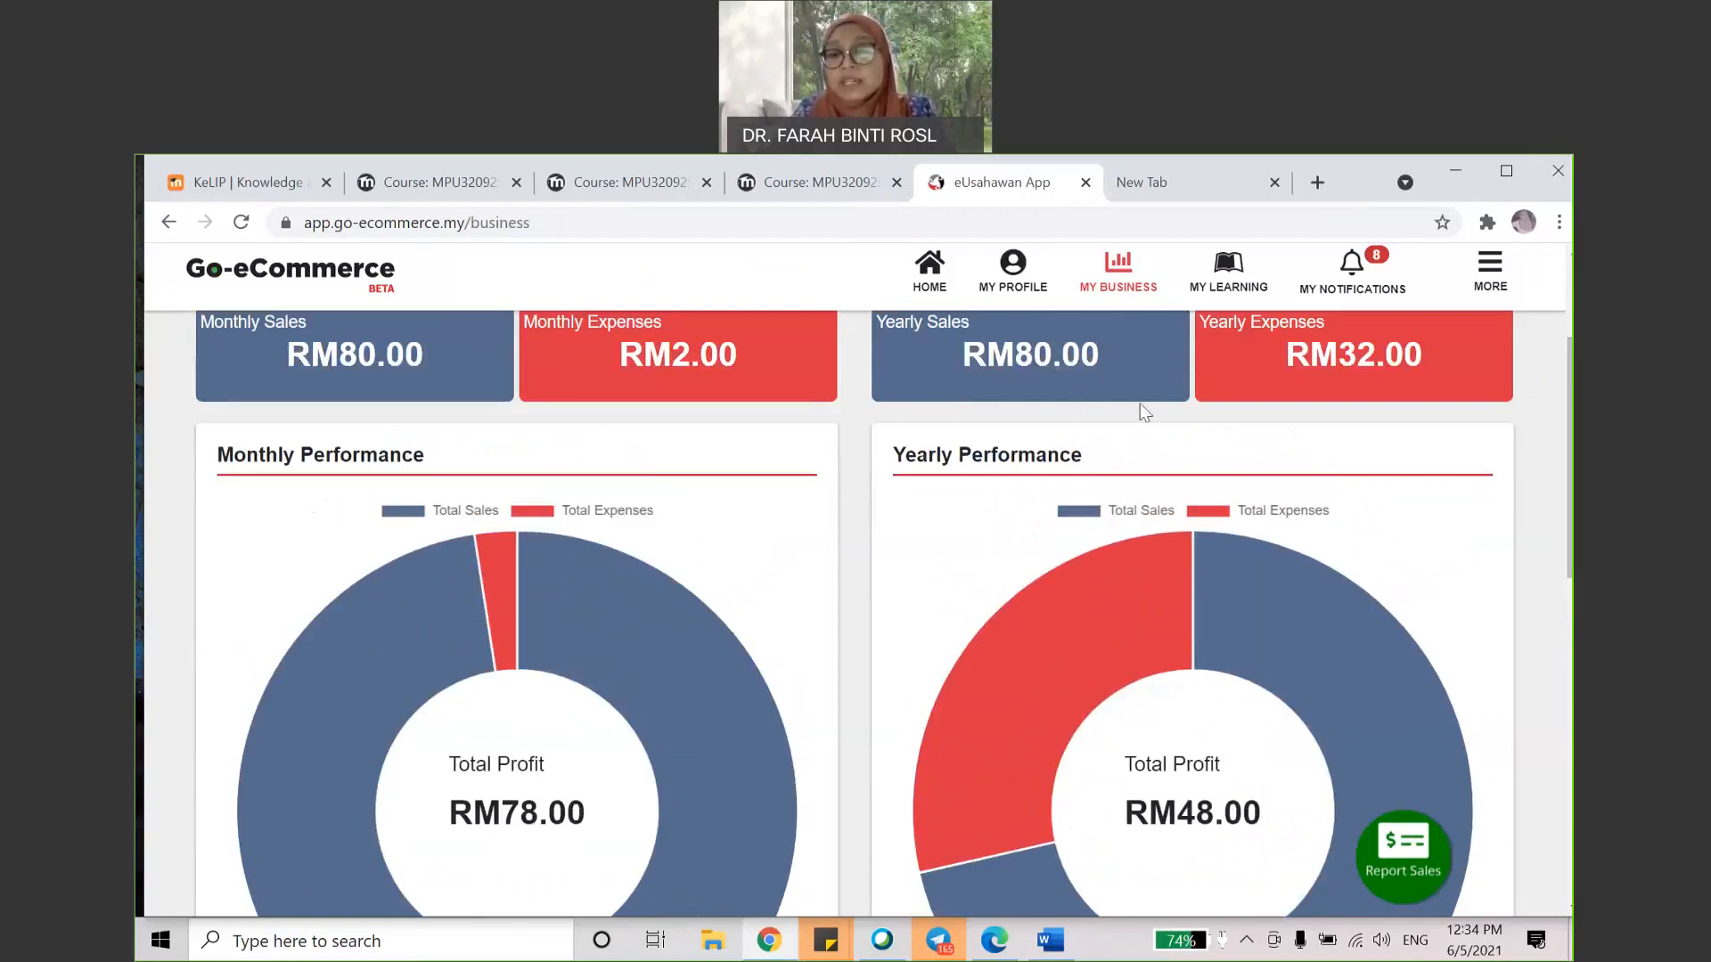
scroll(853, 613, up, 1)
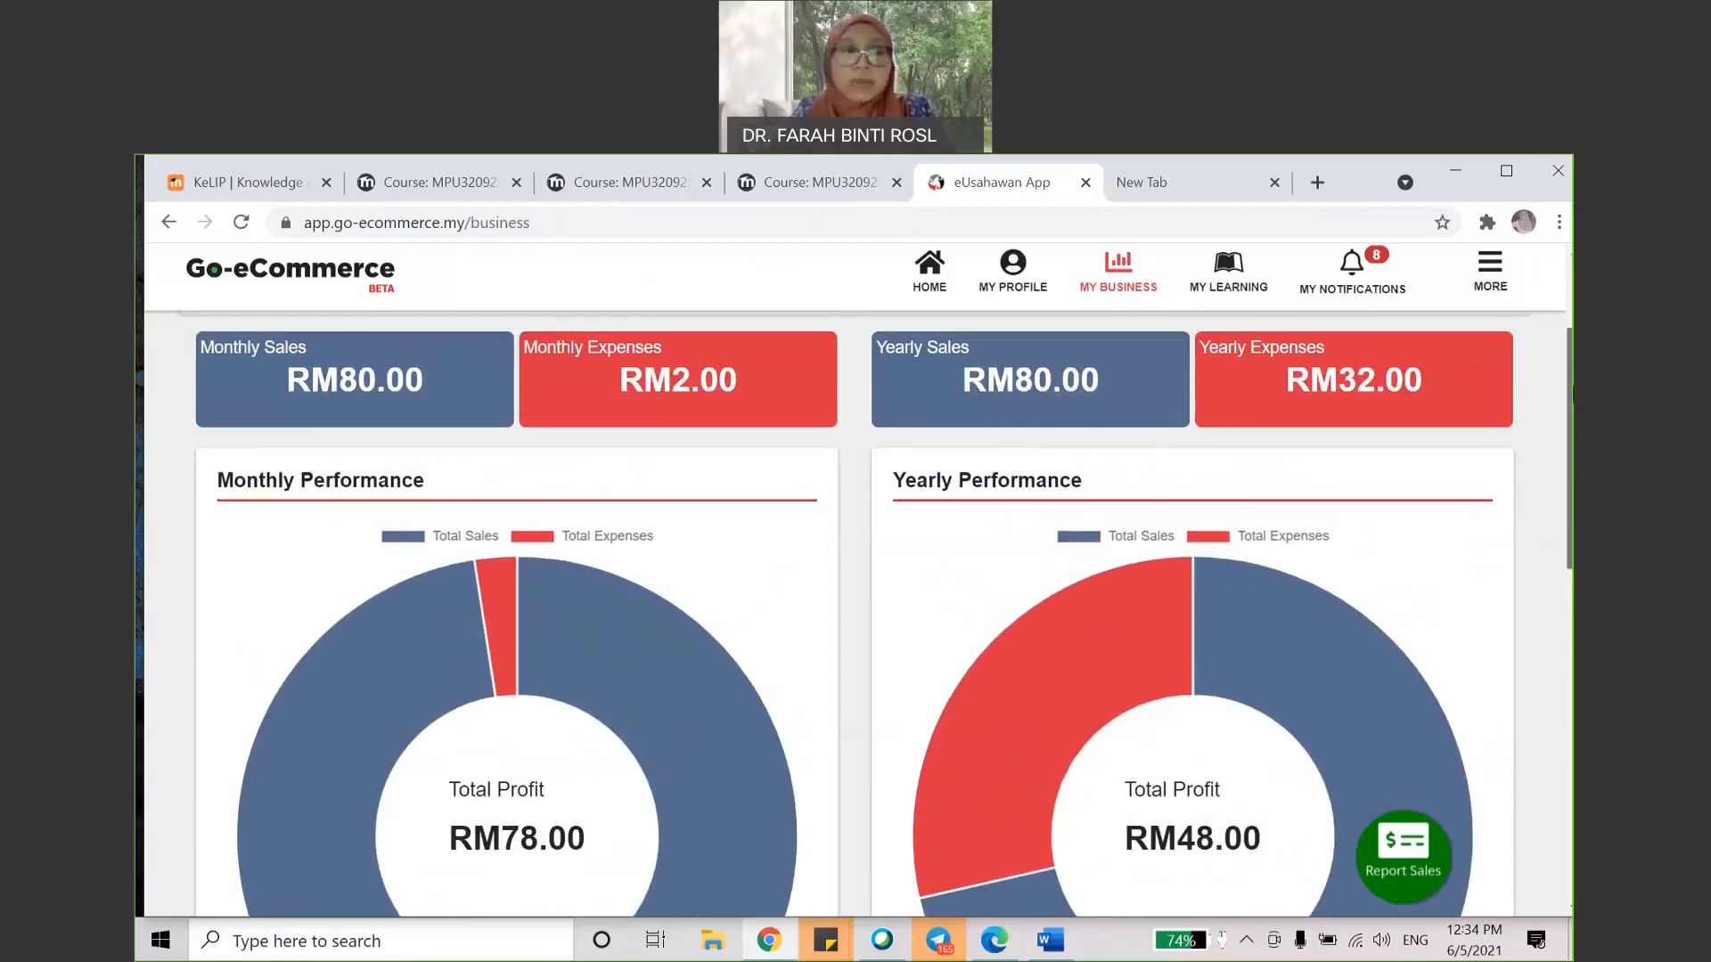
scroll(854, 615, down, 1)
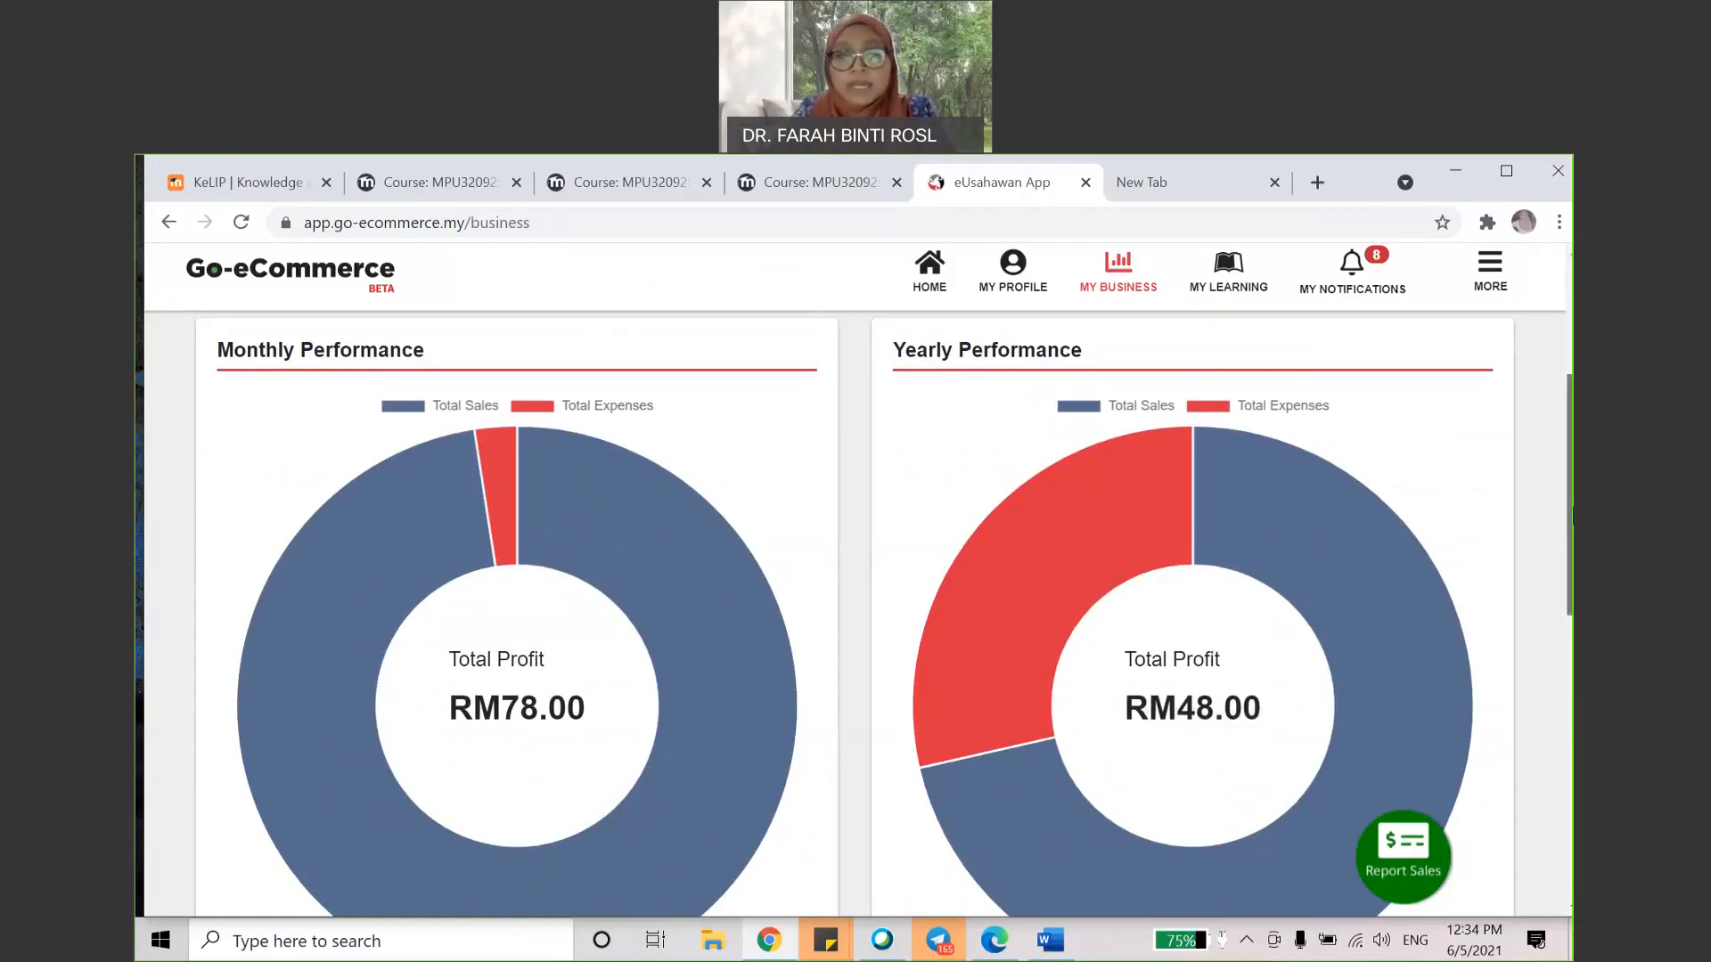
scroll(1571, 515, down, 2)
scroll(1572, 508, up, 2)
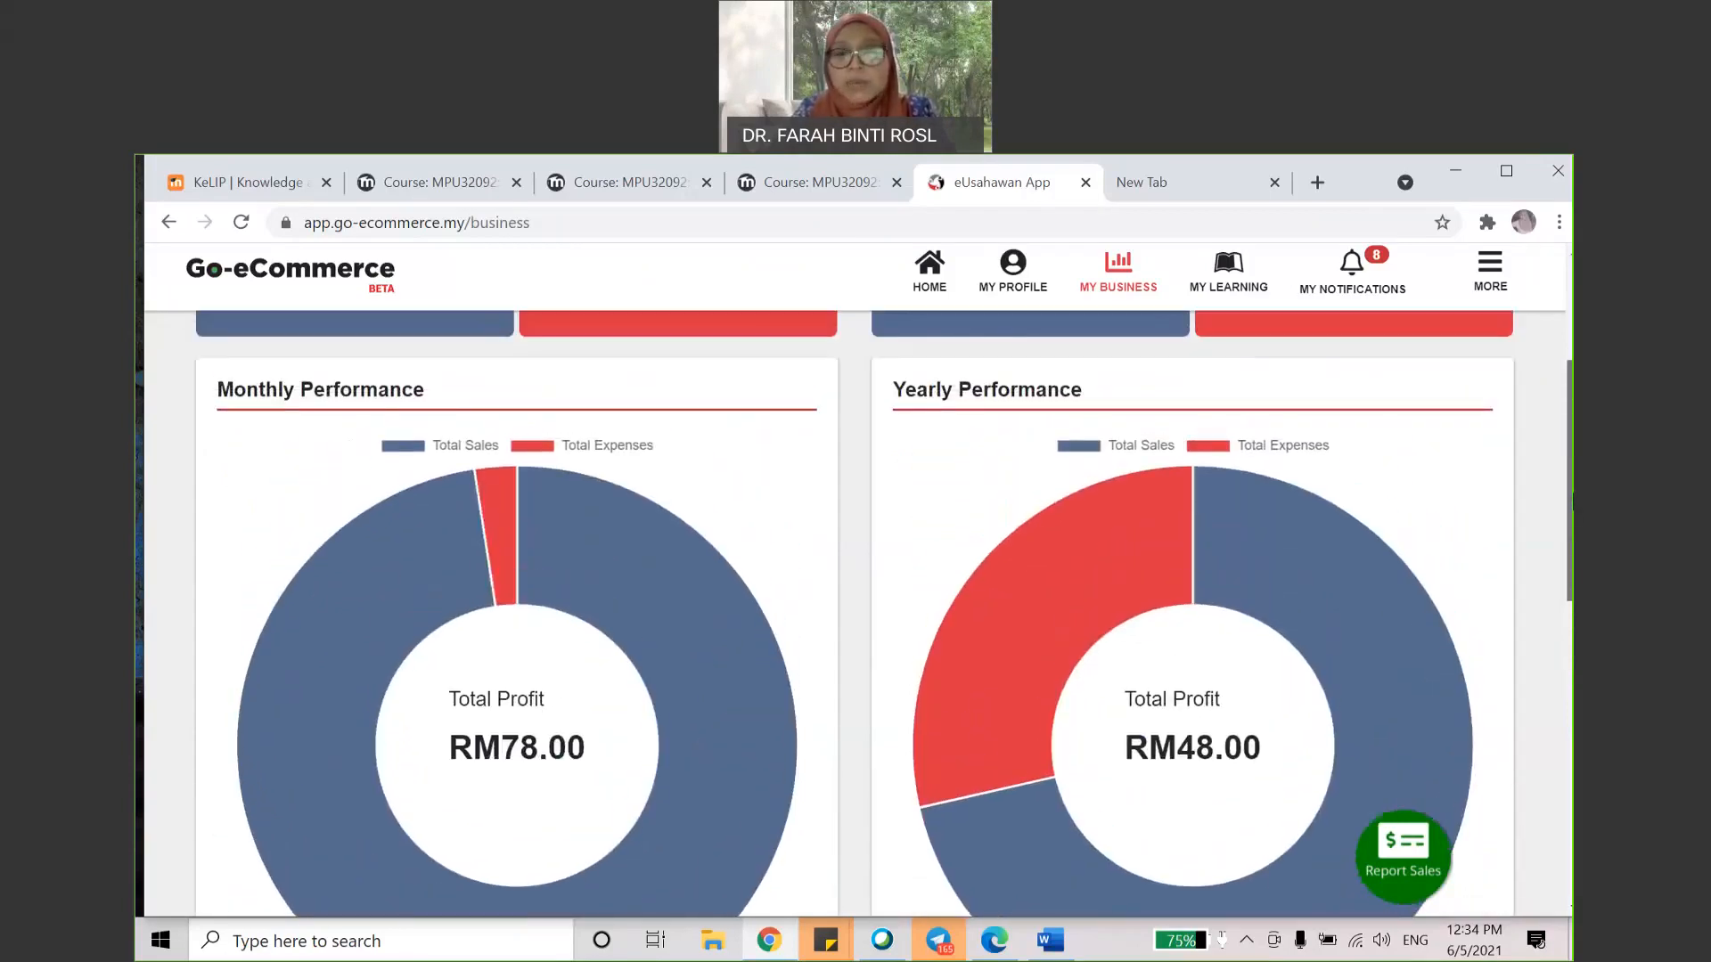
scroll(1572, 508, down, 1)
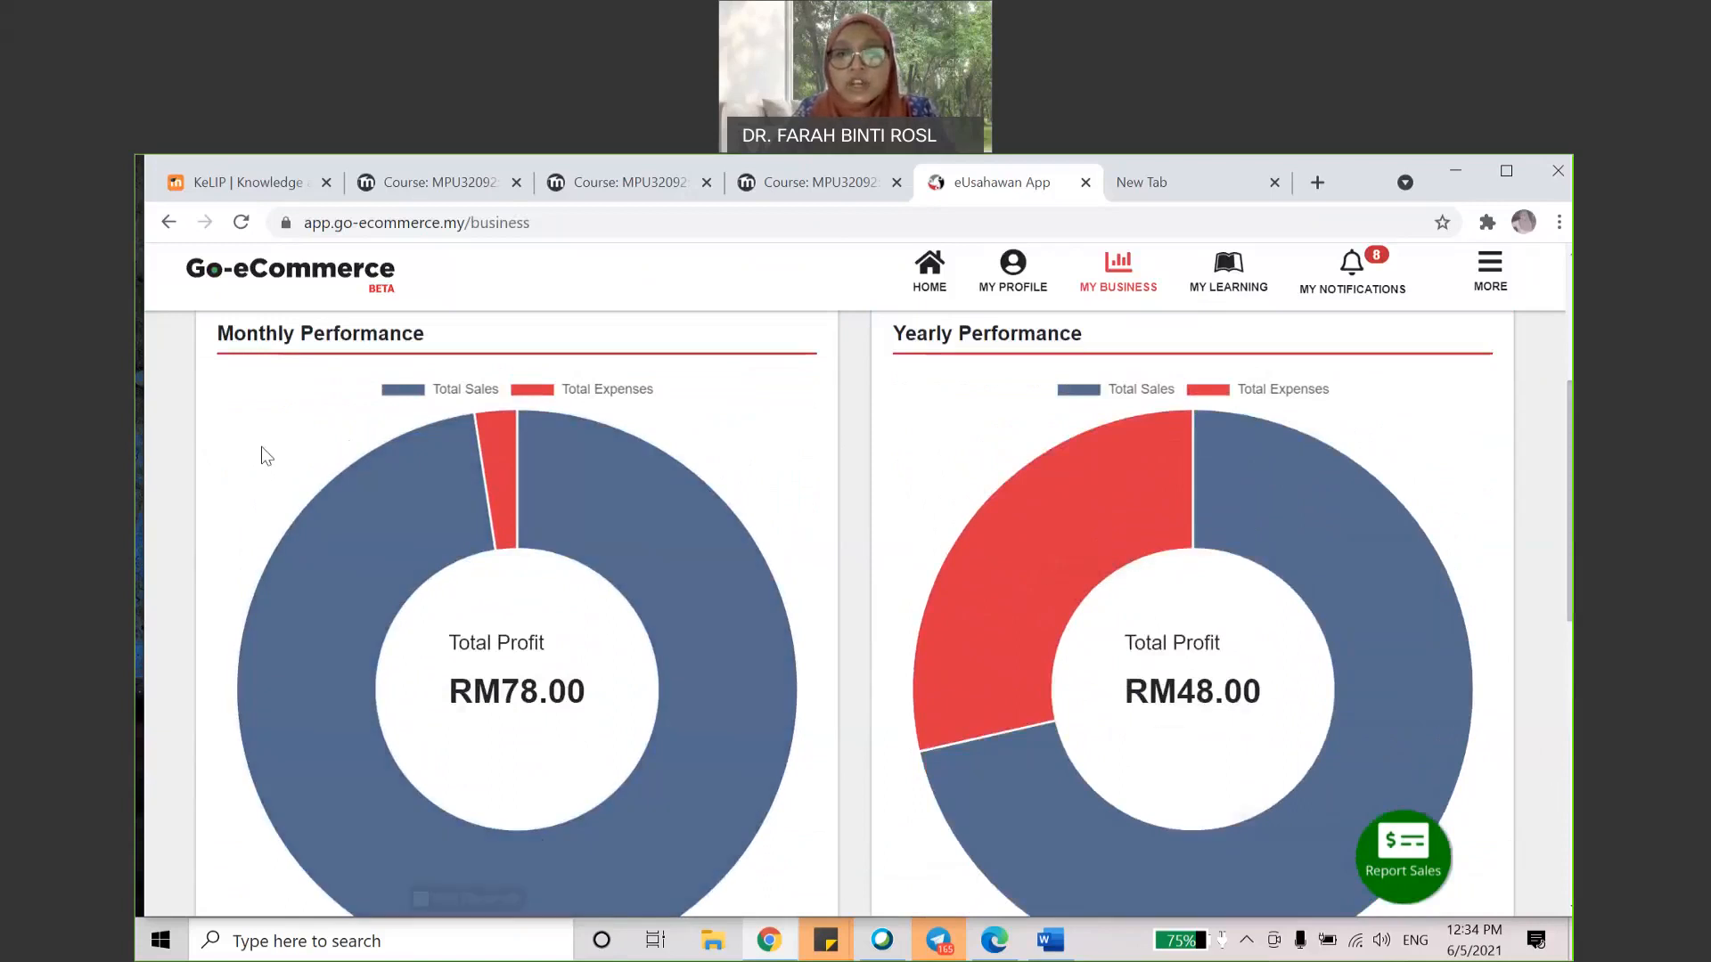
Step: Check the Word assignment template for the Go e-Commerce sales evidence required from each group member, then return to the business page in Chrome
click(1049, 950)
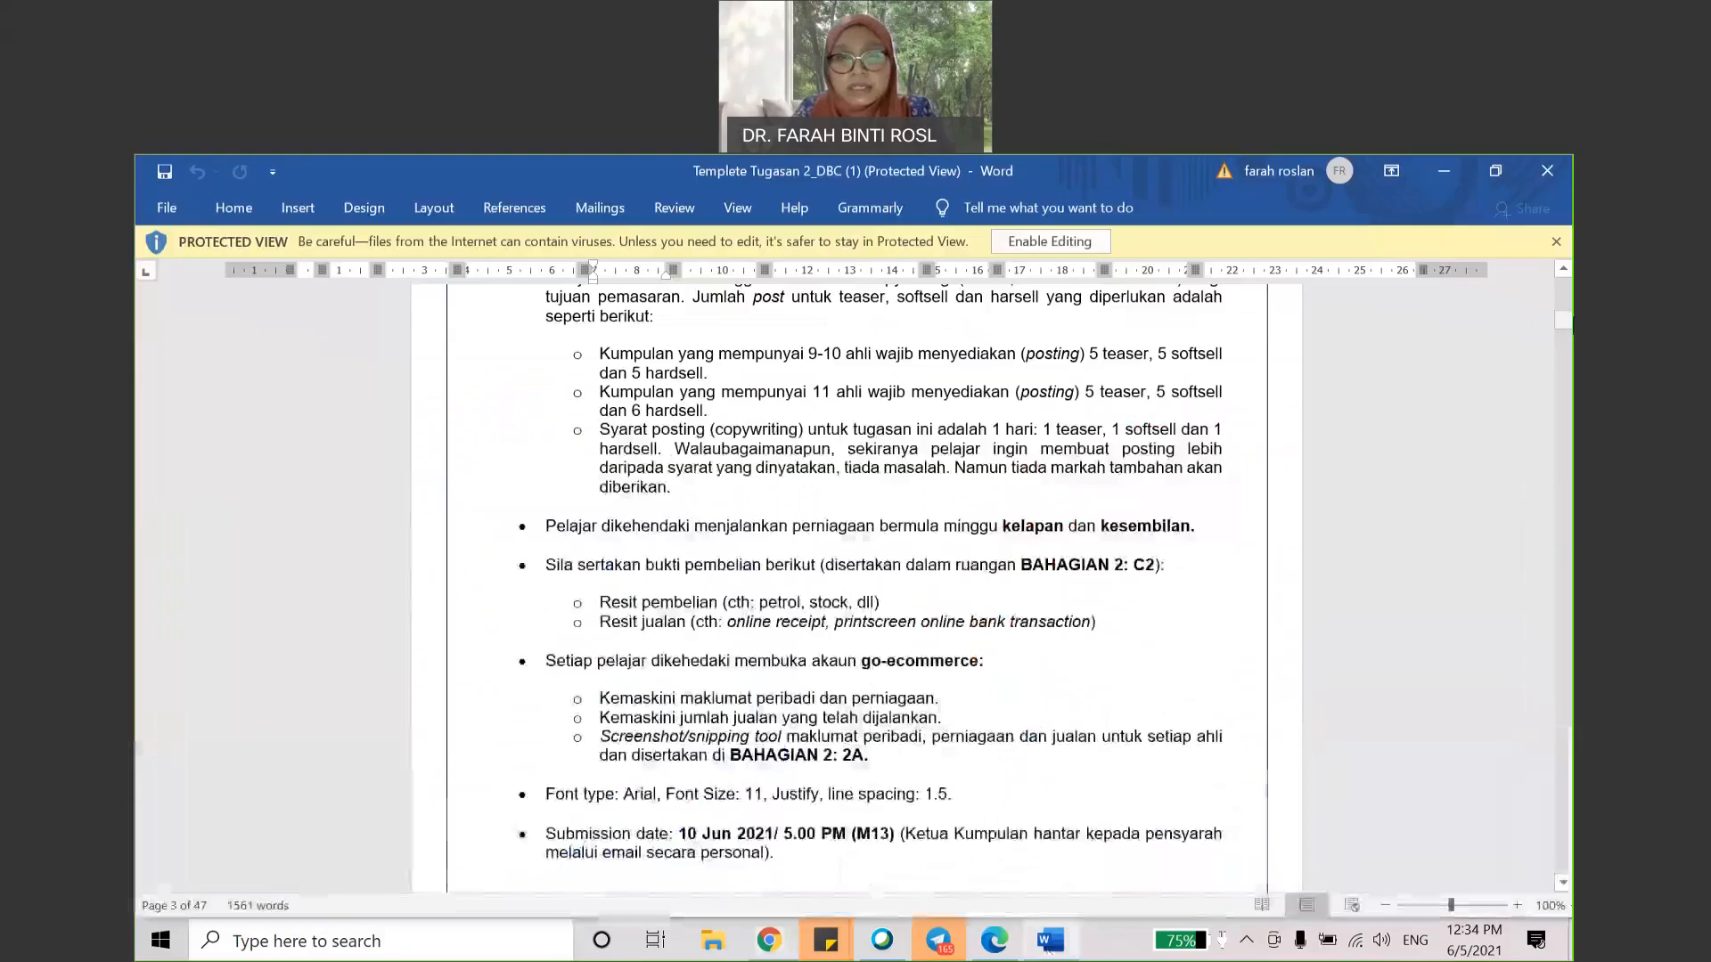
drag(1570, 313, 1563, 625)
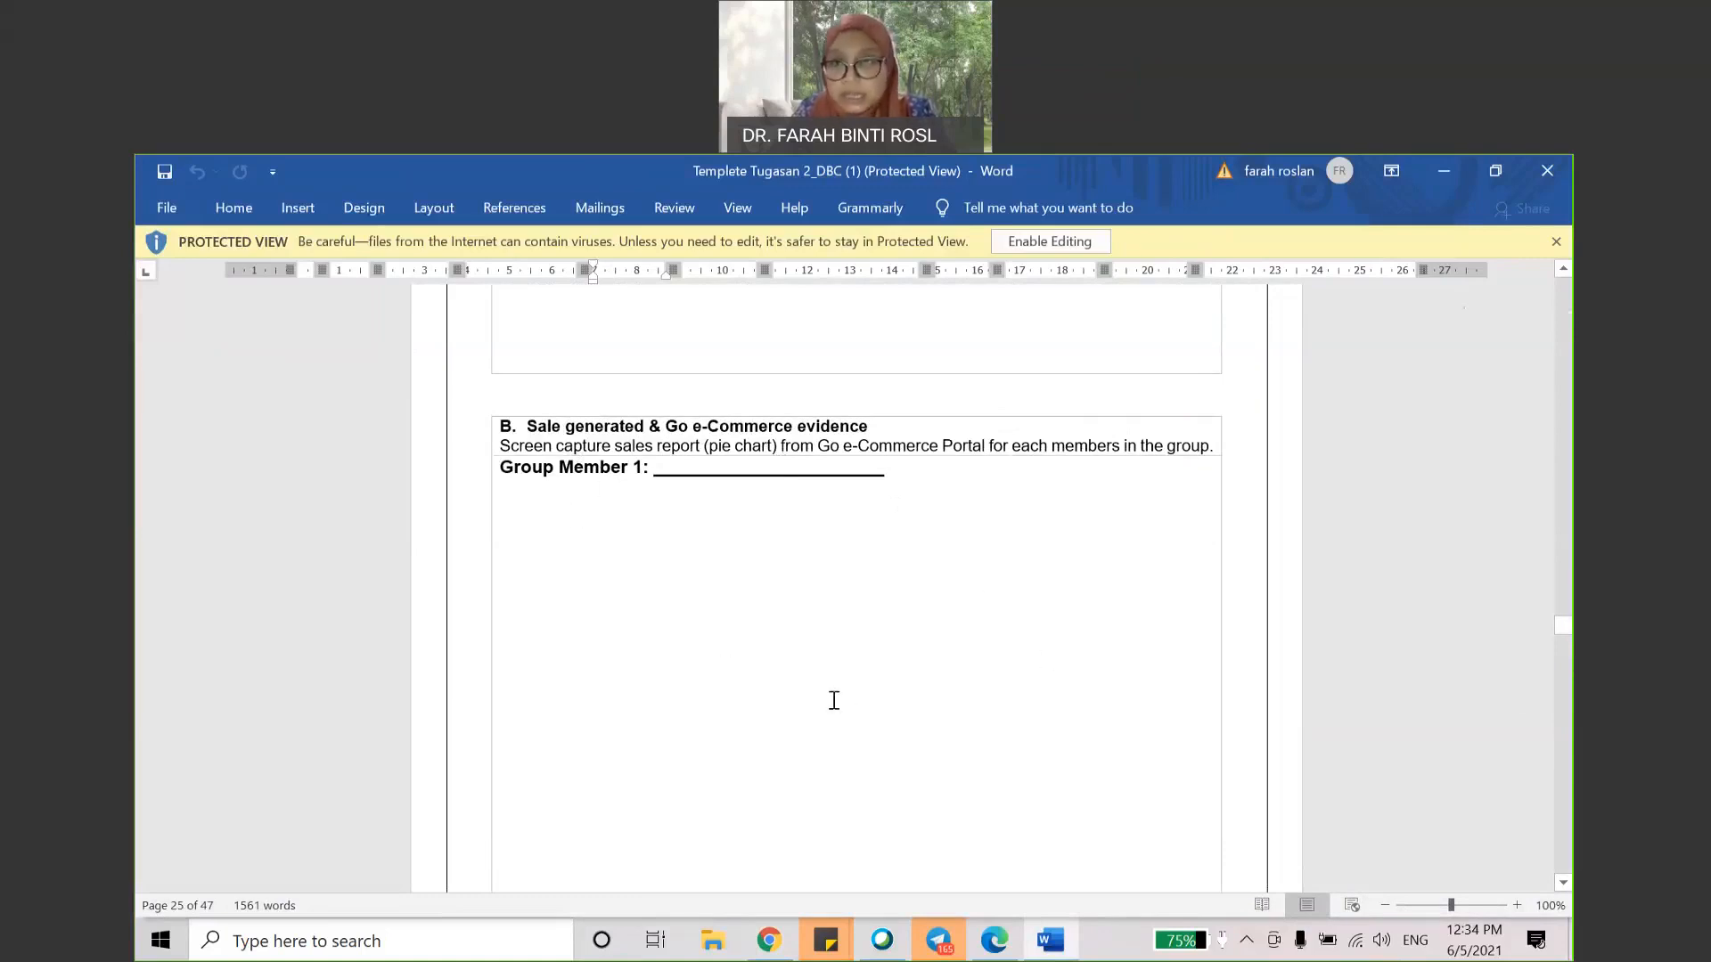
click(1450, 184)
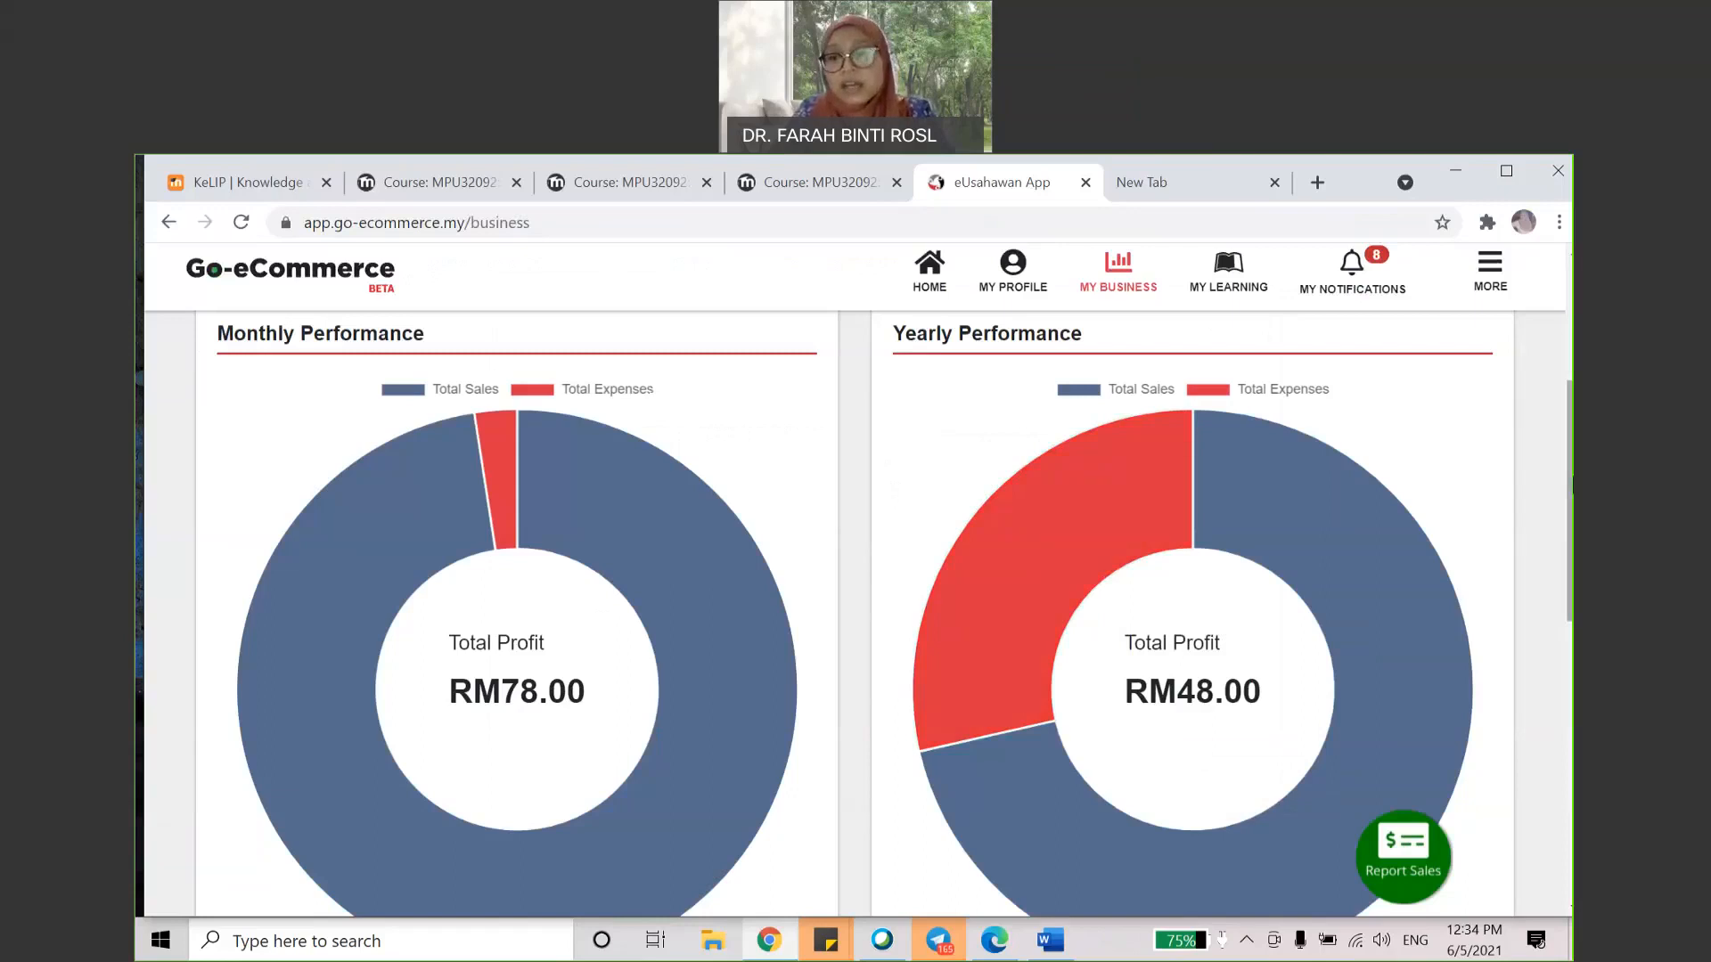
click(1450, 175)
click(1049, 940)
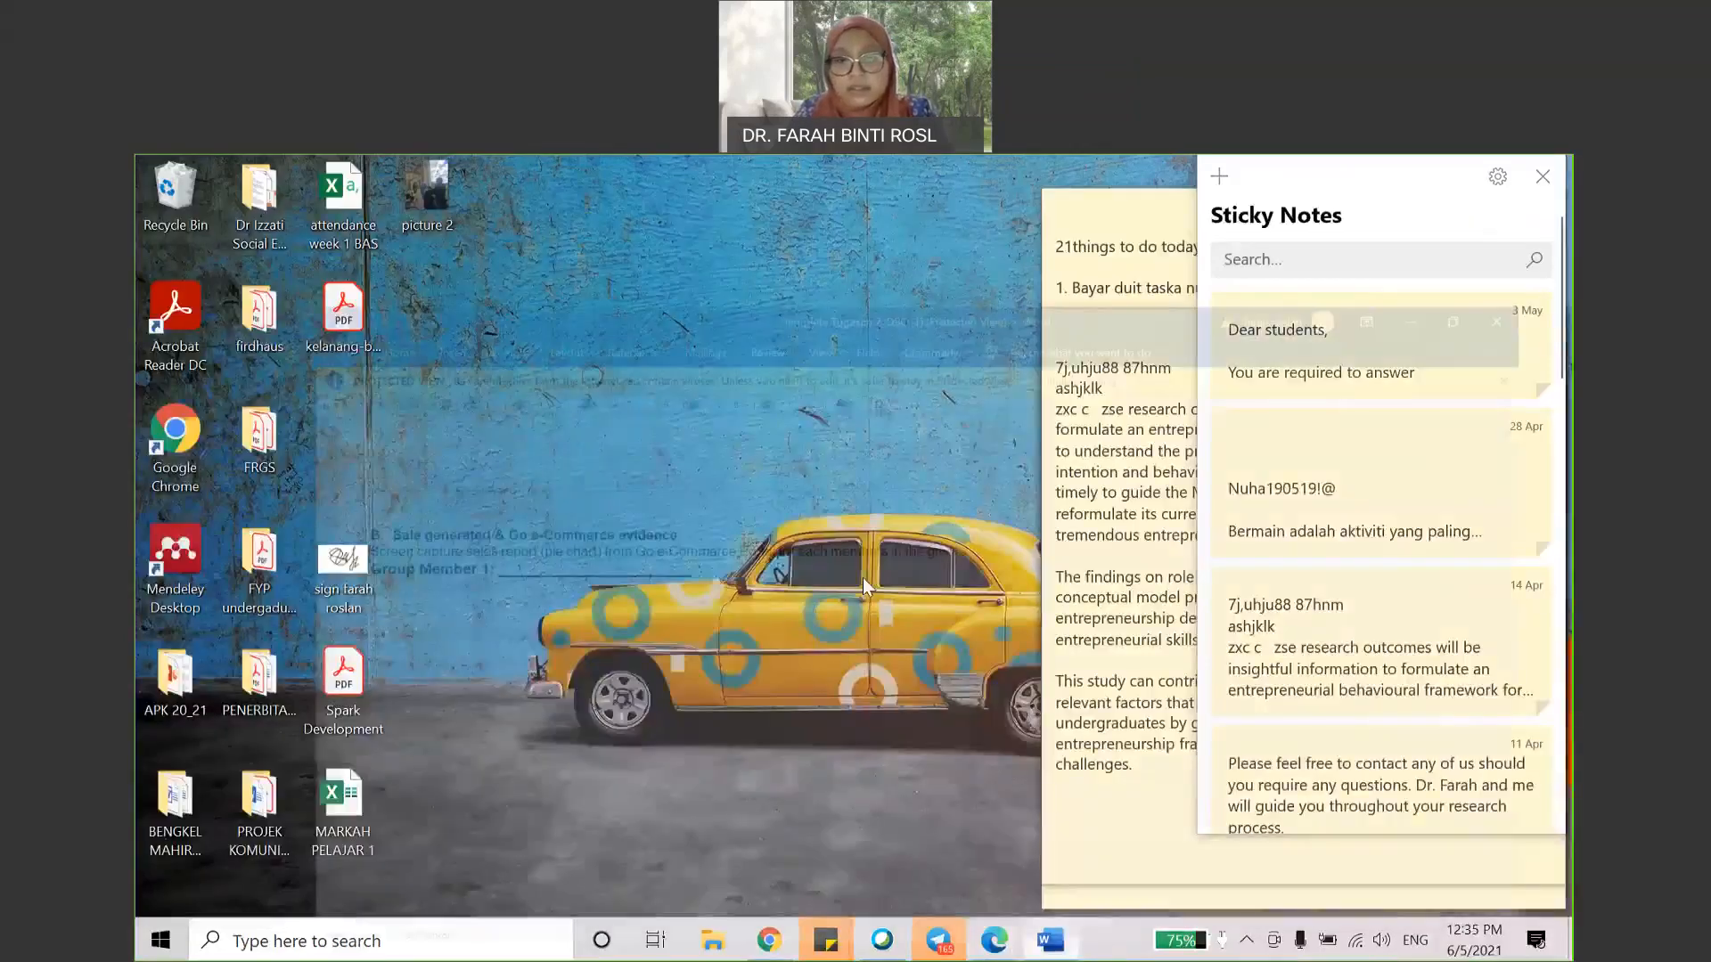
click(767, 955)
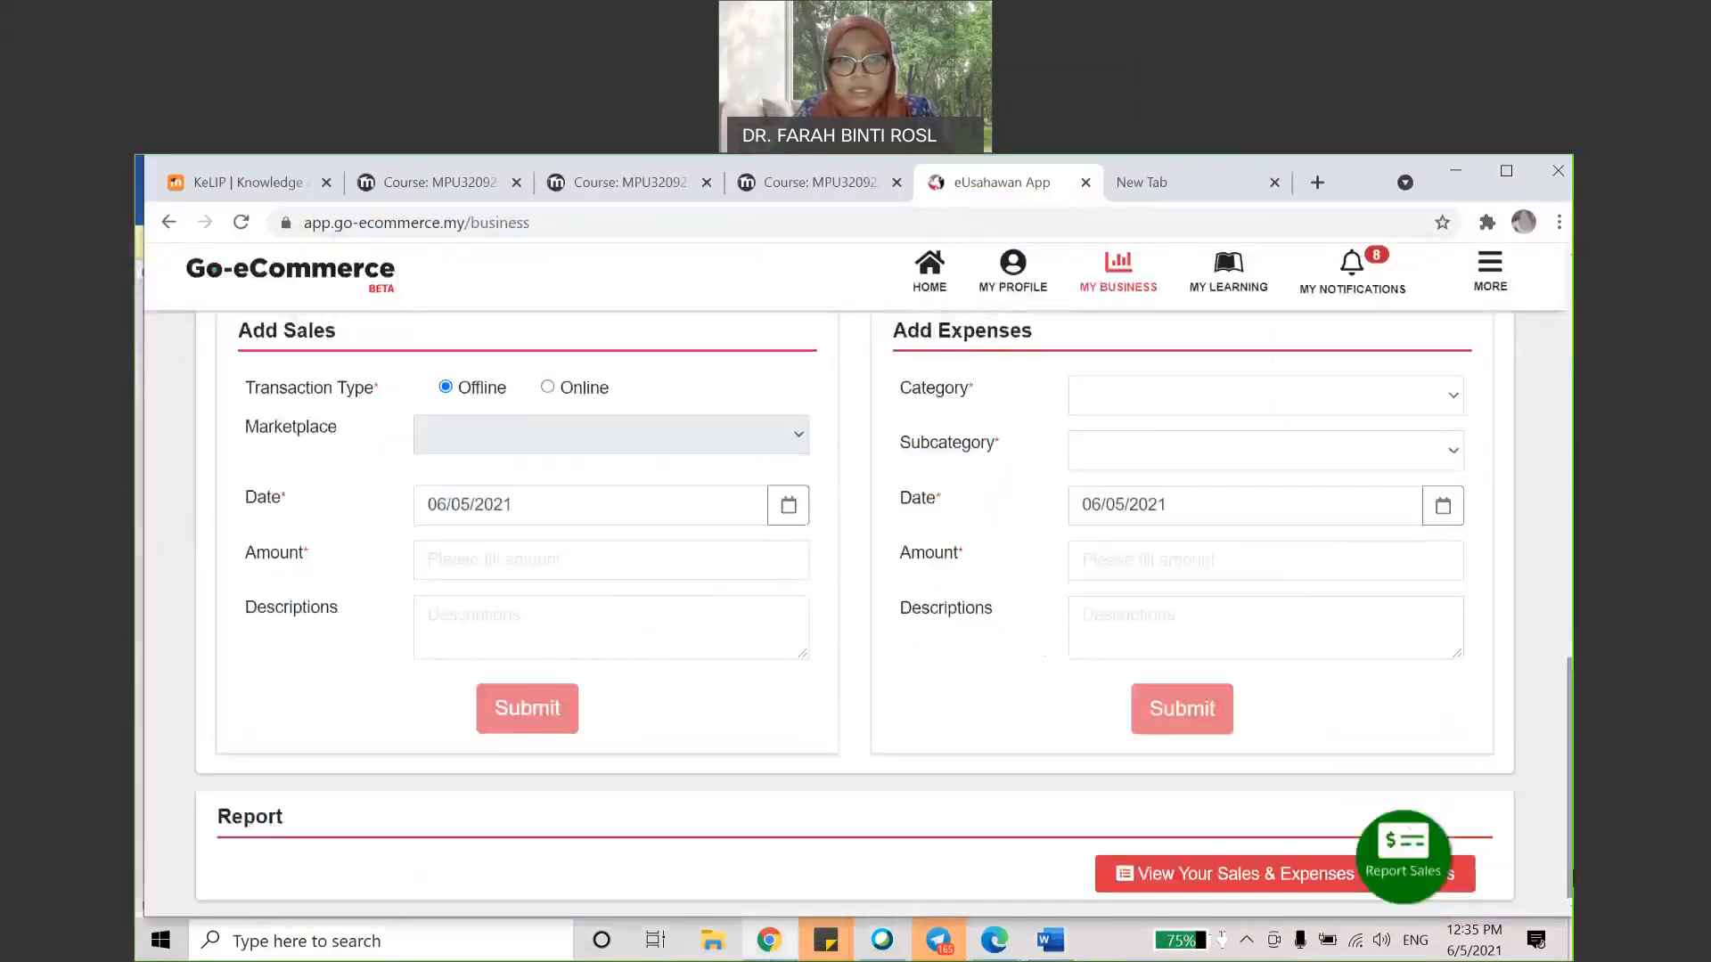
Step: Open the list of sales and expenses transactions recorded for Cookiesdelight
click(1216, 885)
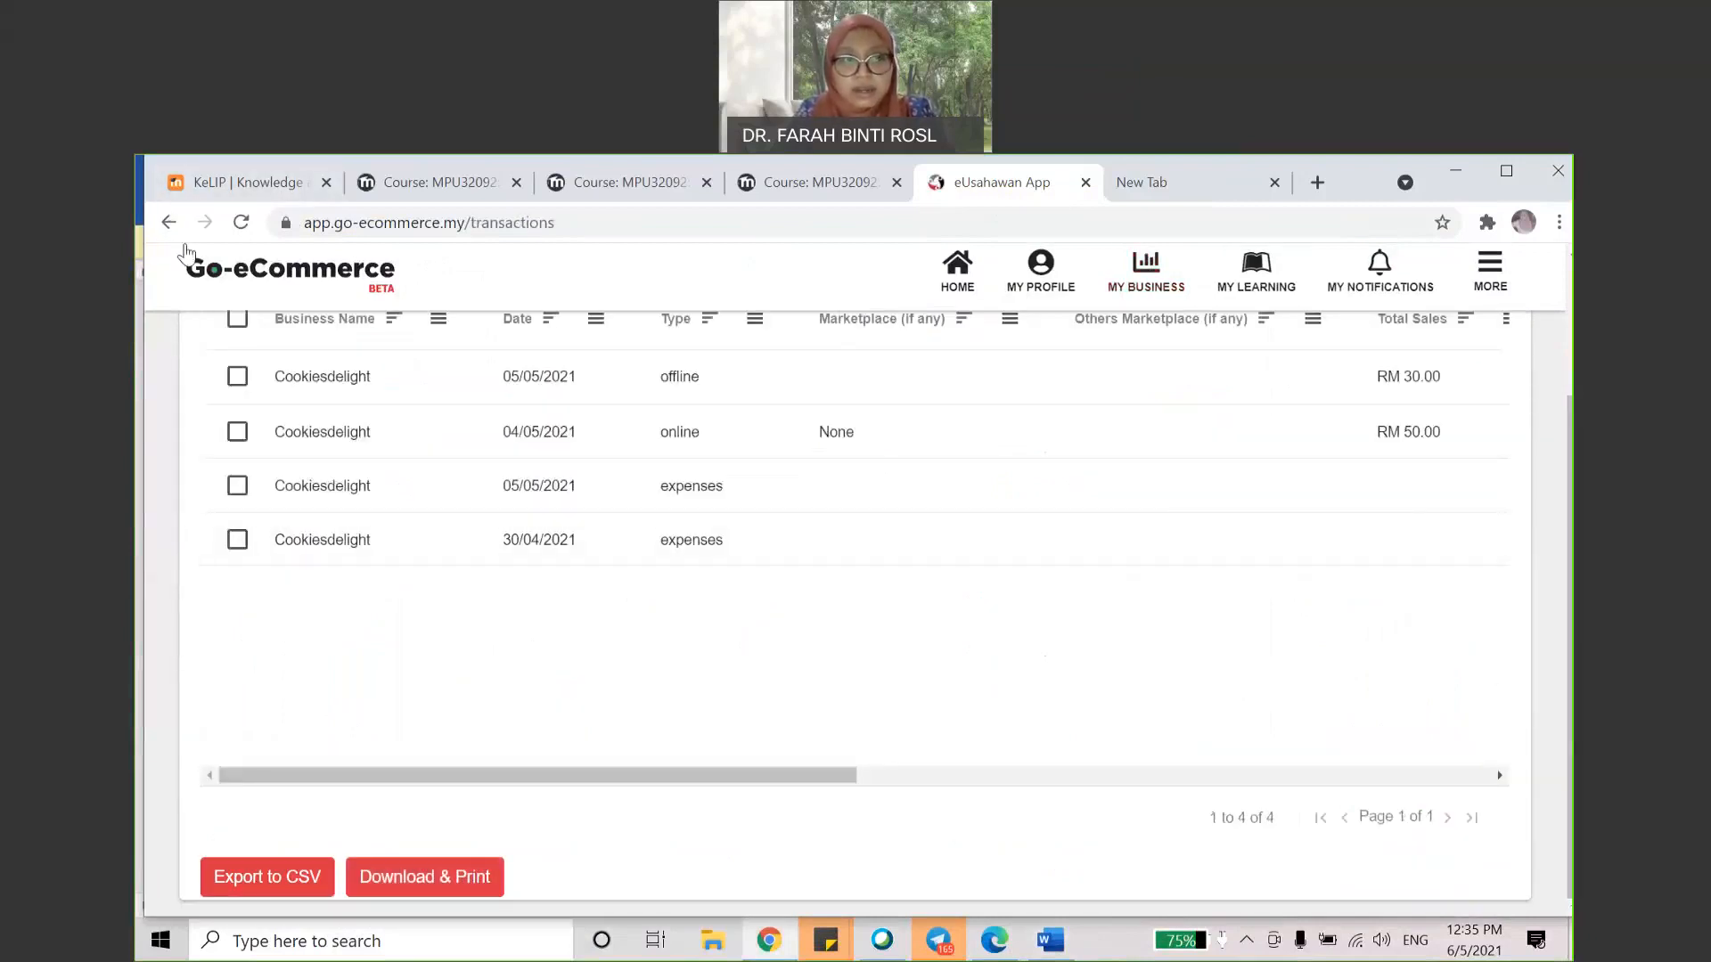
click(169, 222)
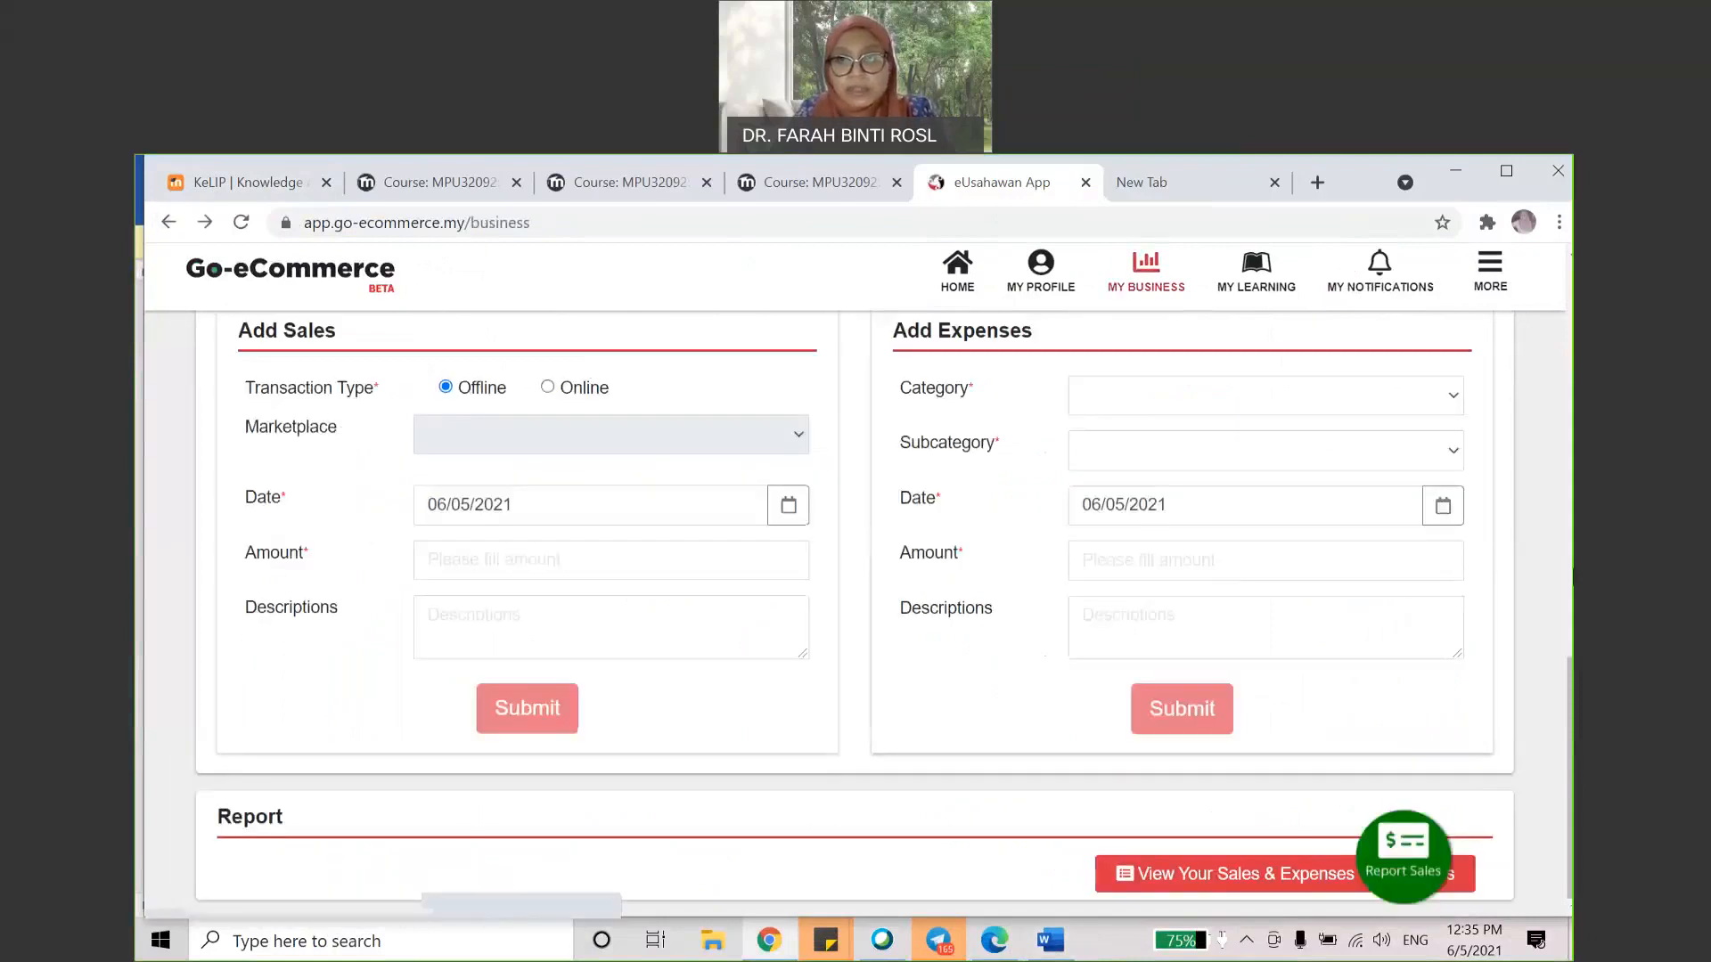
click(1487, 819)
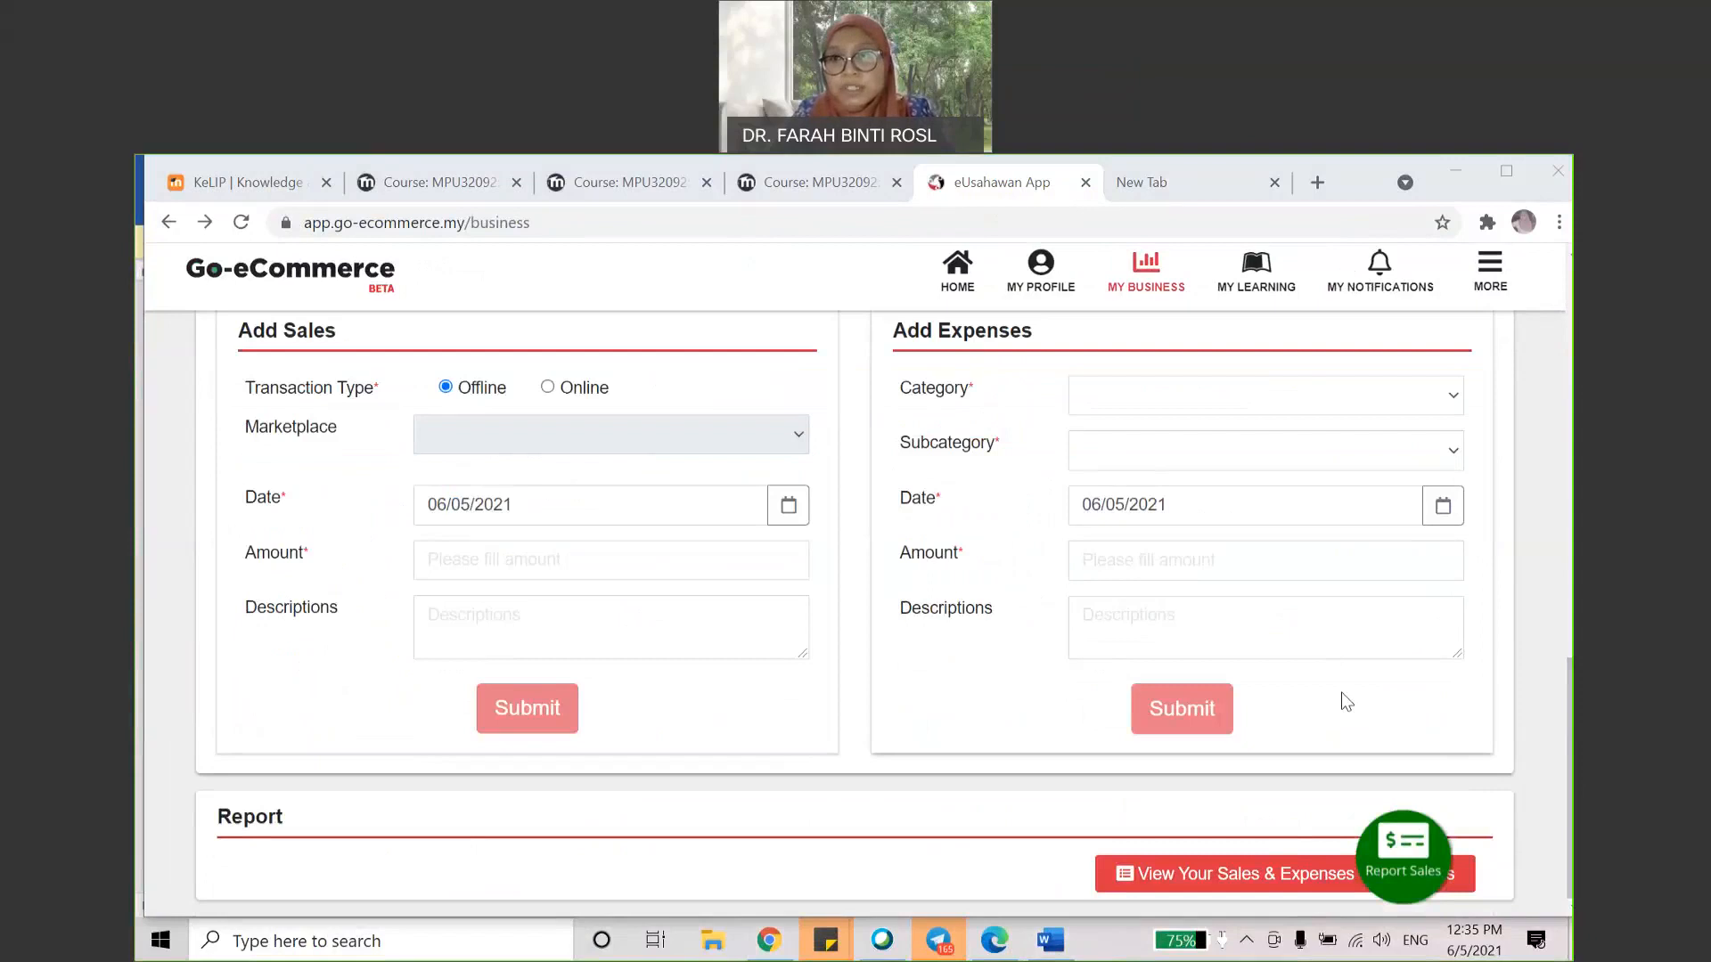
click(1253, 886)
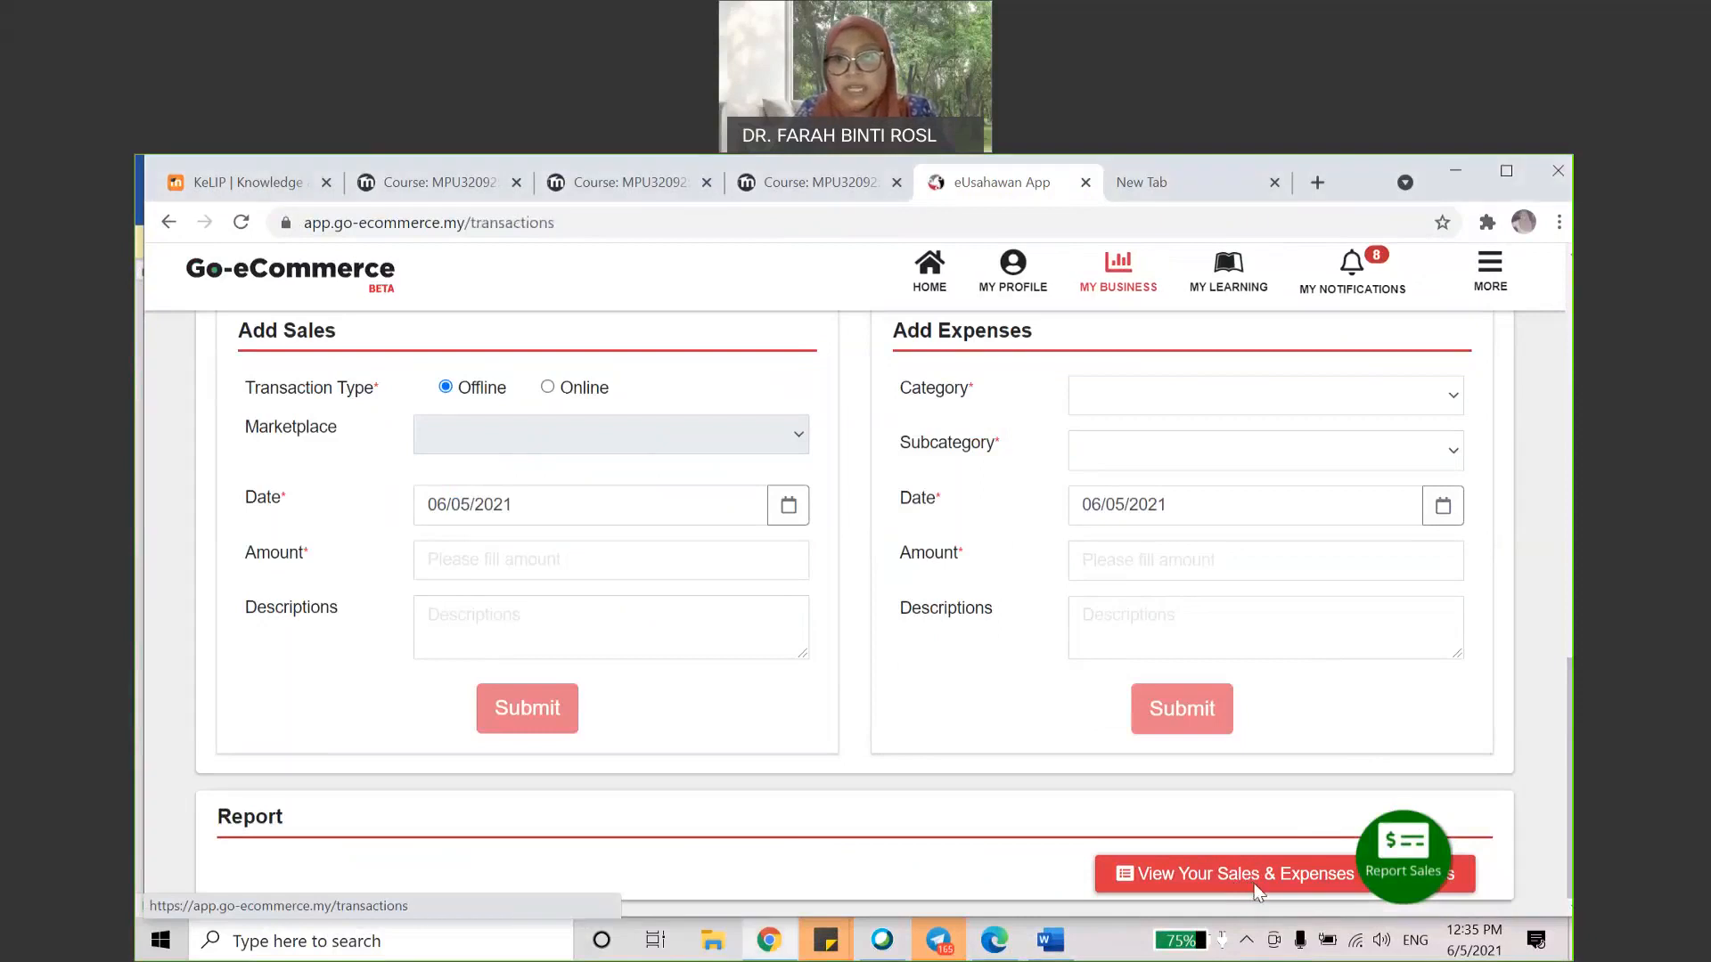
drag(1570, 620, 1570, 524)
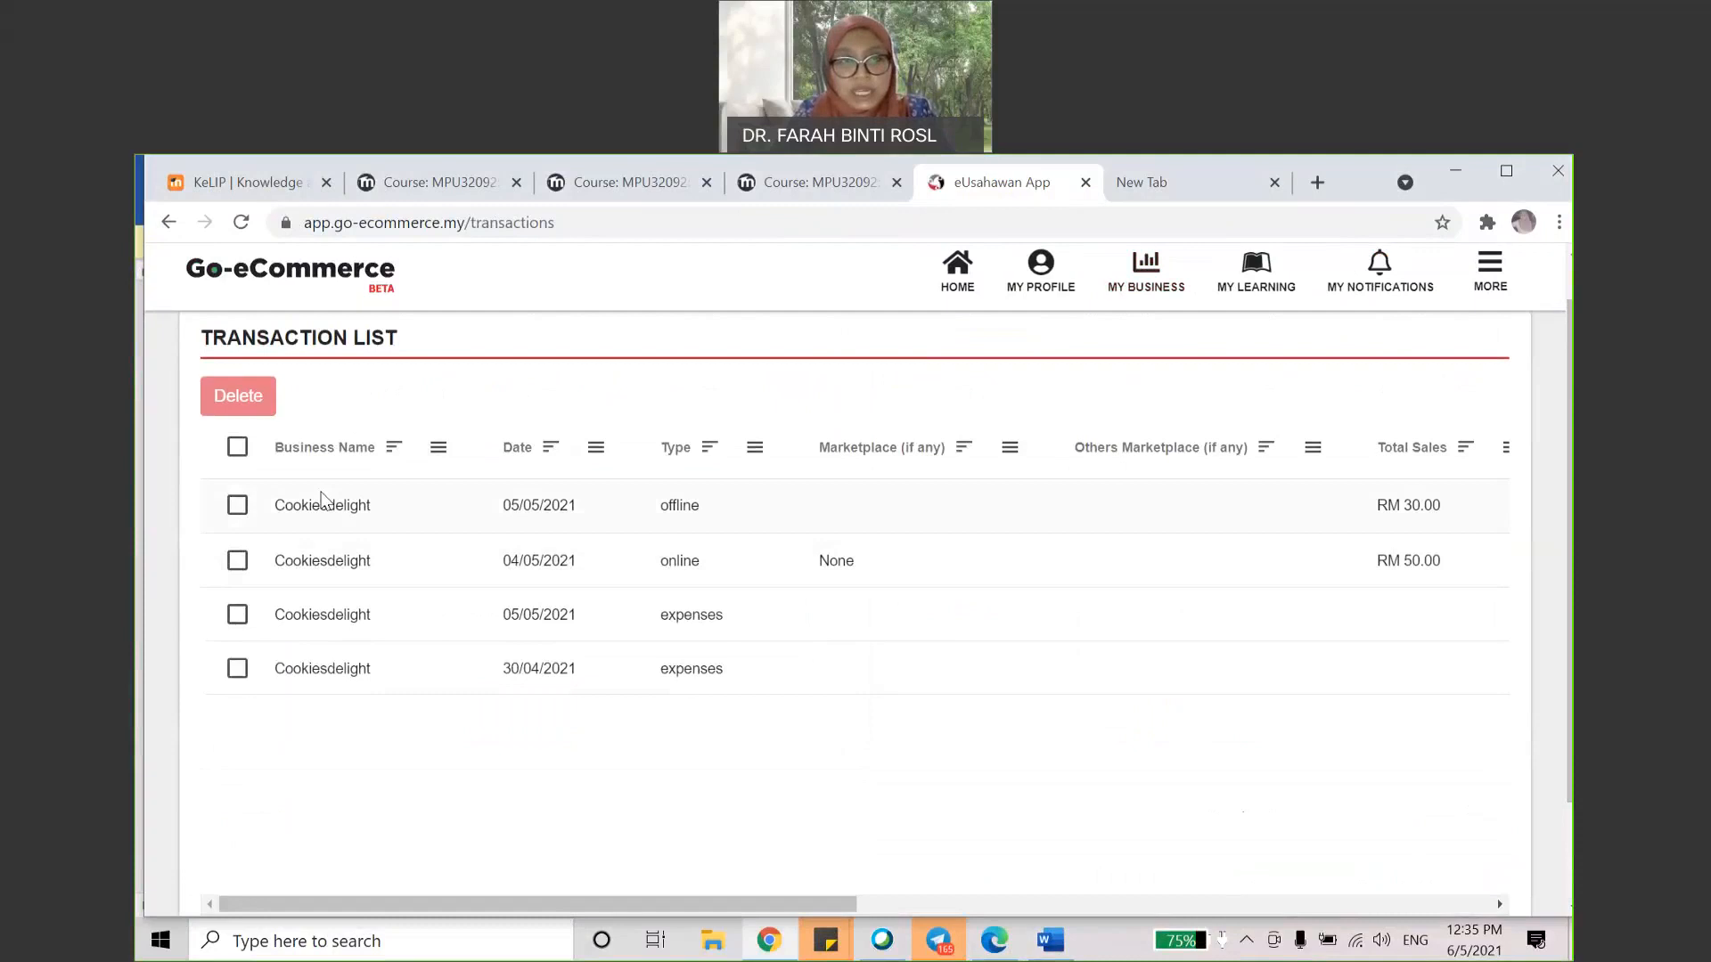
Step: Select every Cookiesdelight sales and expense entry in the transaction list
click(248, 505)
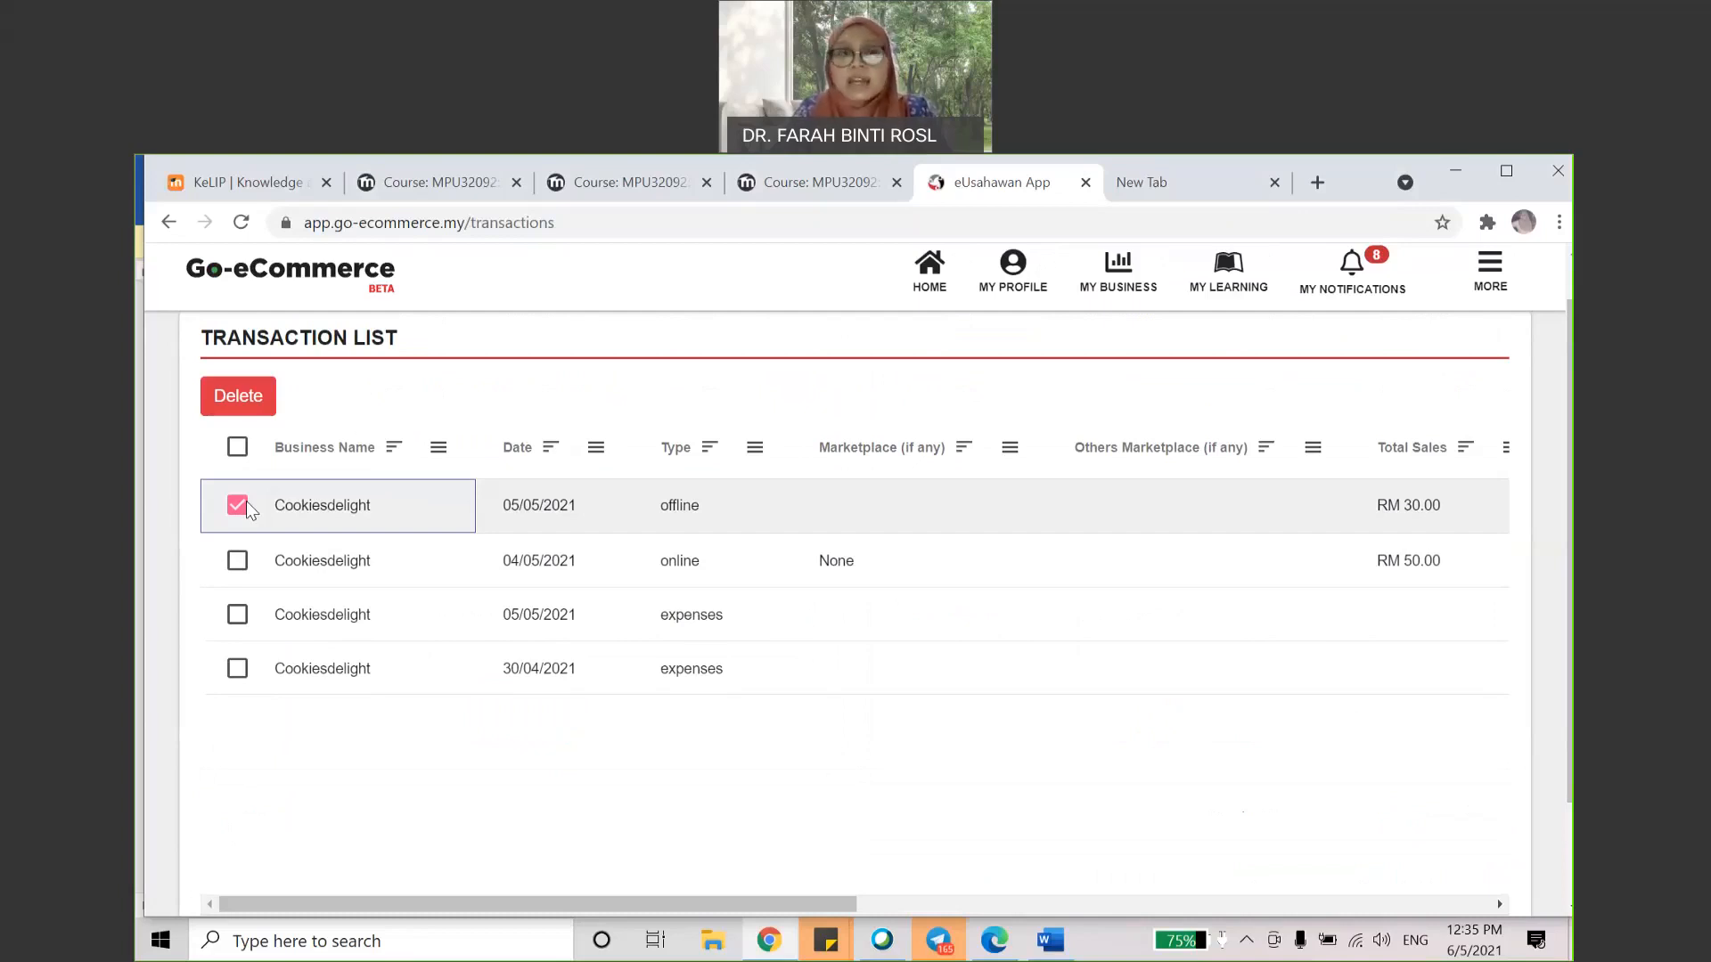
click(243, 575)
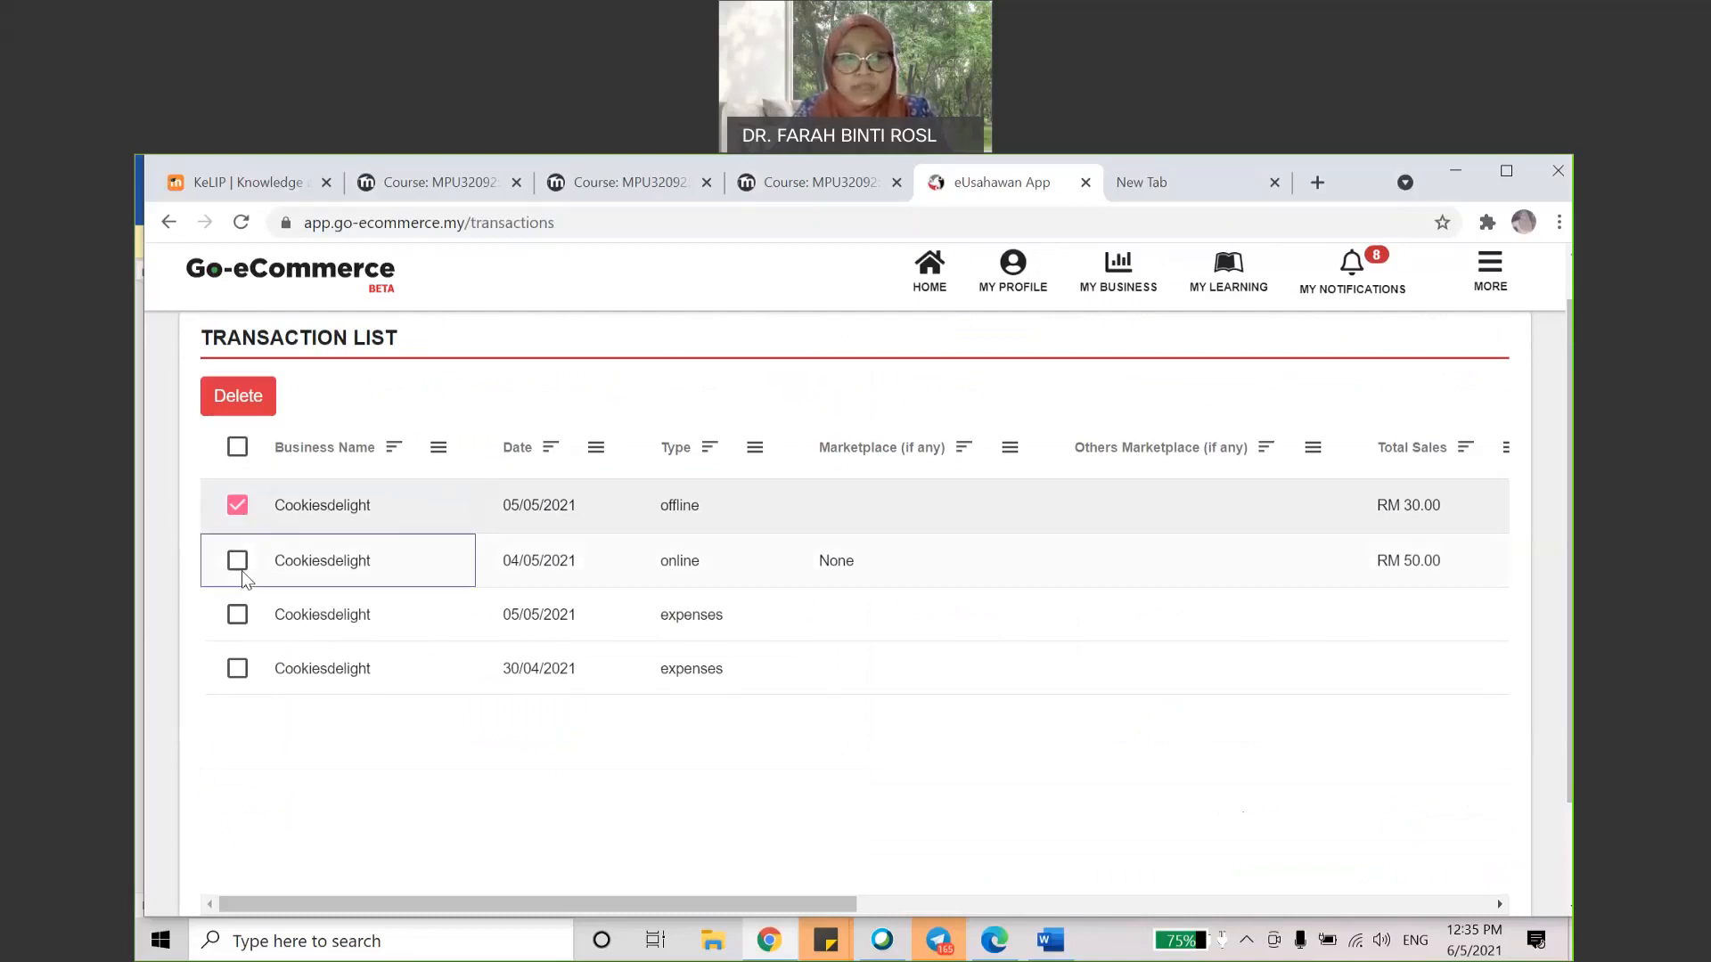
click(238, 565)
click(238, 617)
click(237, 676)
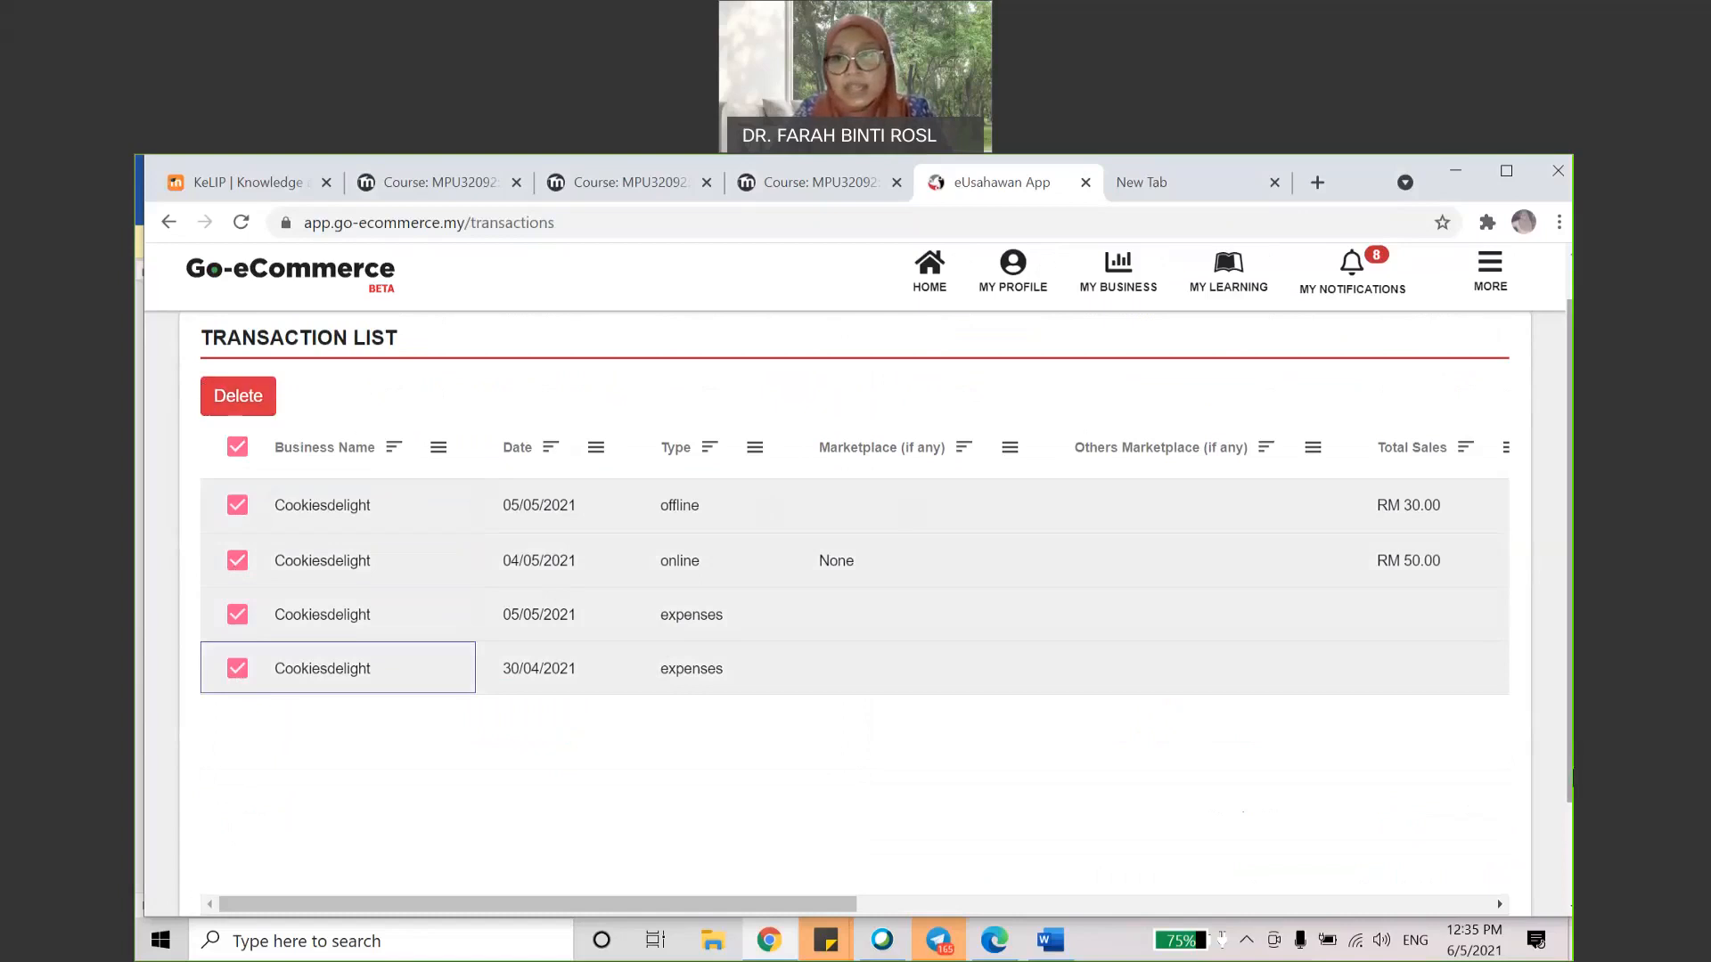
scroll(458, 725, down, 1)
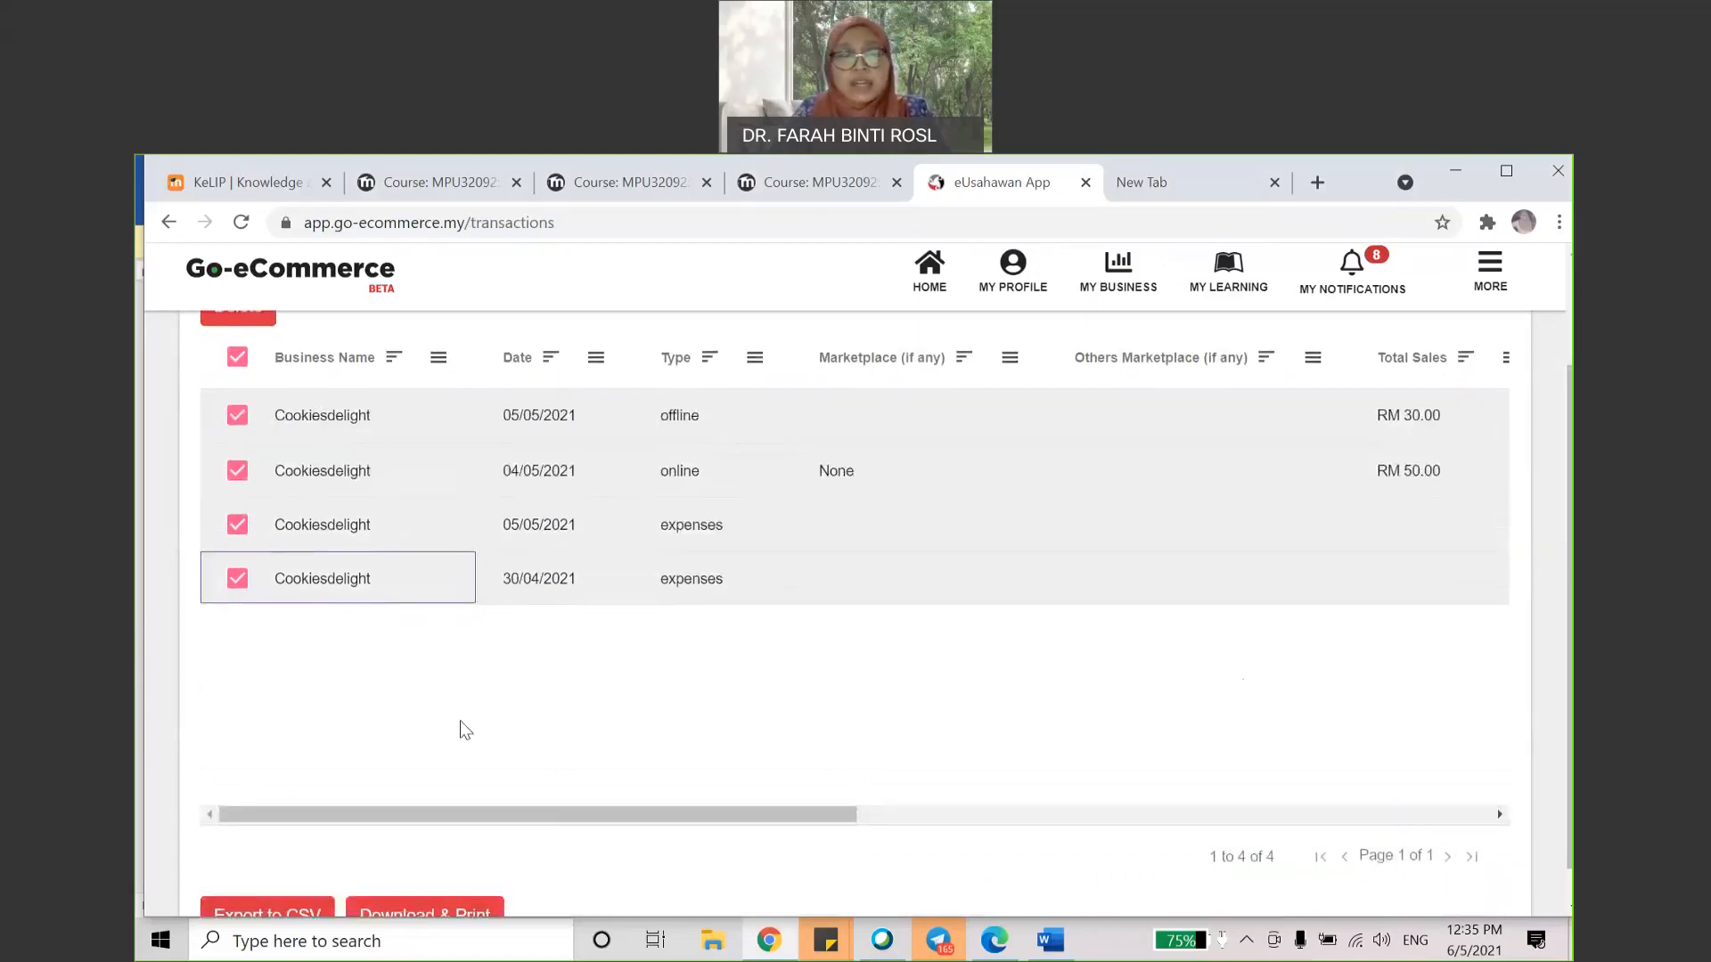
scroll(875, 615, down, 1)
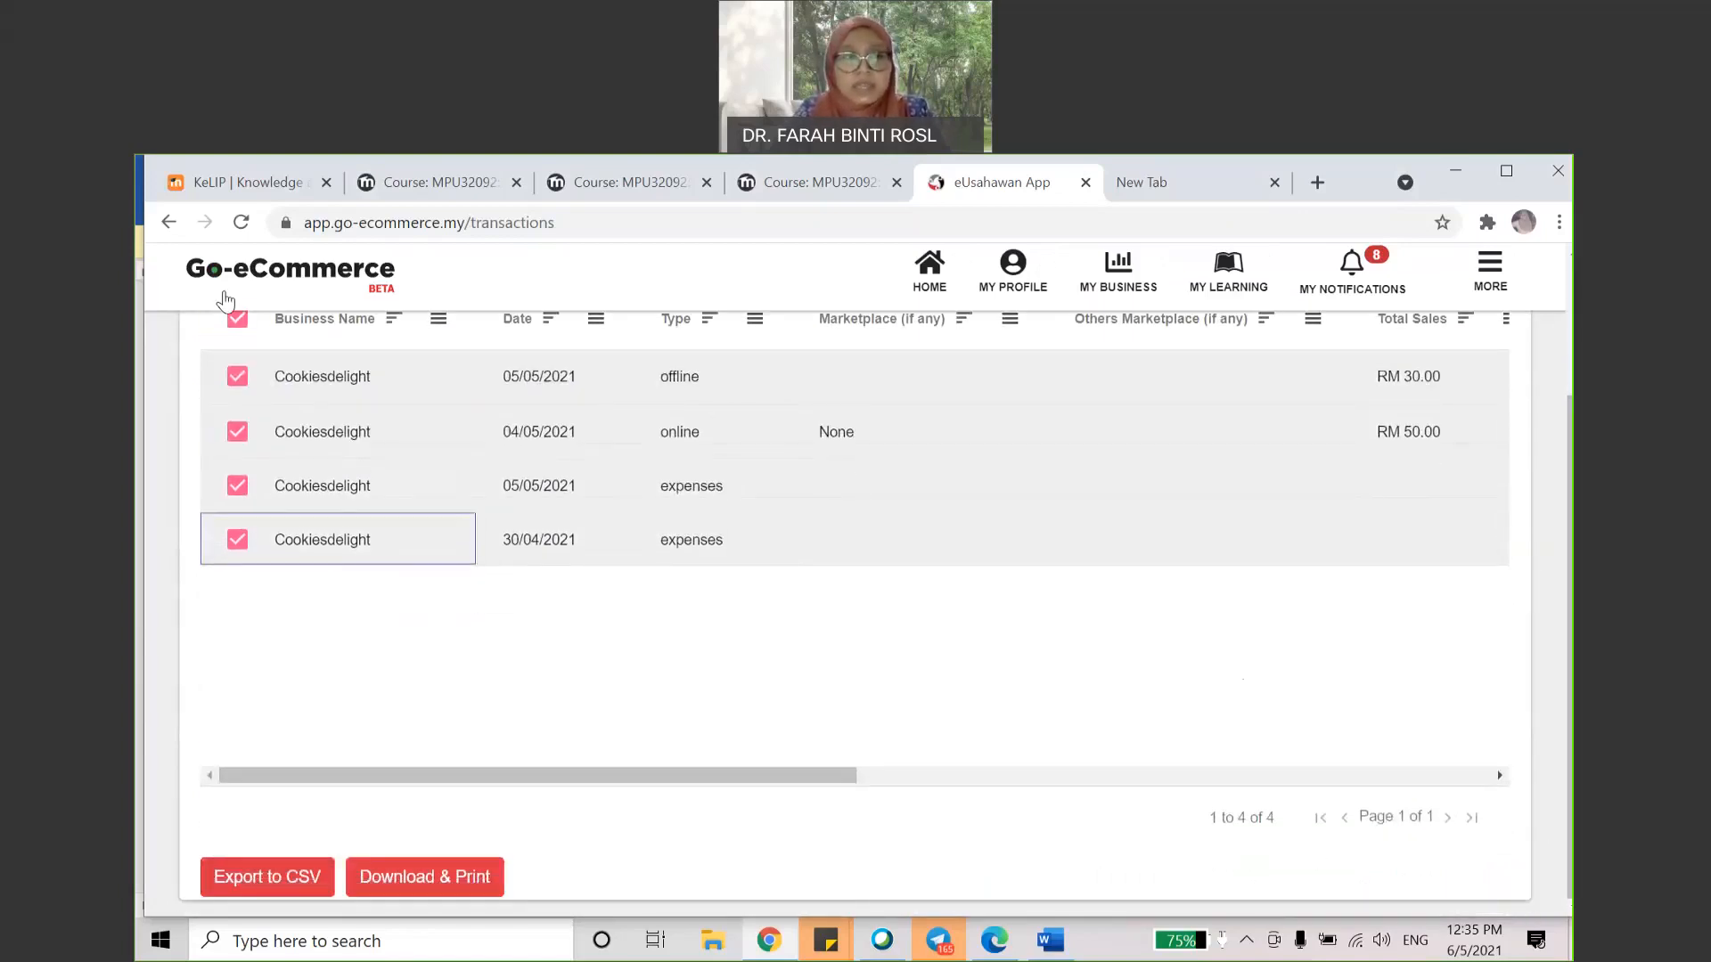
Step: Leave the transaction list for the business overview, then review the personal and institution information in the profile
click(169, 224)
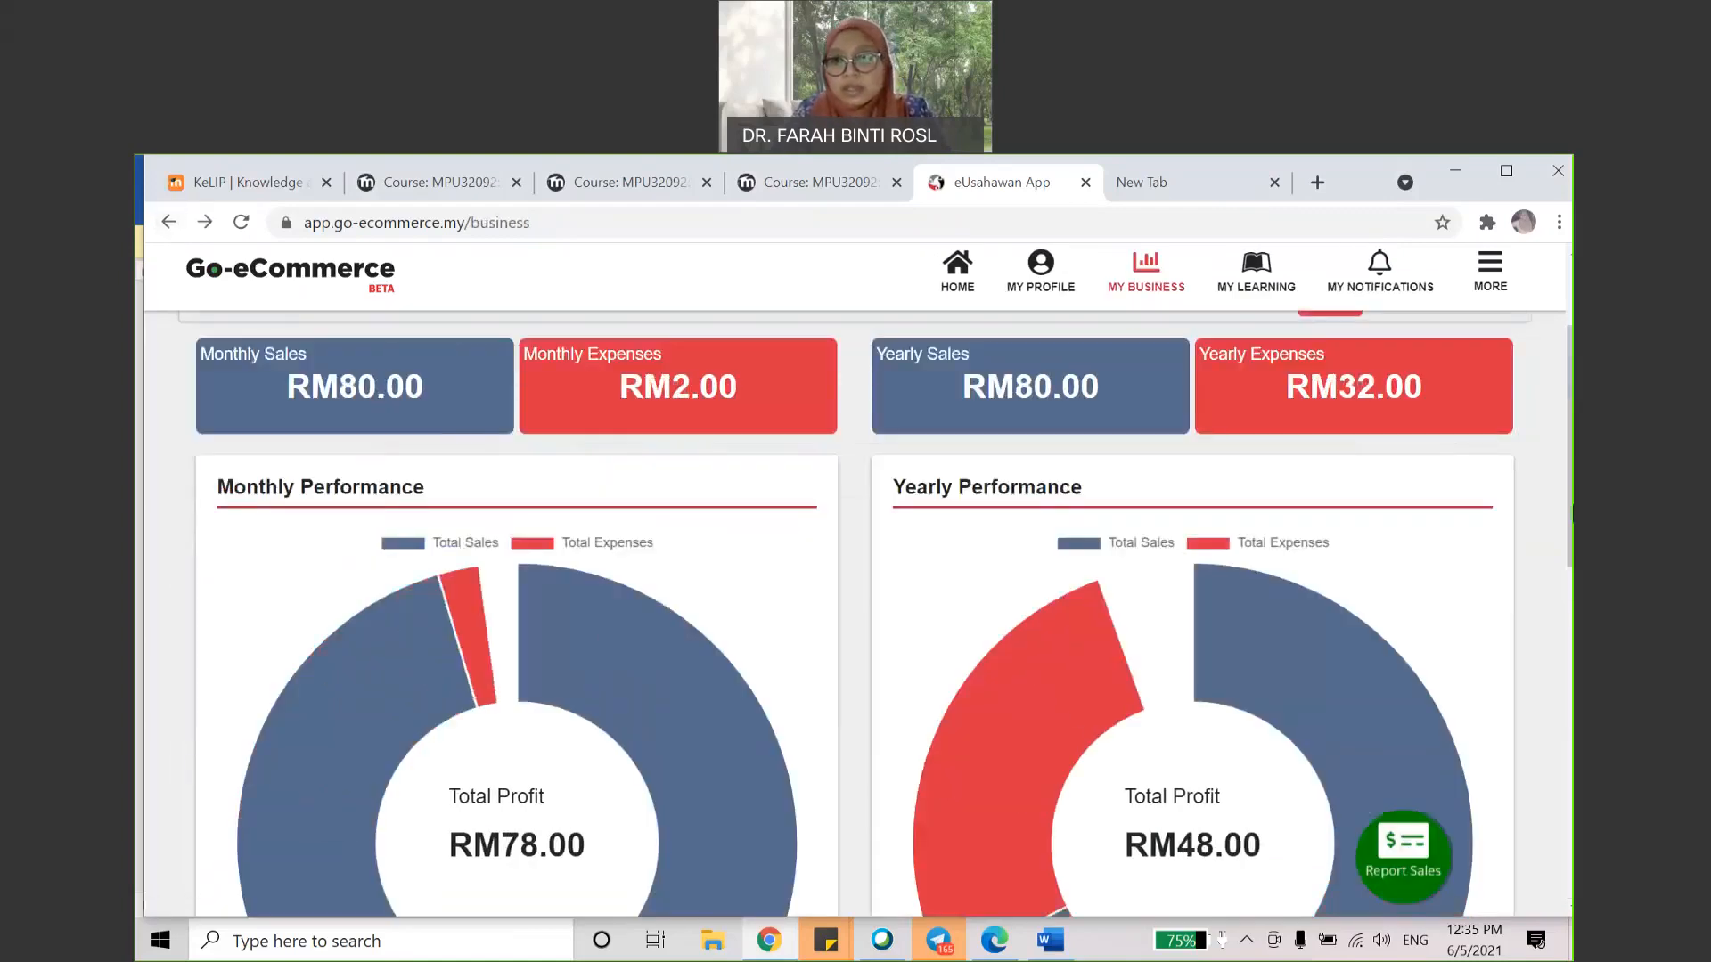
scroll(873, 605, up, 1)
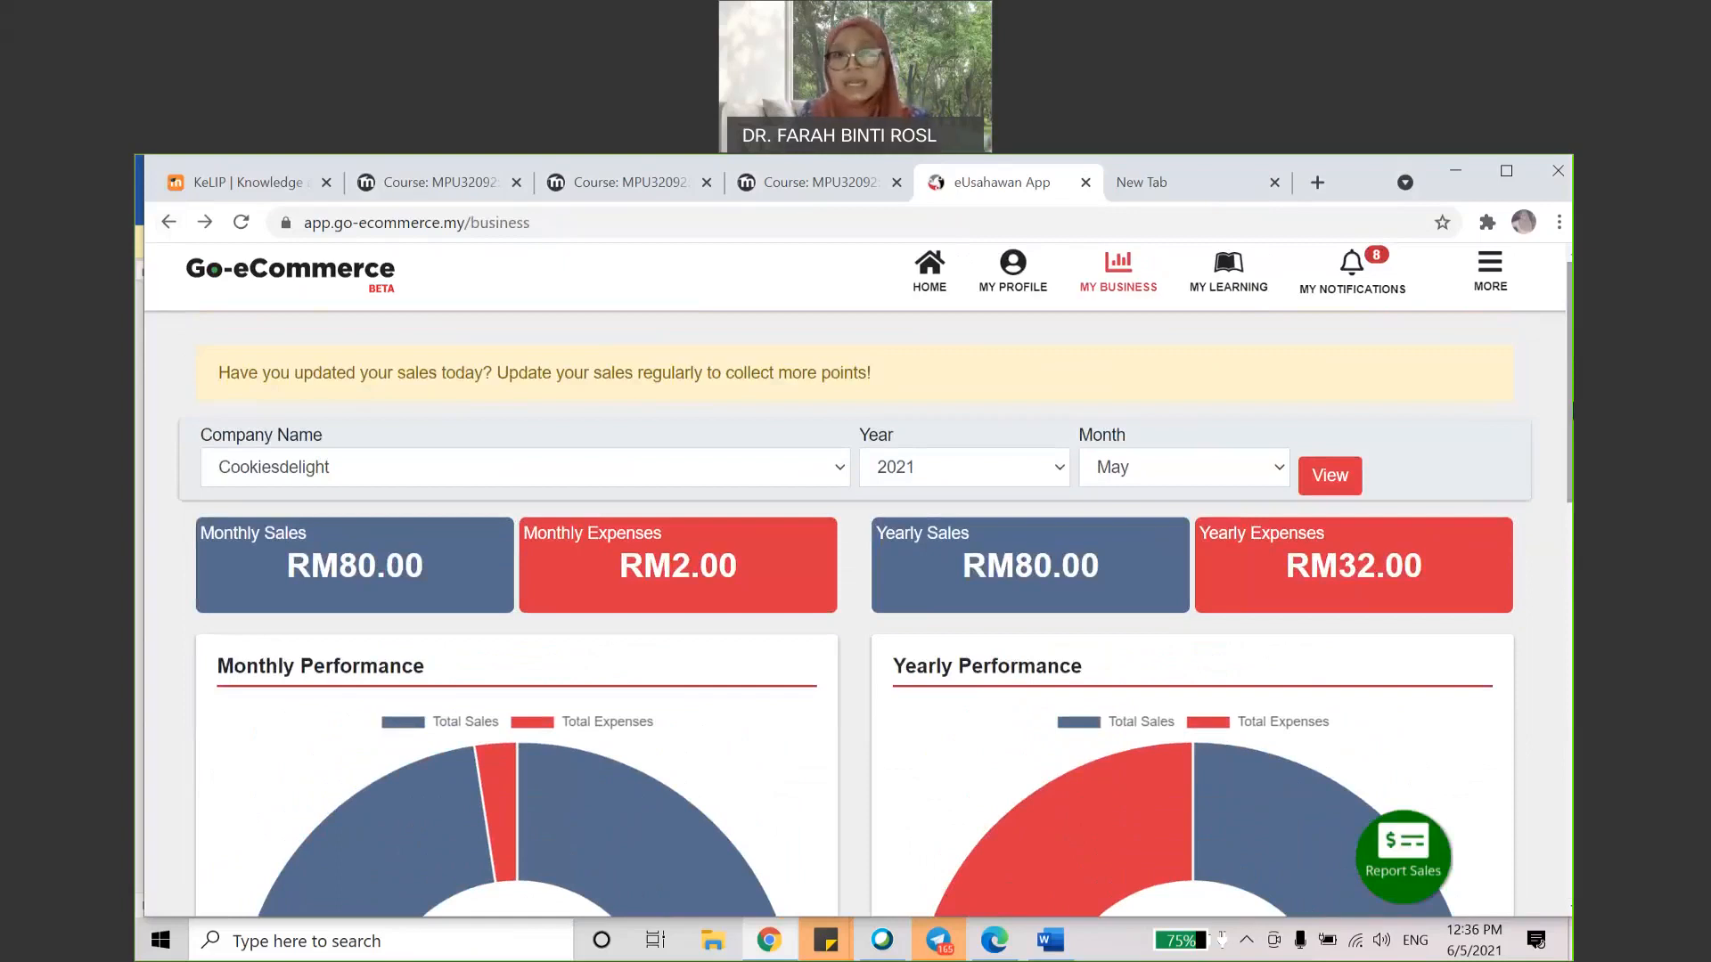
click(1043, 283)
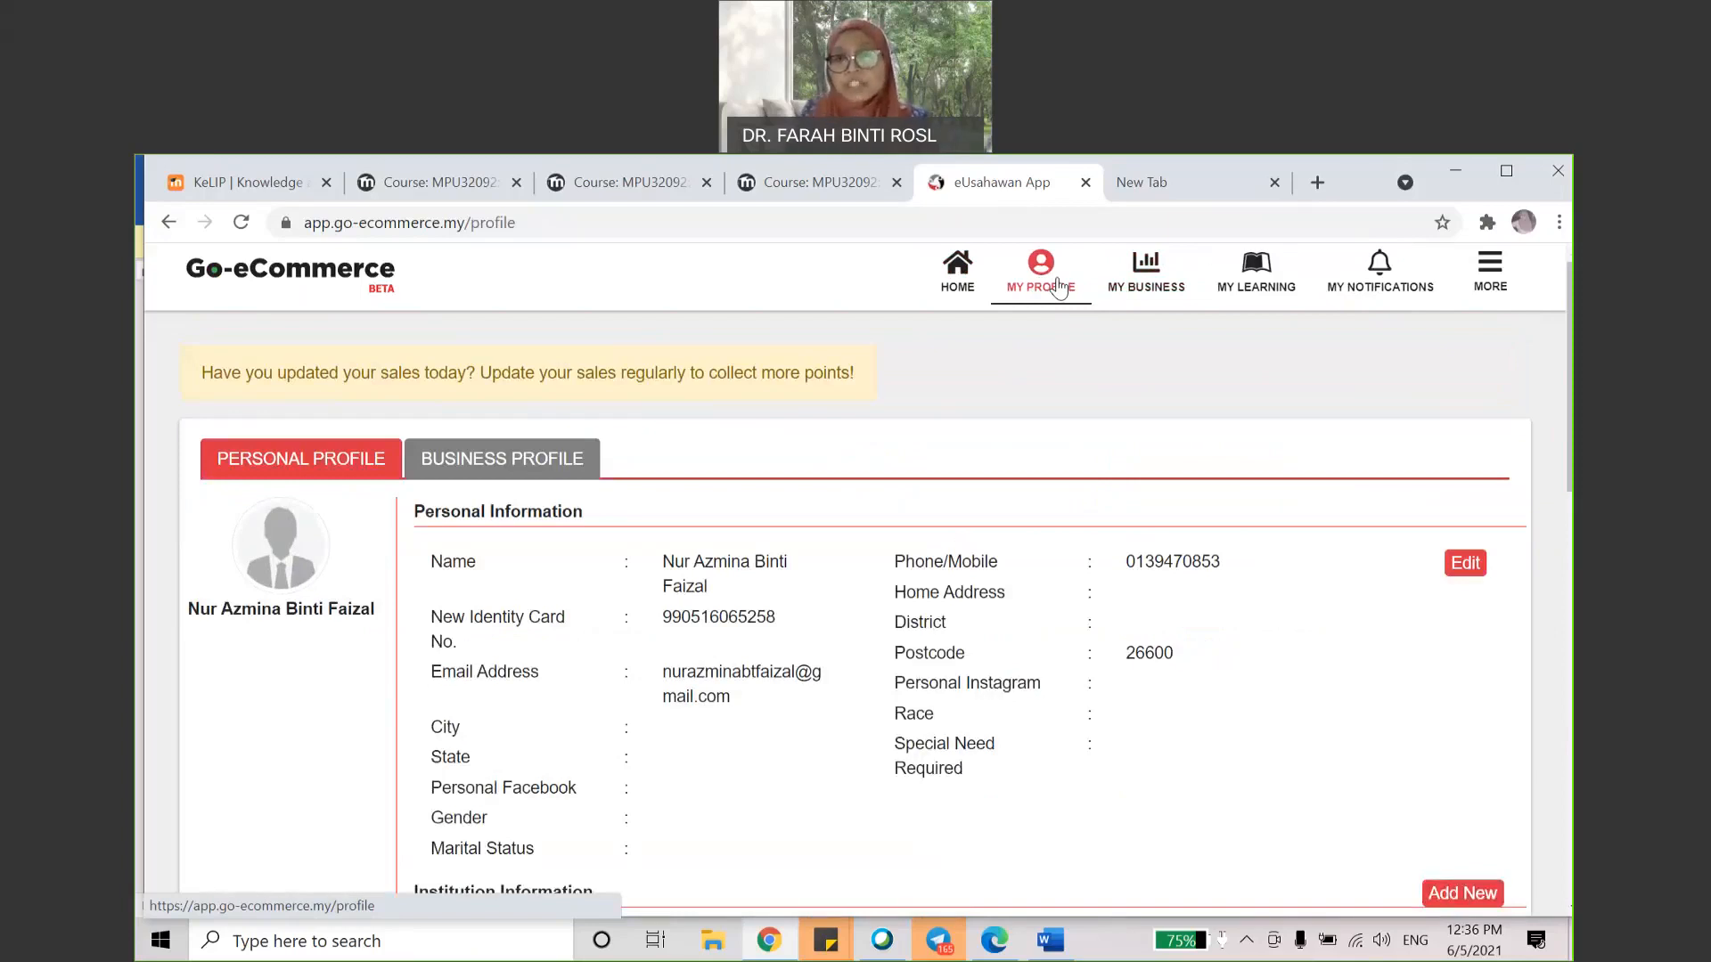
scroll(539, 891, down, 1)
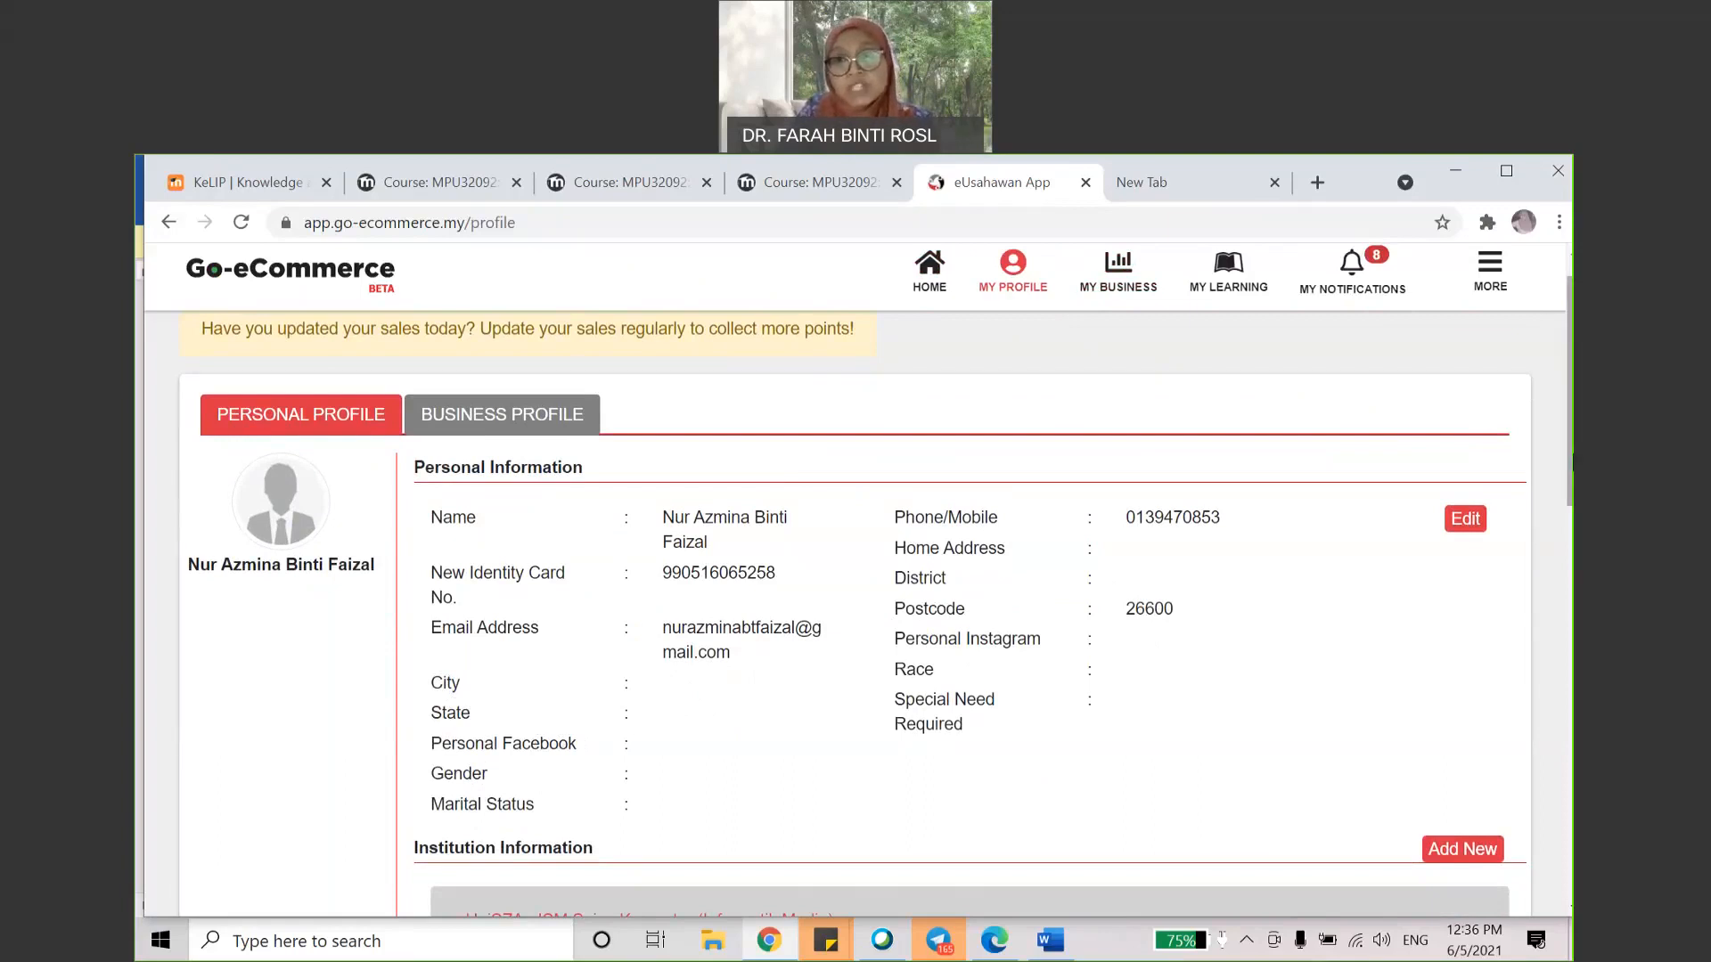
drag(1572, 462, 1572, 646)
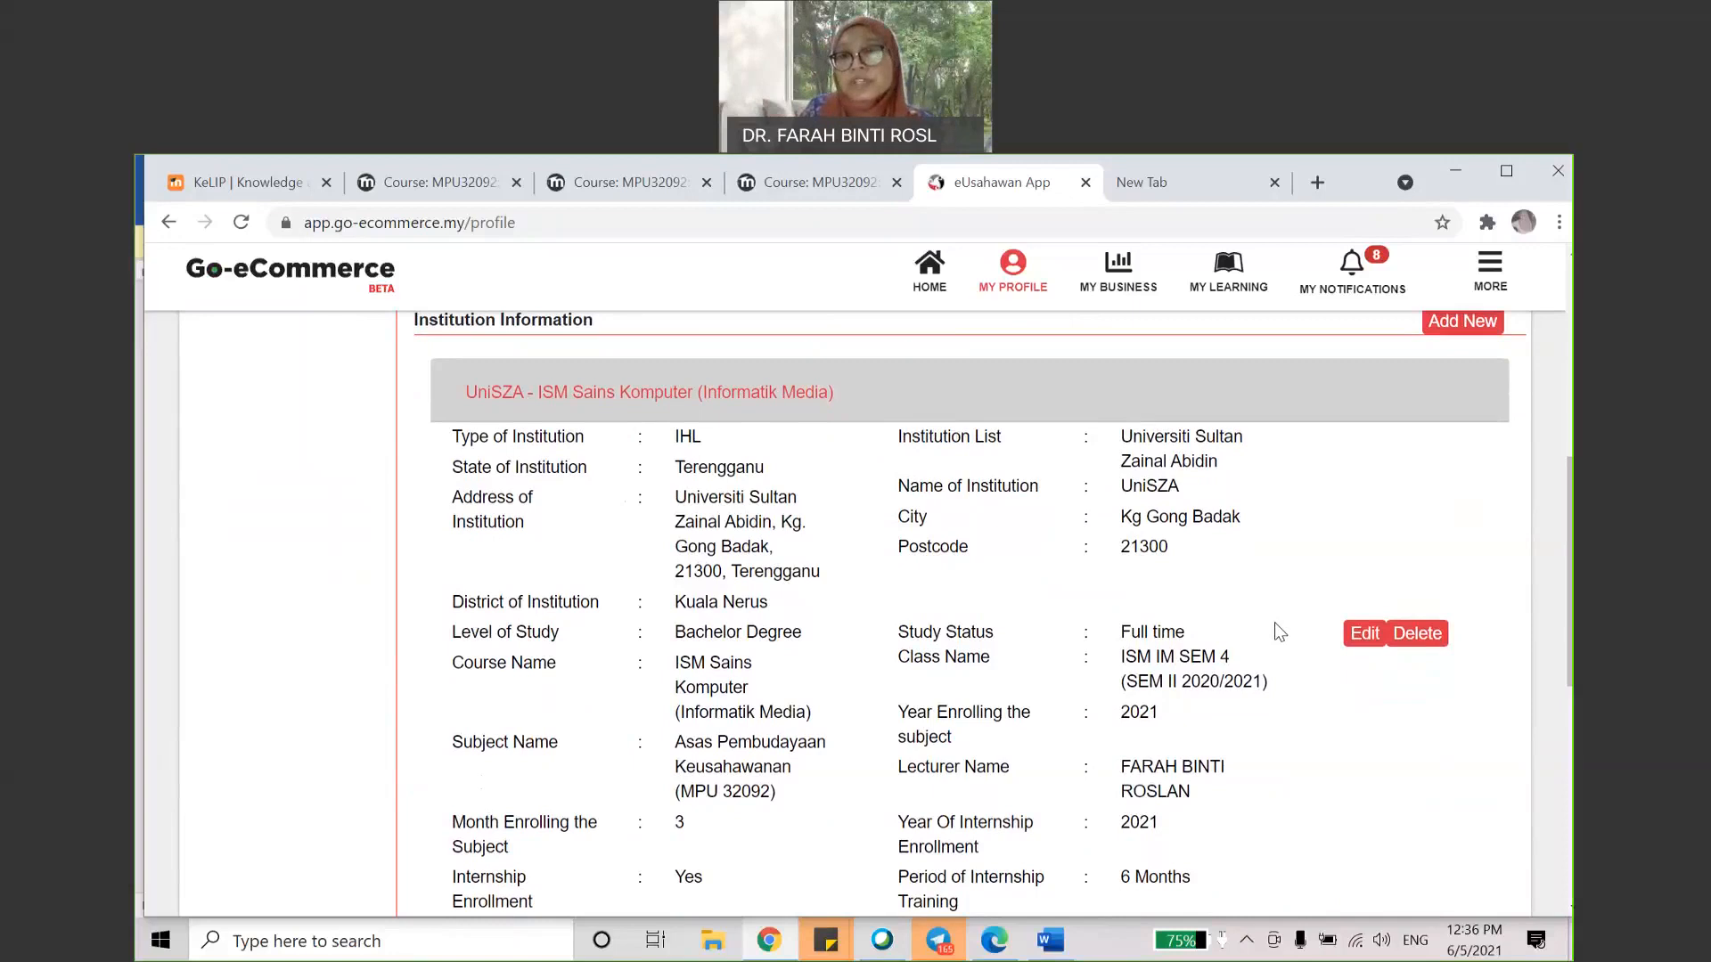
scroll(1136, 309, up, 5)
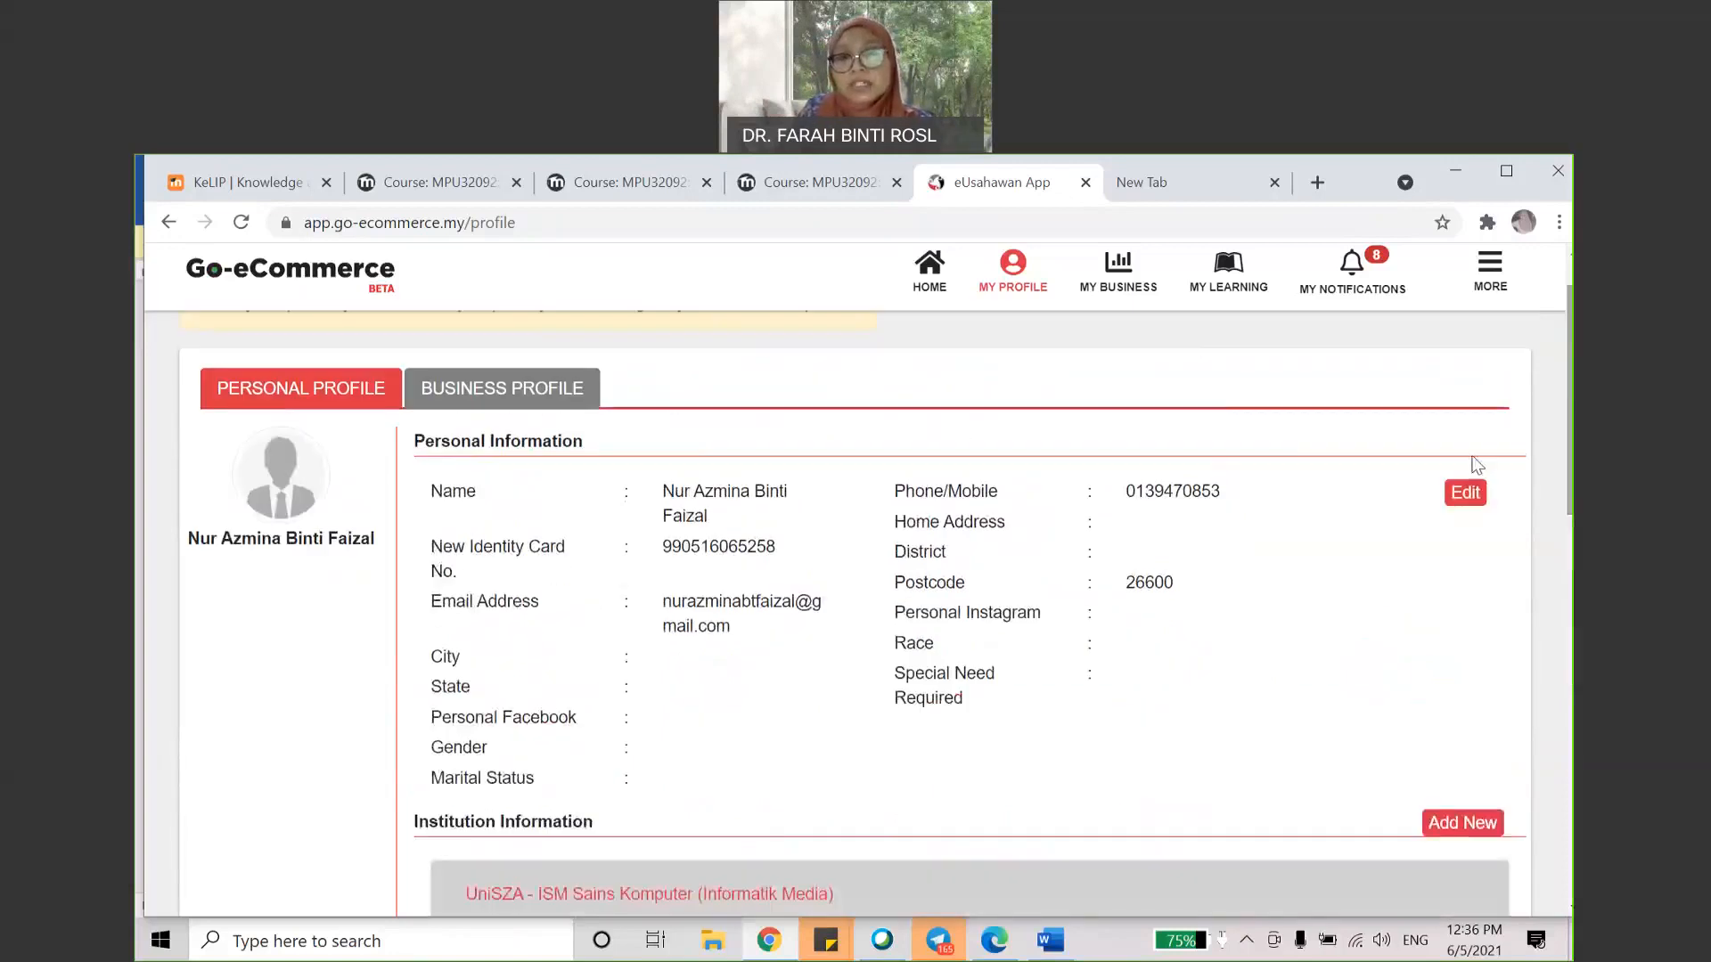
Step: Review the Cookiesdelight performance charts and the transaction list, then return to the business overview
click(1127, 284)
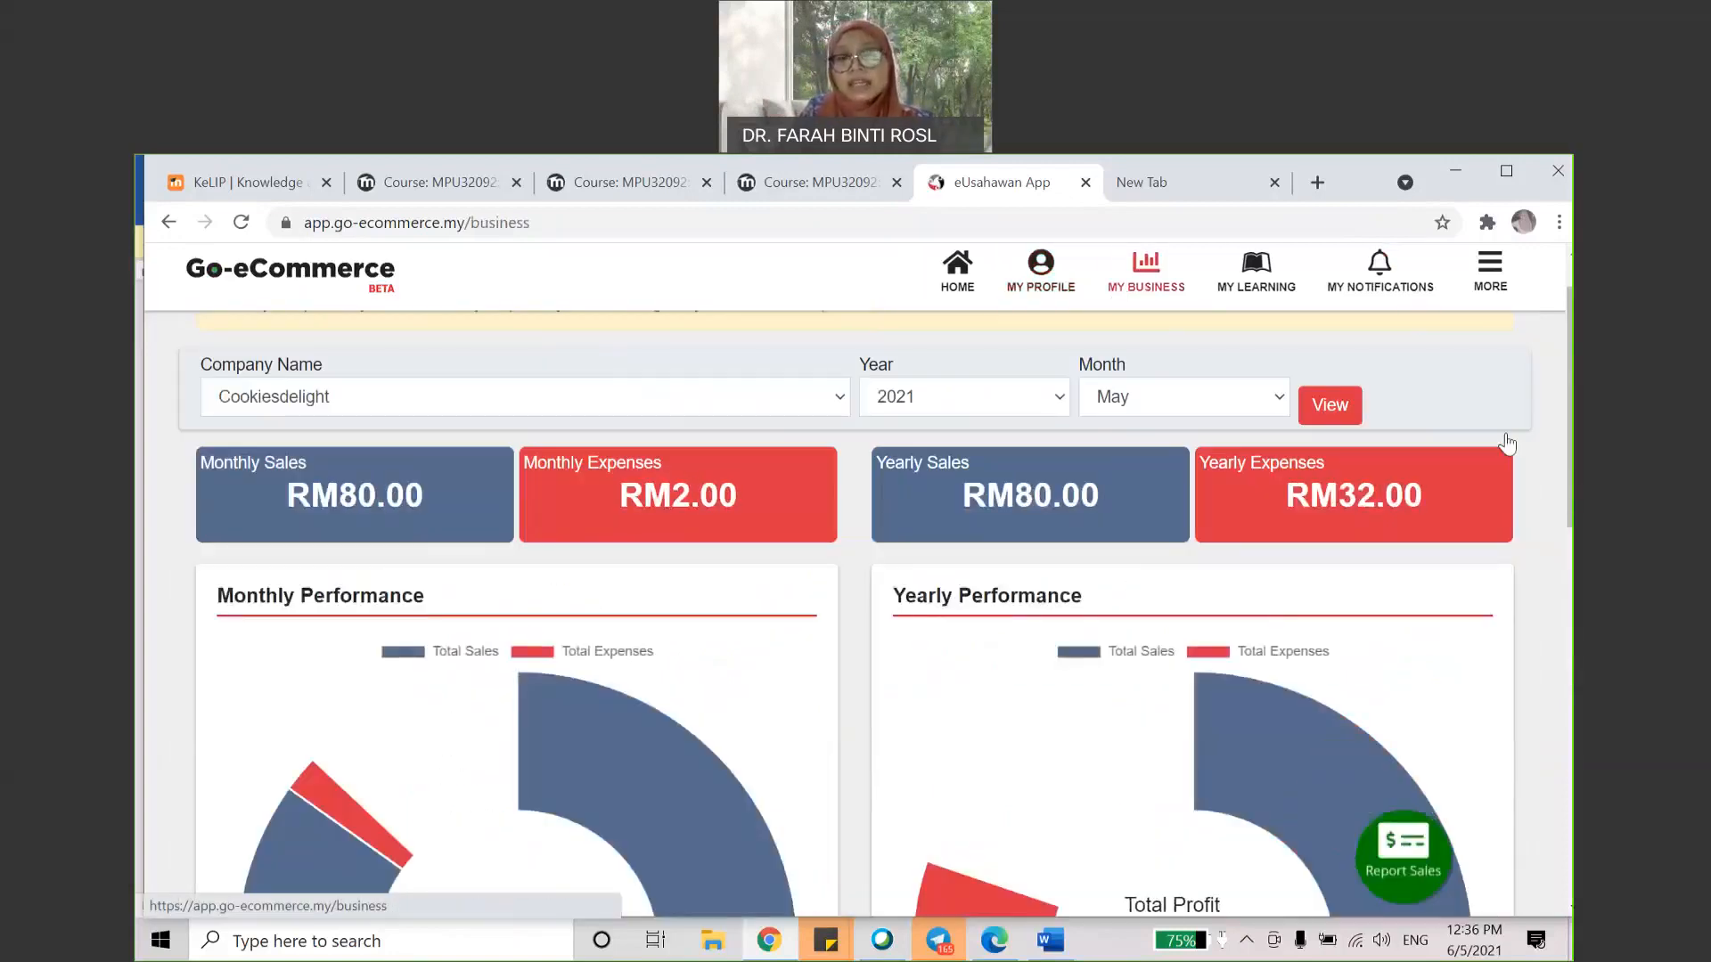
scroll(875, 604, down, 1)
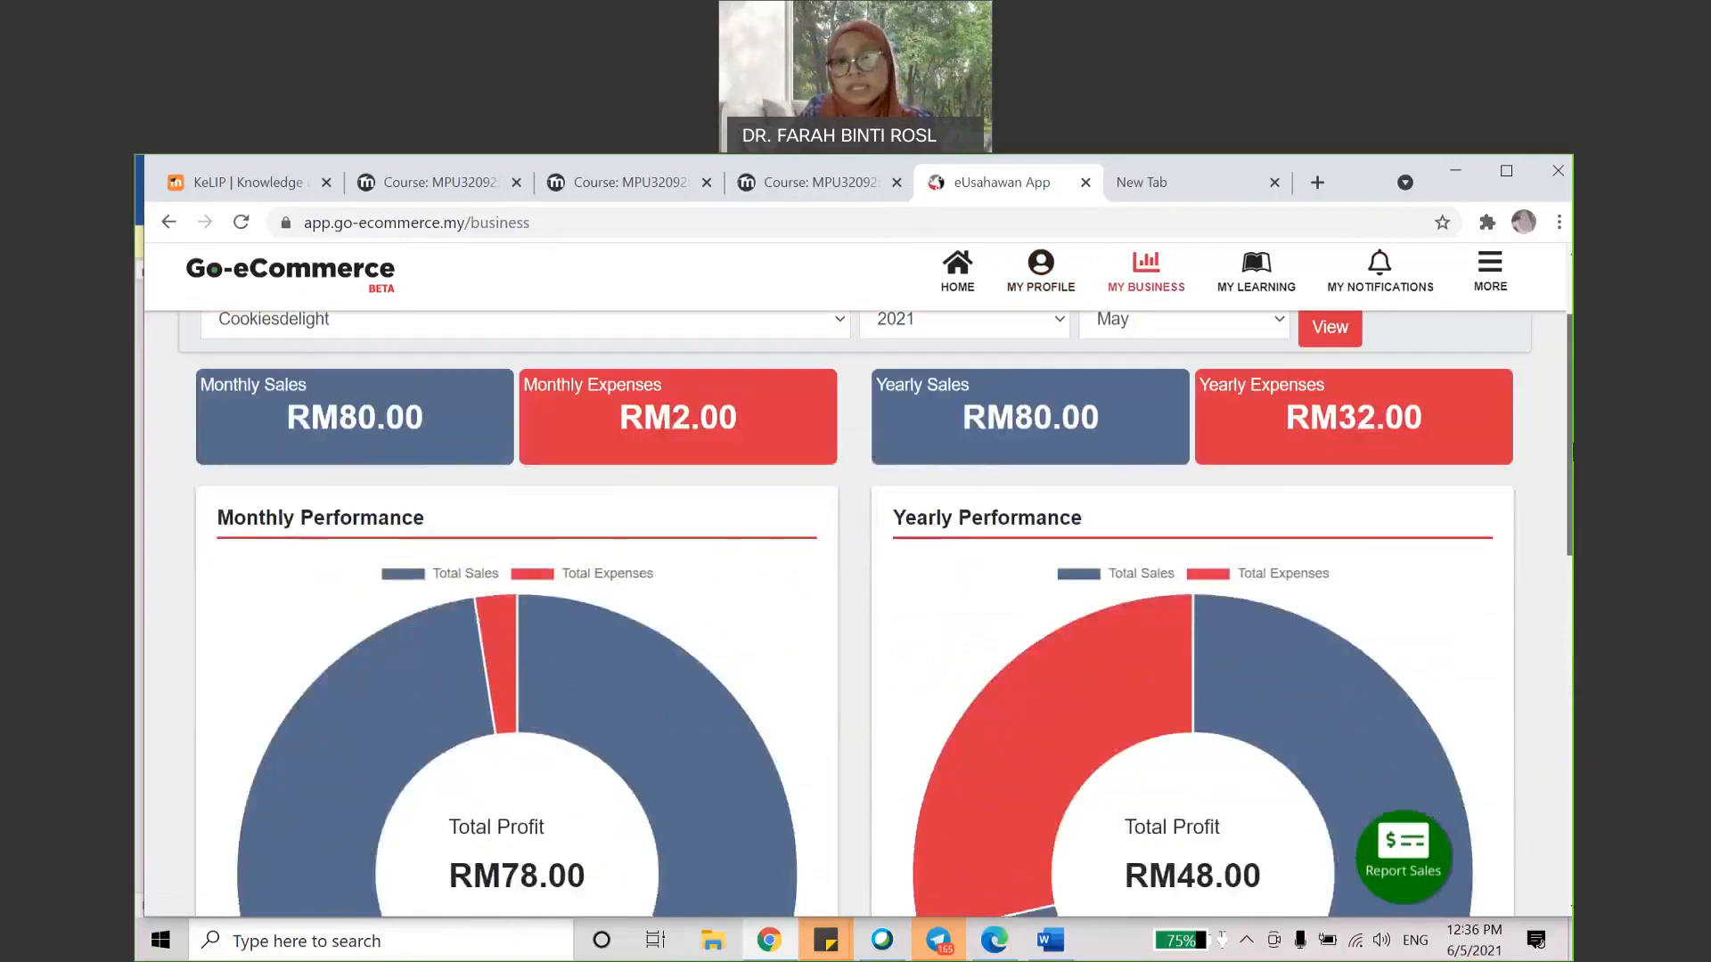
scroll(856, 615, down, 10)
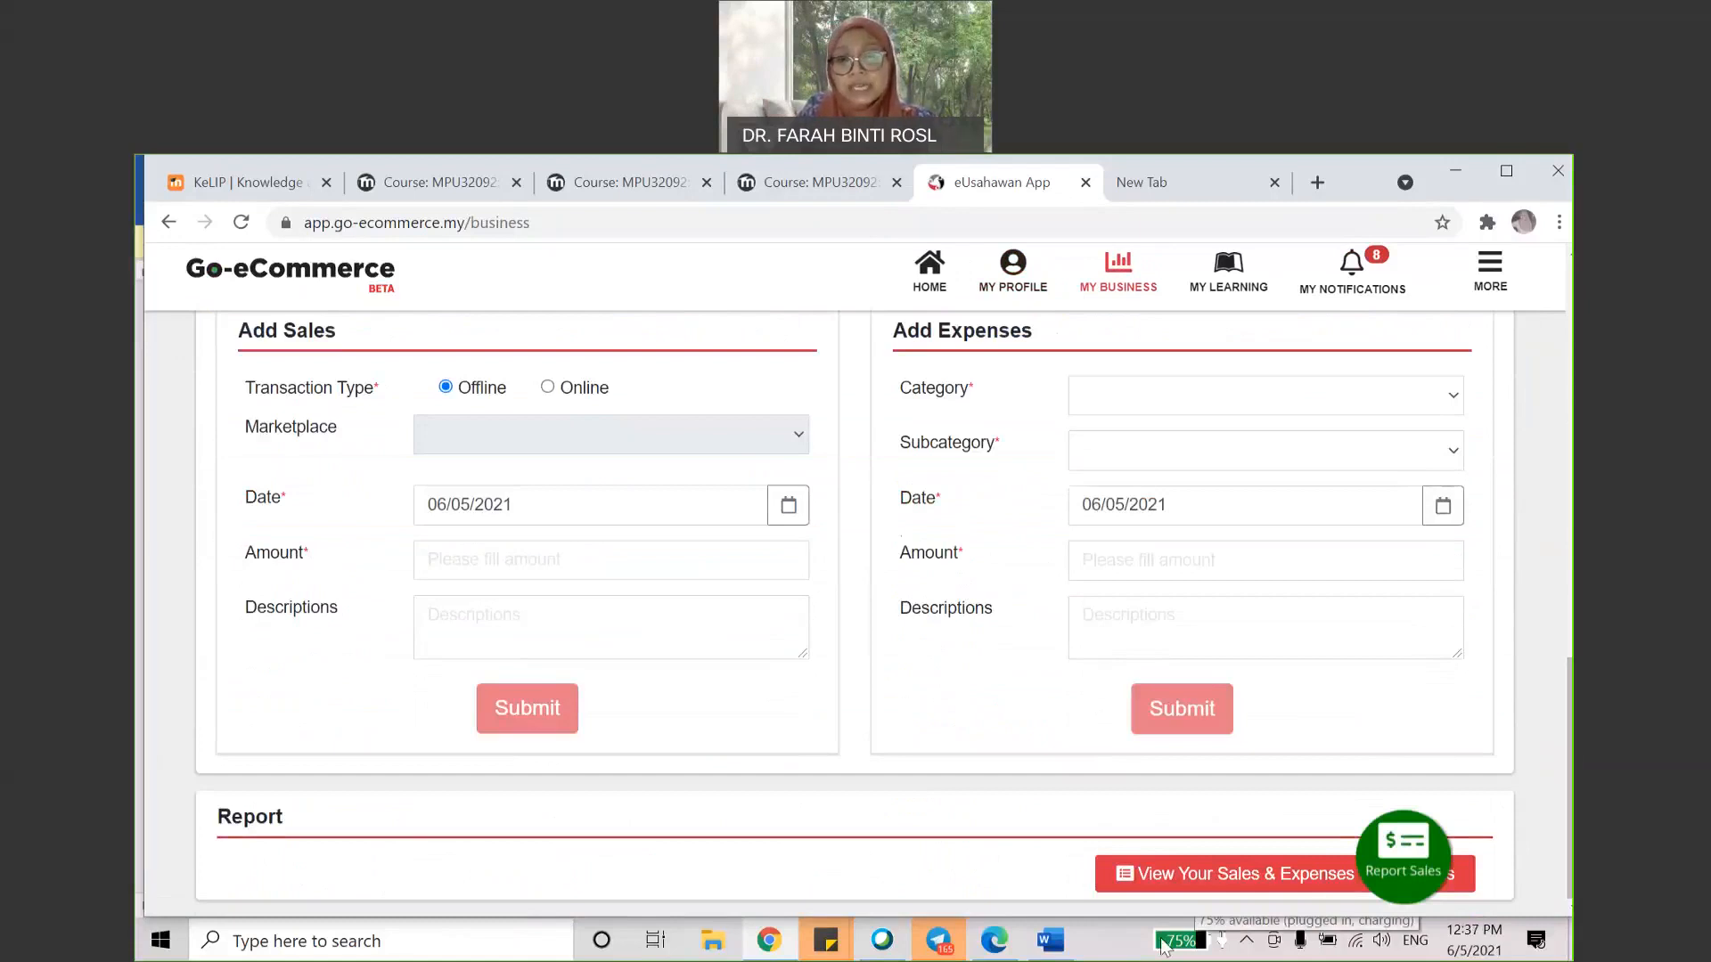
click(1179, 868)
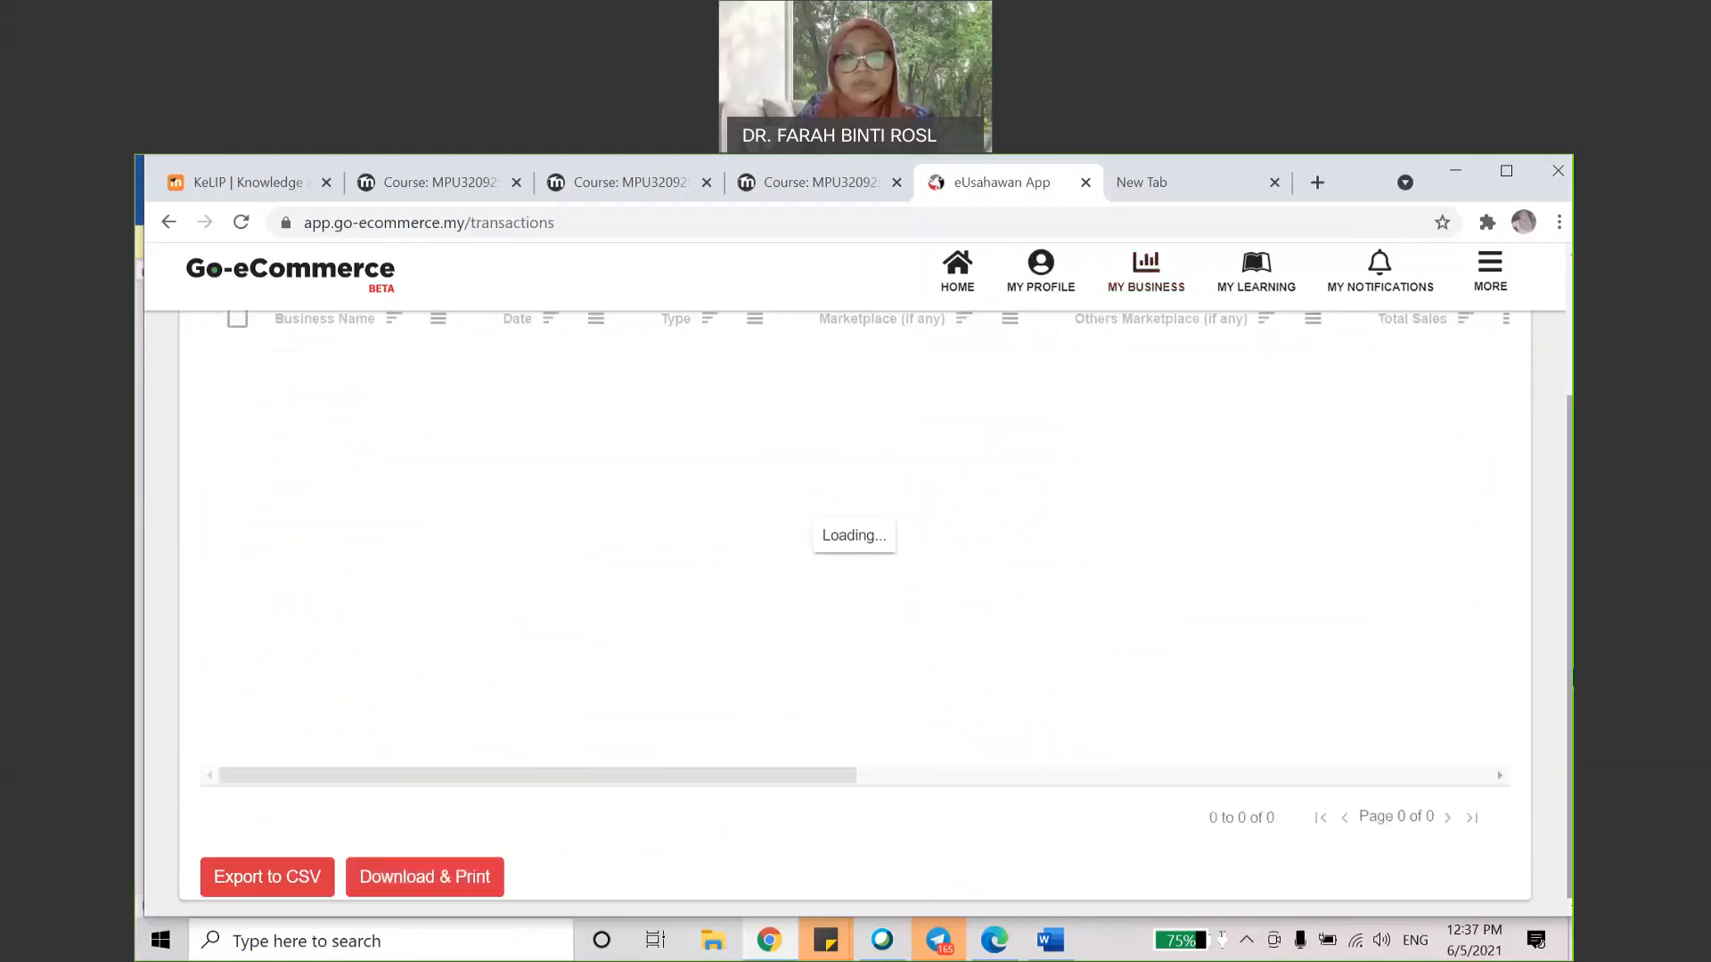
drag(1569, 677, 1570, 584)
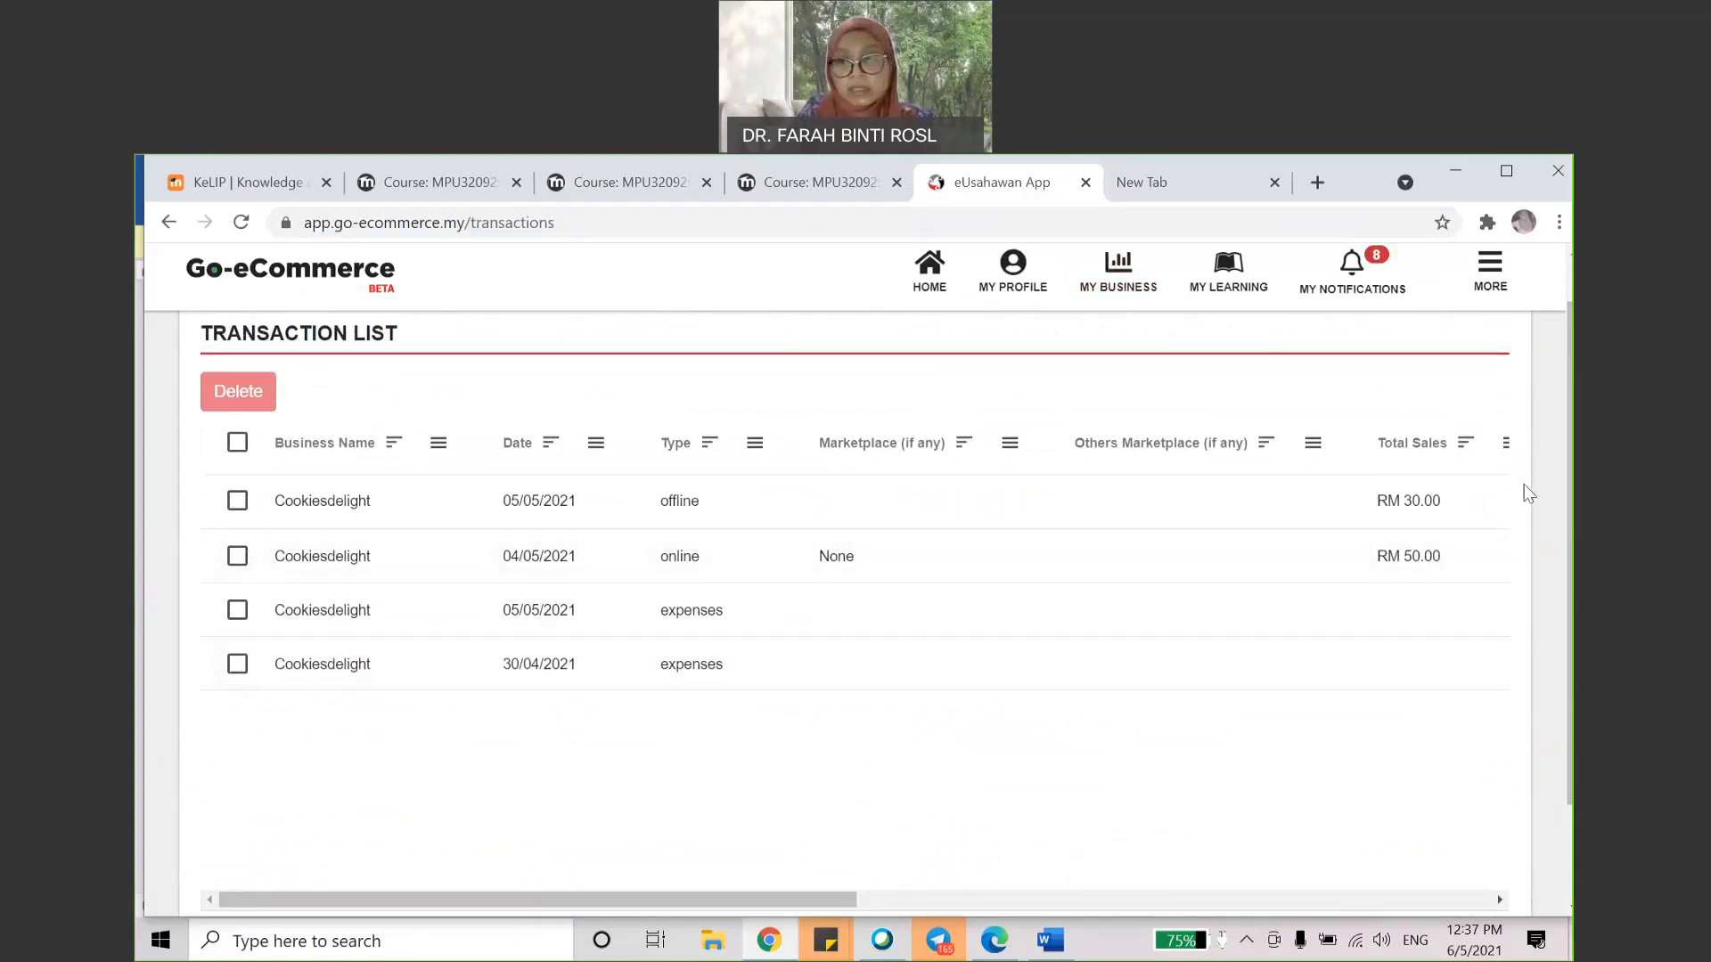
drag(1570, 513, 1570, 608)
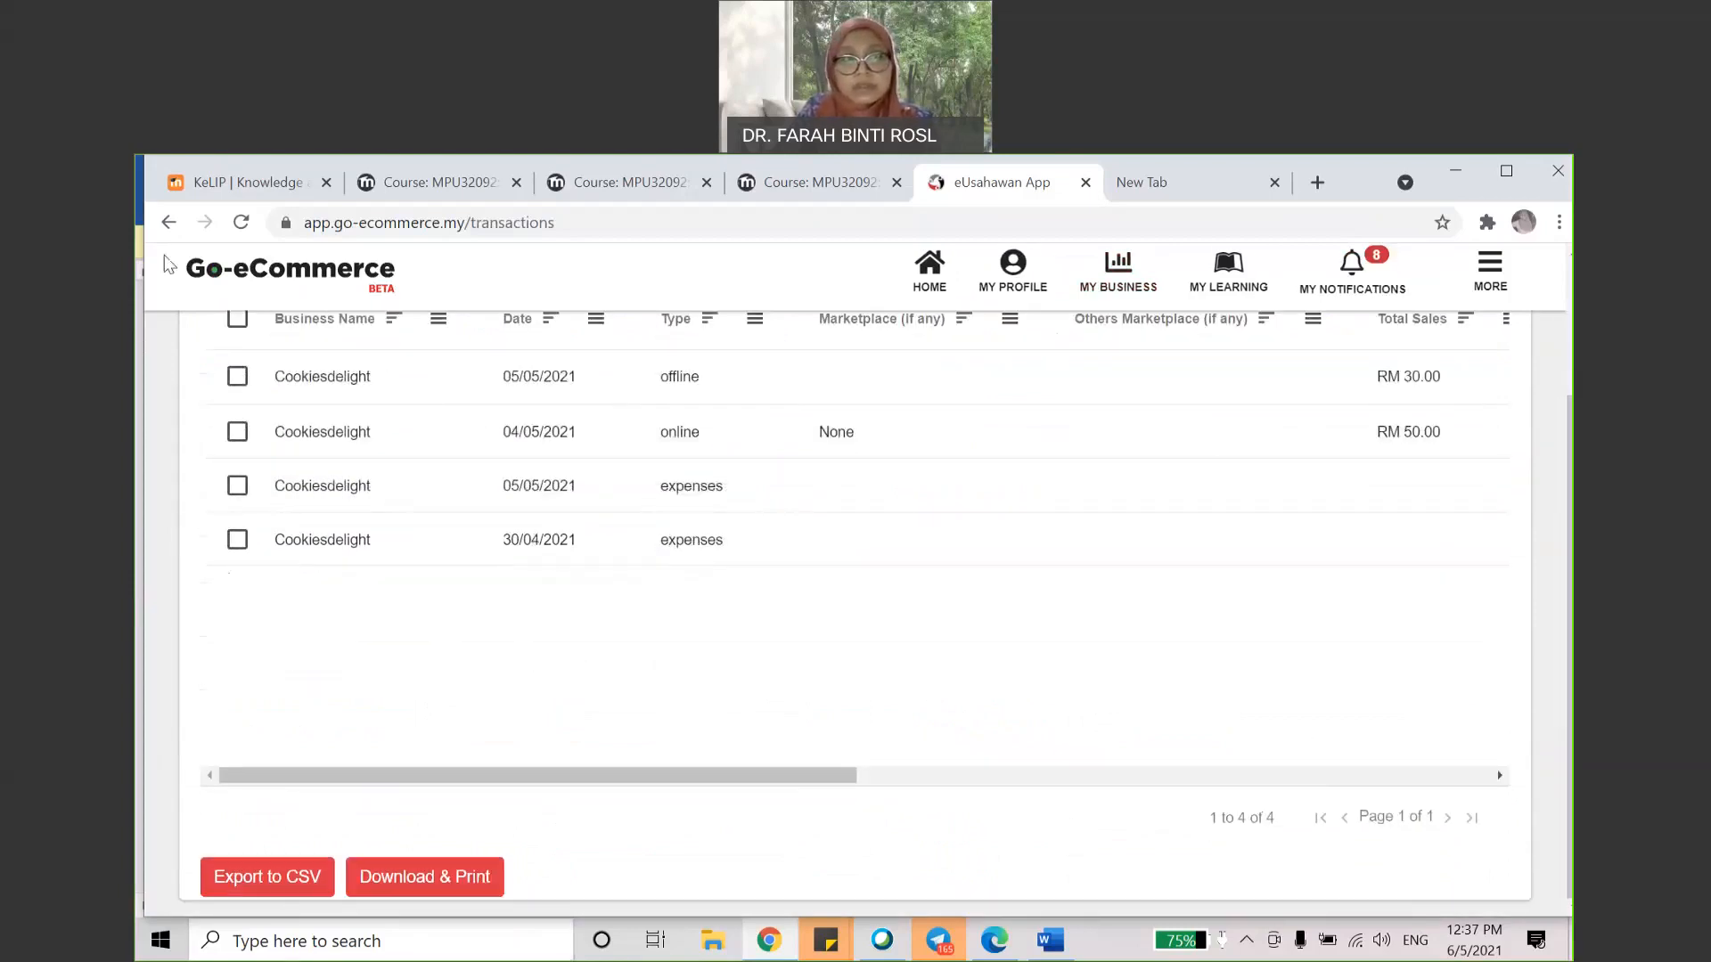
click(169, 221)
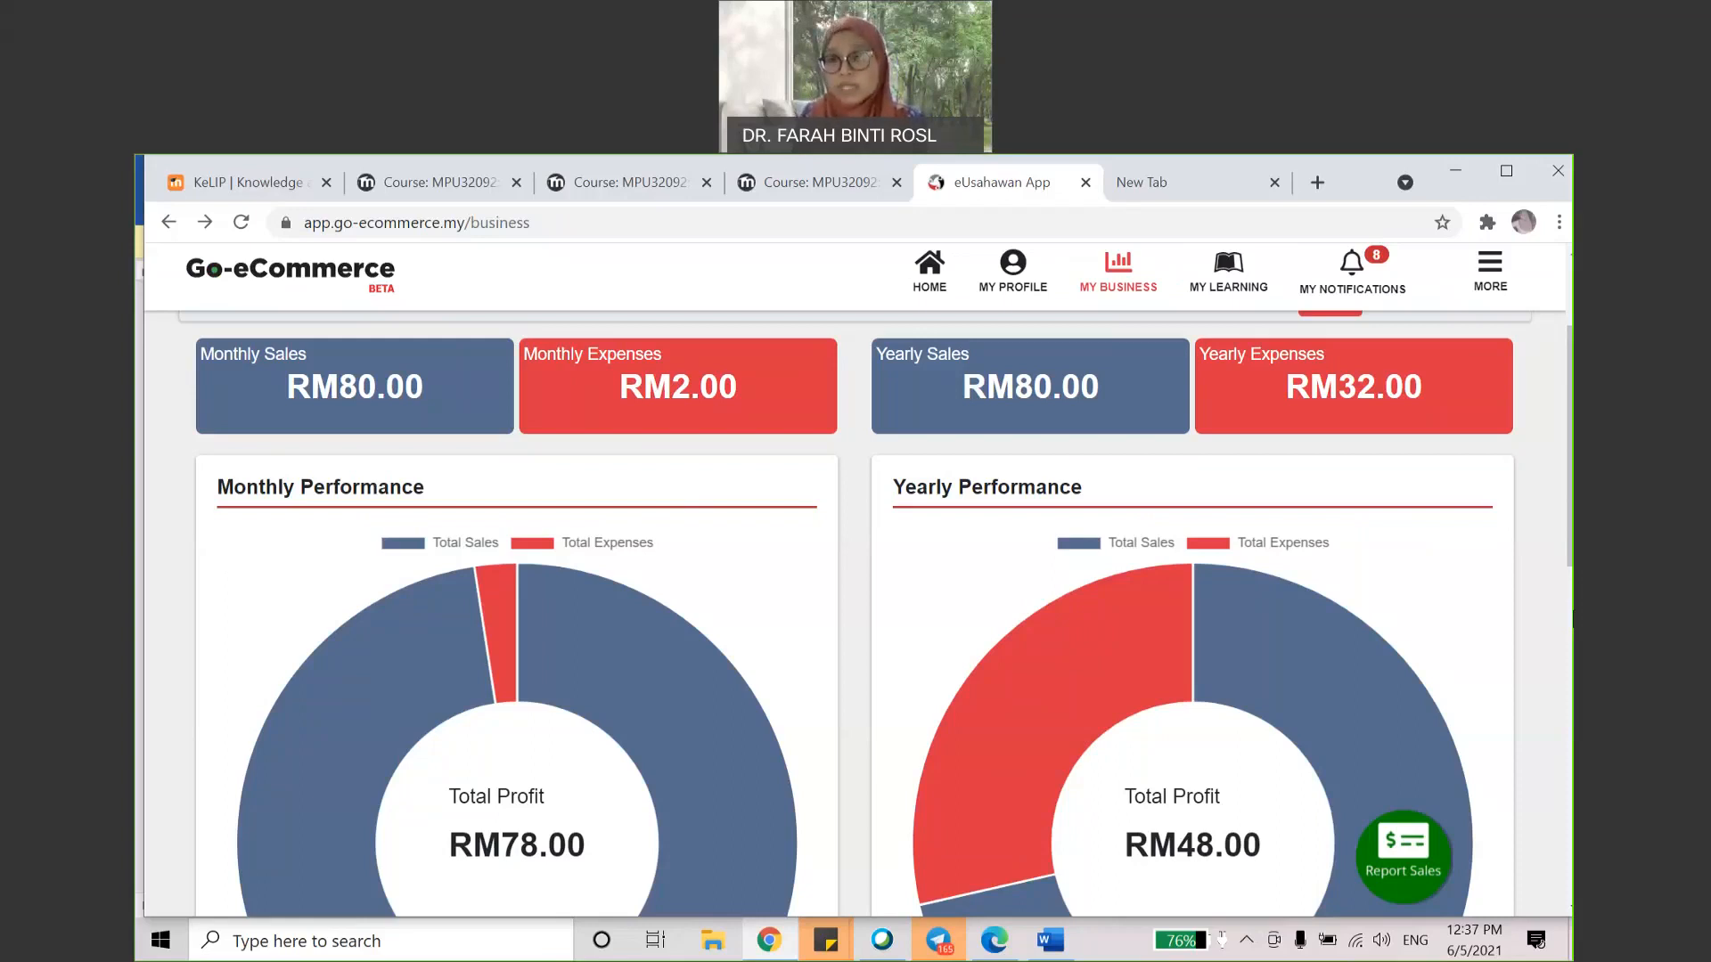
Step: Read the Personal Profile & Business Profile requirements under BAHAGIAN 2 in the Word template, then return to the browser
click(1049, 956)
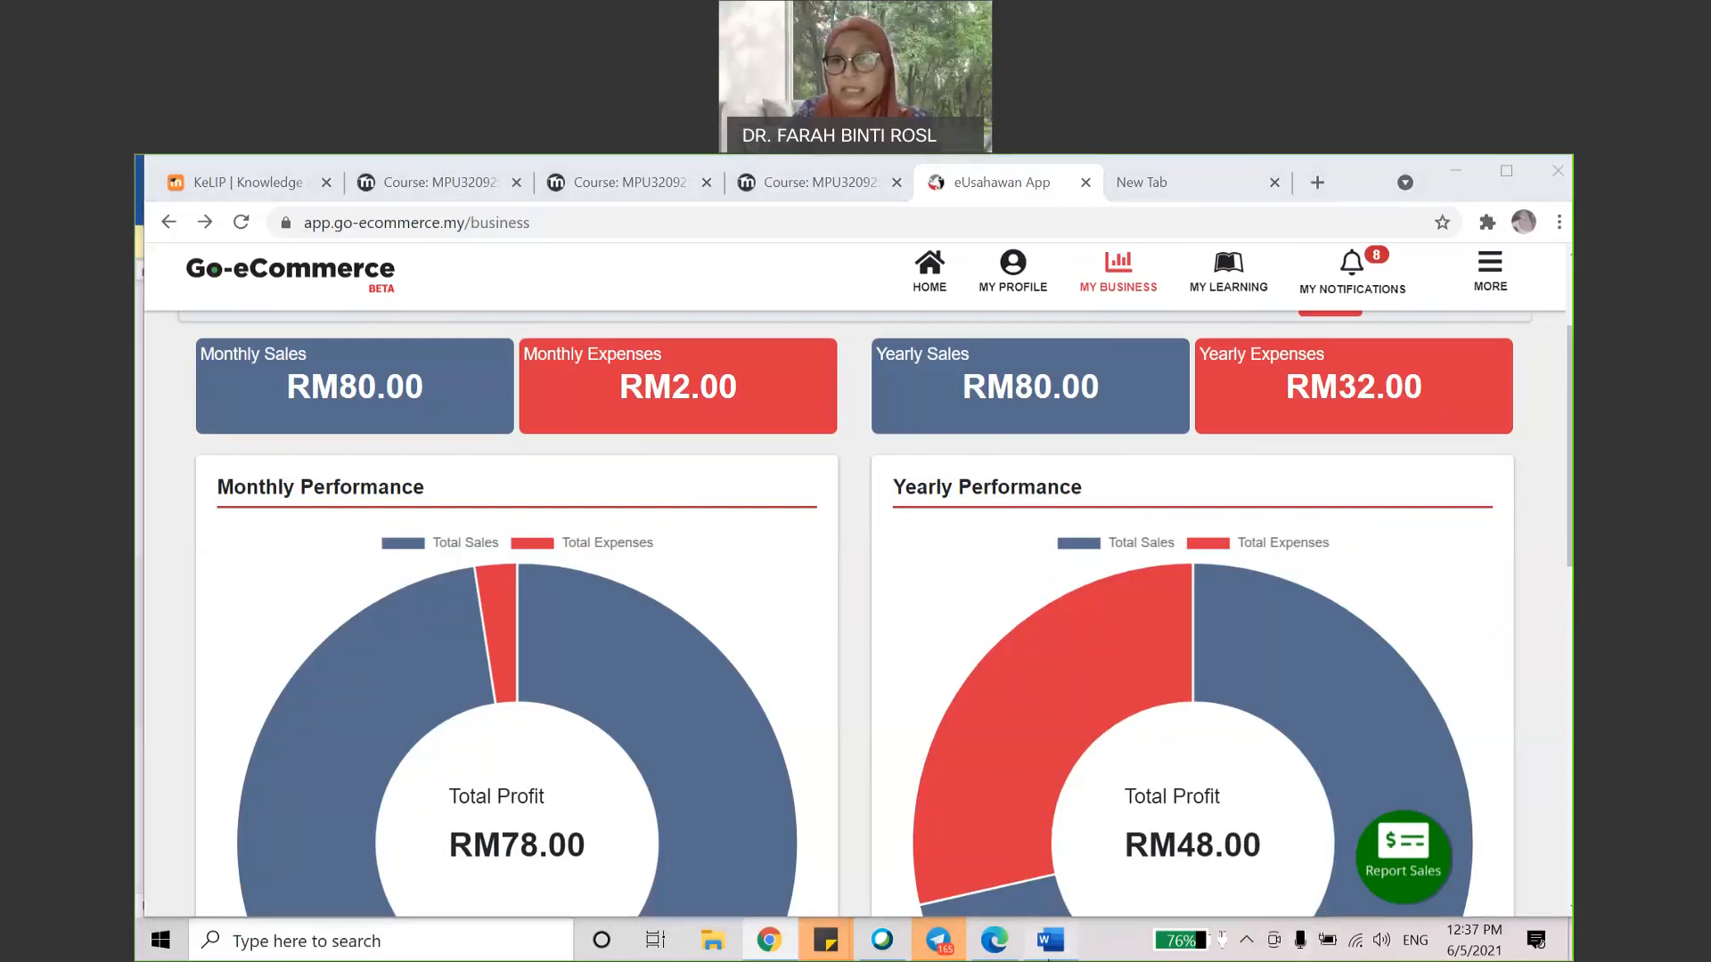
drag(1566, 630, 1565, 556)
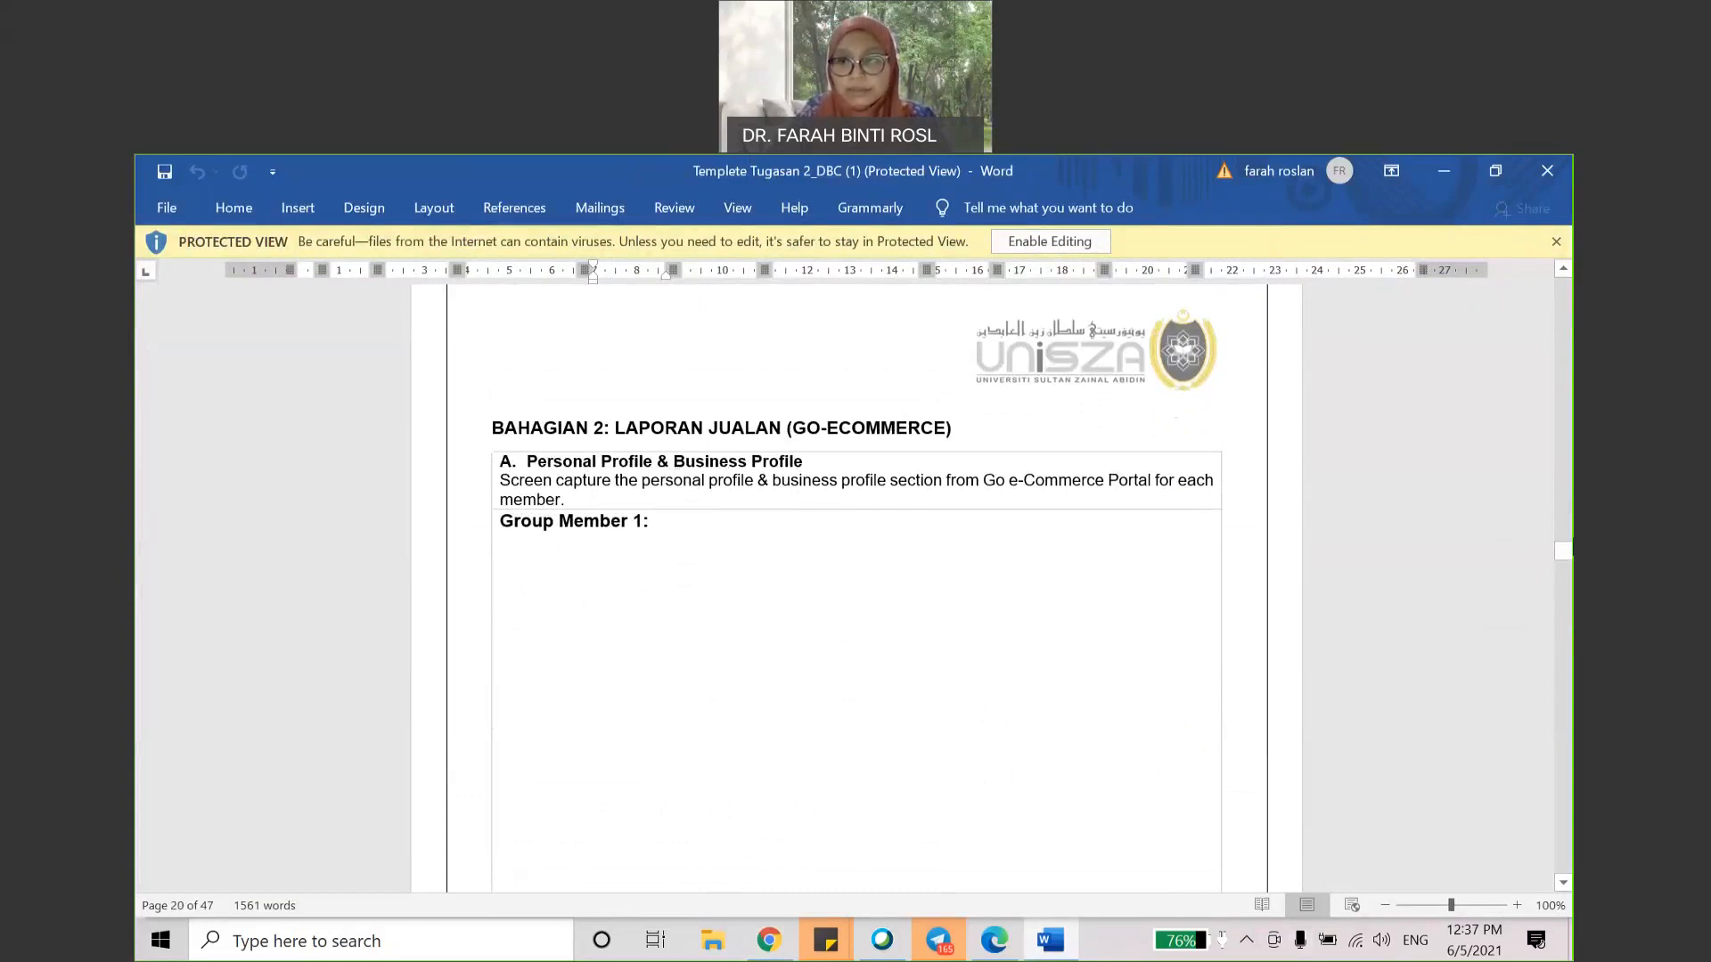
drag(1562, 551, 1562, 554)
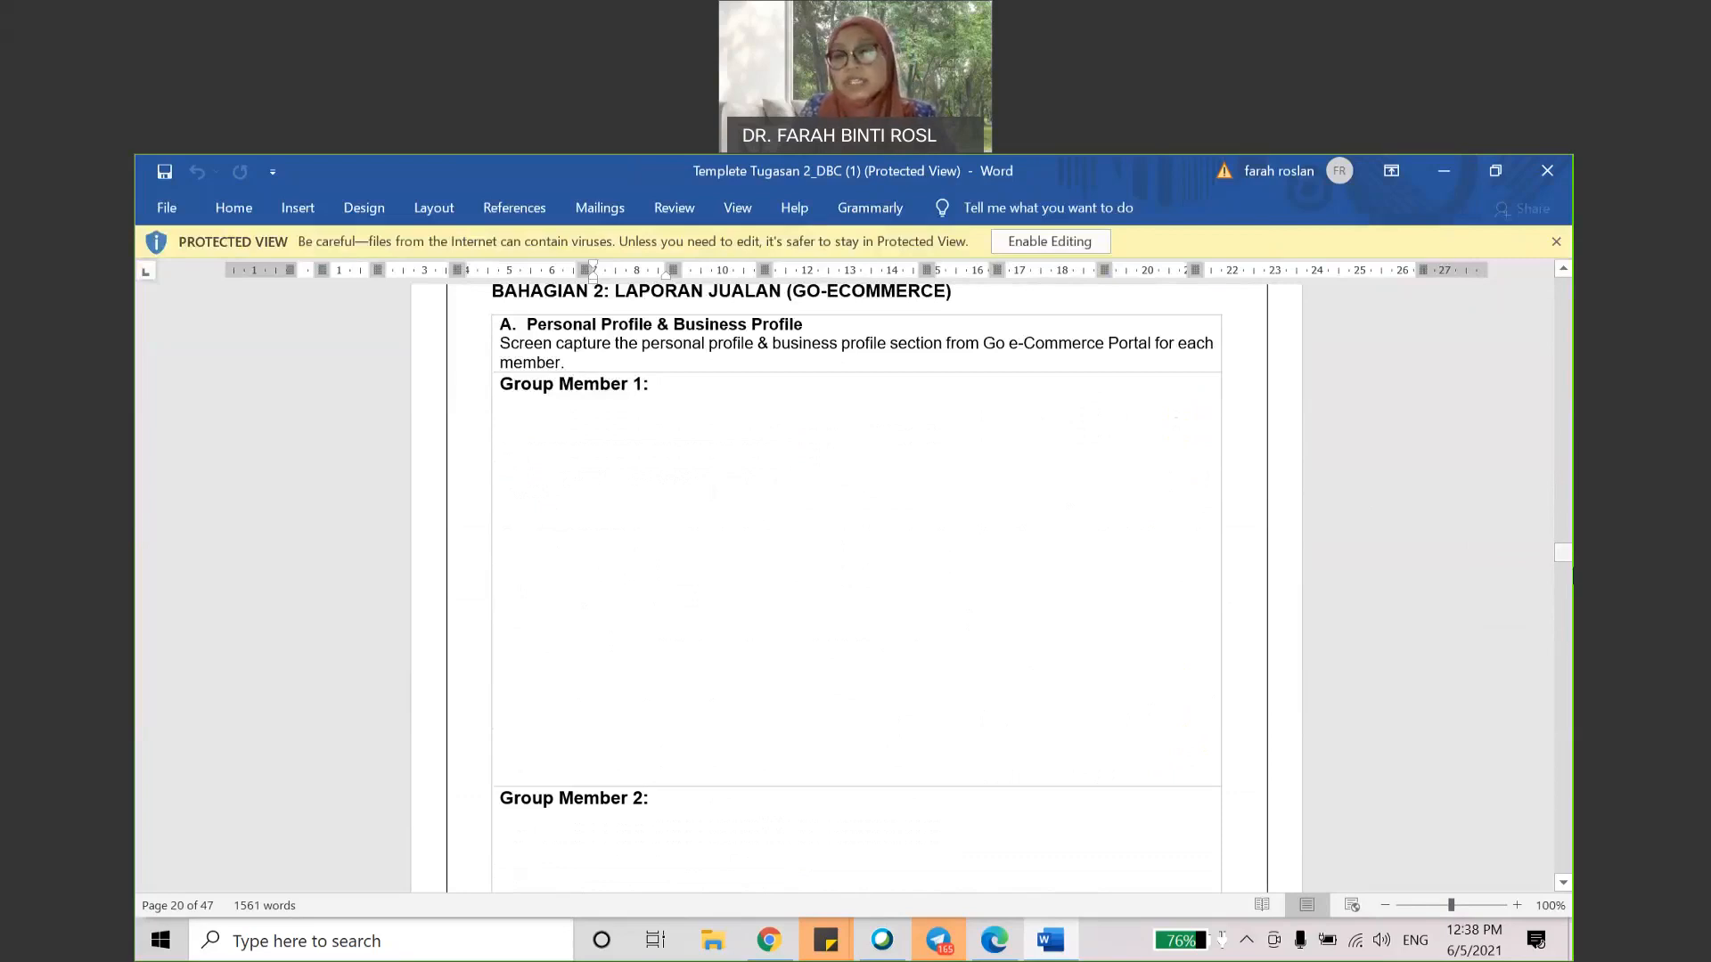
click(1434, 178)
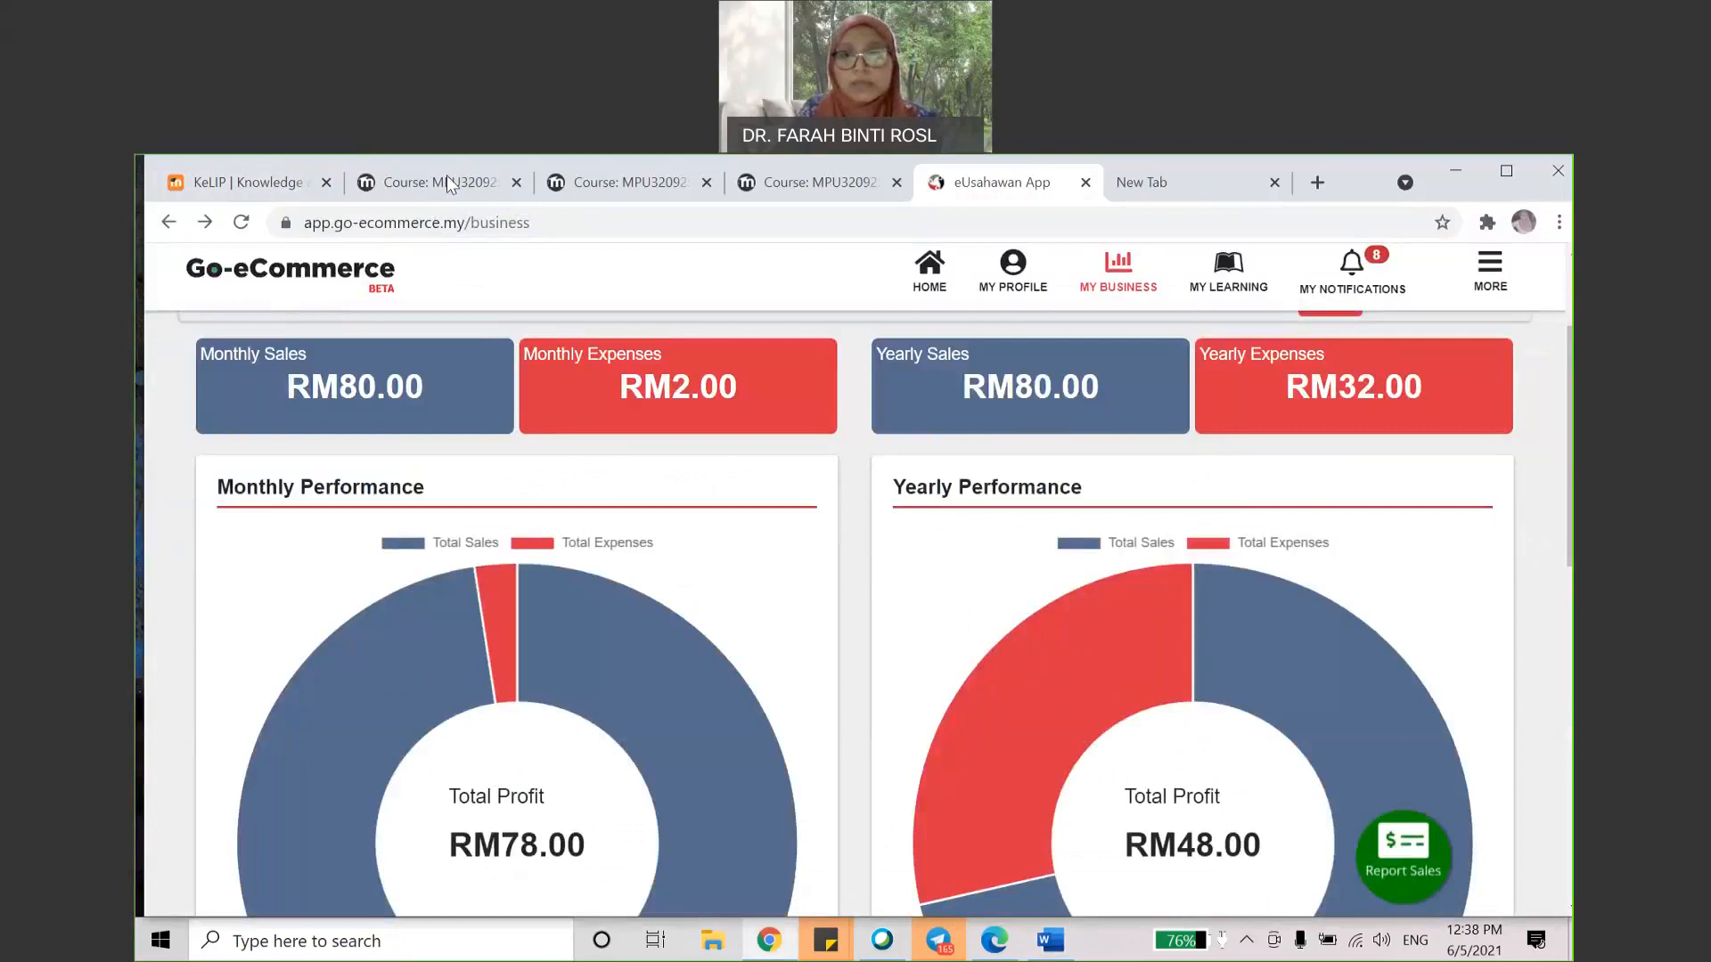